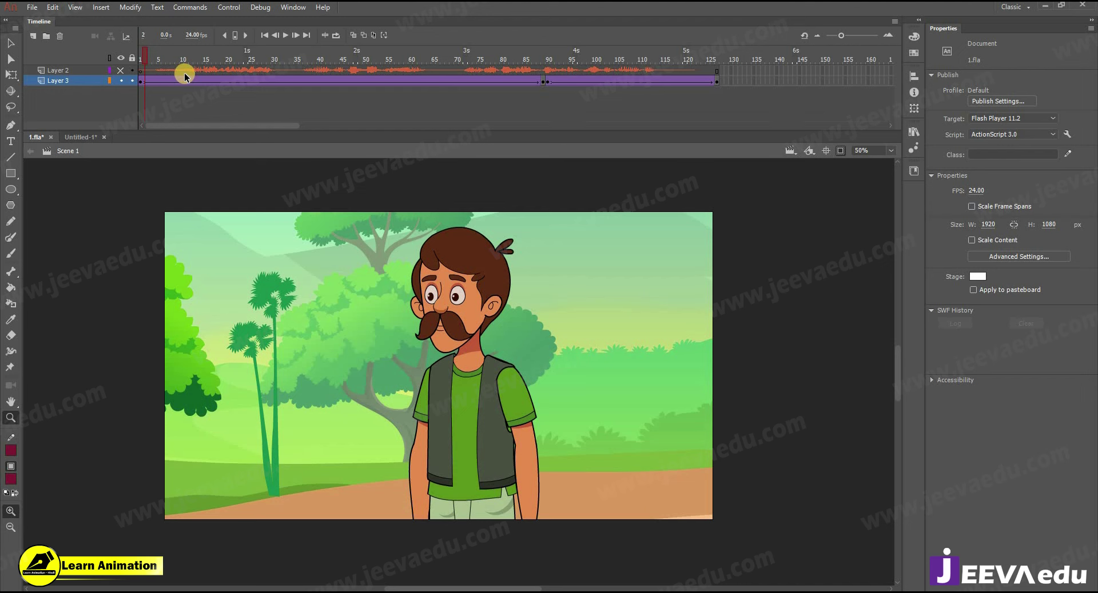
- Scrub through the finished talking-character animation in 1.fla to preview the movement against the audio
left_click_drag(163, 60, 253, 70)
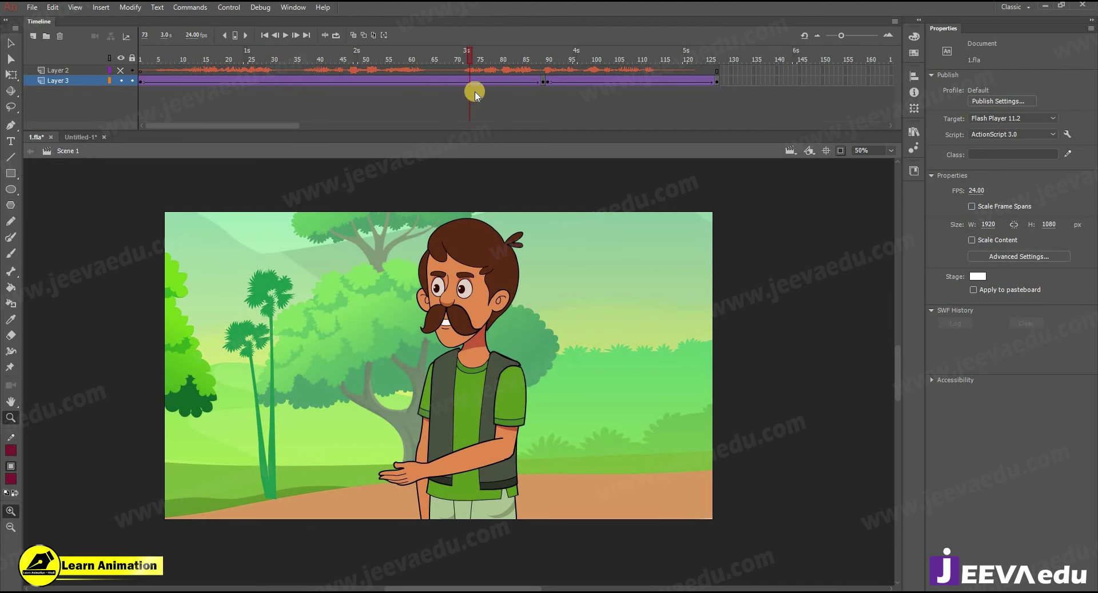
left_click_drag(469, 65, 201, 106)
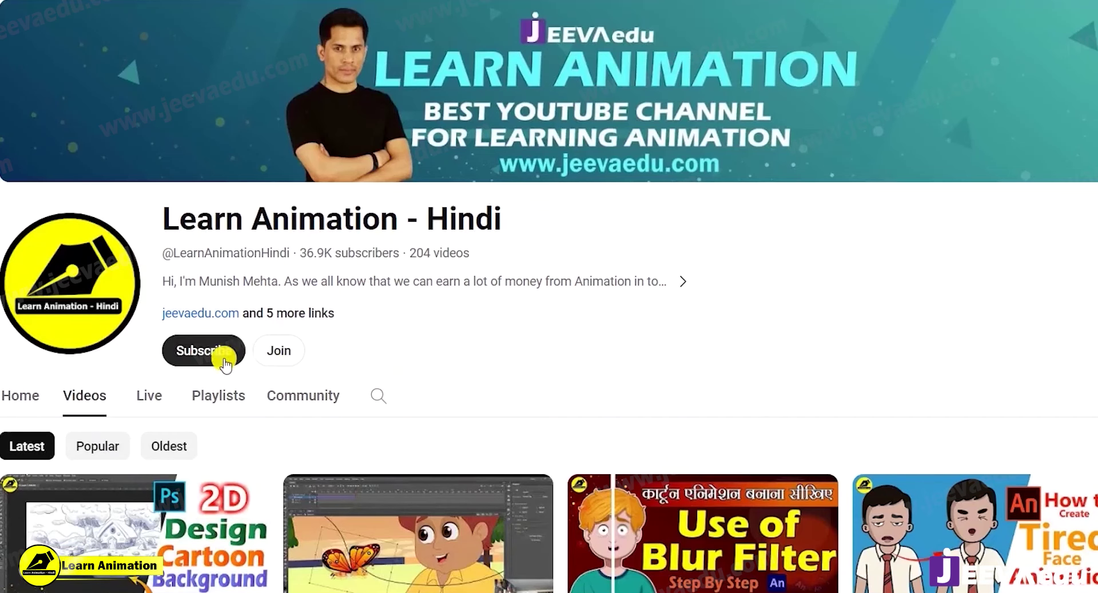
- Subscribe to the Learn Animation - Hindi YouTube channel and turn on all notifications
left_click(225, 351)
left_click(228, 354)
left_click(221, 386)
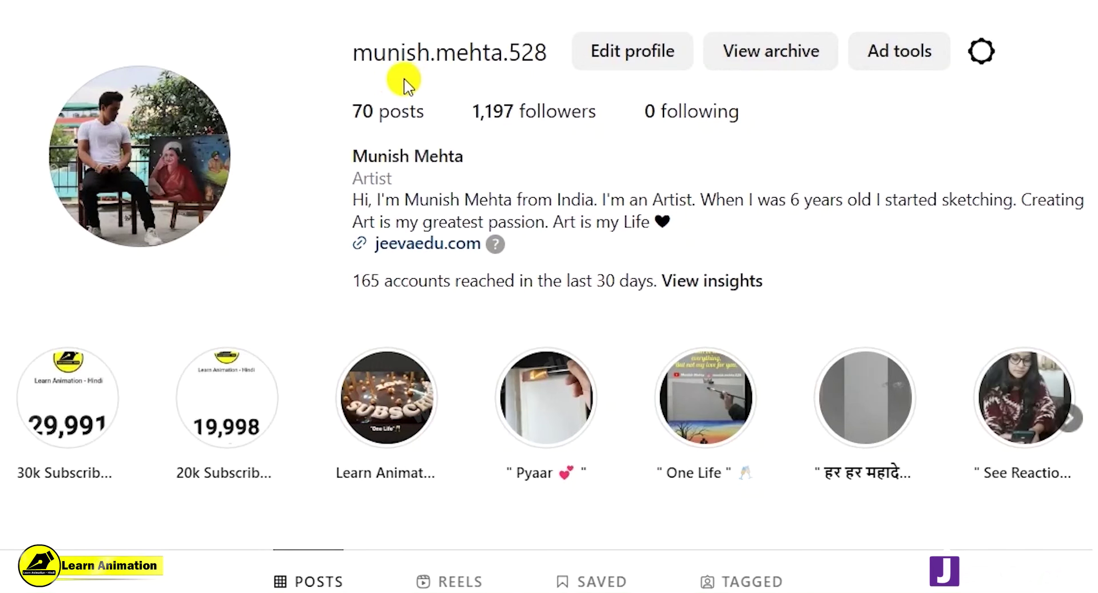
left_click_drag(331, 61, 553, 69)
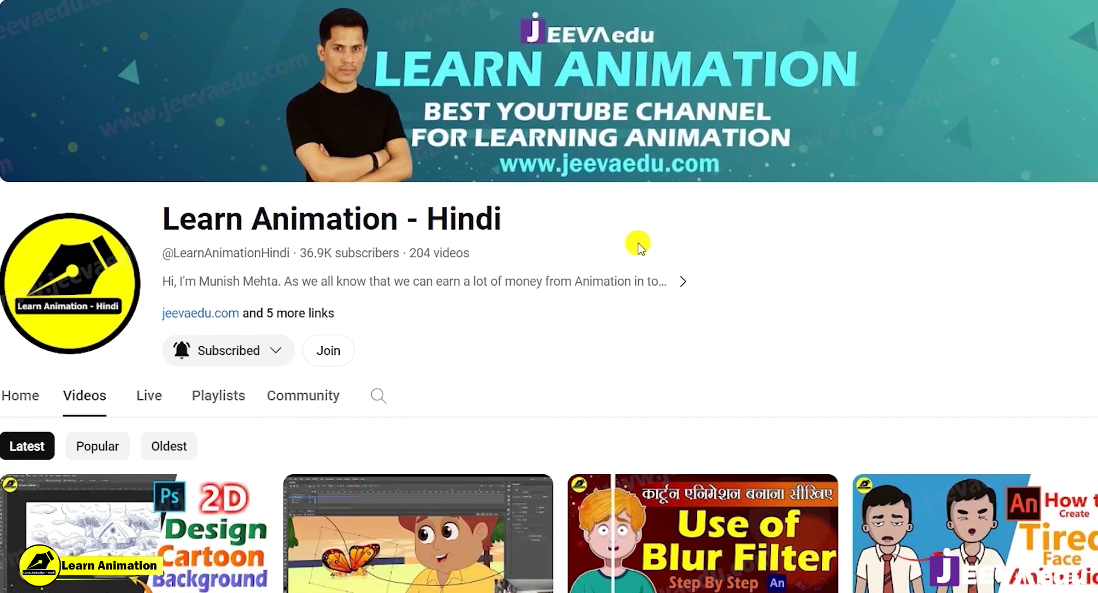
left_click_drag(163, 220, 570, 223)
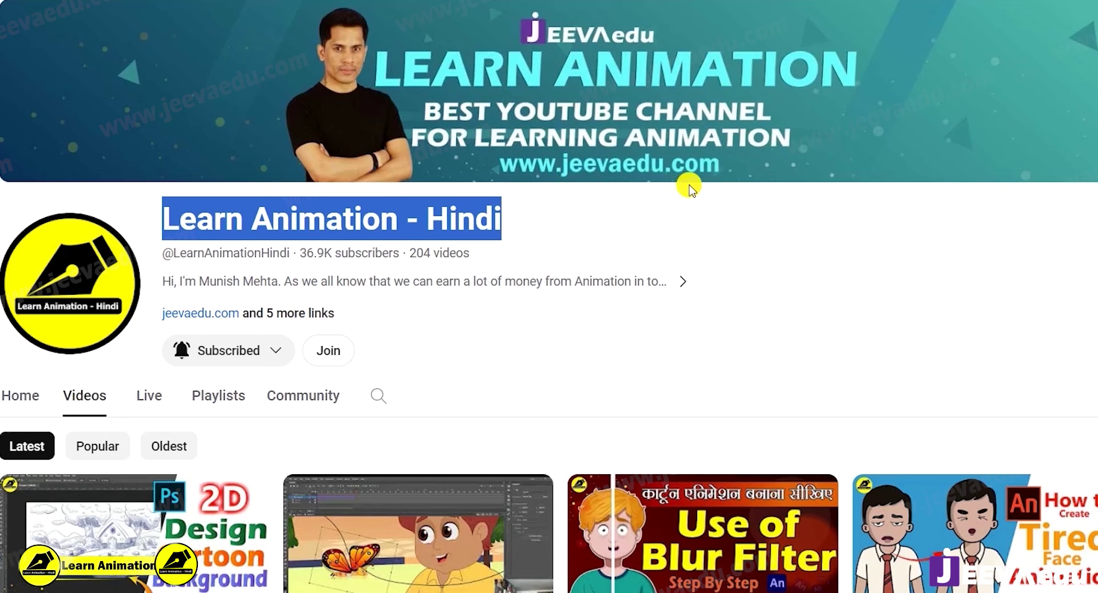
left_click(670, 219)
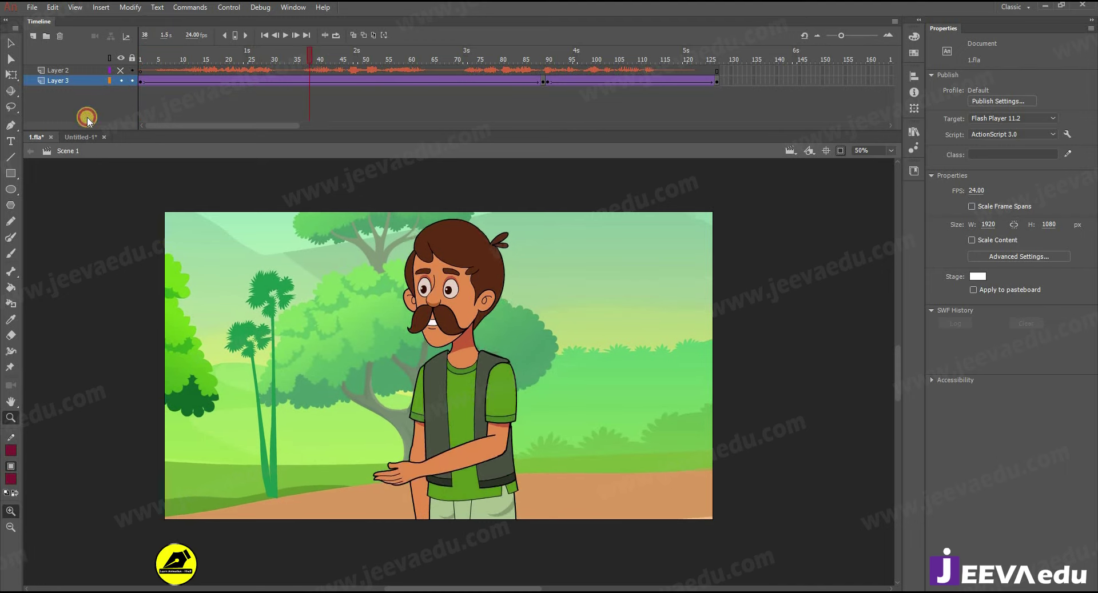
- Copy the sound layer Layer 2 in 1.fla and switch to the Untitled-1 document
left_click(89, 71)
right_click(88, 72)
left_click(177, 173)
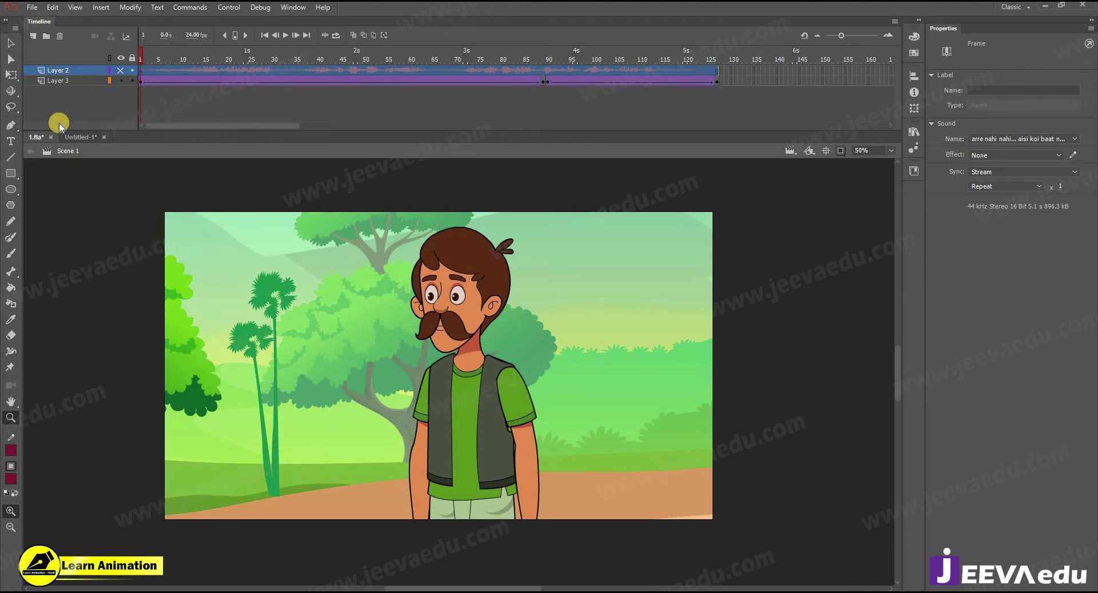
left_click(94, 136)
right_click(89, 70)
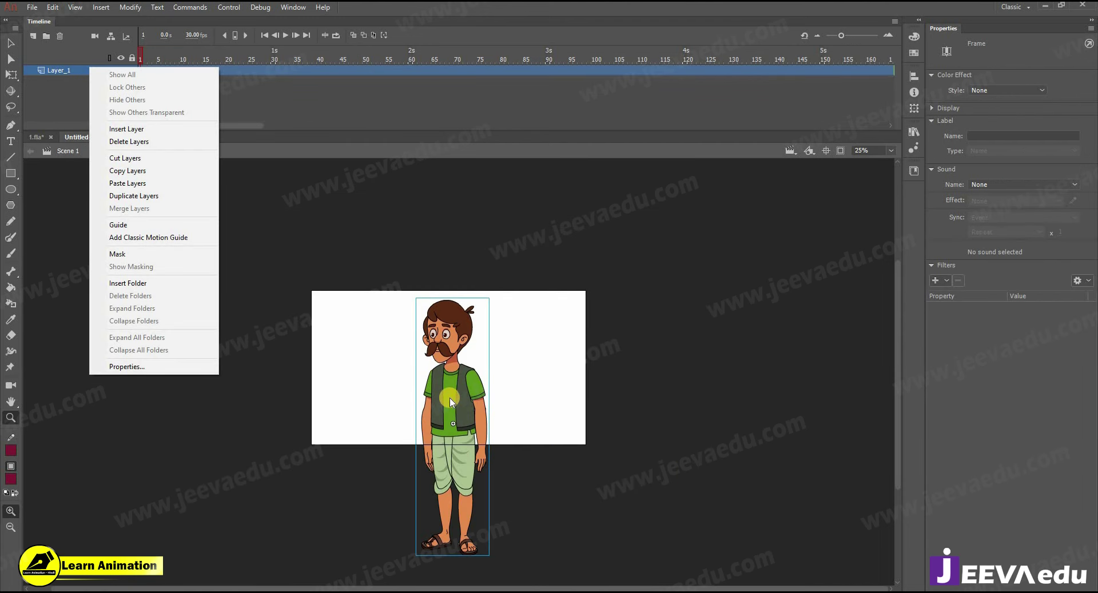
left_click(33, 8)
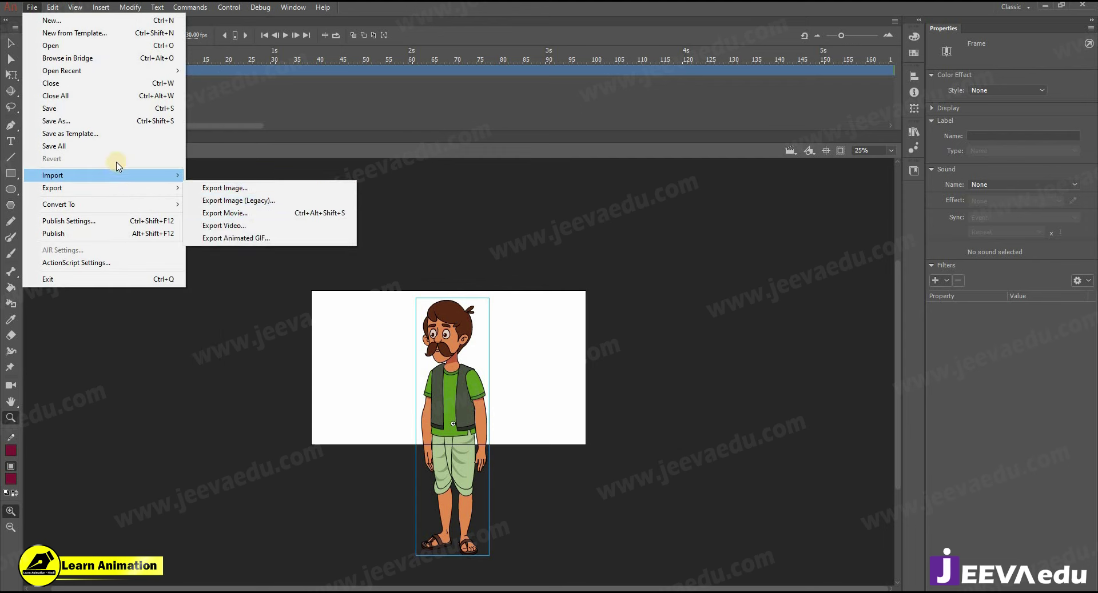
mouse_move(114, 177)
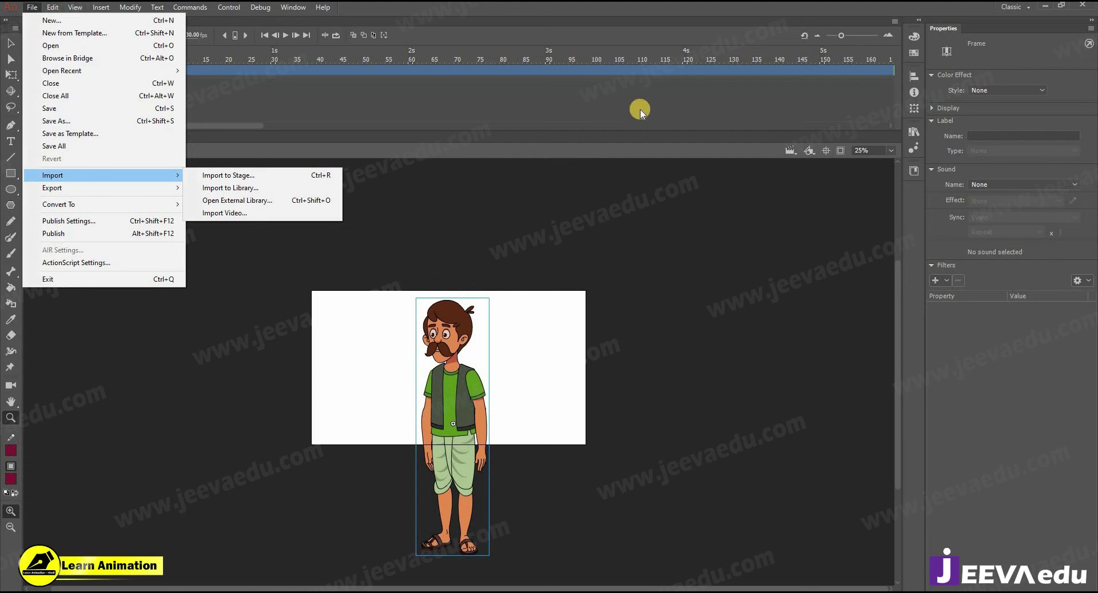
left_click(463, 260)
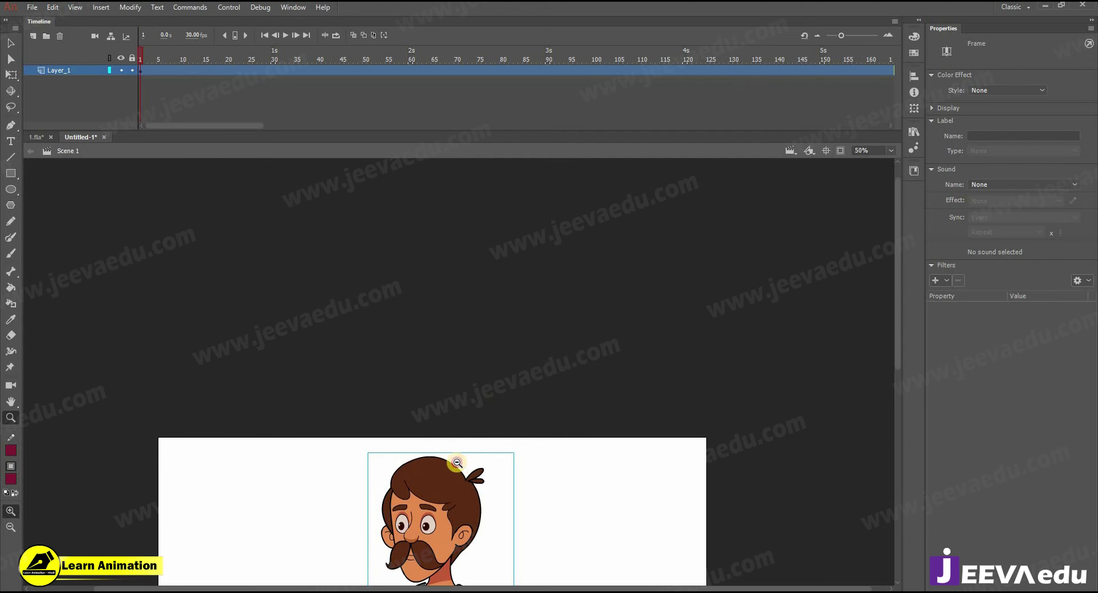
- Open the character's graphic symbol in Untitled-1 for editing on its own timeline
left_click(456, 462, "alt")
left_click(454, 462, "alt")
left_click(463, 395)
left_click(465, 366, "ctrl")
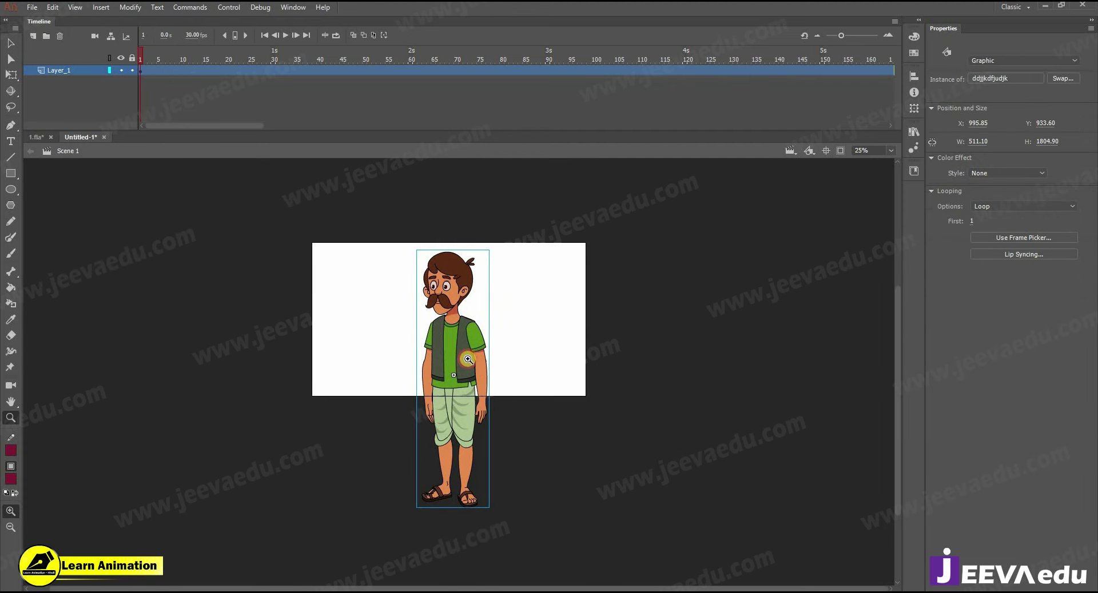
left_click(468, 359)
mouse_move(446, 378)
left_mouse_down()
mouse_move(438, 399)
mouse_move(431, 387)
left_mouse_up()
key("ctrl+z")
left_click(466, 352, "alt")
scroll(460, 397, "up", 2)
scroll(459, 397, "down", 3)
left_click_drag(512, 417, 517, 426)
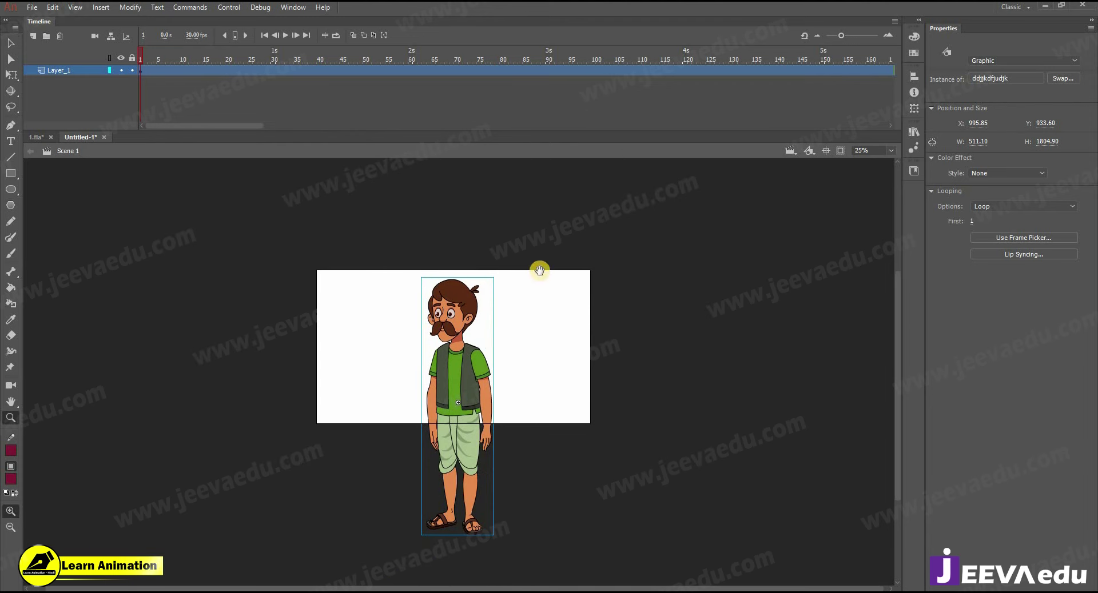
left_click(470, 364)
key("v")
double_click(438, 412)
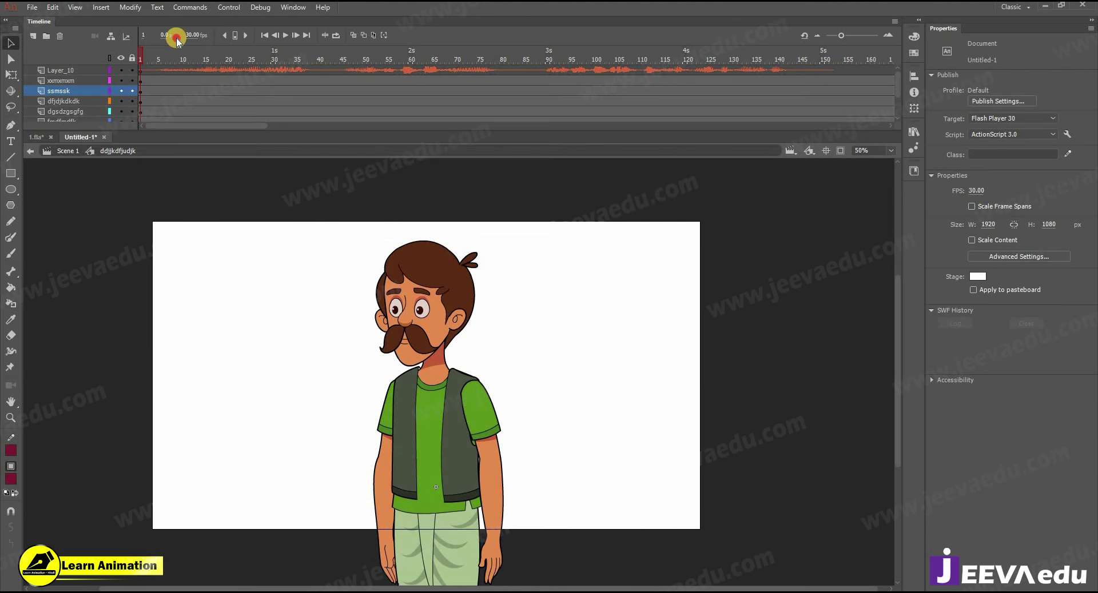
- Play and scrub the audio on Layer_10 to find where the speech starts, and return to frame 1
left_click(348, 70)
left_click_drag(304, 59, 230, 100)
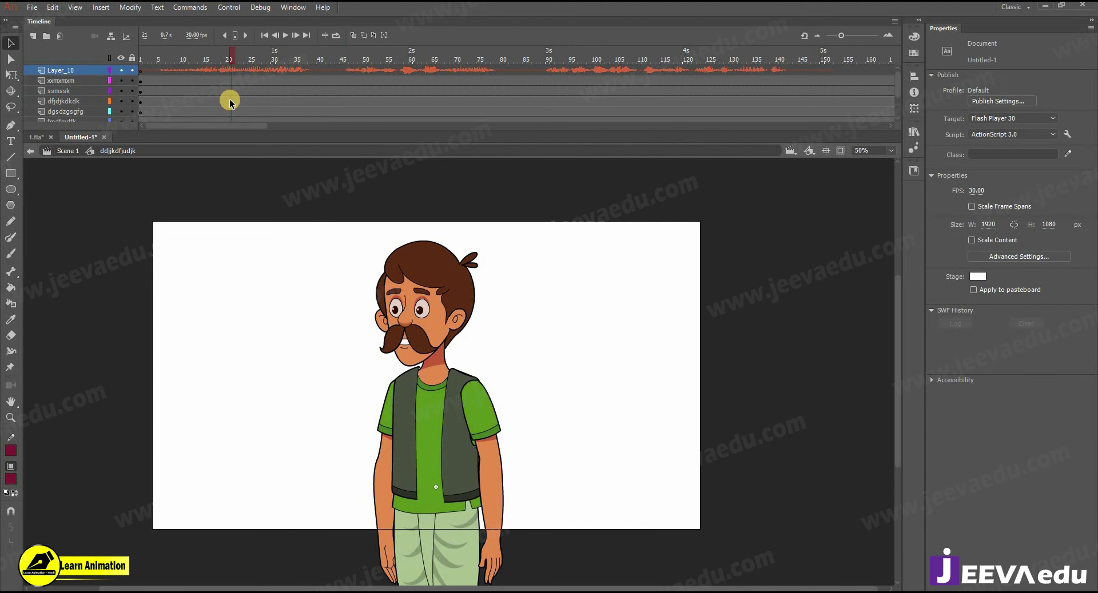
left_click_drag(223, 50, 2, 112)
key("Return")
left_click_drag(231, 63, 270, 87)
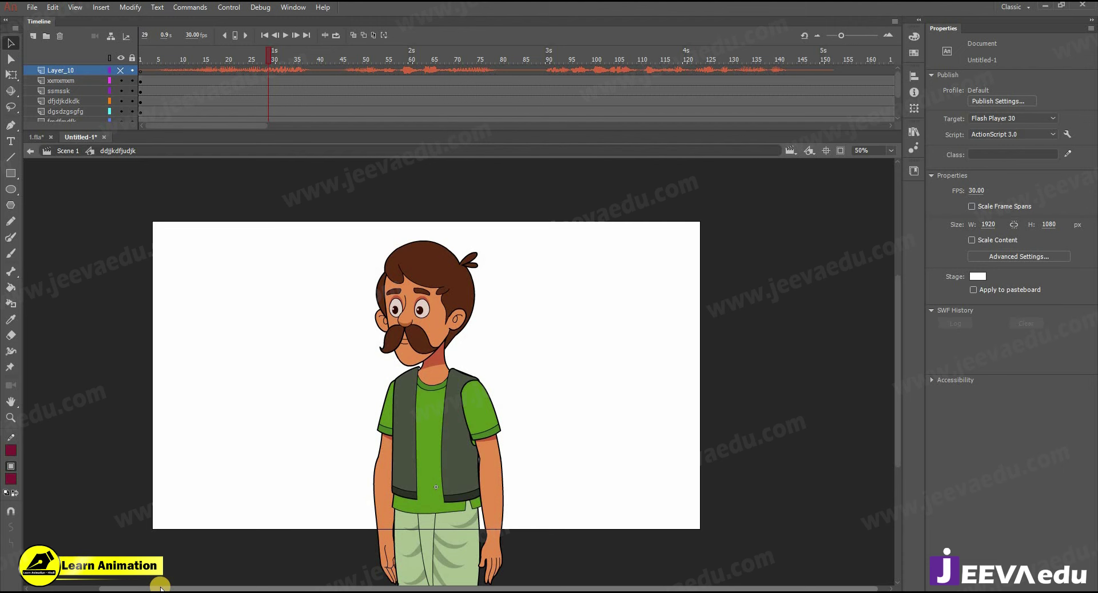
left_click_drag(250, 58, 130, 61)
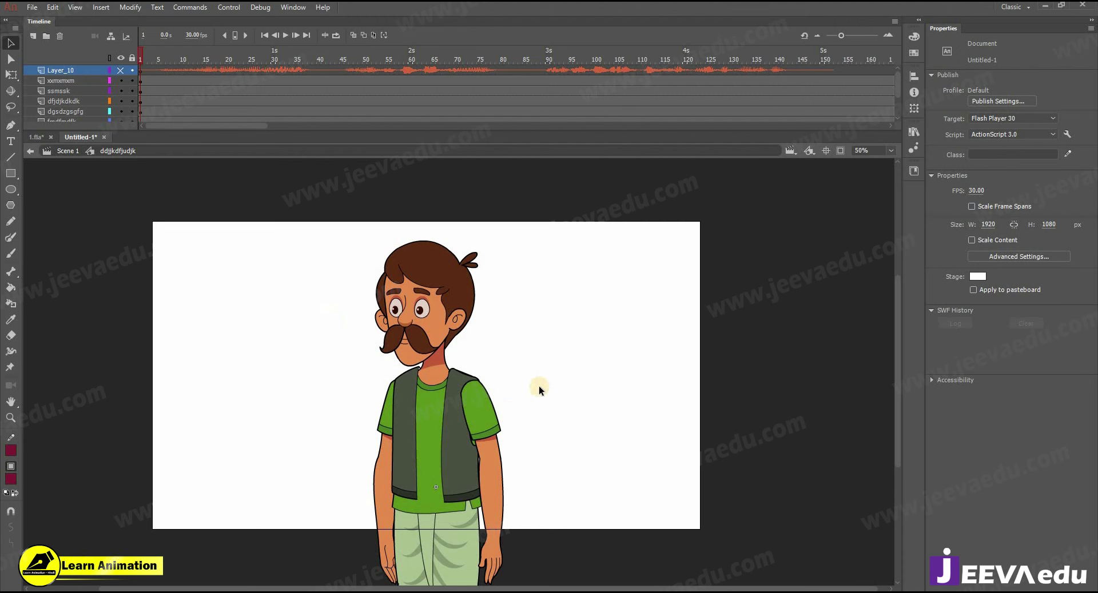
- Go to frame 10 and scrub through the finished animation in 1.fla as a pose and timing reference
left_click(471, 406)
left_click(387, 460)
left_click(177, 59)
left_click(63, 151)
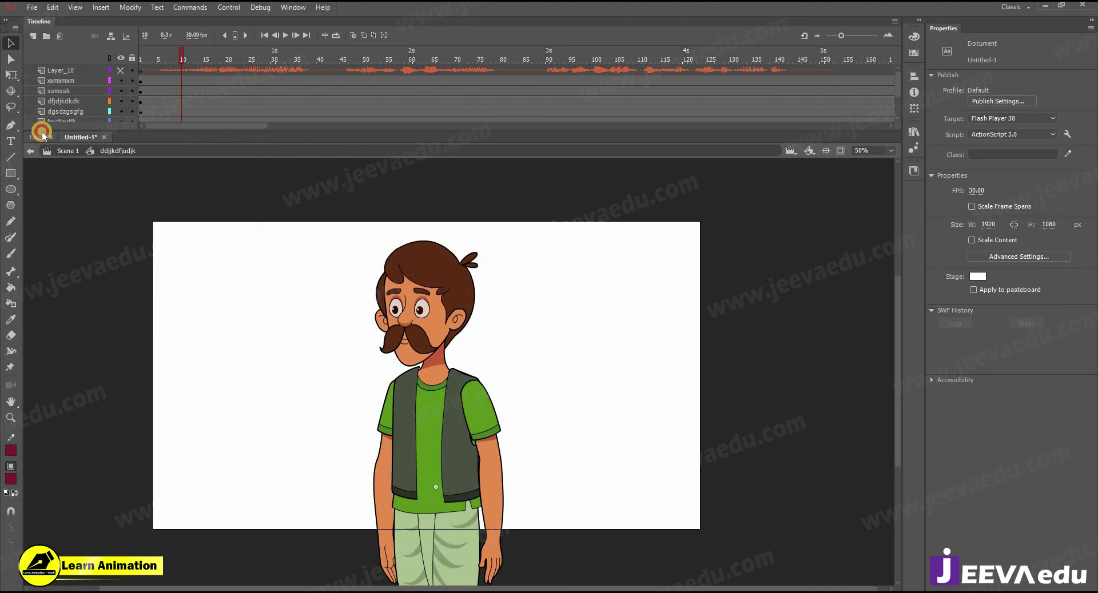
left_click(42, 135)
left_click_drag(162, 56, 225, 74)
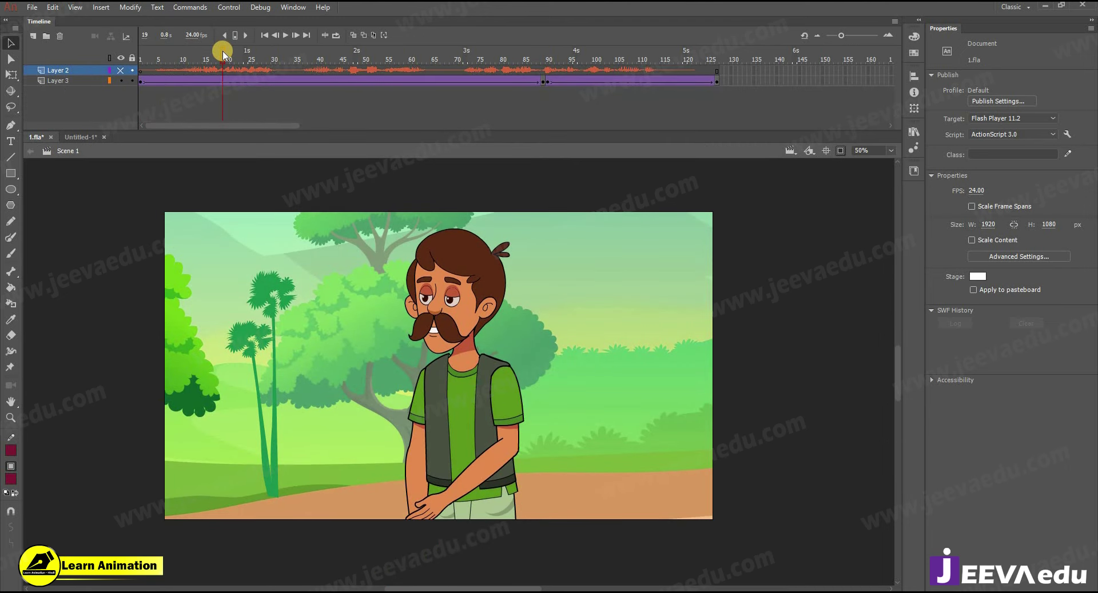
mouse_move(224, 55)
left_mouse_down()
mouse_move(186, 46)
mouse_move(236, 64)
left_mouse_up()
left_click(269, 72)
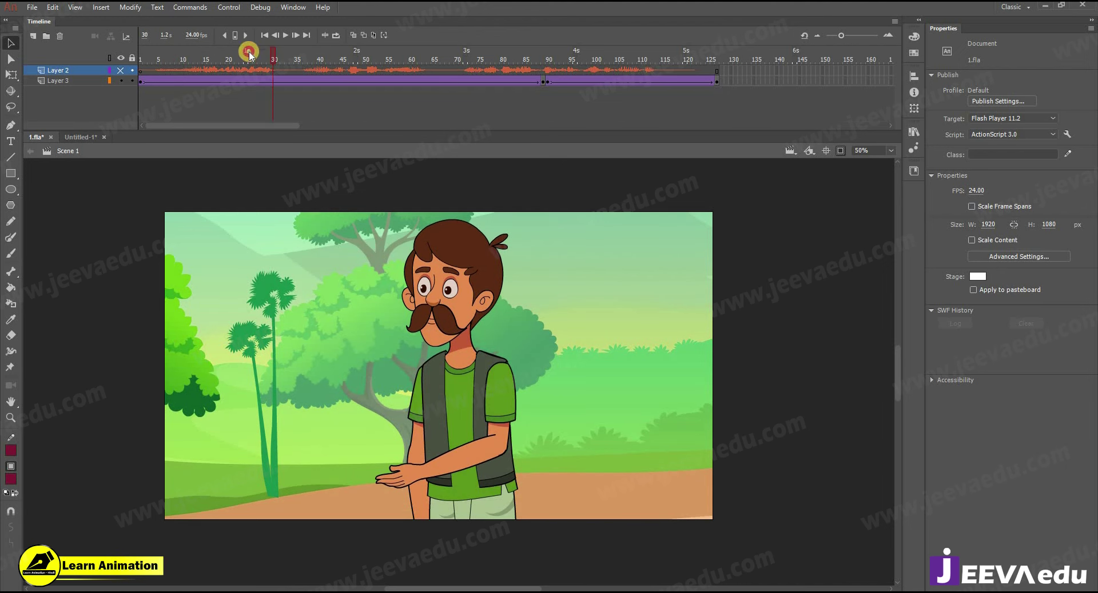
- Switch back to Untitled-1 and insert keyframes at frame 10 on all the character's body-part layers
left_click(79, 138)
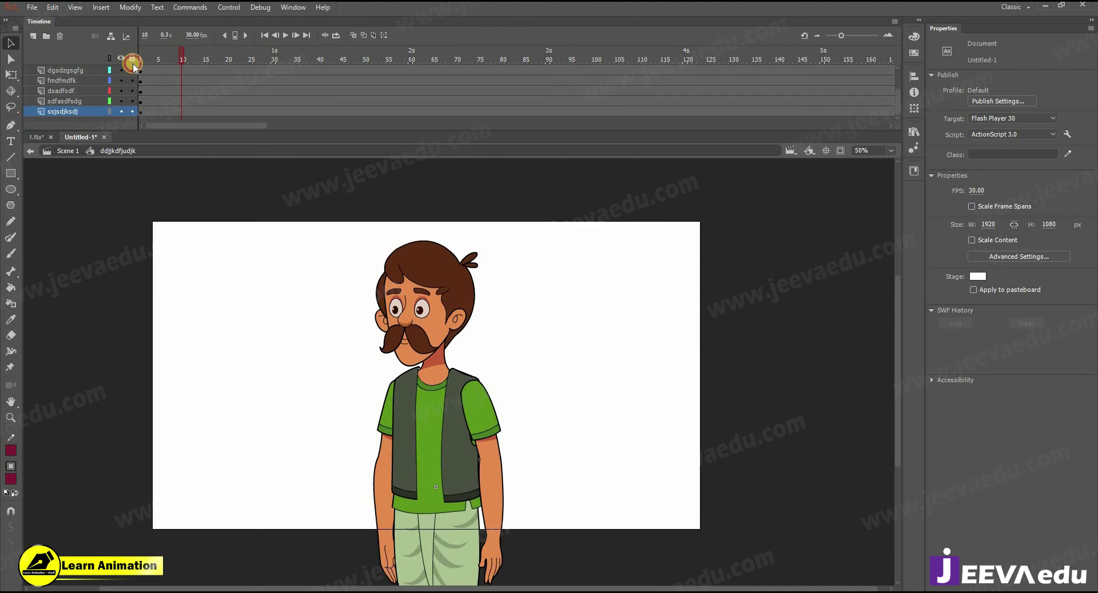
left_click(176, 72)
left_click(120, 71)
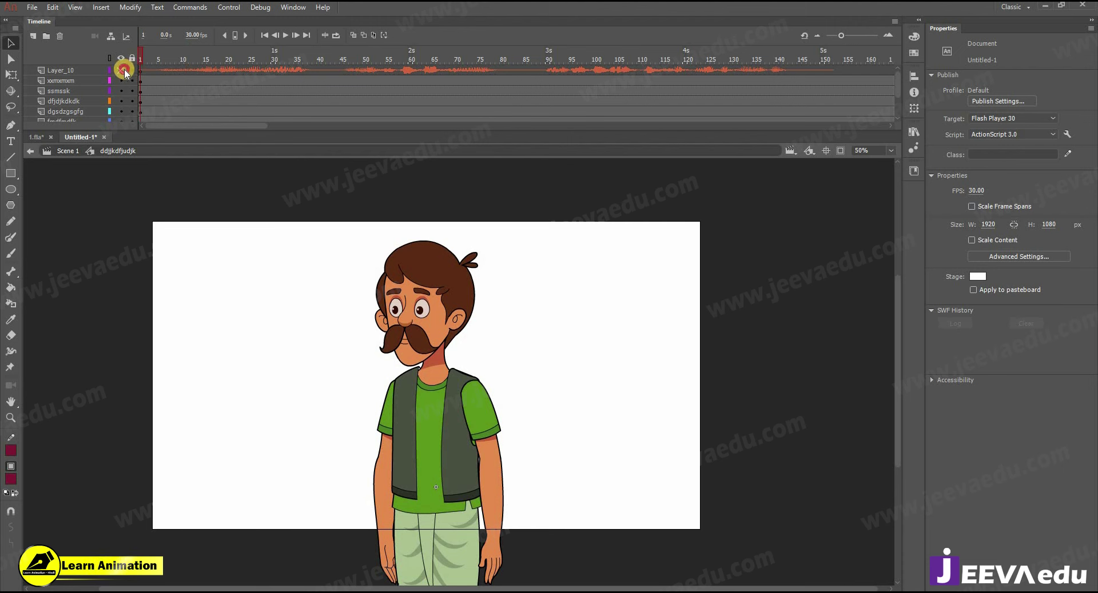
left_click(120, 71)
left_click(191, 80)
left_click_drag(181, 97, 181, 127)
scroll(204, 72, "up", 3)
- Insert keyframes at frame 16 on all the body-part layers
left_click_drag(198, 57, 211, 62)
scroll(210, 106, "down", 2)
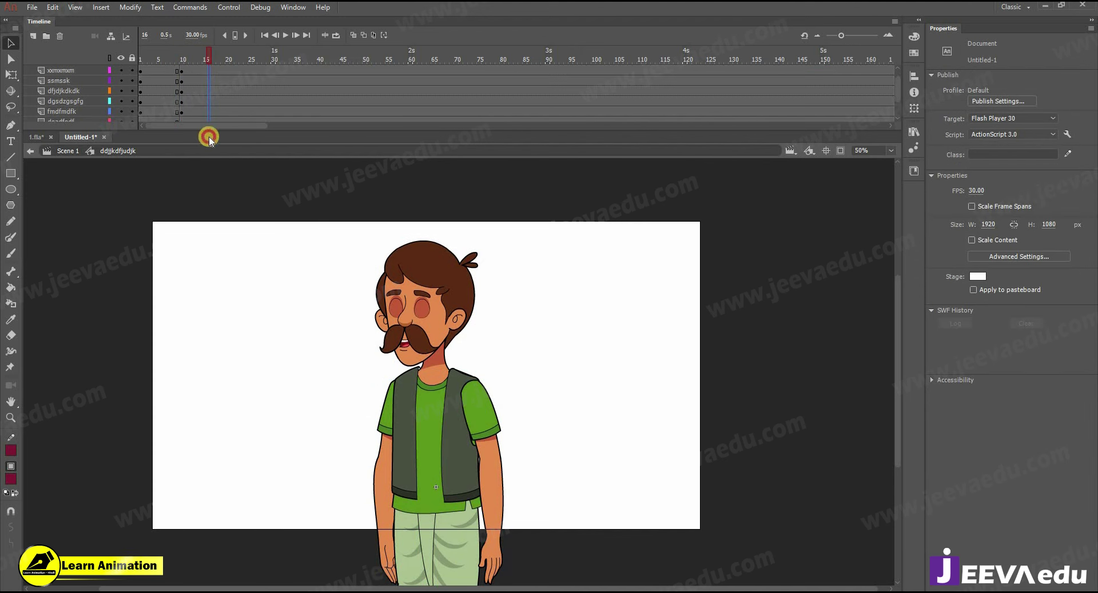
left_click(208, 112)
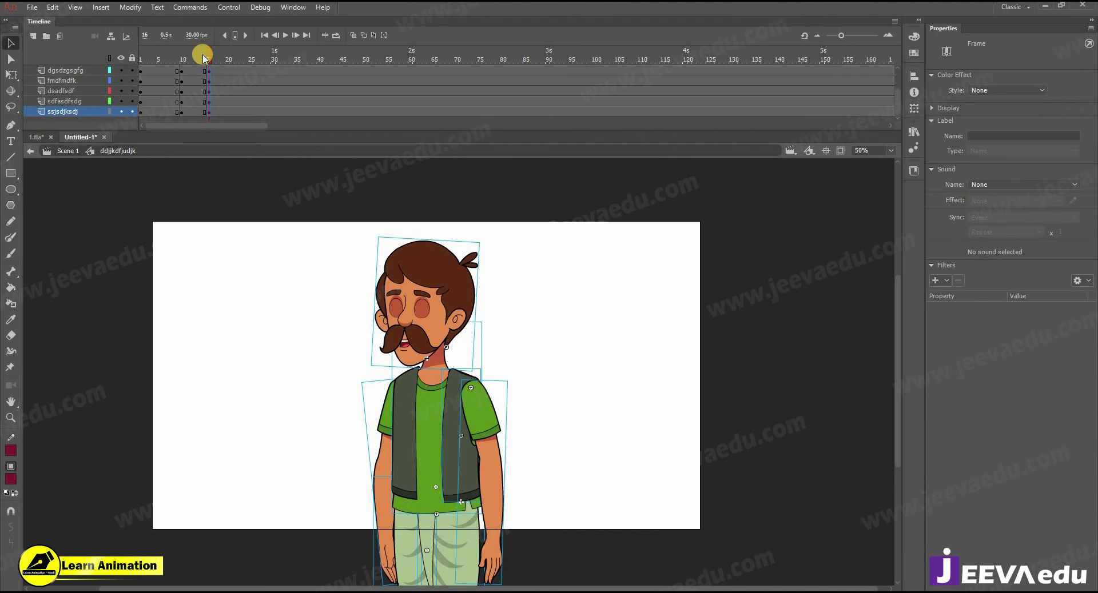
- Insert keyframes at frame 23 on all the body-part layers
scroll(206, 75, "up", 2)
left_click_drag(242, 81, 226, 191)
key("F6")
- Create classic tweens between frames 10, 16 and 23 on all body-part layers with the ease set to 100
scroll(207, 103, "up", 2)
right_click(214, 86)
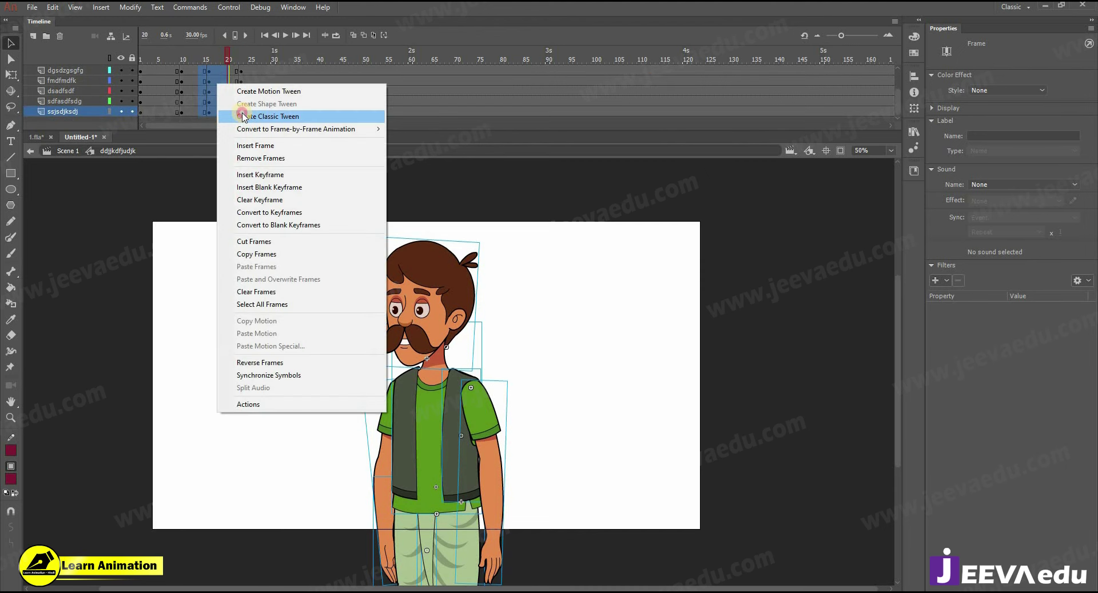
left_click(232, 111)
left_click(231, 61)
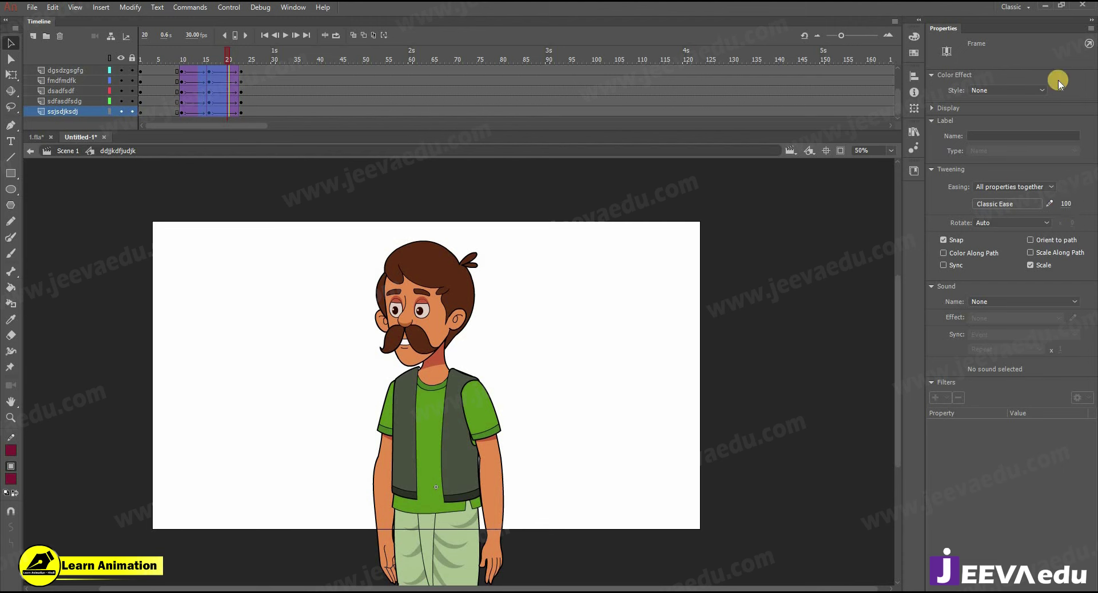
- Set the ease of the tweens between frames 10 and 16 to -100
left_click(194, 79)
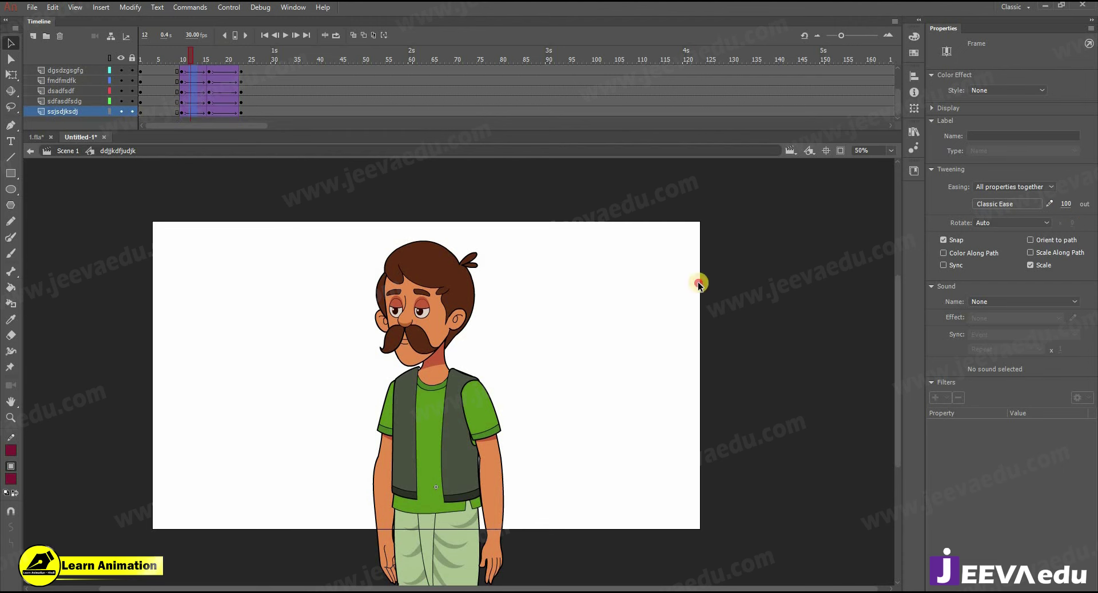
left_click_drag(1066, 203, 933, 210)
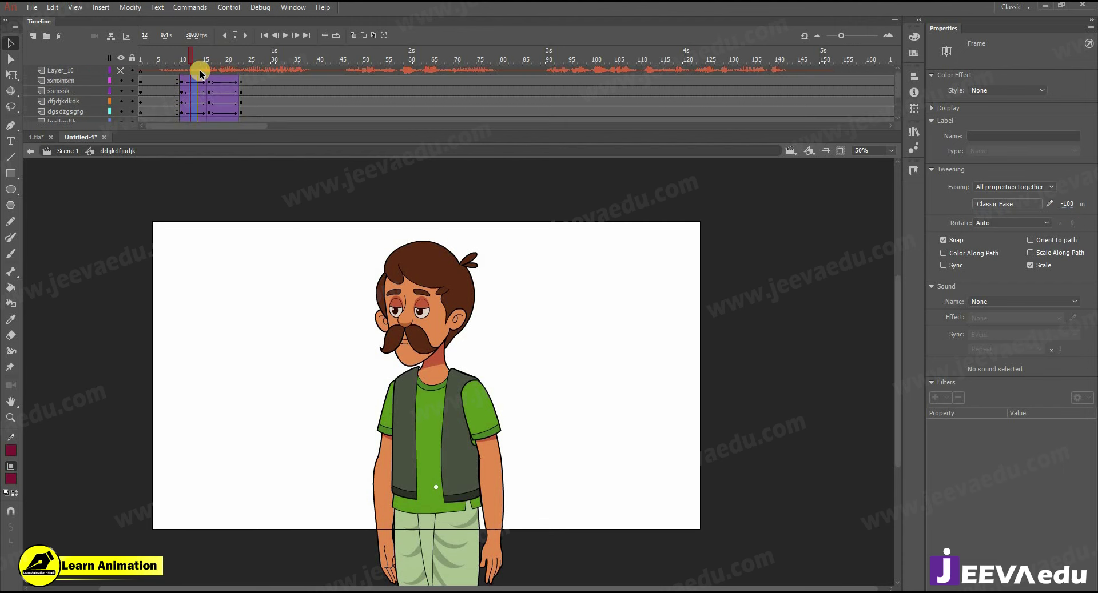
left_click_drag(201, 68, 208, 64)
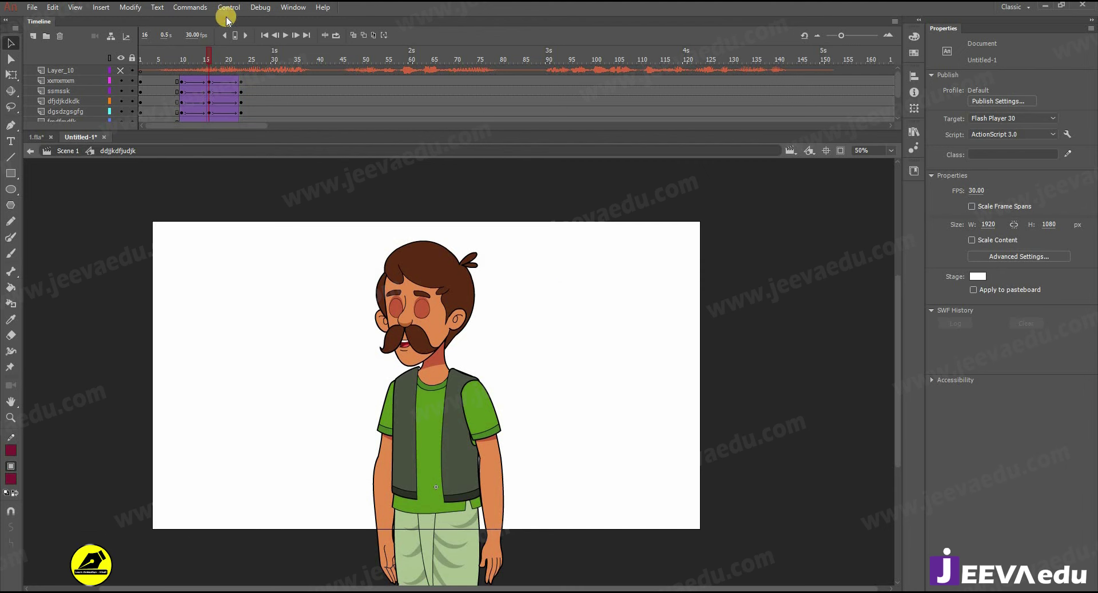
- Open the head symbol at frame 16 and examine its eye and mouth symbols
left_click_drag(164, 59, 204, 70)
left_click(206, 71)
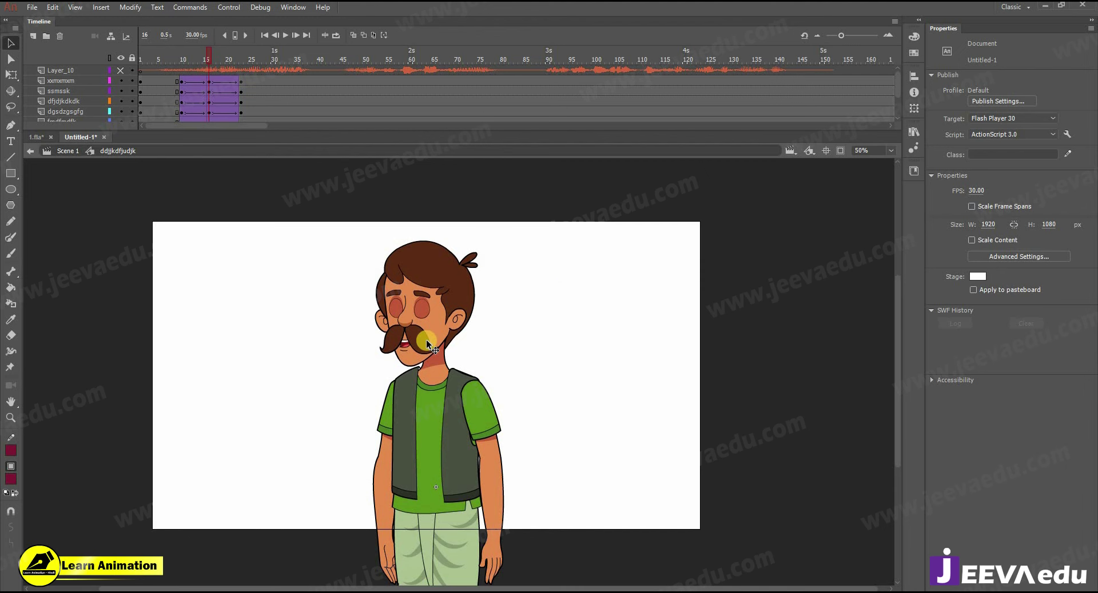
key("ctrl+=")
left_click(454, 336)
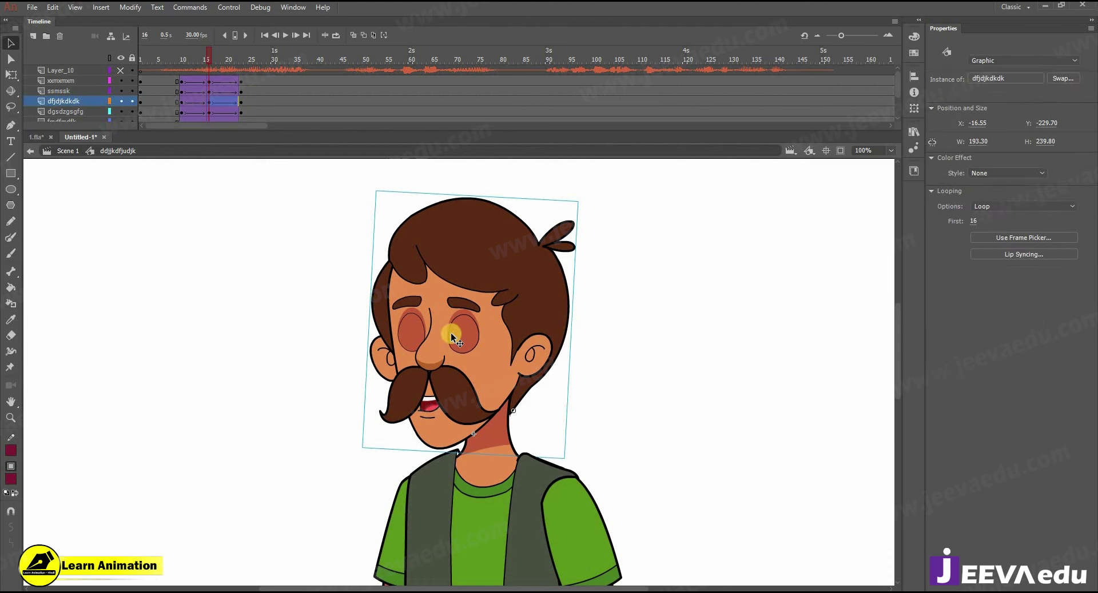
double_click(454, 336)
left_click(403, 332)
left_click(430, 334)
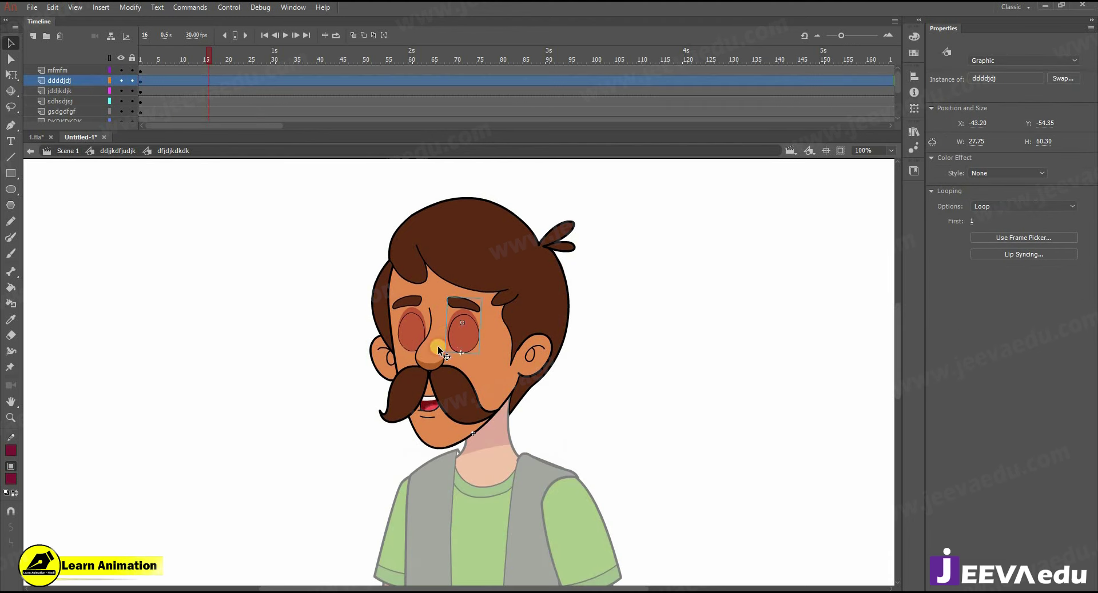
left_click(429, 405)
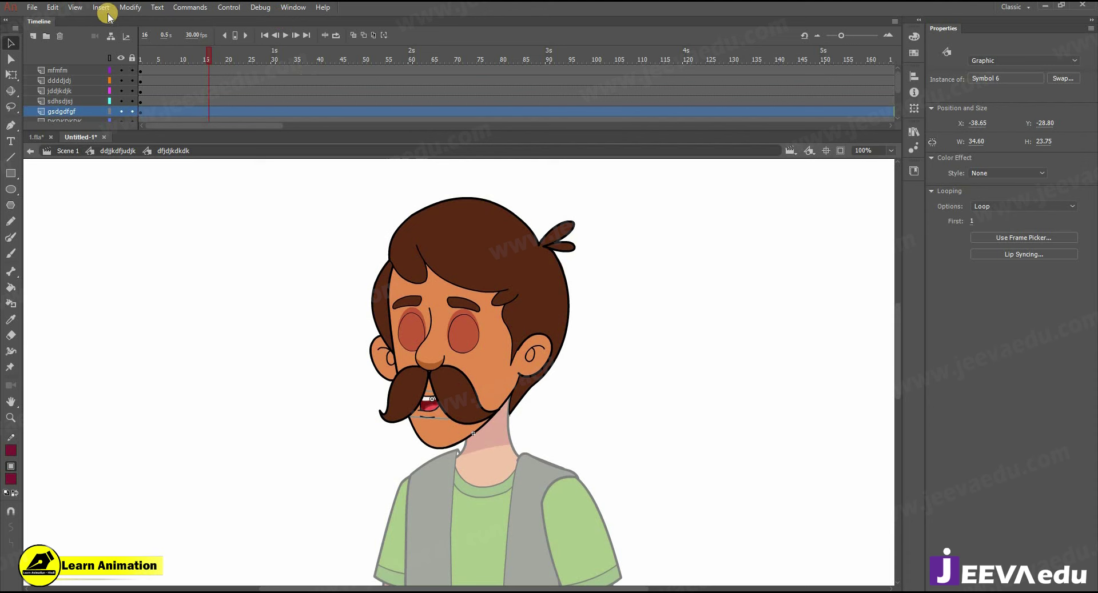
left_click_drag(194, 64, 208, 83)
- Select the head, torso and arms at frame 16 with Free Transform and move their shared transformation point to the waist
key("z")
left_click(481, 417, "alt")
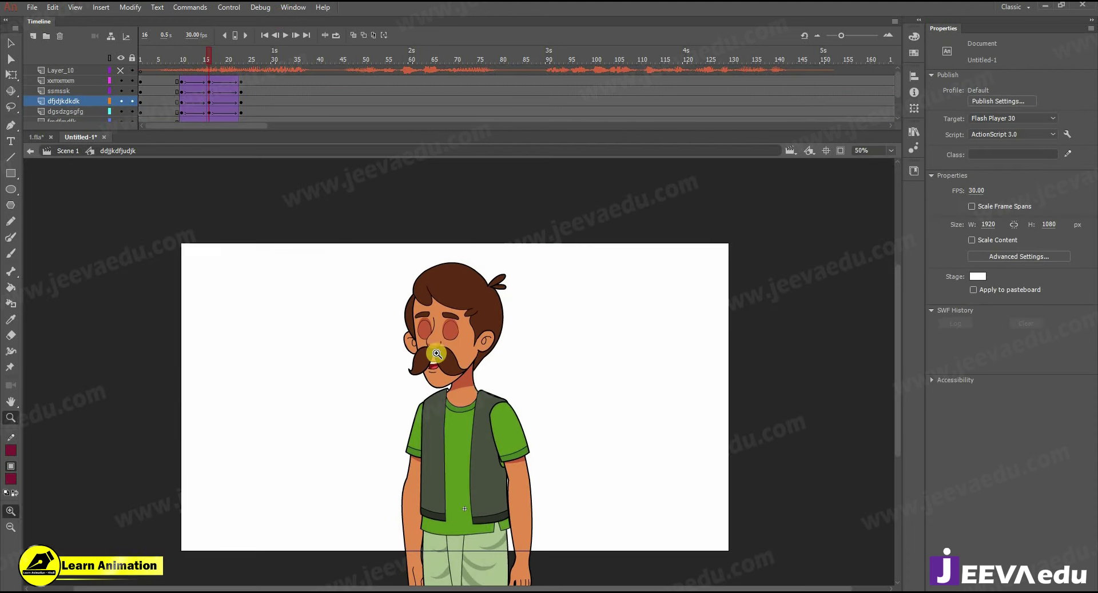
key("q")
left_click_drag(346, 269, 553, 437)
left_click_drag(461, 436, 464, 527)
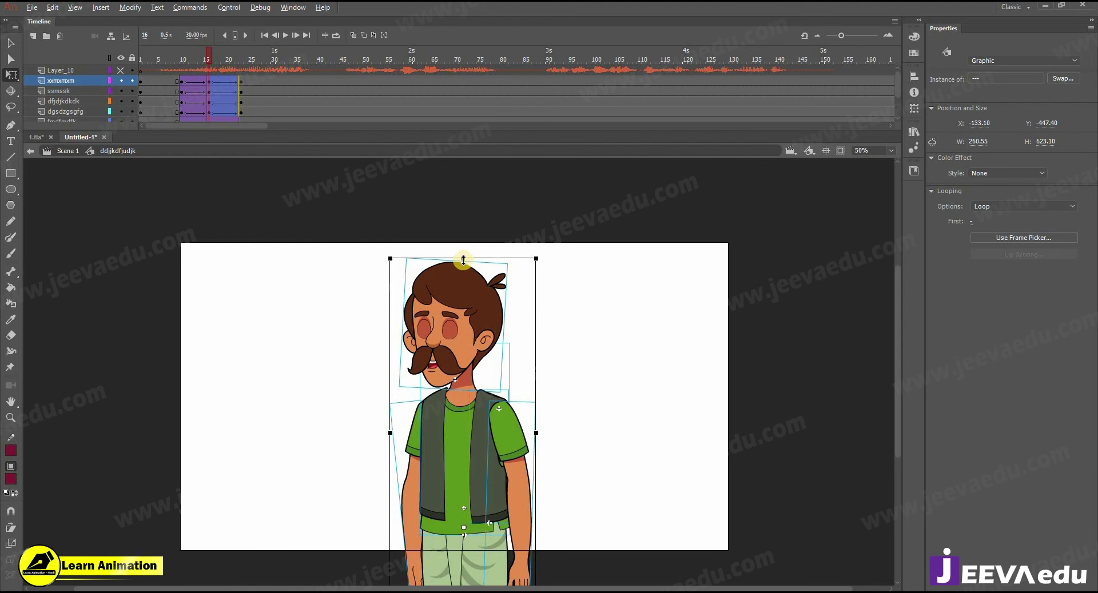
- Squash the selected upper body down toward the waist at frame 16 and tilt the head slightly
left_click(463, 303)
left_click_drag(463, 303, 479, 323)
left_click_drag(405, 261, 414, 287)
left_click_drag(427, 493, 419, 438)
- Rotate both arms at frame 16 around their shoulders so the hands swing slightly outward from the body
left_click(405, 465)
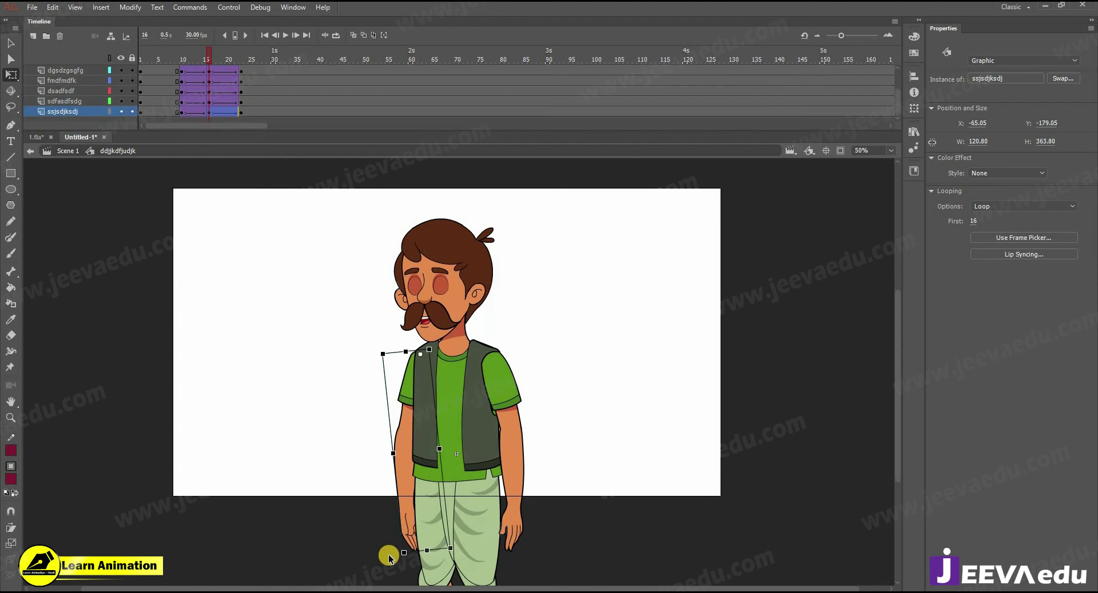
left_click(392, 562)
left_click(414, 525)
left_click(406, 517)
left_click_drag(397, 558, 390, 557)
left_click(519, 506)
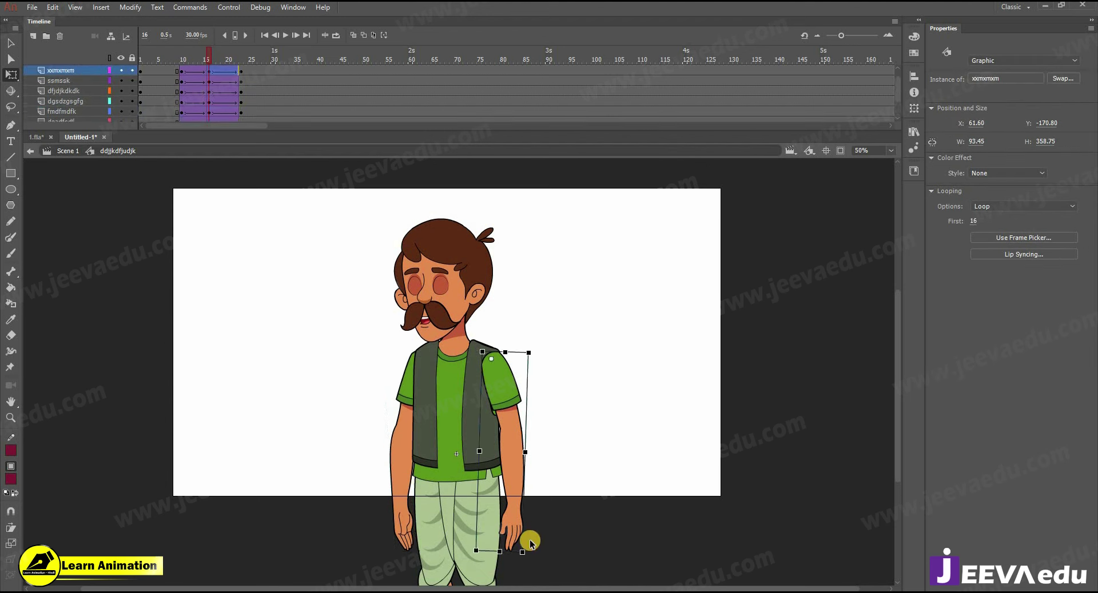
left_click_drag(532, 555, 535, 552)
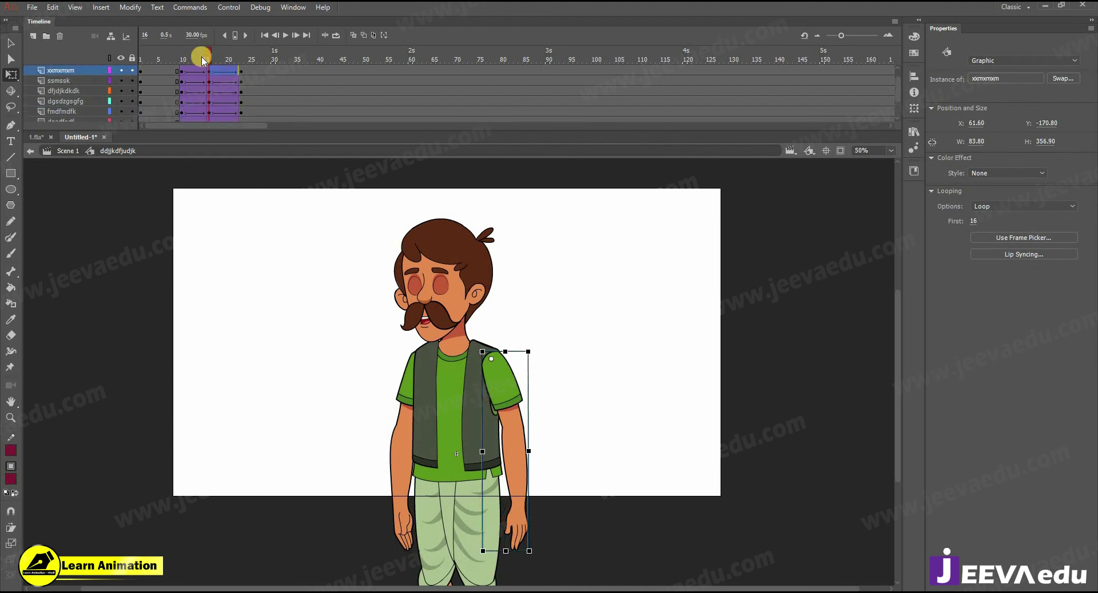
- Preview the frame 16 pose, and scrub through the finished talking animation in 1.fla as a reference
left_click(184, 72)
left_click_drag(185, 70, 208, 81)
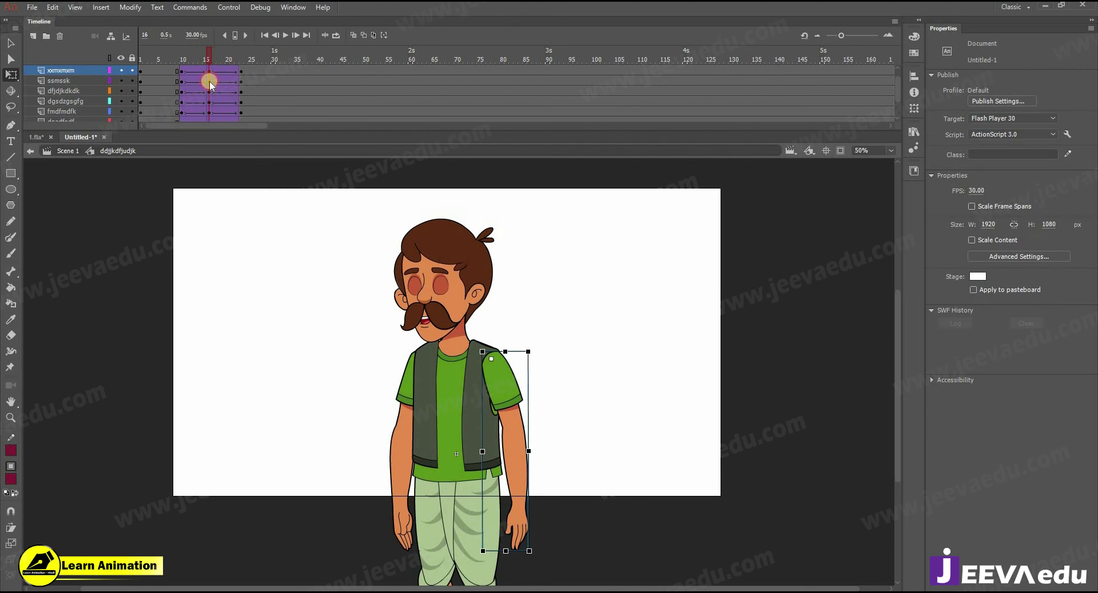
left_click(40, 138)
left_click(171, 79)
left_click_drag(197, 89, 268, 104)
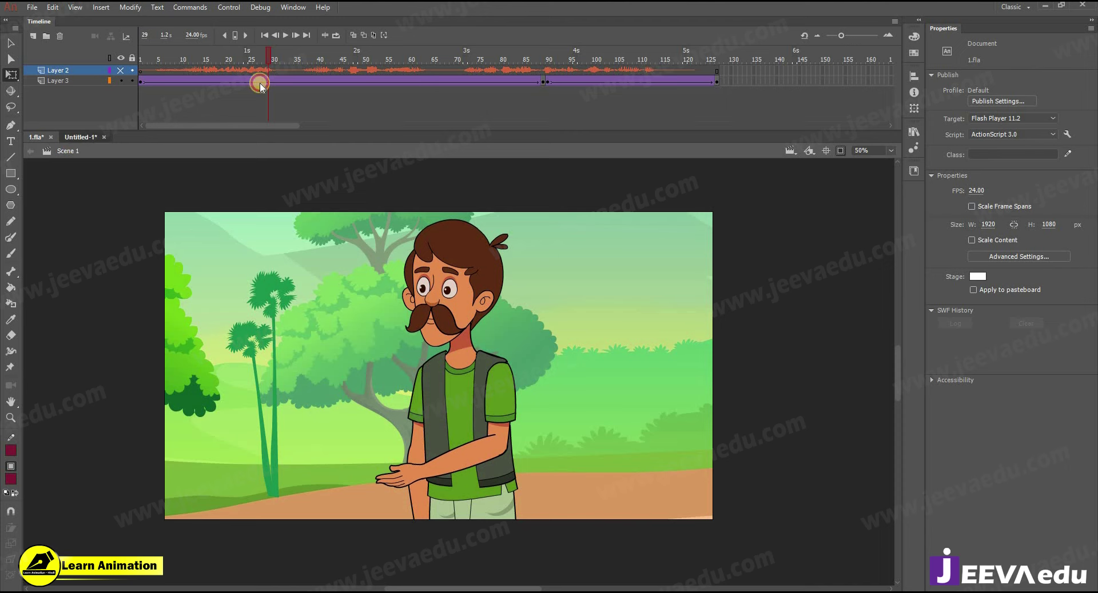
key("ctrl+Tab")
- At frame 23, select the head, torso and arms, move their transformation point to the waist and lean them slightly forward
left_click_drag(208, 57, 242, 100)
left_click_drag(586, 426, 340, 221)
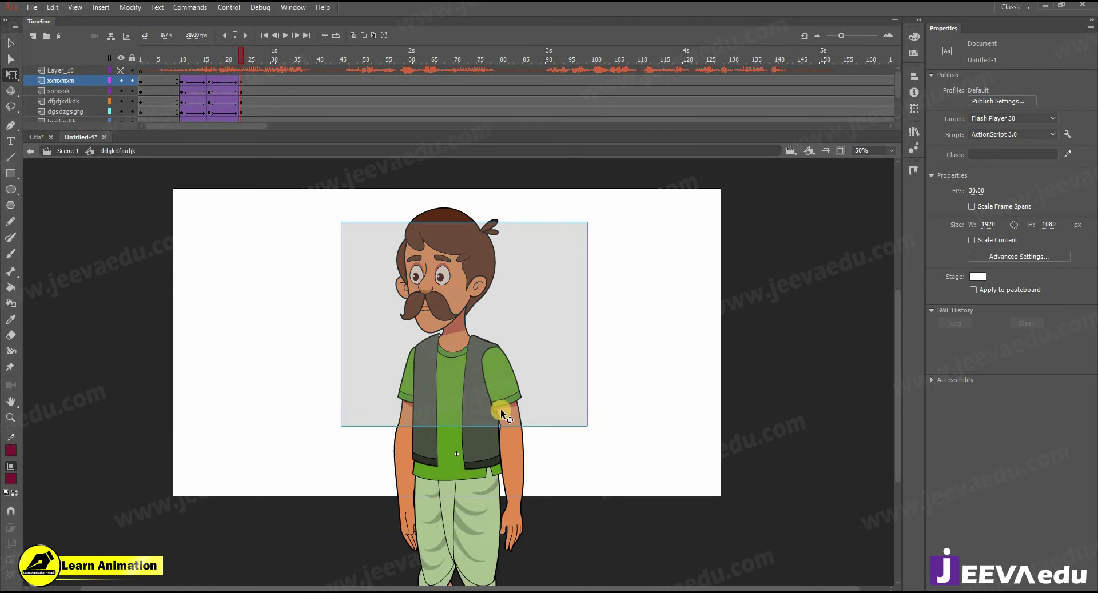
left_click_drag(457, 439, 451, 477)
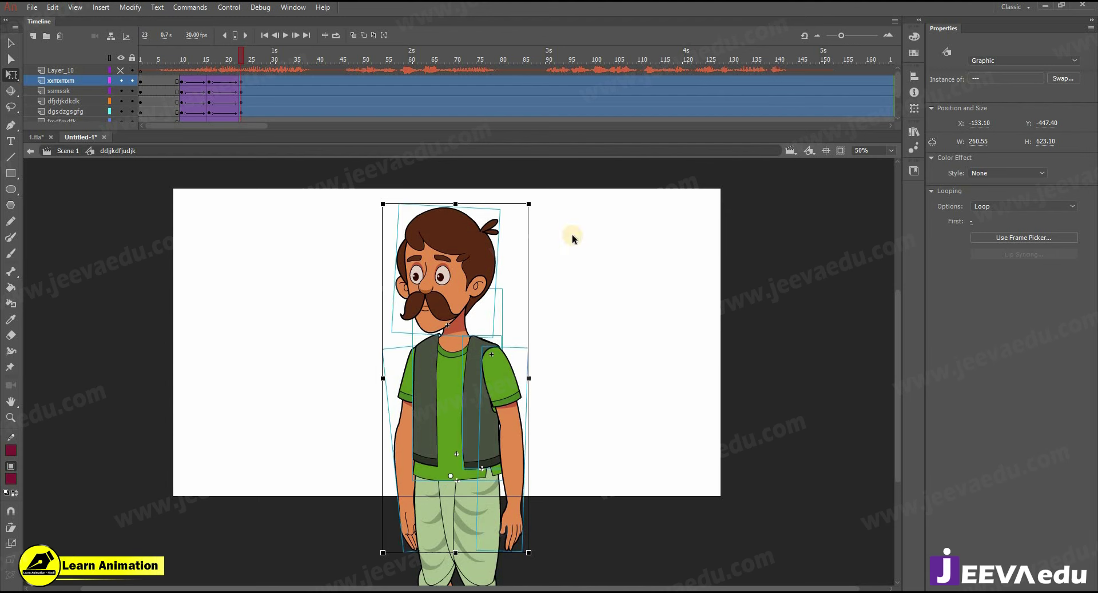
left_click_drag(527, 200, 518, 201)
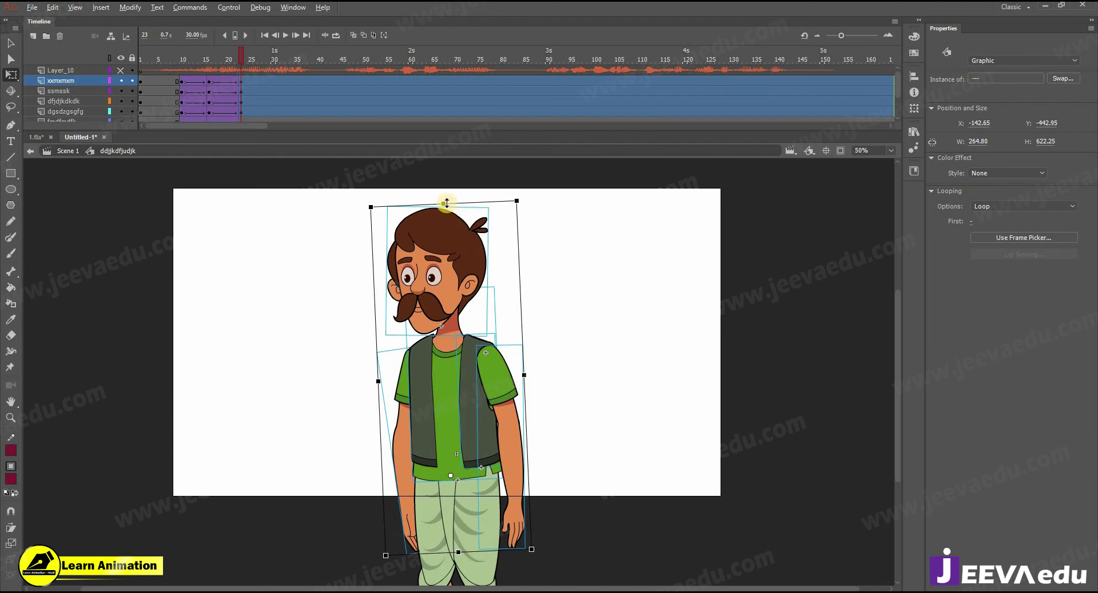
- Rotate the head slightly backward at frame 23, nudge it left and down onto the neck, and play back the movement
left_click(436, 237)
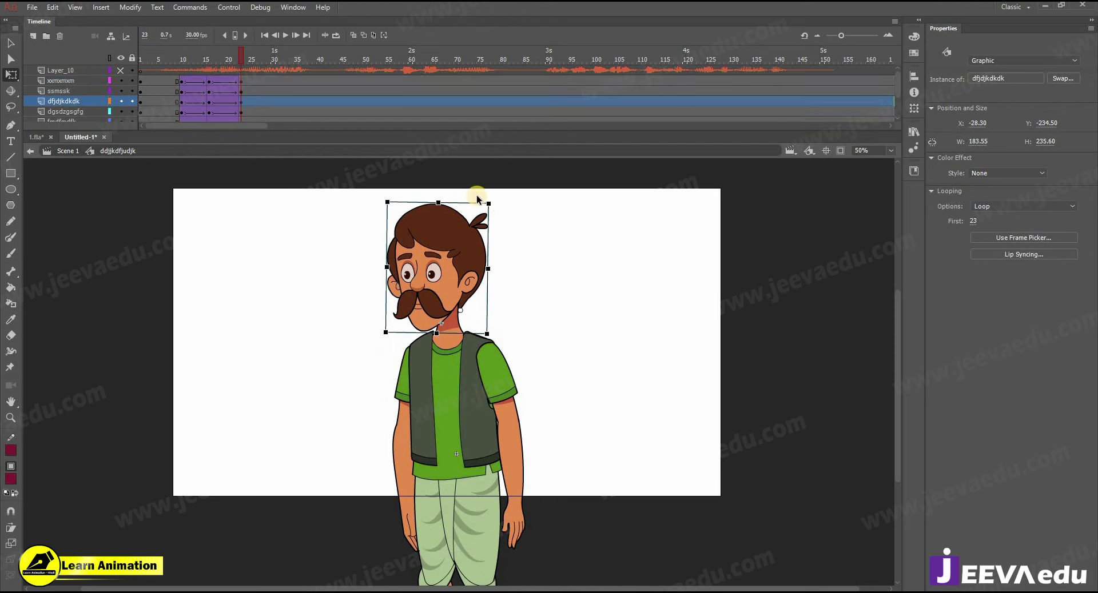
left_click_drag(492, 200, 503, 203)
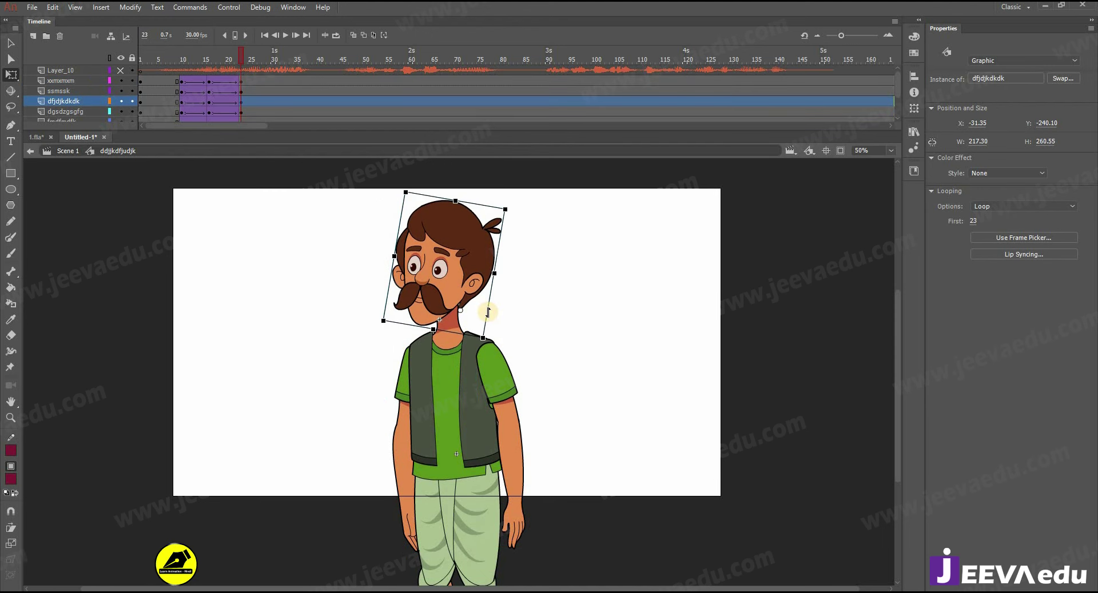
key("Left")
key("Left")
key("Left")
key("Left")
key("Left")
key("Down")
key("Down")
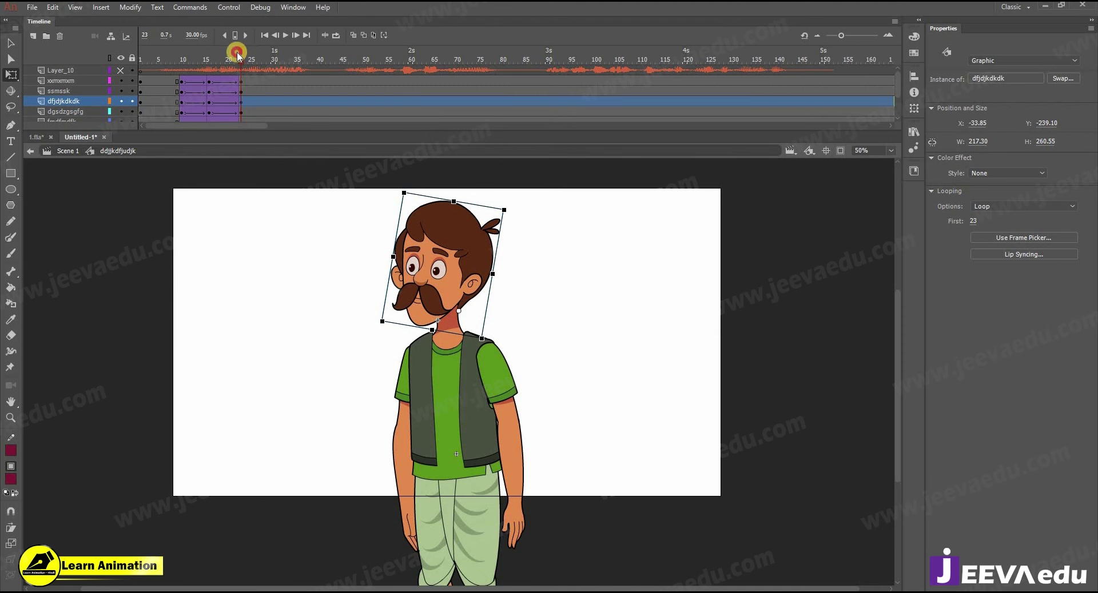
key("Return")
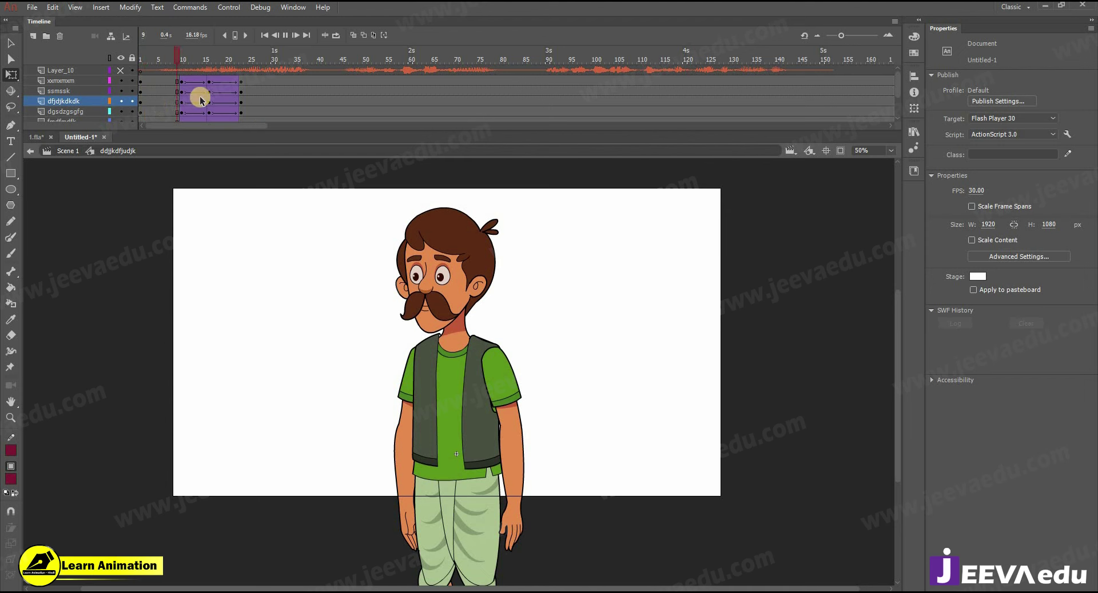
- At frame 23, rotate the far arm slightly and swing the near arm forward across the body
left_click(256, 90)
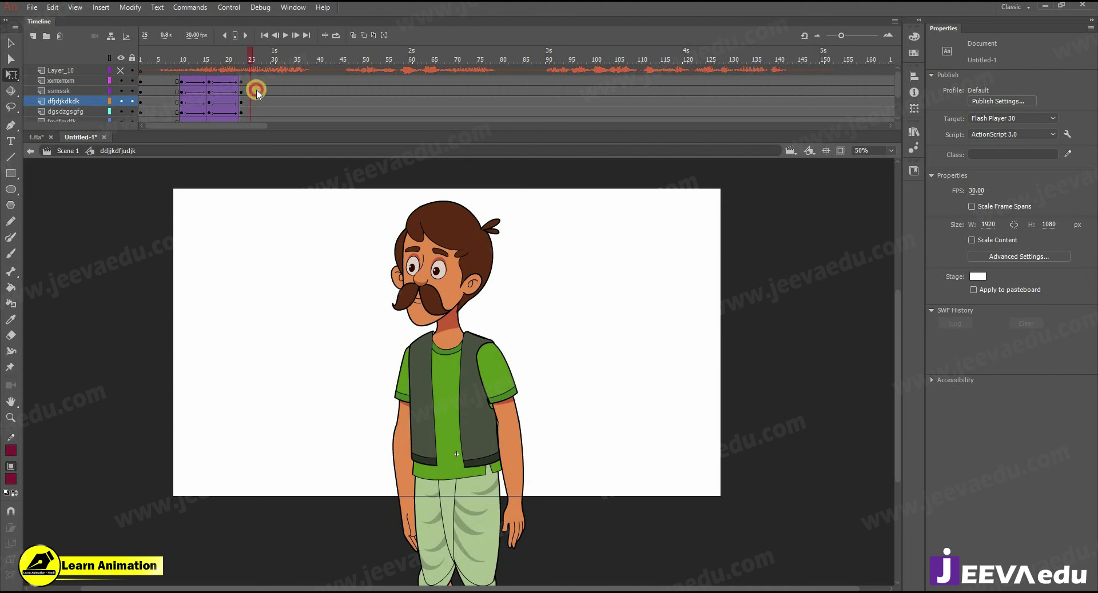
left_click(411, 520)
left_click_drag(408, 563, 404, 561)
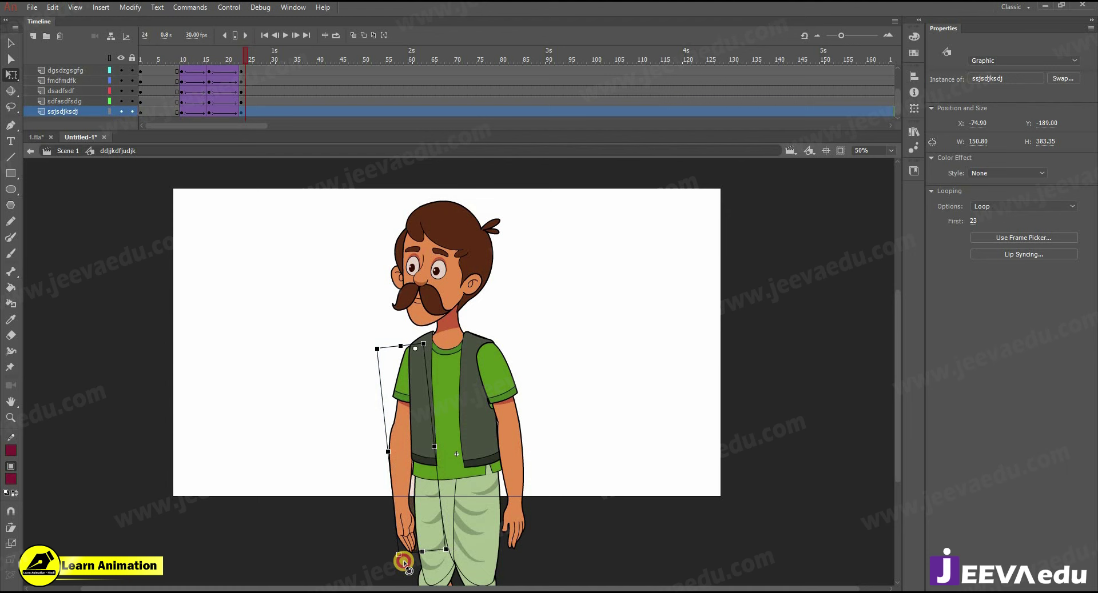
left_click(514, 502)
left_click_drag(522, 543, 430, 529)
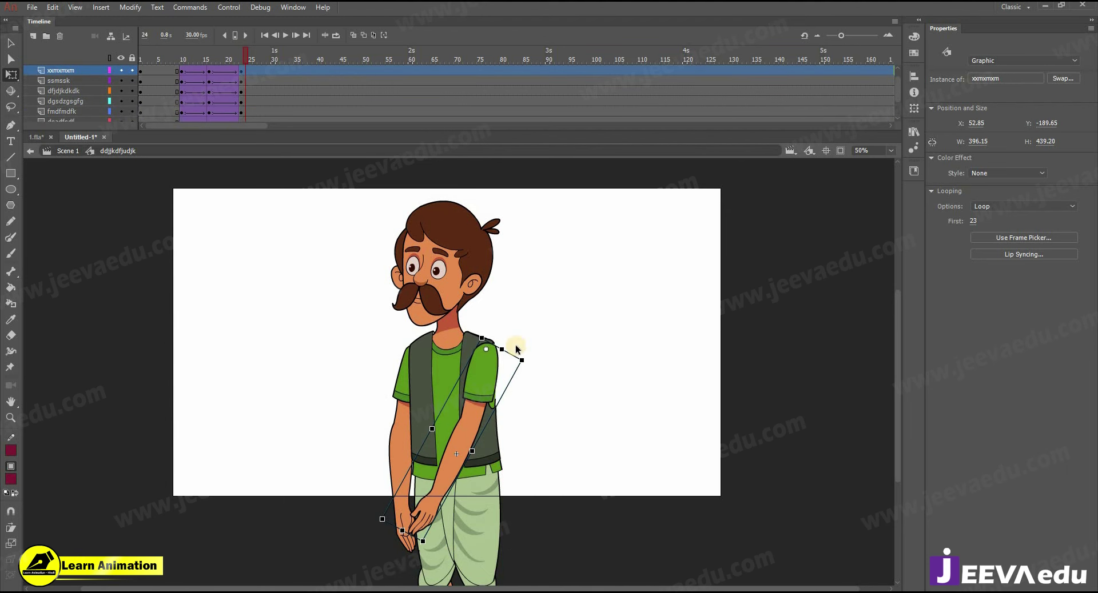
left_click_drag(230, 52, 254, 128)
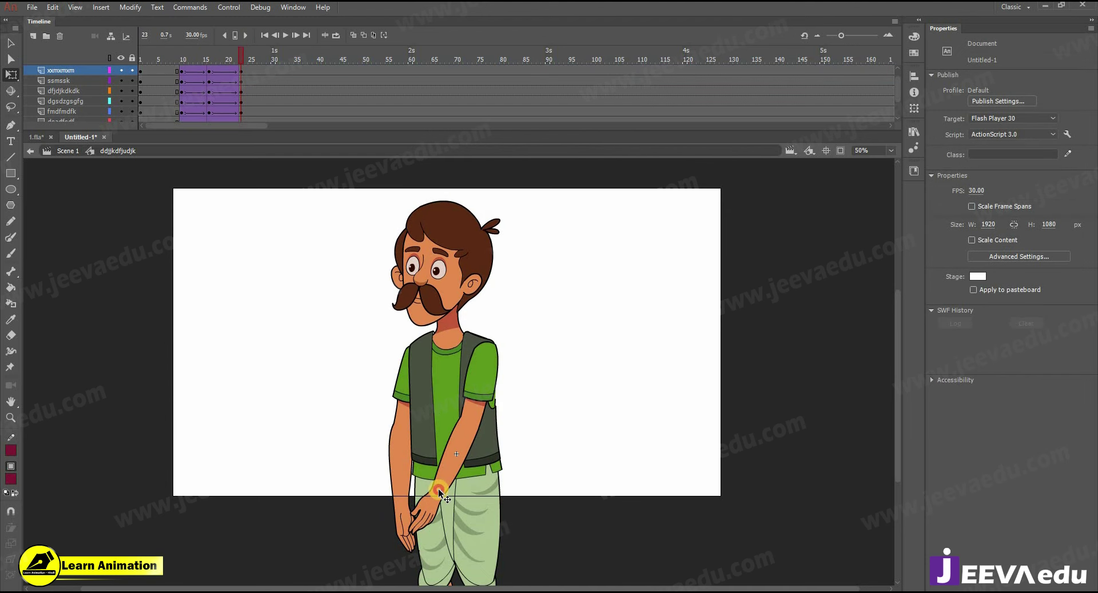
- Inside the near arm symbol, create an eased classic tween between forearm keyframes at frames 16 and 23, raising the forearm to horizontal at 23
double_click(437, 488)
left_click(302, 71)
left_click(244, 70)
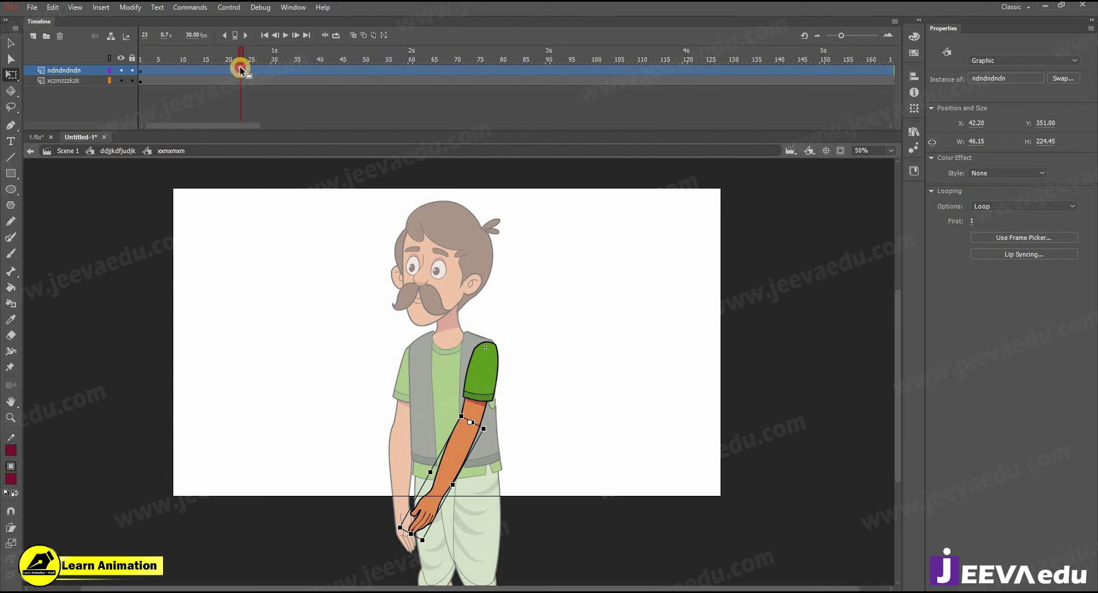
left_click(208, 70)
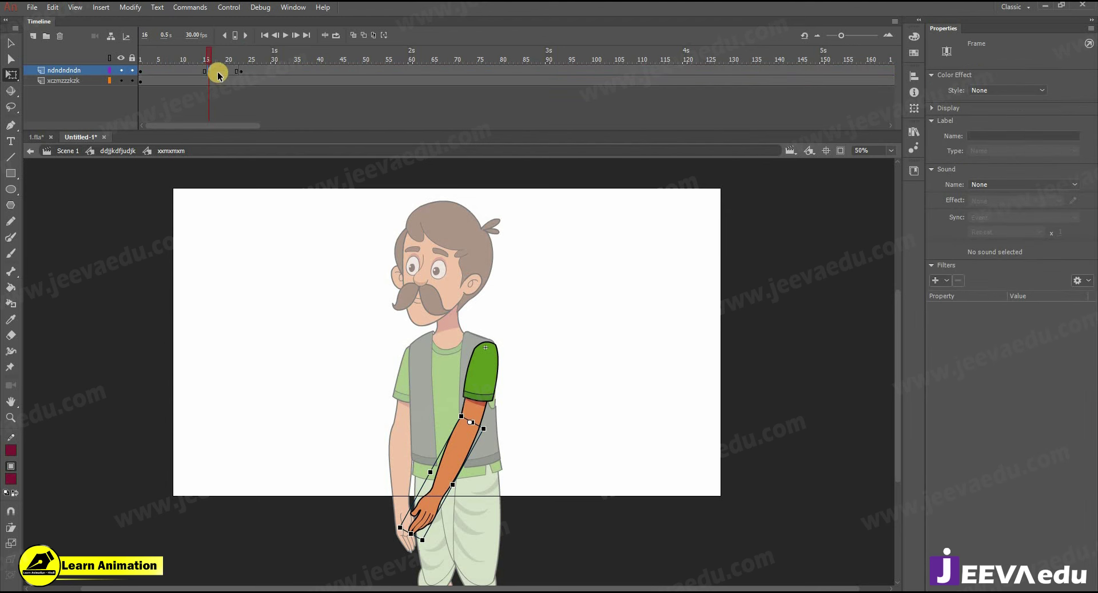
right_click(217, 72)
left_click(294, 105)
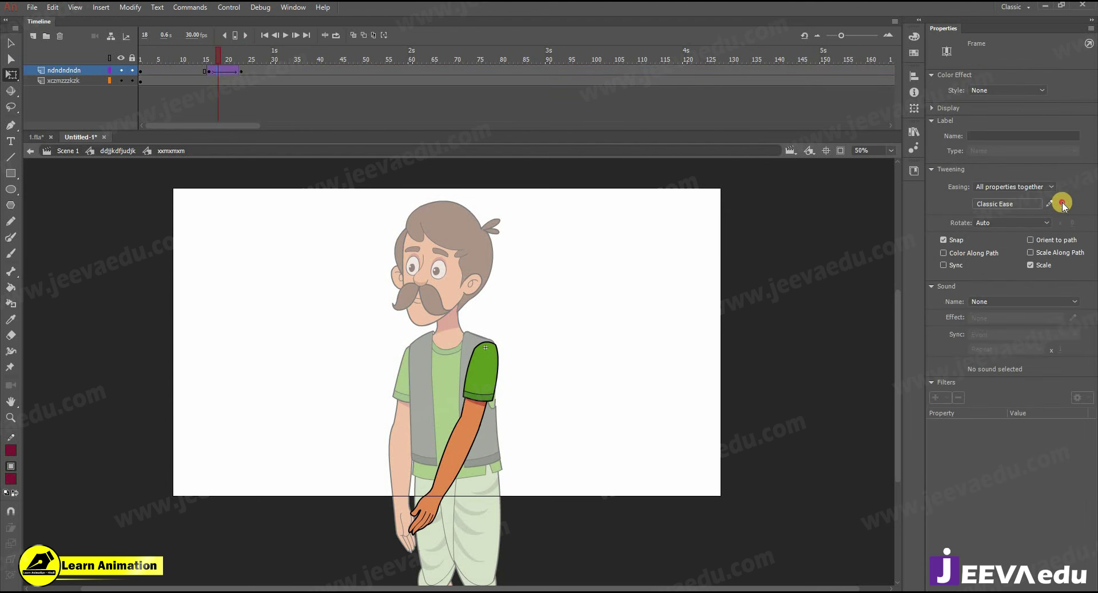
mouse_move(238, 70)
left_mouse_down()
mouse_move(216, 67)
mouse_move(247, 96)
mouse_move(235, 57)
mouse_move(243, 90)
left_mouse_up()
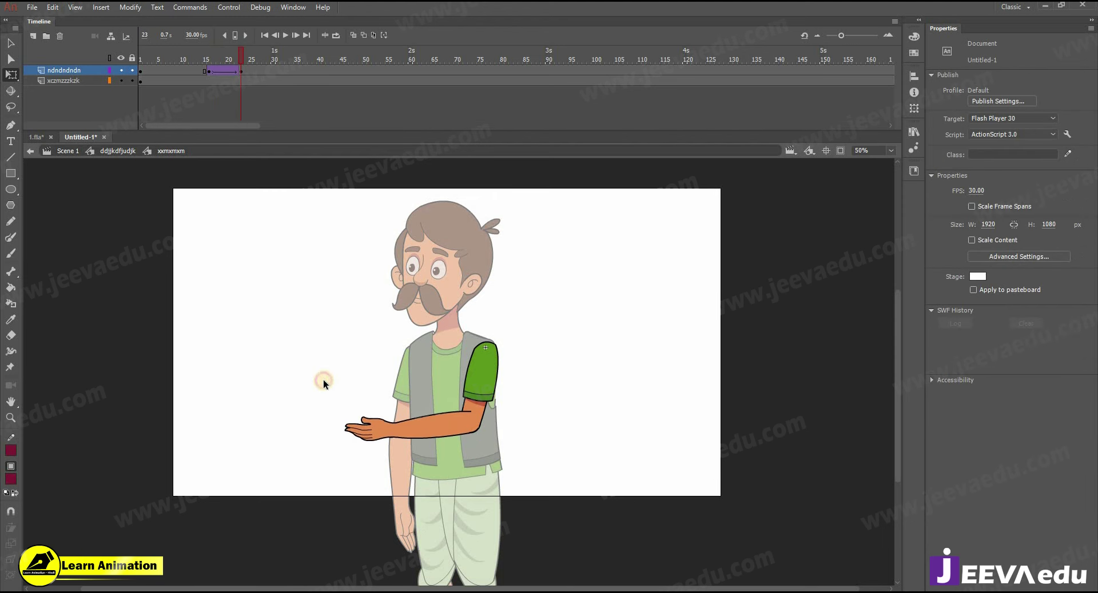
- Return to the body timeline, play back the arm gesture and compare the face at keyframes 10, 16 and 23
double_click(324, 380)
left_click(175, 80)
key("Return")
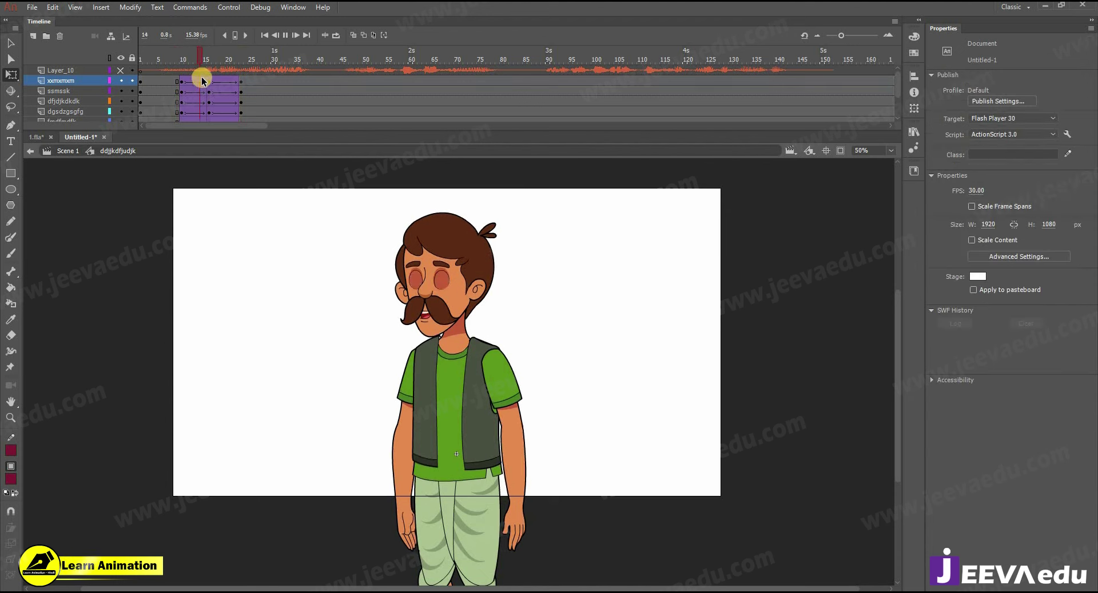
left_click_drag(210, 50, 241, 77)
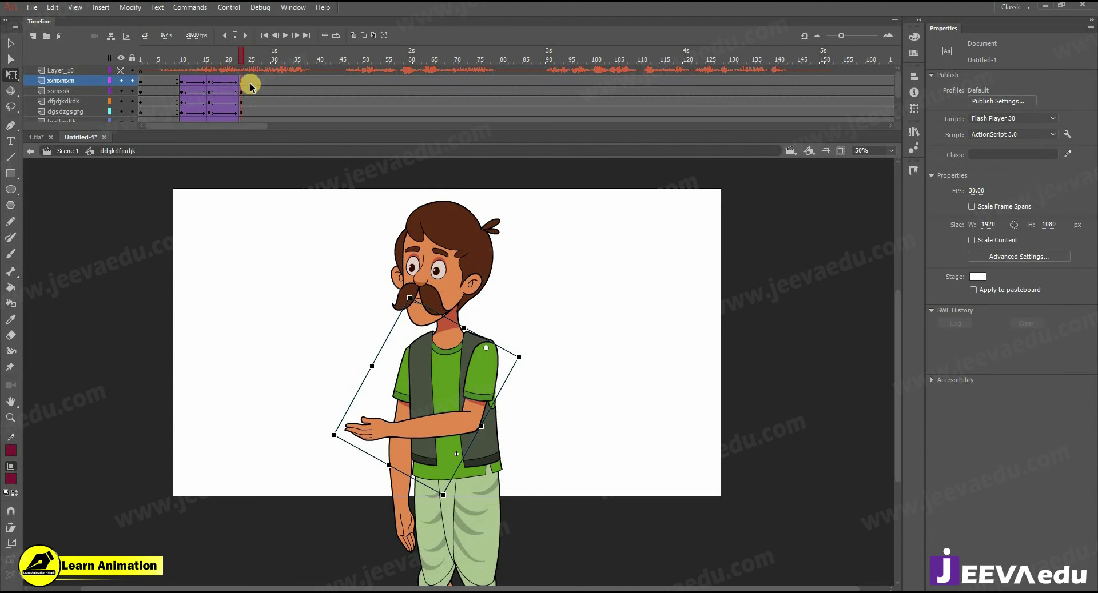
key("Return")
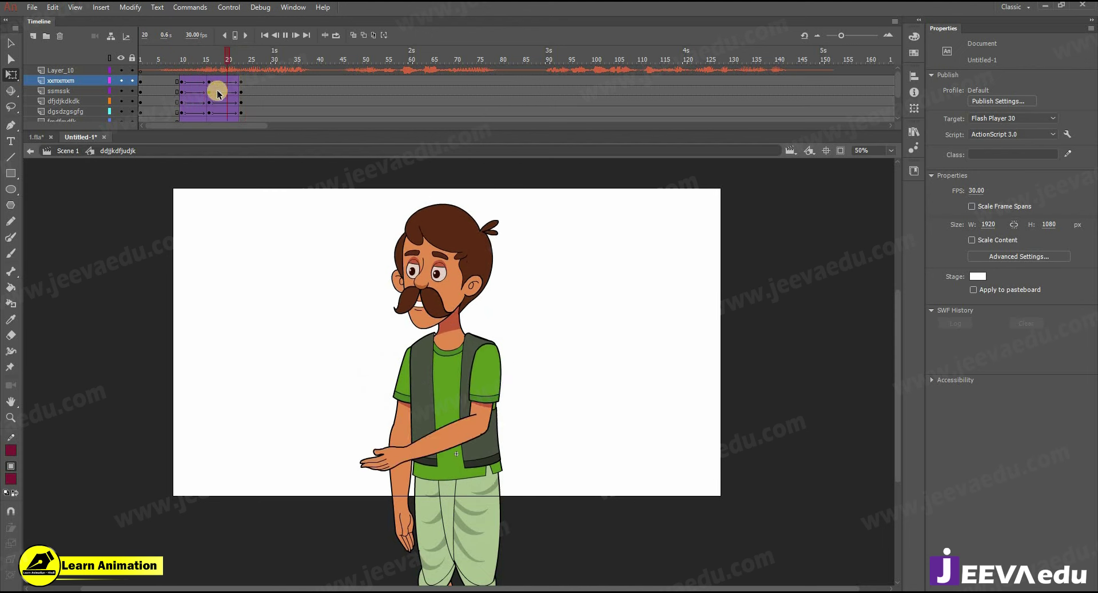
left_click_drag(257, 54, 209, 80)
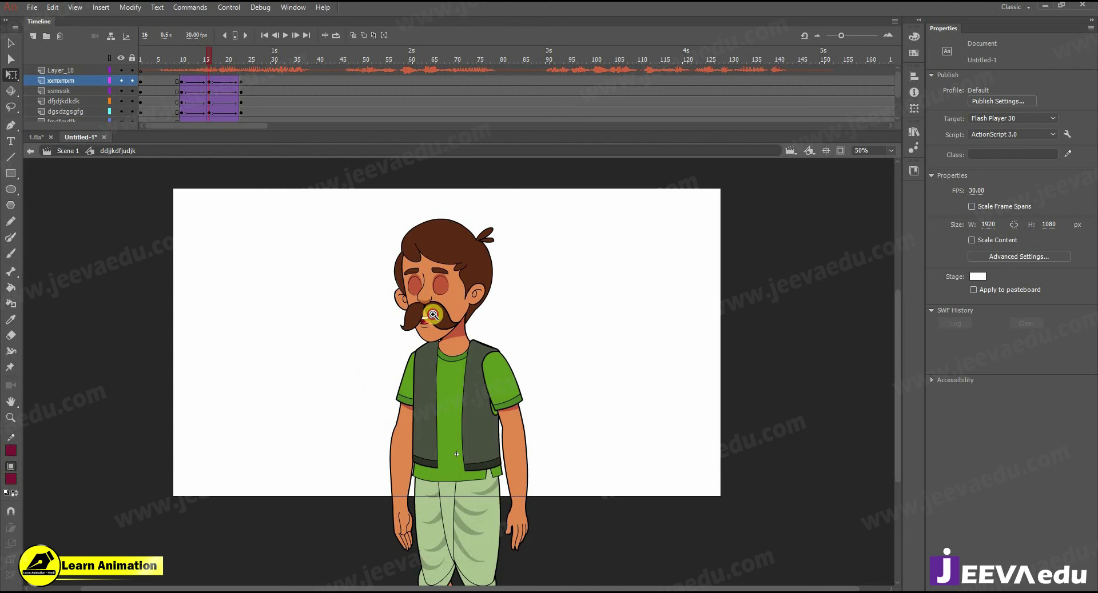
left_click(433, 315)
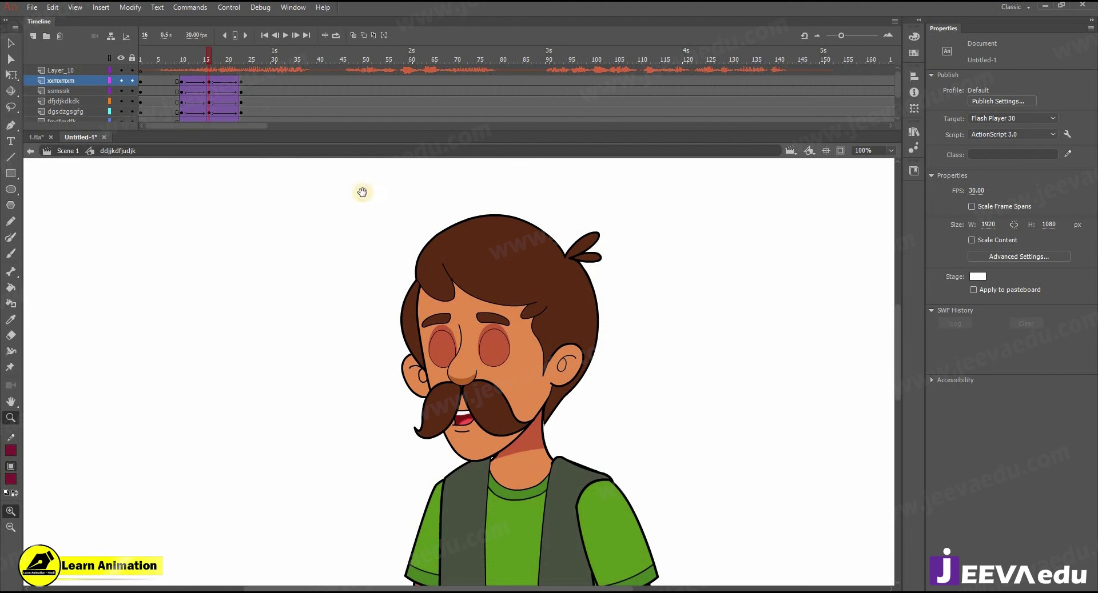
left_click(121, 70)
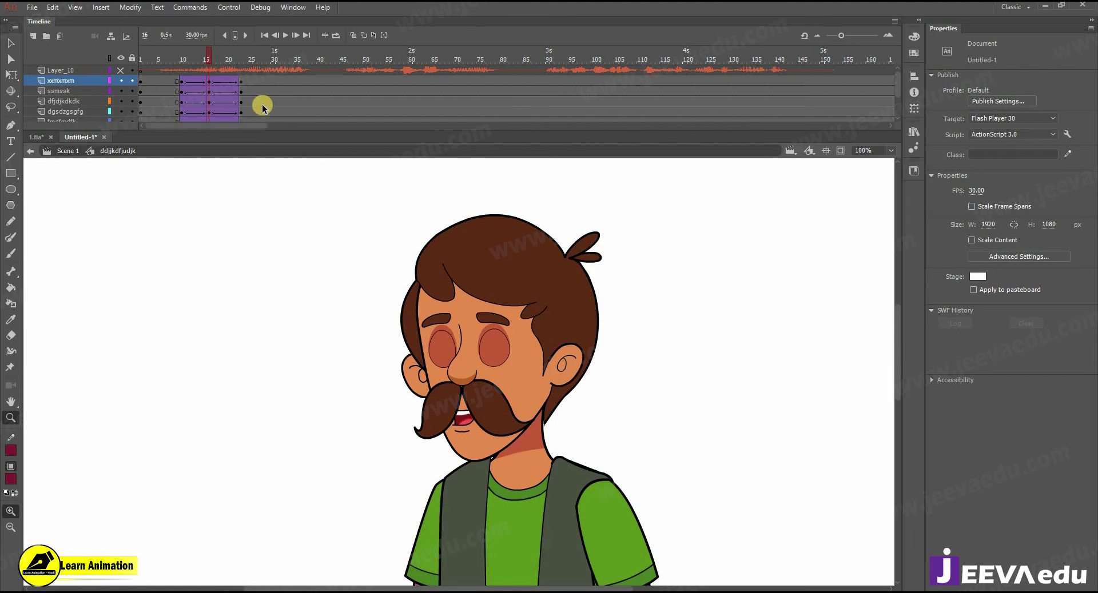
left_click(183, 83)
left_click_drag(238, 83, 241, 89)
left_click(210, 83)
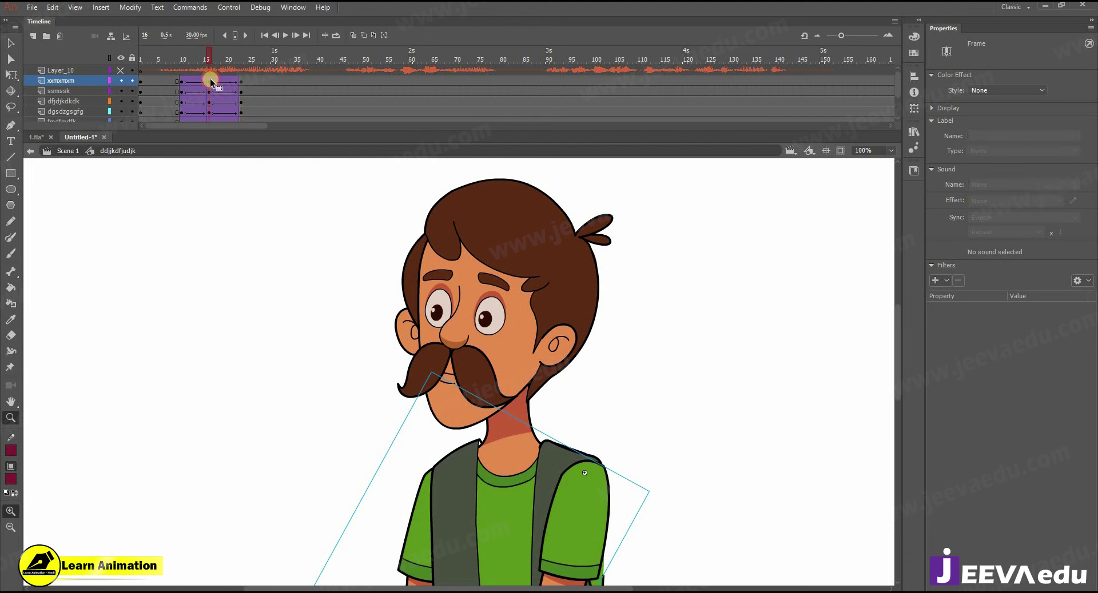
- Open the head symbol and insert keyframes at frames 10, 16 and 23 on all its layers
double_click(499, 393)
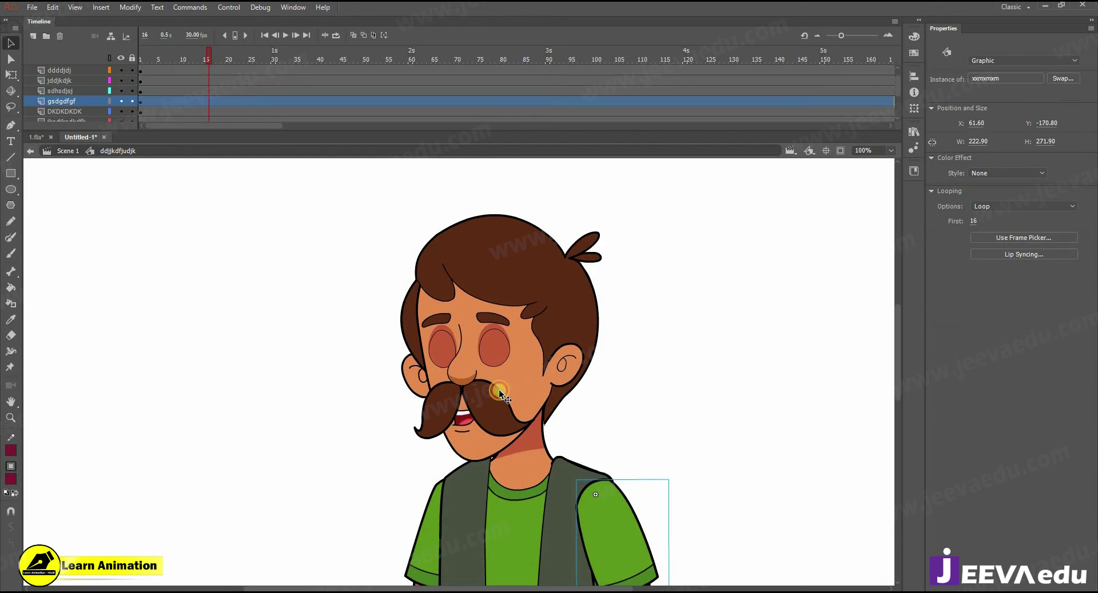
left_click_drag(207, 84, 184, 157)
key("F6")
scroll(181, 71, "up", 3)
key("F6")
scroll(188, 69, "up", 3)
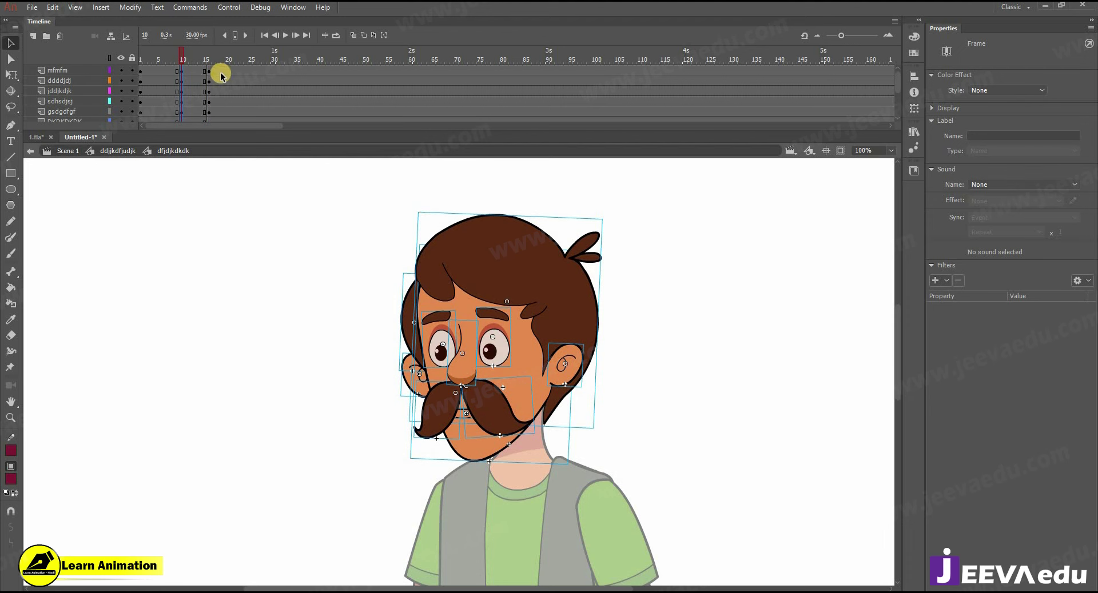
left_click(240, 71)
left_click_drag(240, 85, 216, 115)
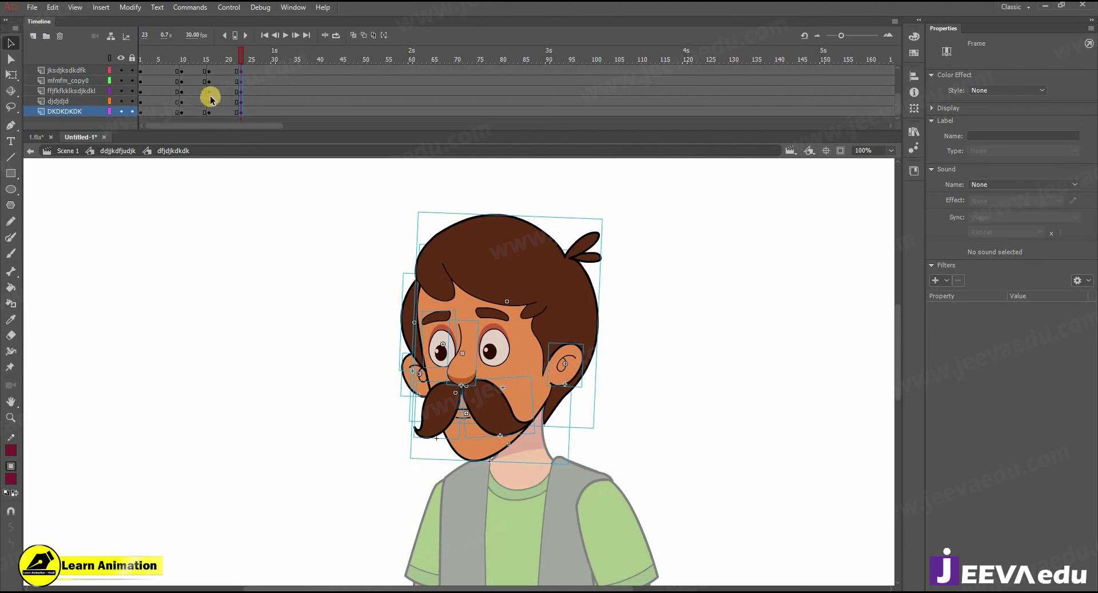
- Create eased classic tweens between frames 10, 16 and 23 on all head layers, using a negative ease for the frame 10–16 spans
scroll(211, 98, "up", 3)
left_click_drag(194, 75, 217, 99)
scroll(223, 96, "up", 1)
right_click(217, 97)
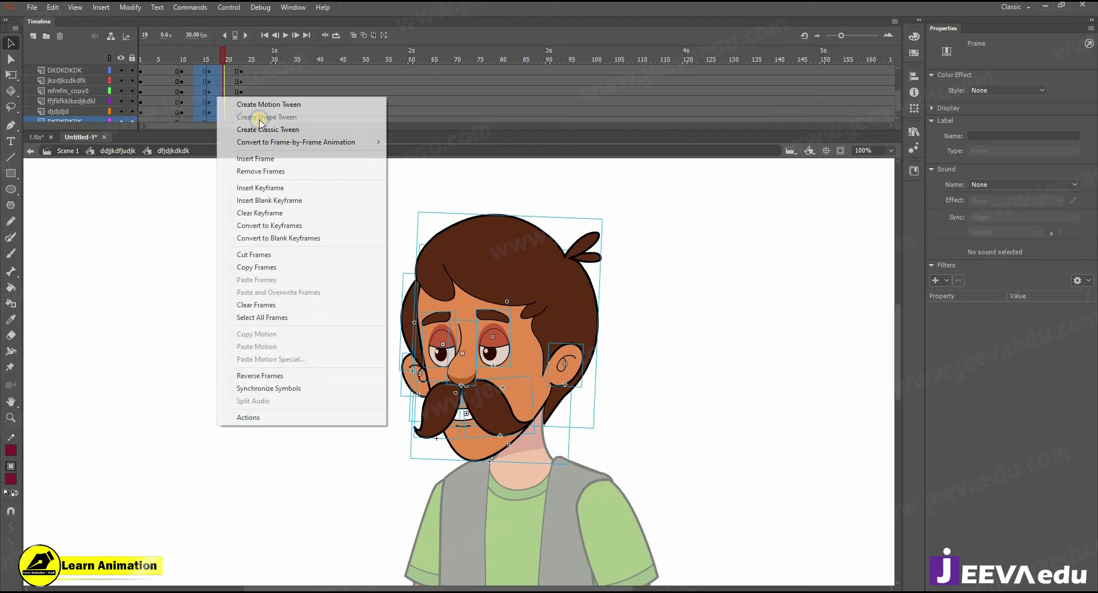
left_click(262, 130)
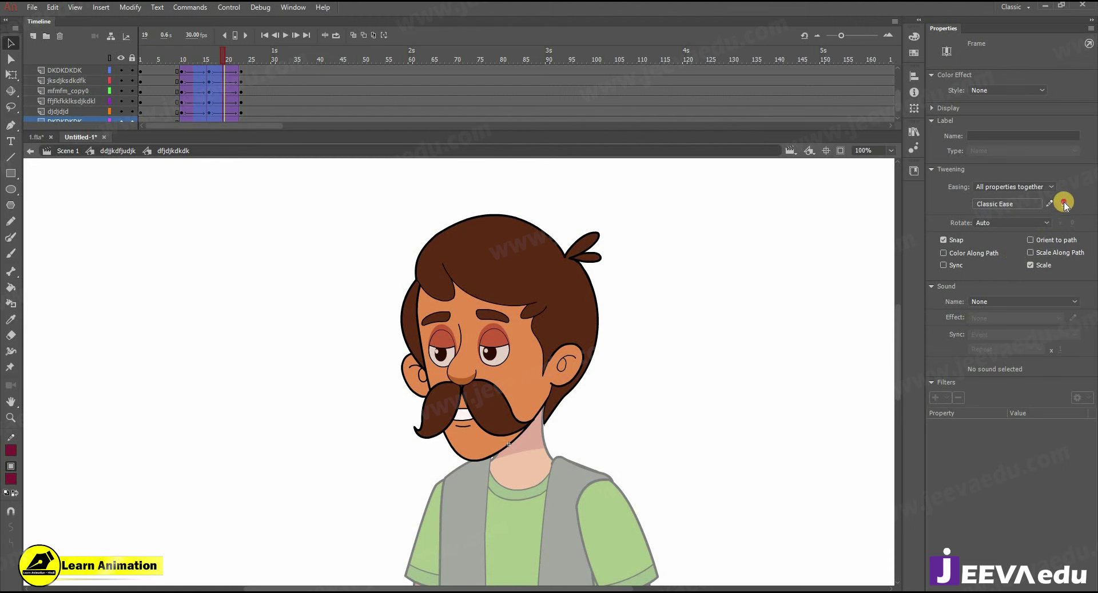
scroll(265, 96, "down", 3)
left_click_drag(196, 178, 196, 195)
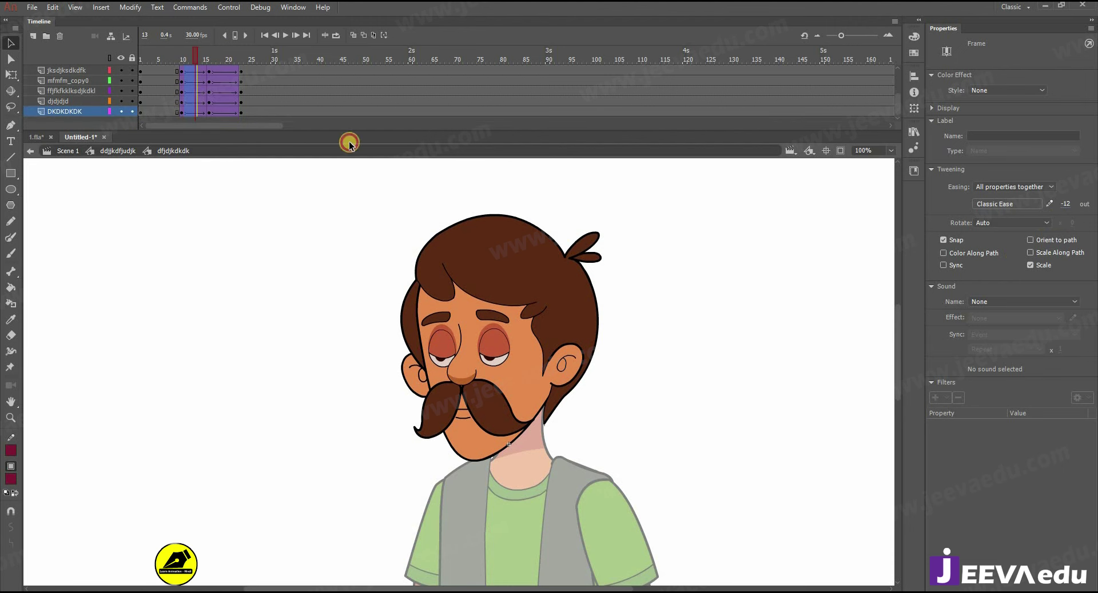
- Select the eyebrows, eyes, nose, mustache and mouth at frame 16 and nudge them down the face
left_click(206, 57)
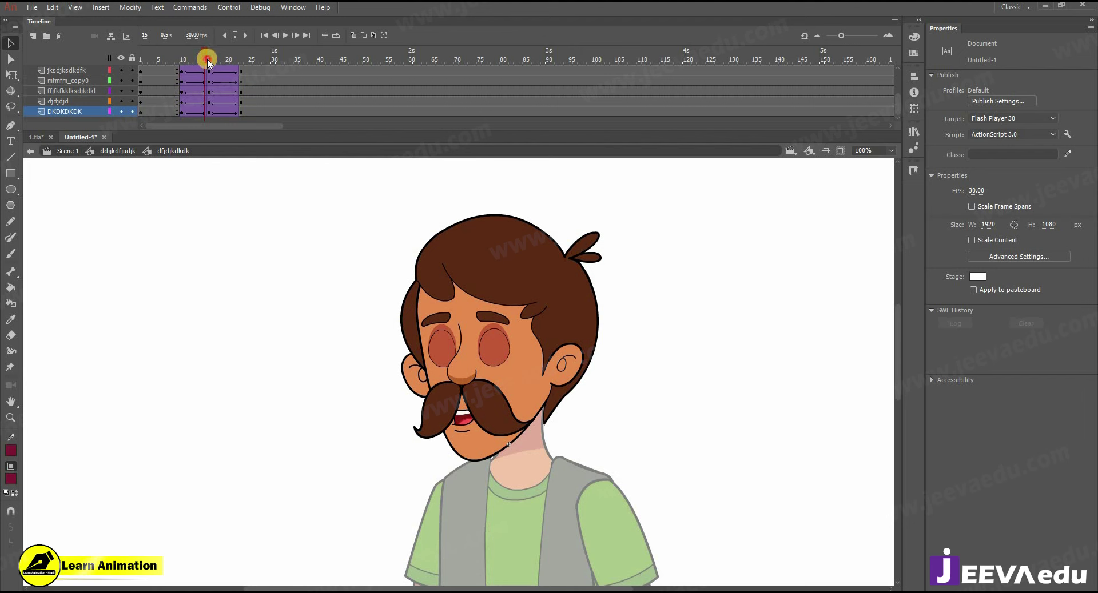
left_click(445, 362)
left_click(442, 362, "shift")
left_click(478, 402, "shift")
left_click(455, 410, "shift")
left_click(467, 423, "shift")
key("Down")
key("Down")
key("Down")
key("Down")
key("Down")
key("Down")
key("Down")
key("Down")
key("Down")
key("Down")
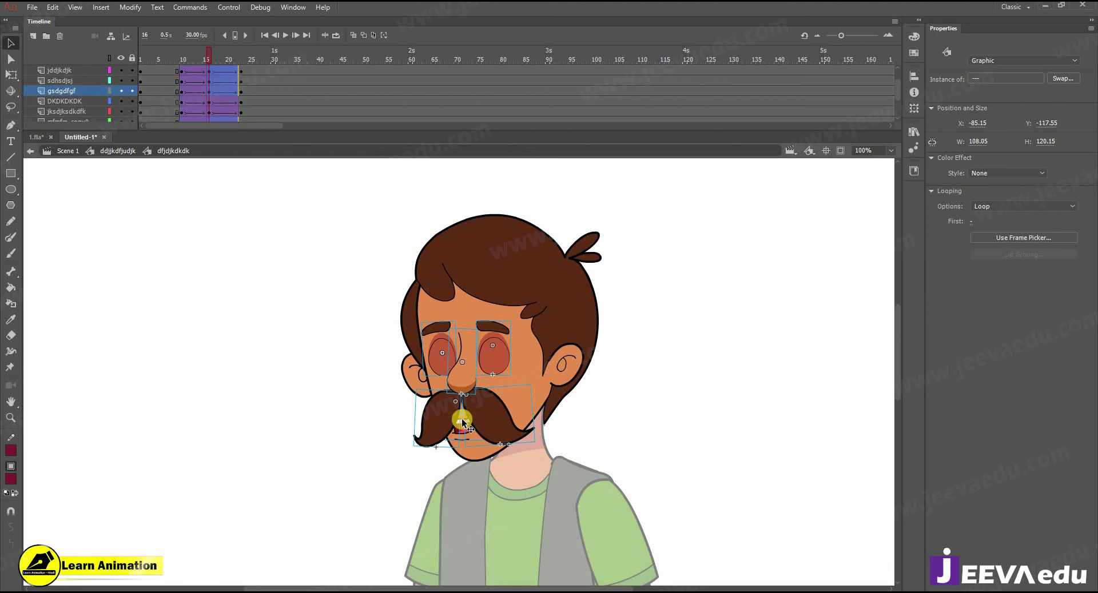
- Select both ears at frame 16 and nudge them slightly upward
left_click(411, 377)
left_click(567, 364, "shift")
key("Up")
key("Up")
key("Up")
- Insert keyframes at frames 25, 28 and 31 on all layers of the head symbol
left_click_drag(197, 57, 250, 80)
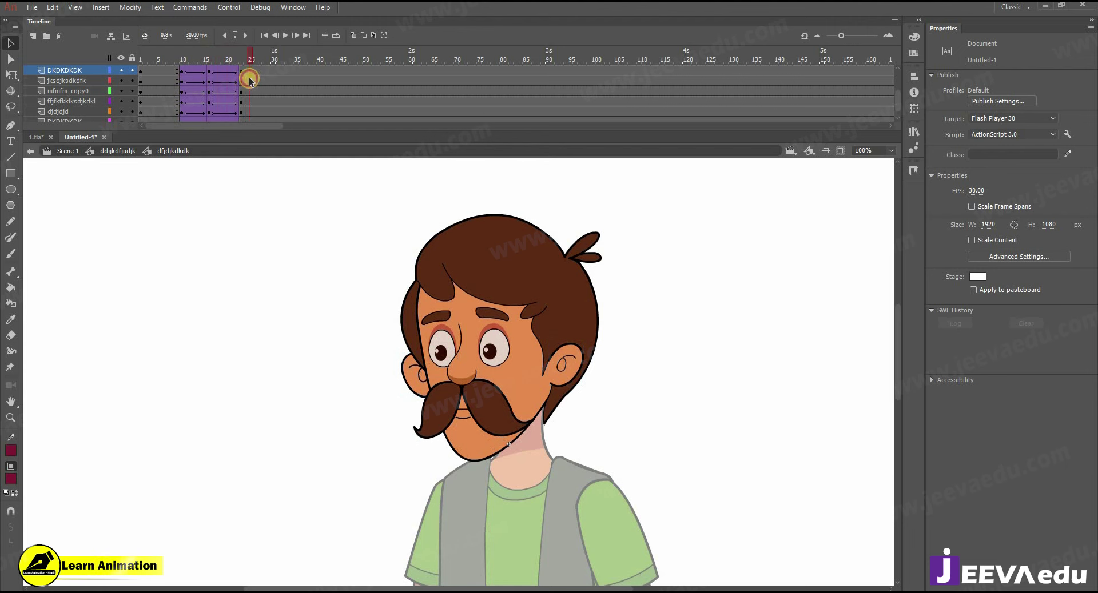
scroll(248, 75, "up", 2)
mouse_move(254, 127)
left_mouse_down()
mouse_move(248, 145)
mouse_move(252, 78)
mouse_move(265, 137)
mouse_move(266, 117)
left_mouse_up()
key("F6")
scroll(283, 69, "up", 2)
left_click_drag(282, 69, 275, 113)
left_click_drag(280, 69, 279, 17)
- Create classic tweens between frames 25, 28 and 31 on all head layers
left_click_drag(257, 72, 263, 108)
right_click(263, 109)
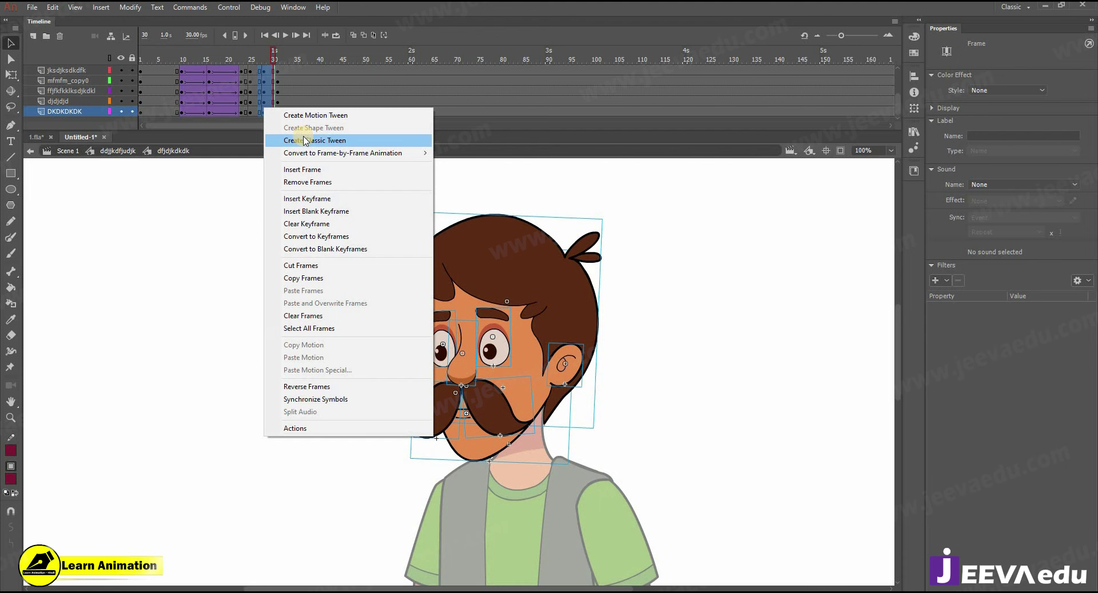
left_click(305, 141)
- Select the eyes, nose, mustache and mouth at frame 28 and nudge them slightly to the right
left_click(266, 57)
left_click(264, 57)
key("z")
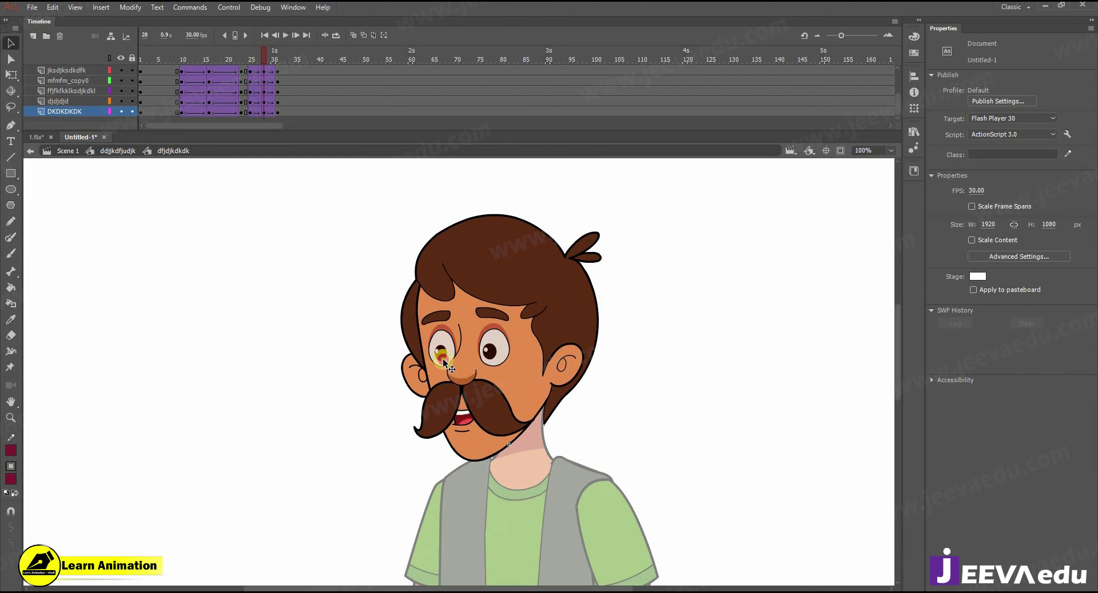
left_click(442, 359)
left_click(455, 384, "shift")
left_click(445, 392, "shift")
left_click(488, 382, "shift")
left_click(463, 422, "shift")
key("Right")
key("Right")
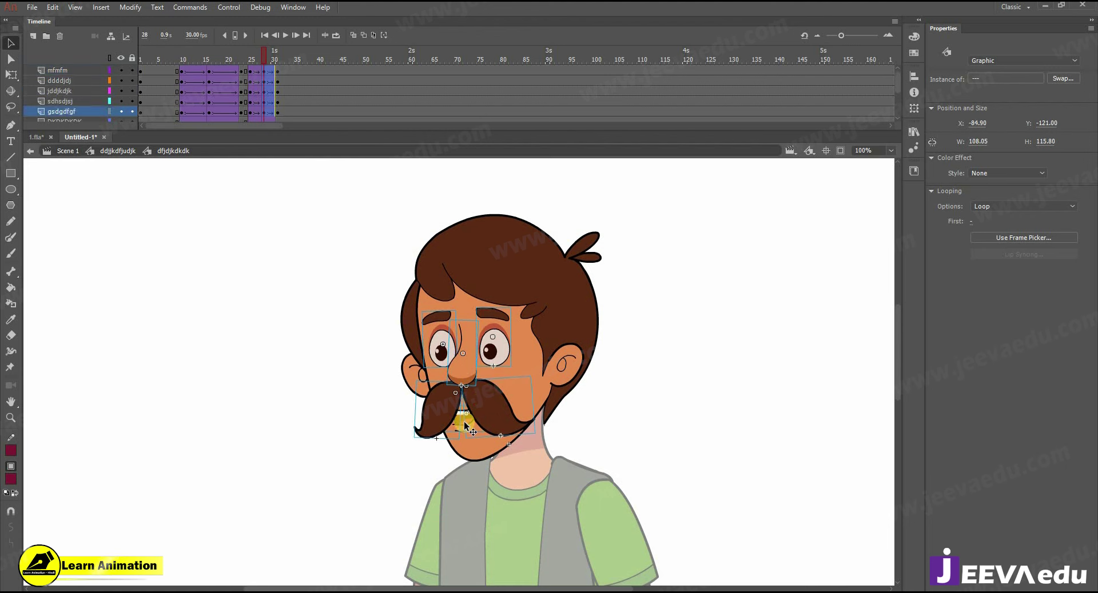
- Select both ears at frame 28 and nudge them slightly to the left
left_click(415, 375)
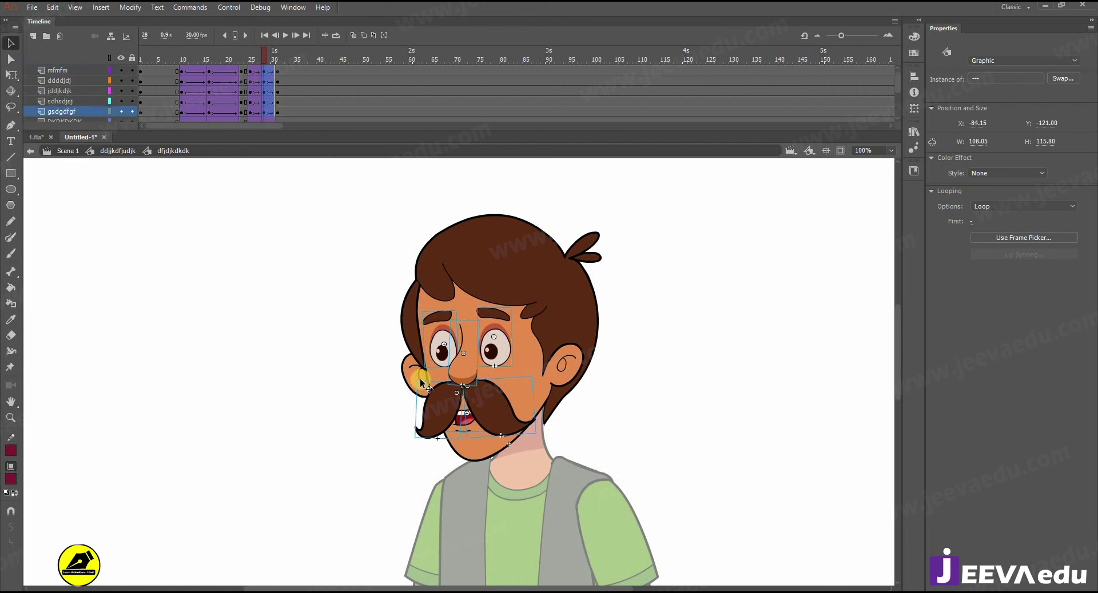
left_click(562, 373, "shift")
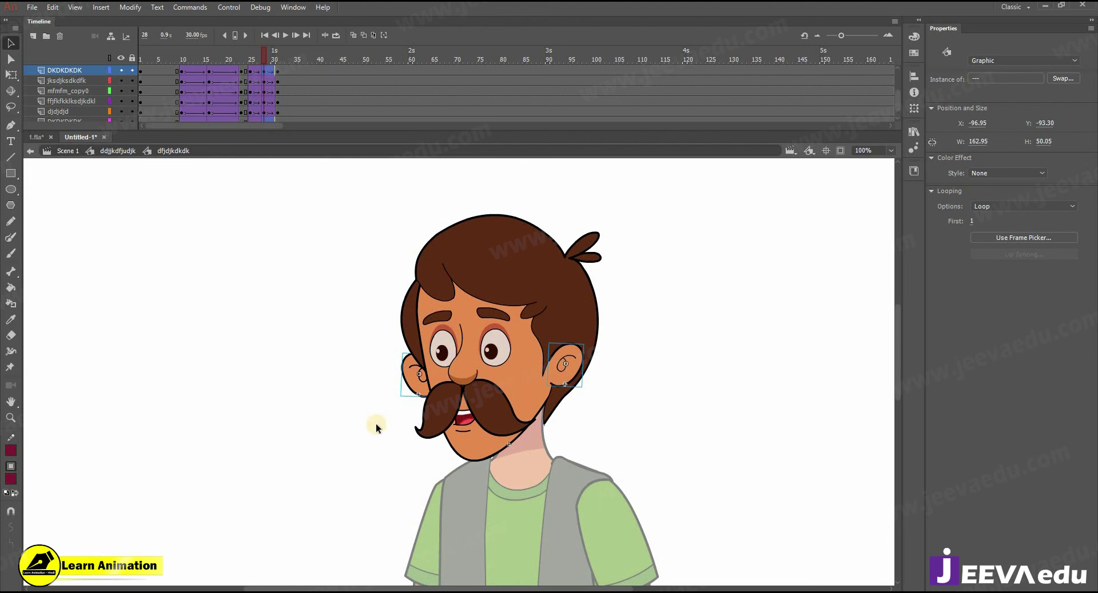
key("Left")
key("Left")
key("Left")
key("Left")
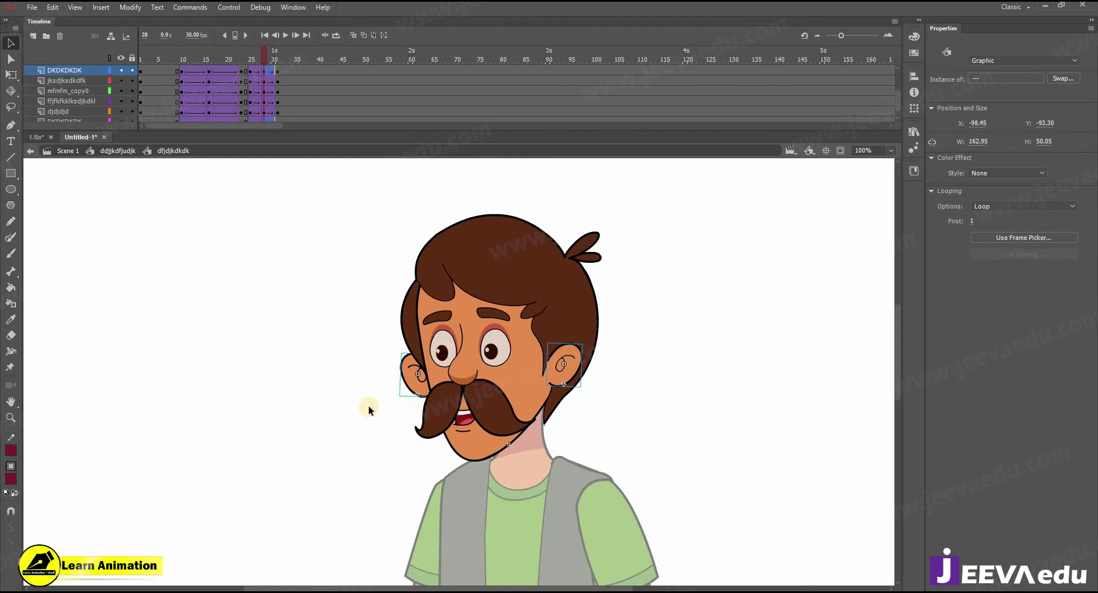
- Nudge the small hair piece behind the face slightly to the left at frame 28
left_click(502, 283)
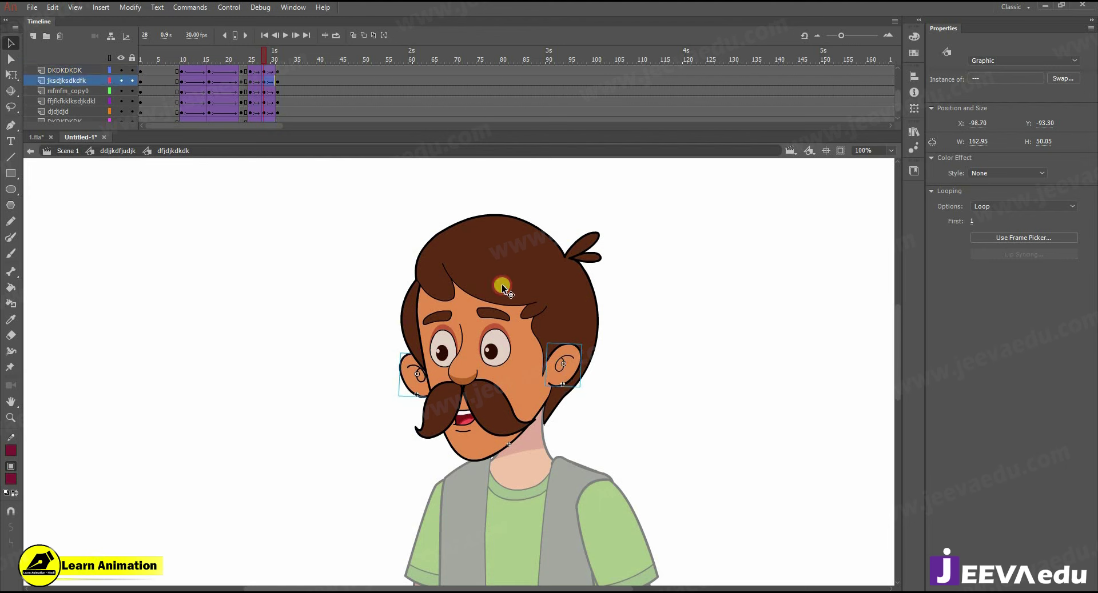
left_click(401, 326)
key("Left")
key("Left")
key("Left")
key("Left")
key("Left")
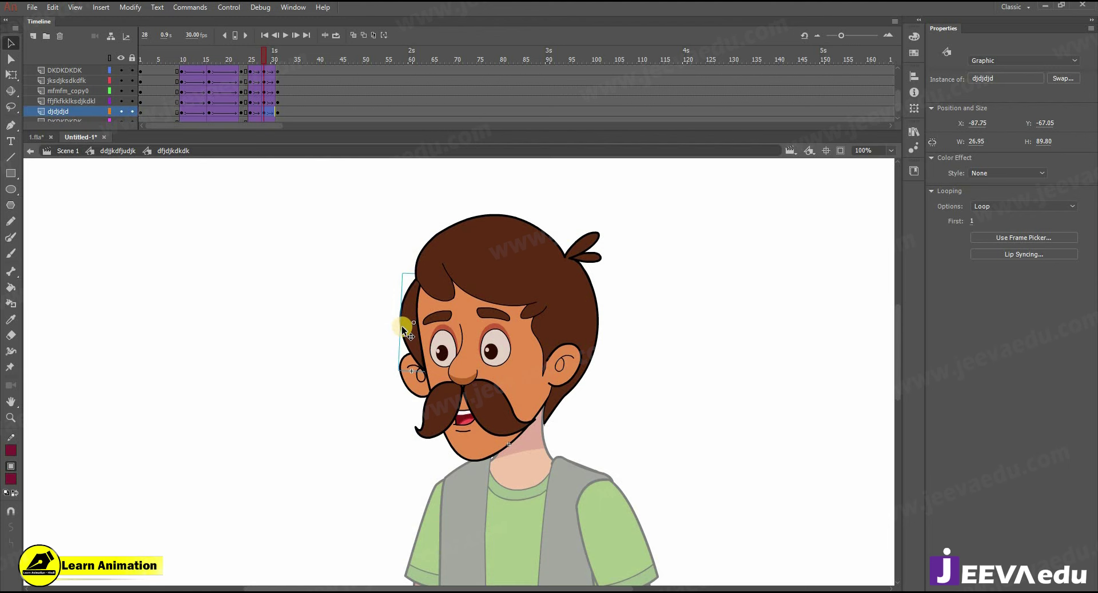
key("Right")
key("Right")
key("Right")
key("q")
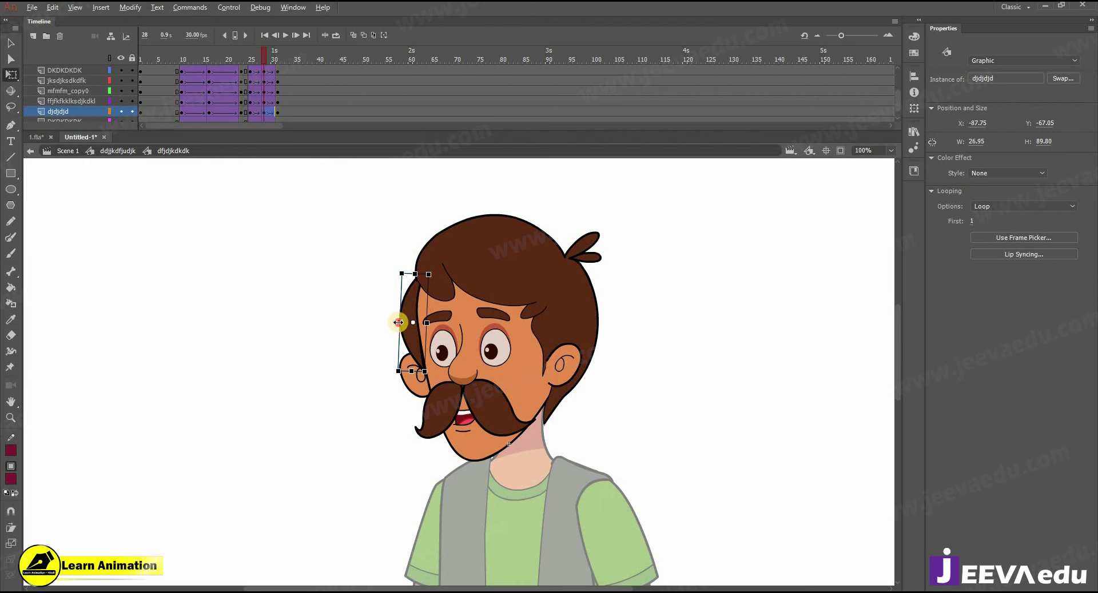
- Nudge the main hair slightly left at frame 28 and narrow it to a width of about 169 px
left_click(528, 282)
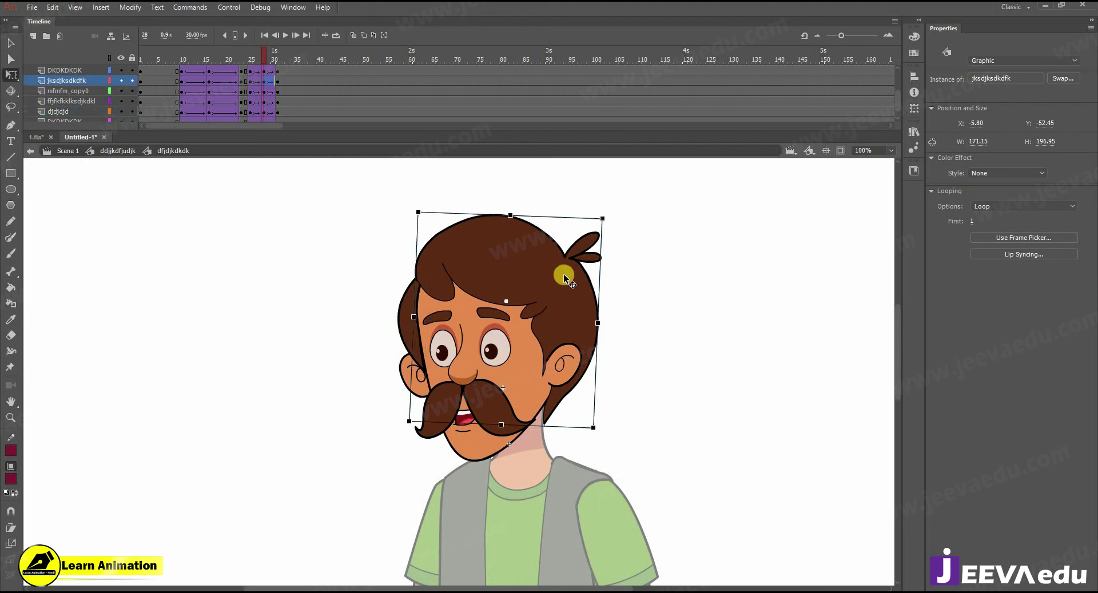
key("Left")
key("Left")
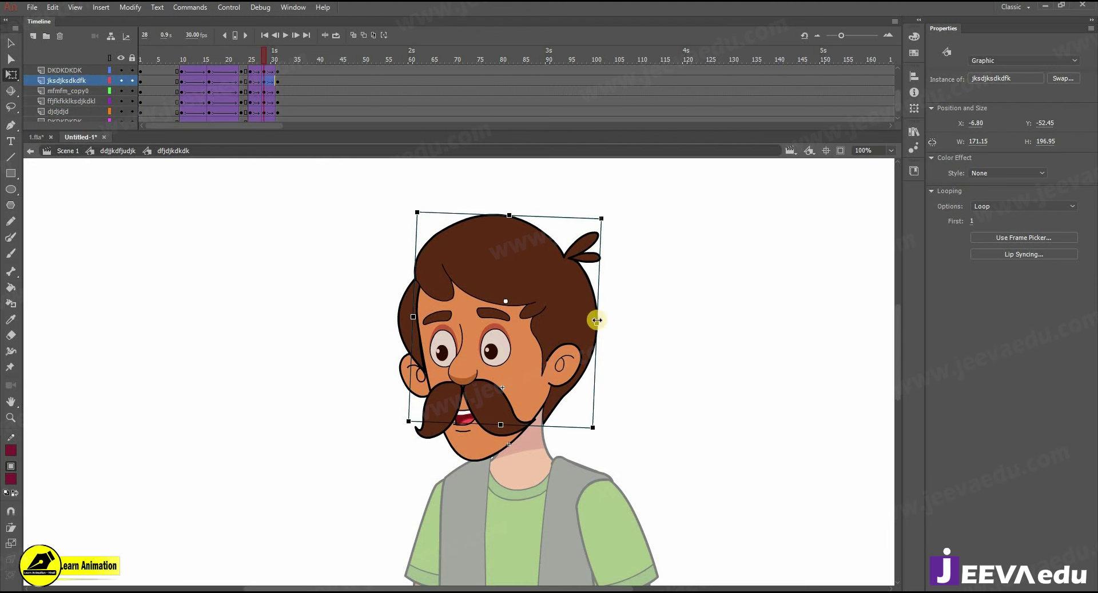
left_click_drag(598, 325, 593, 325)
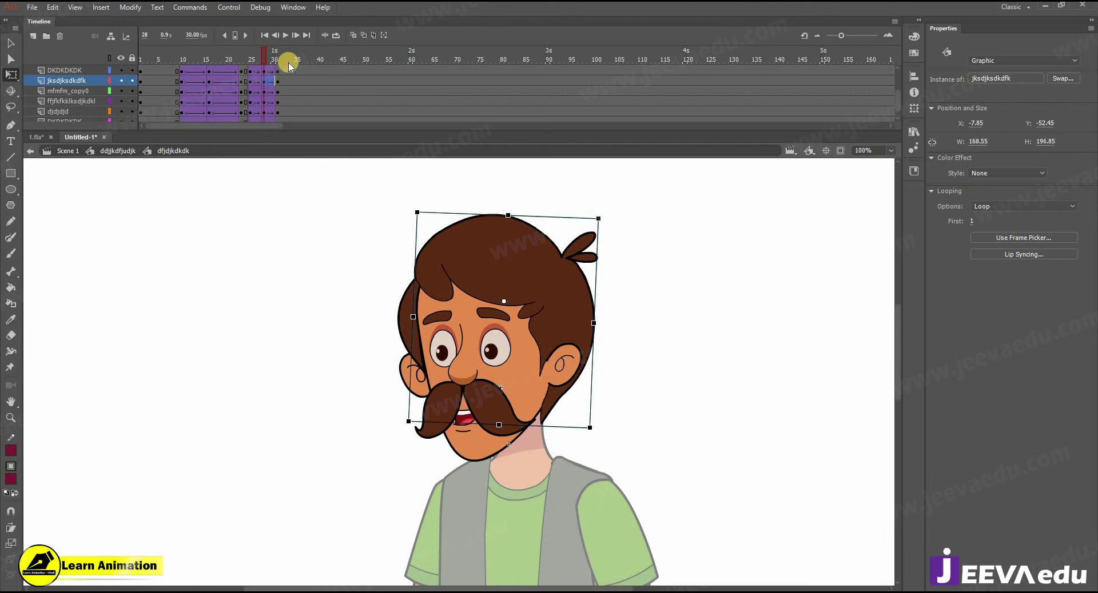
- Preview the head turn and nudge the eyes, nose, mustache and mouth further right at frame 28
key("Return")
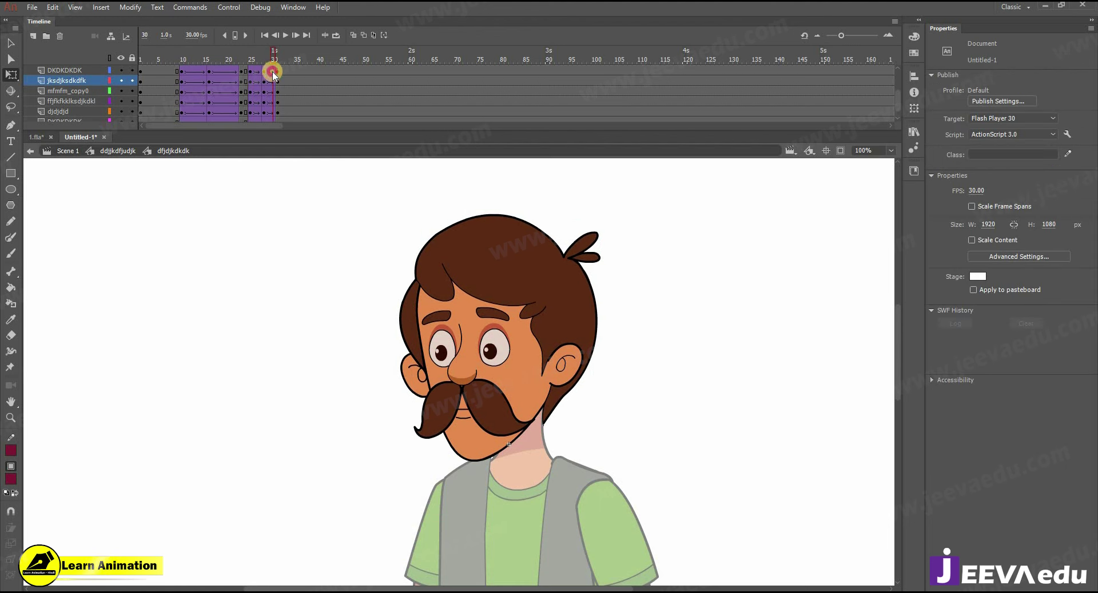
left_click(264, 54)
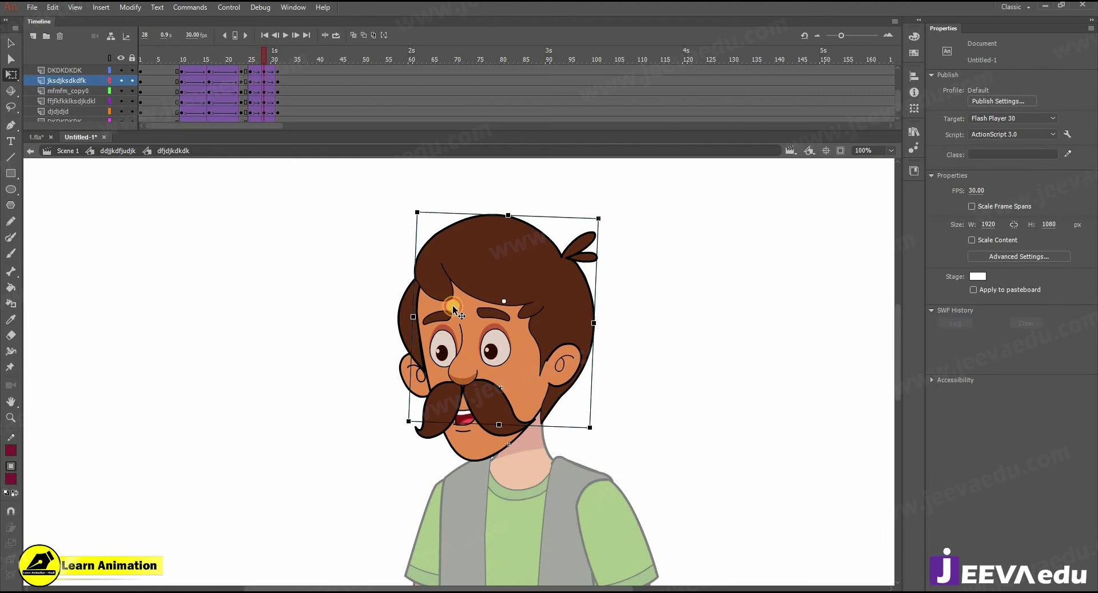
left_click(490, 351)
left_click(454, 379)
left_click(455, 397)
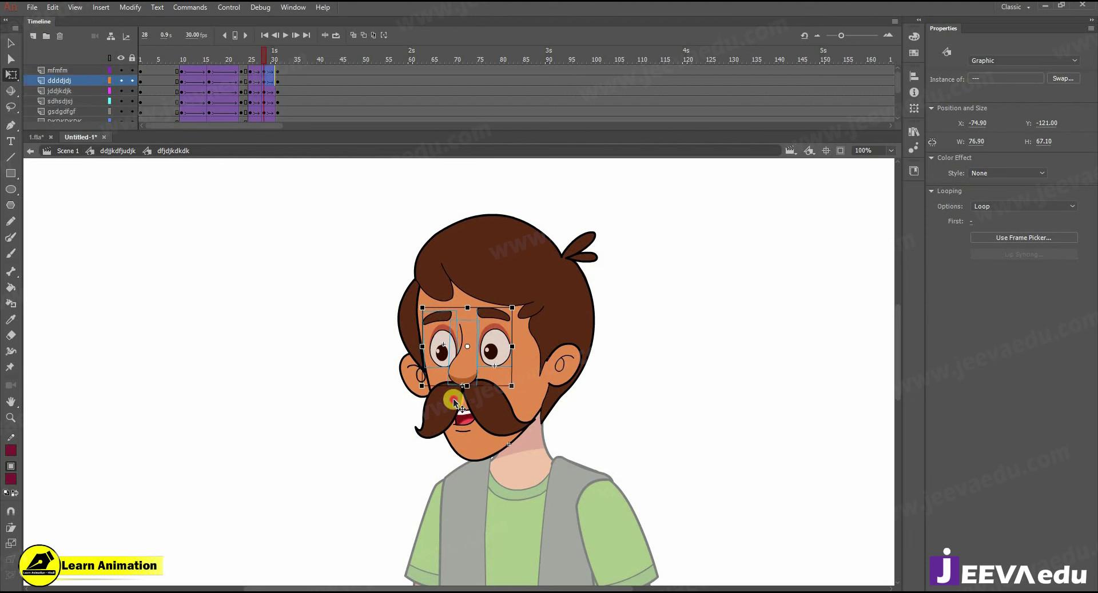
left_click(466, 426)
left_click(464, 418)
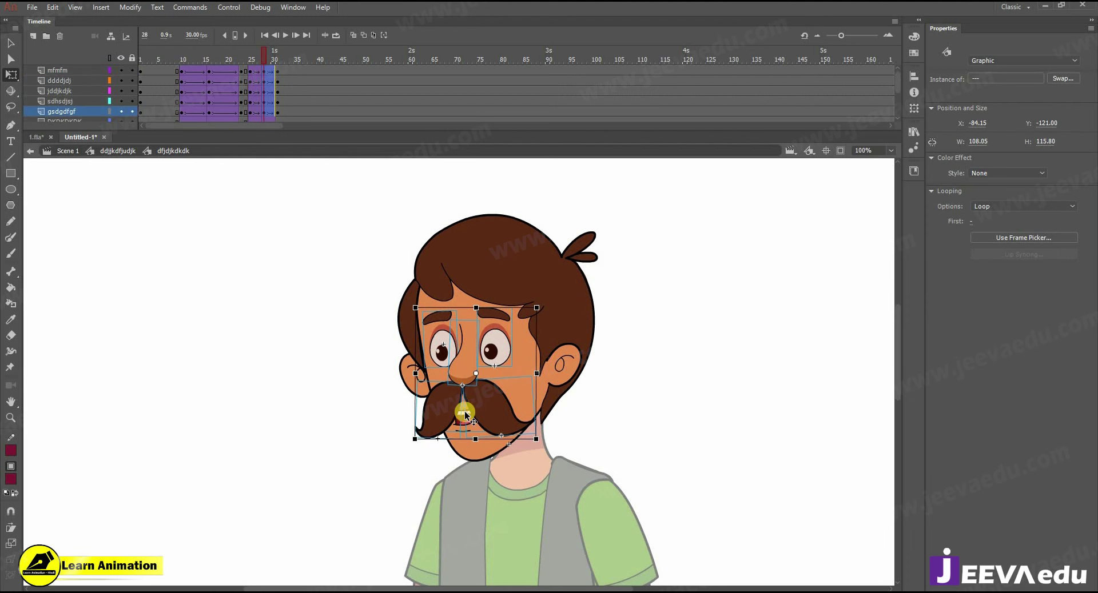
mouse_move(498, 452)
left_mouse_down()
mouse_move(490, 422)
mouse_move(483, 441)
left_mouse_up()
key("ctrl+z")
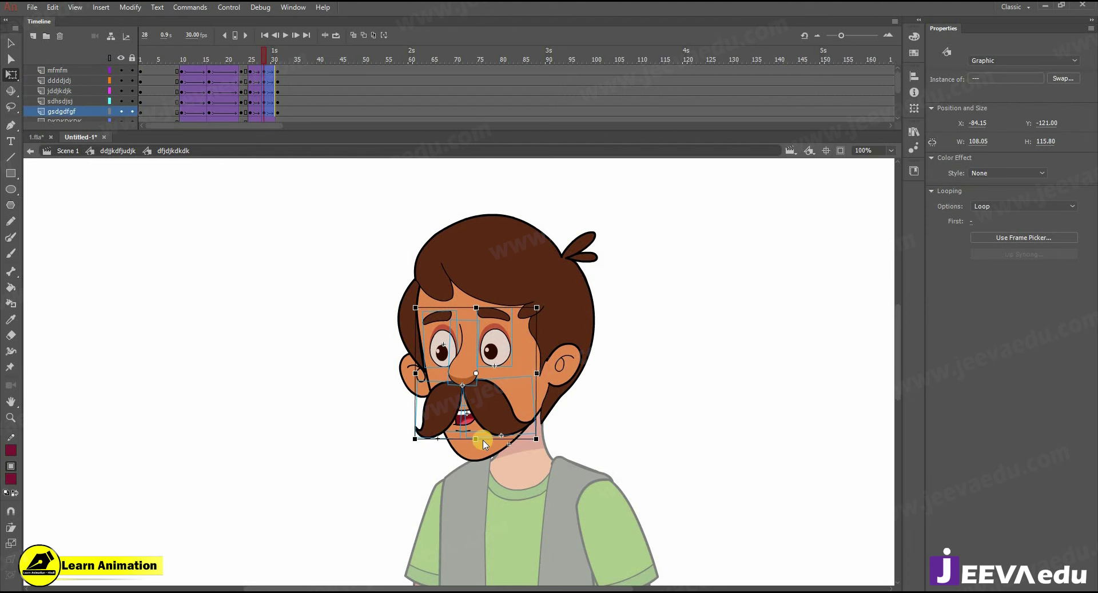
key("Right")
key("Right")
key("Right")
key("Right")
key("Right")
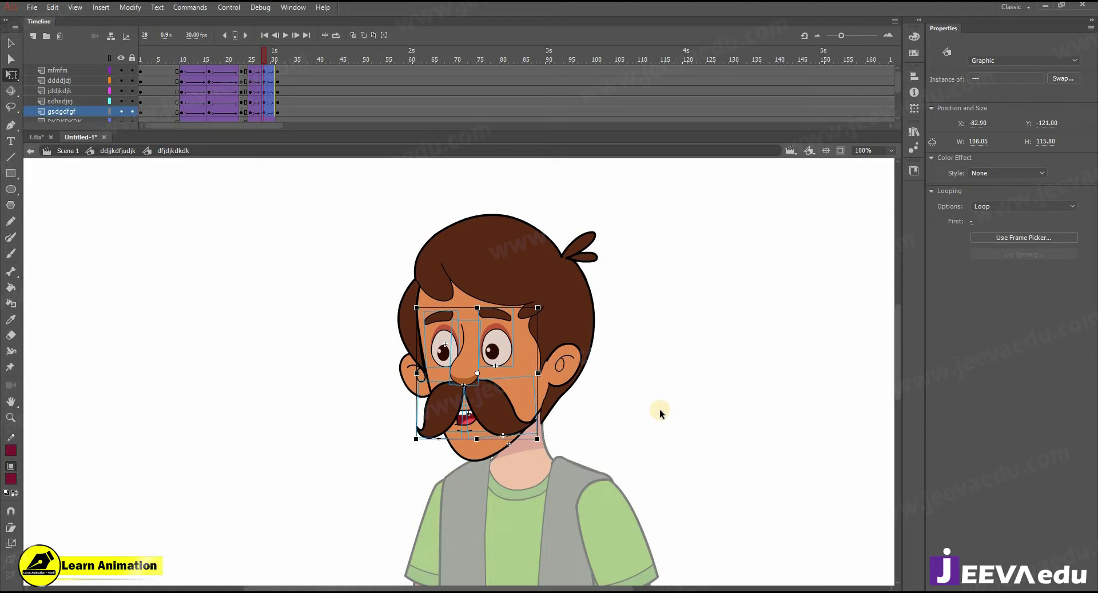
- Scrub through the head turn and duplicate its frame 25–31 tweens on all head layers so the motion repeats up to frame 43
left_click_drag(216, 67, 300, 75)
scroll(300, 74, "down", 2)
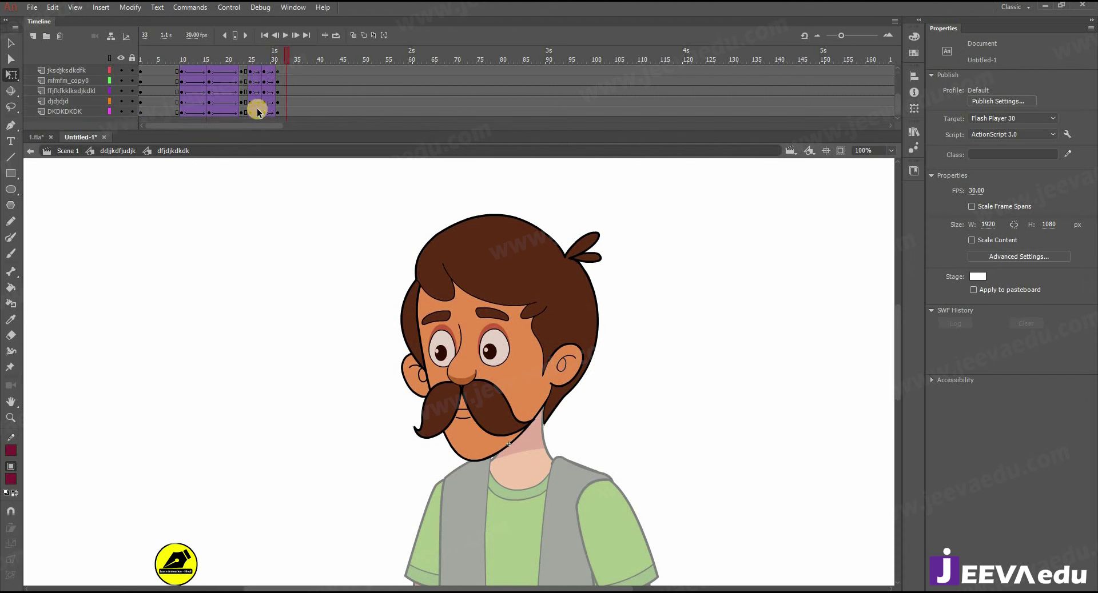
left_click_drag(250, 113, 318, 86)
key("shift+F5")
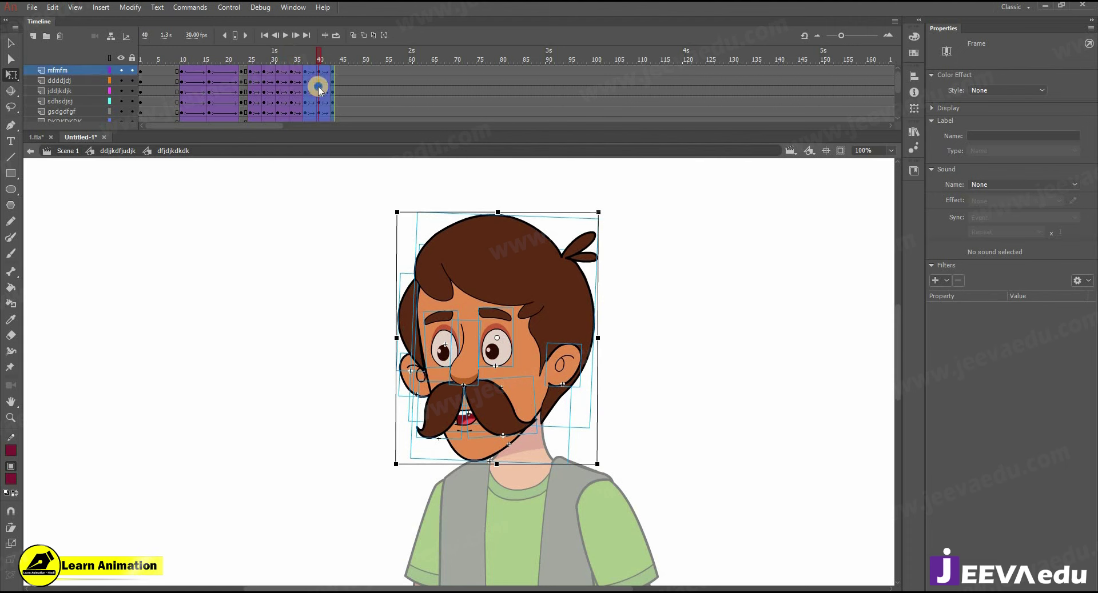
- Select all frames on the head layers, synchronize their symbols and play back the head movement
right_click(318, 86)
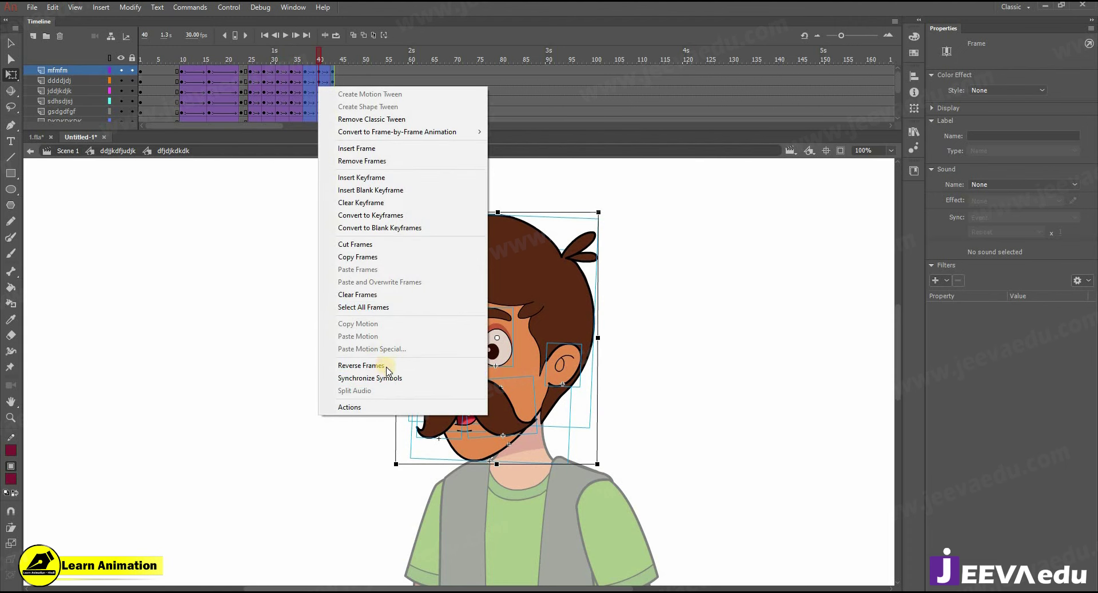
left_click(363, 307)
right_click(300, 91)
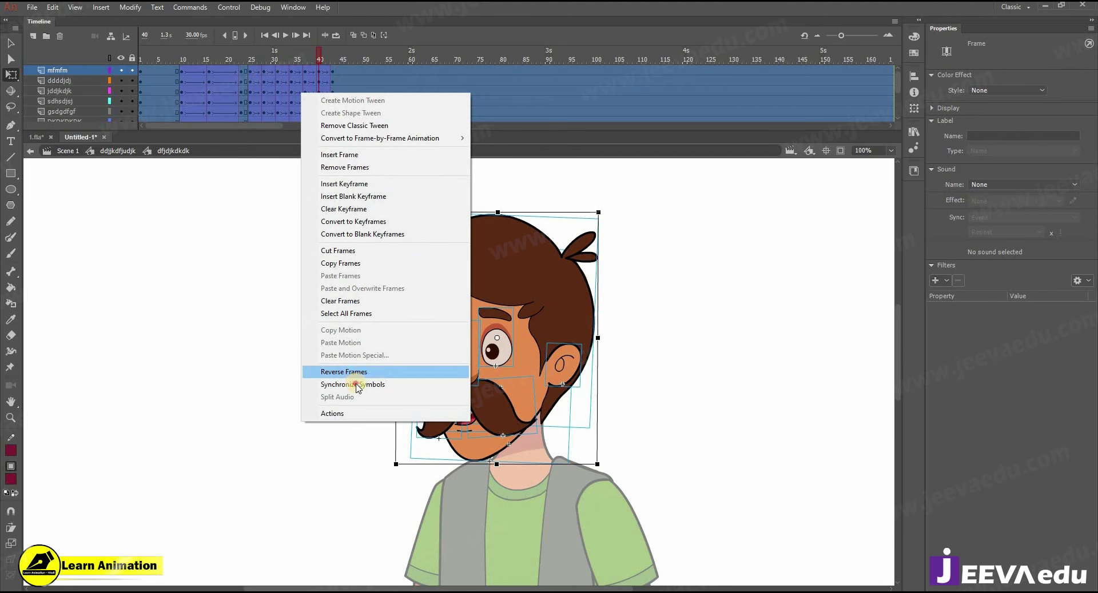
left_click(357, 385)
left_click(229, 60)
key("Return")
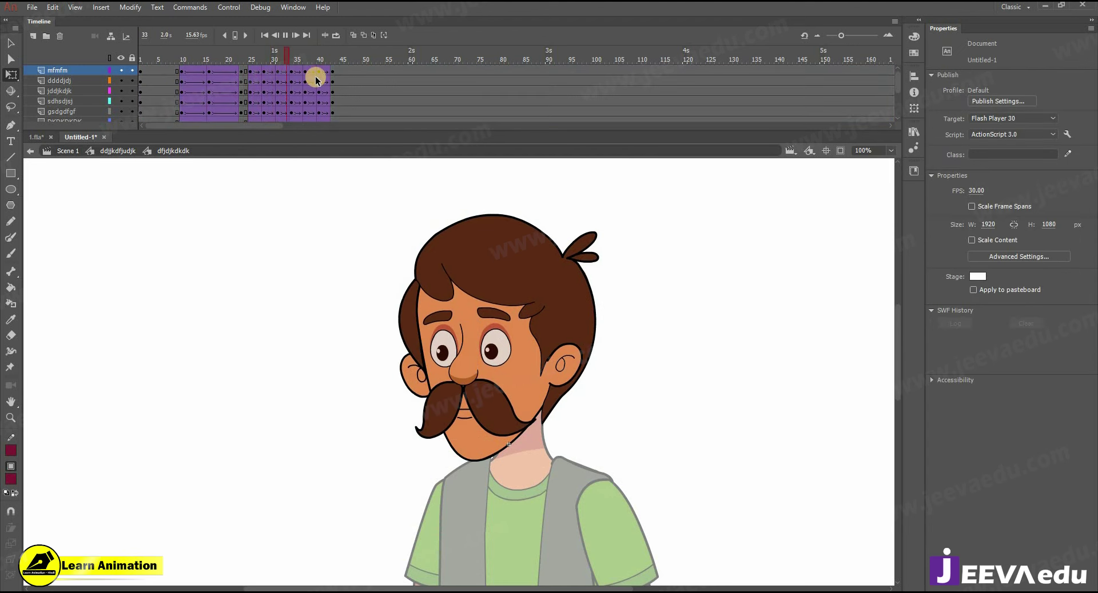
- Return to the body timeline, make Layer_10 visible and play the animation with the dialogue
left_click(129, 150)
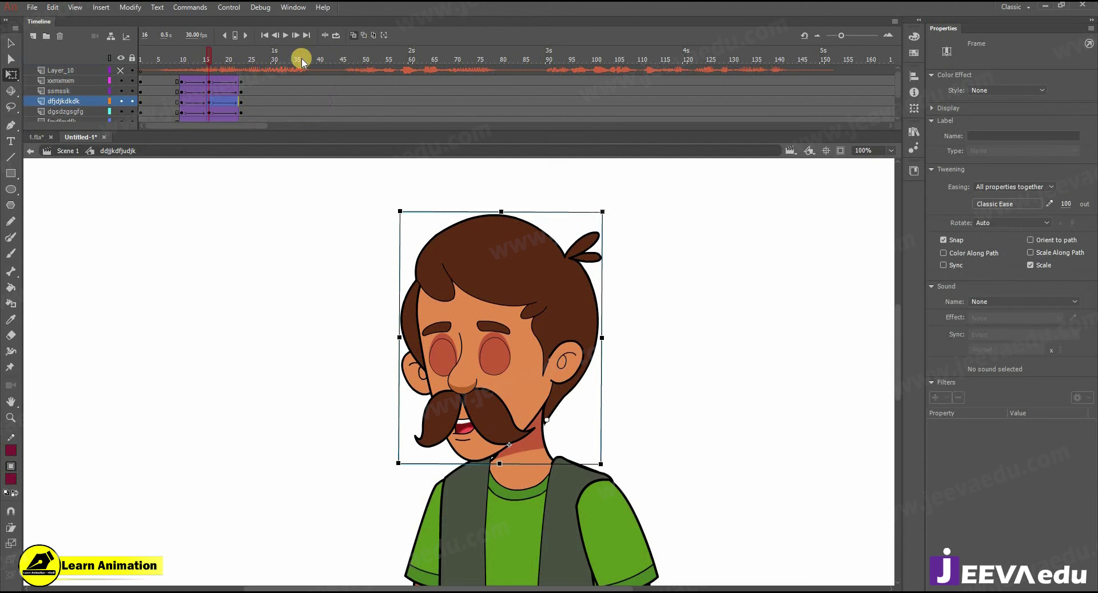
left_click(154, 60)
left_click(121, 70)
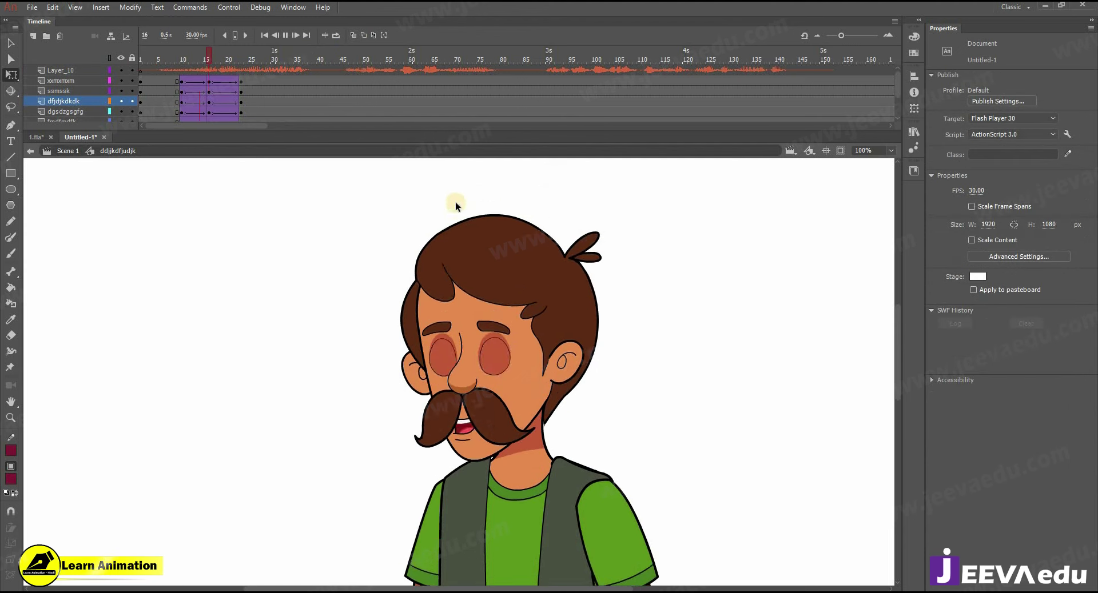
key("Return")
left_click(160, 71)
key("Return")
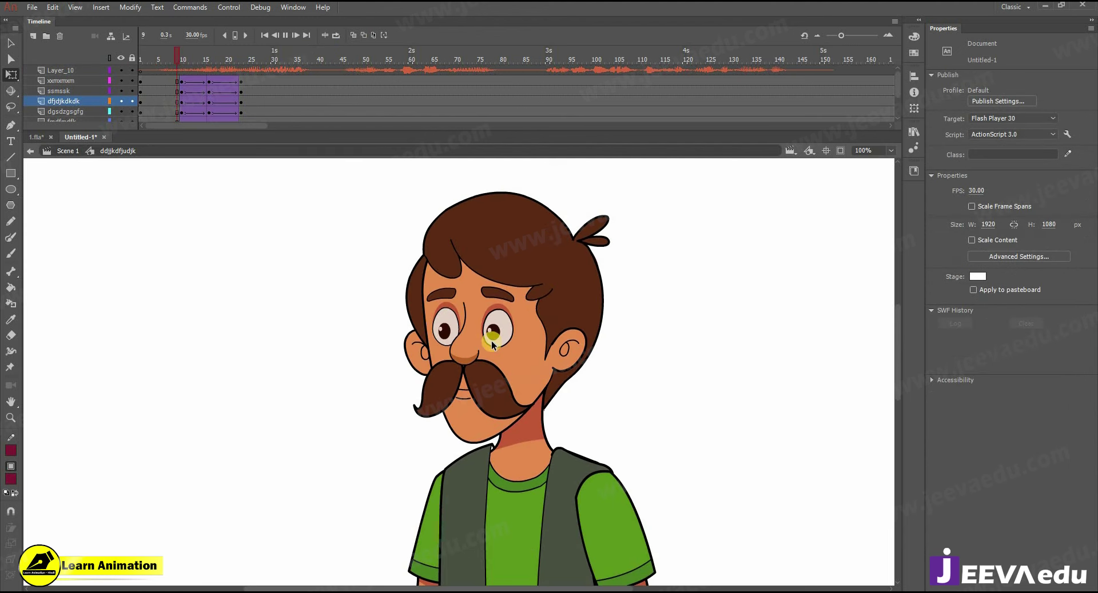
key("Return")
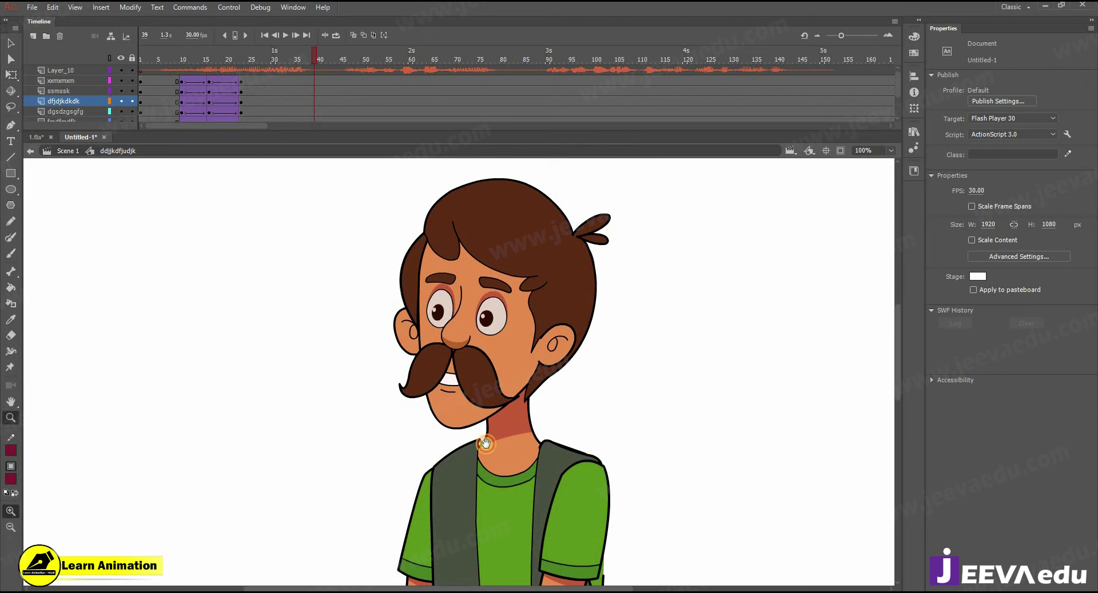
- Zoom out to 50% to see the whole figure and replay the body animation from the start
left_click(483, 425, "alt")
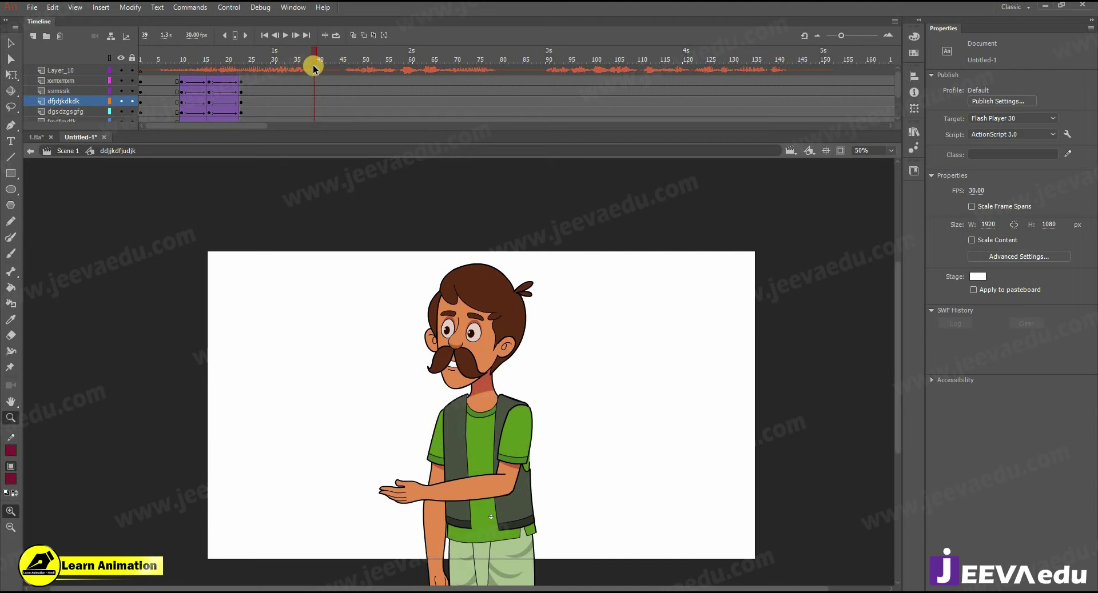
left_click(150, 89)
key("Return")
left_click(273, 62)
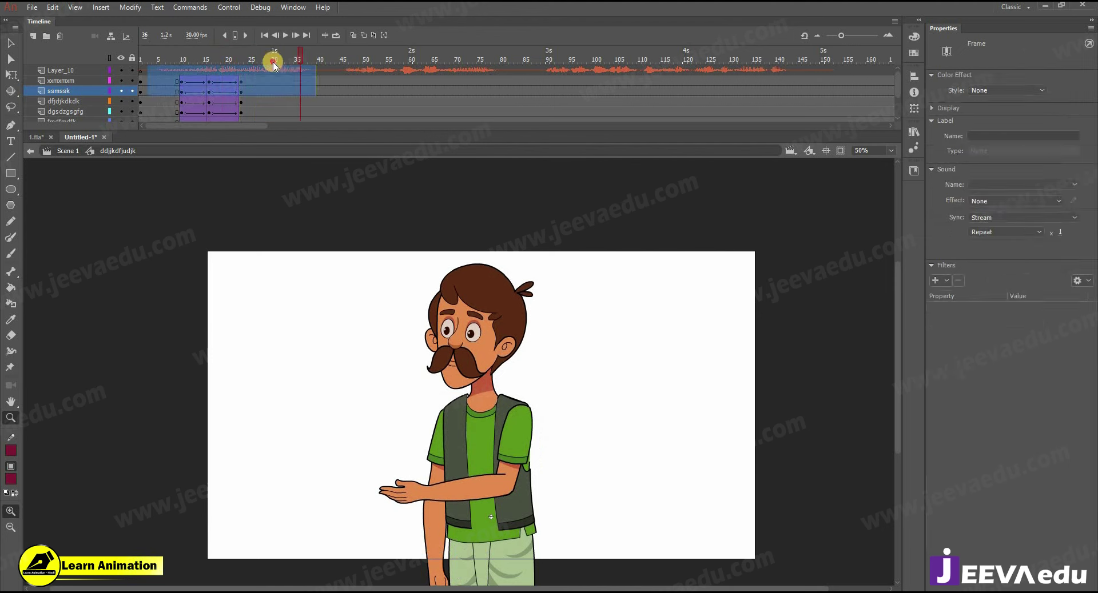
left_click(147, 60)
key("Return")
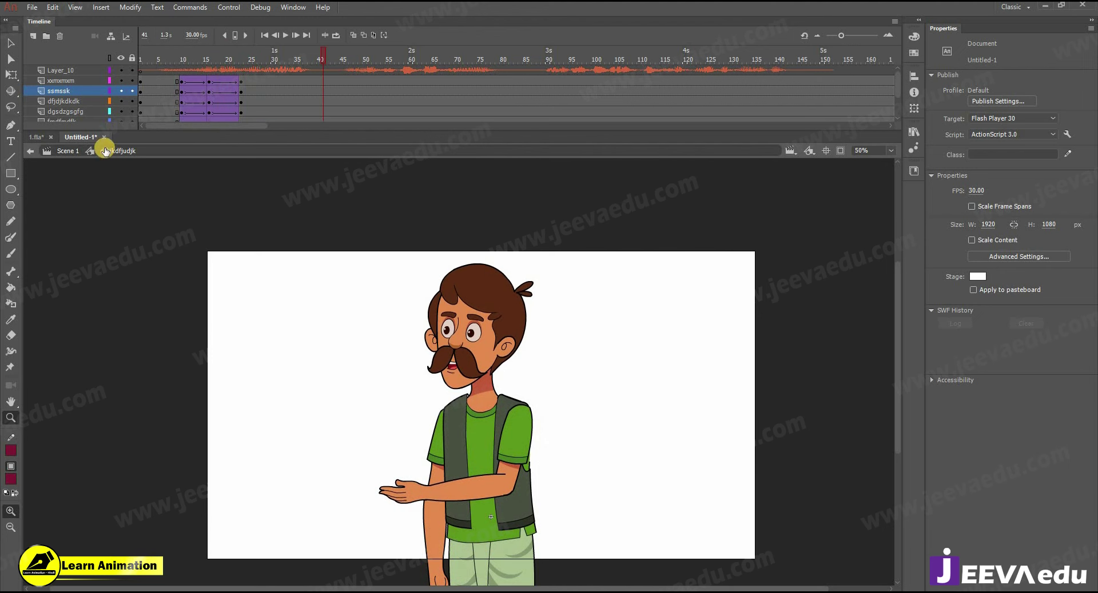
- Scrub through the reference animation in 1.fla and compare it with the gesture in Untitled-1
left_click(36, 137)
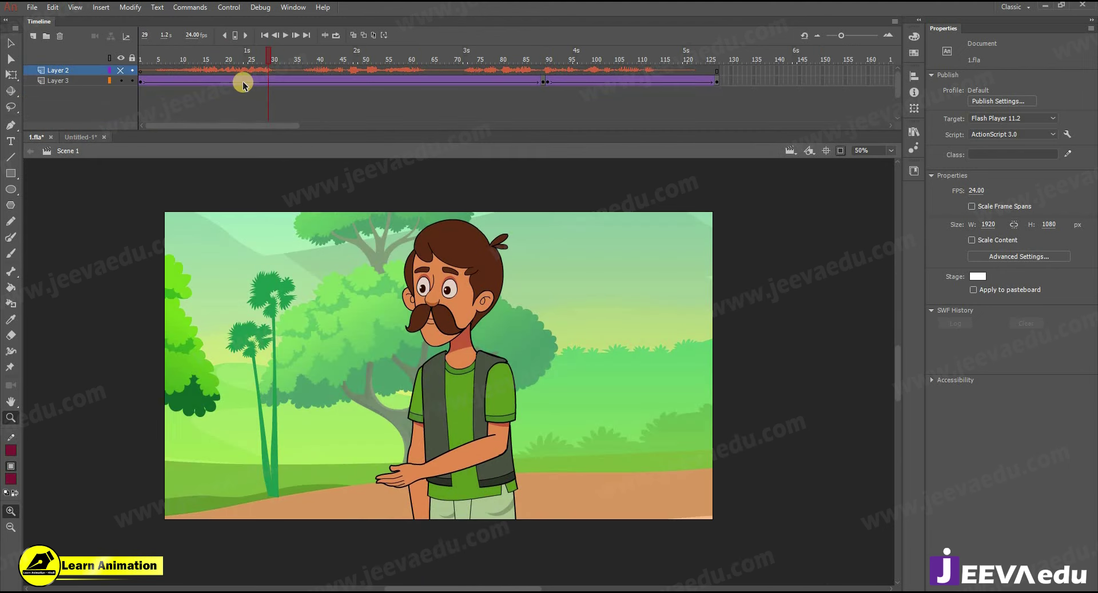
left_click_drag(243, 85, 200, 60)
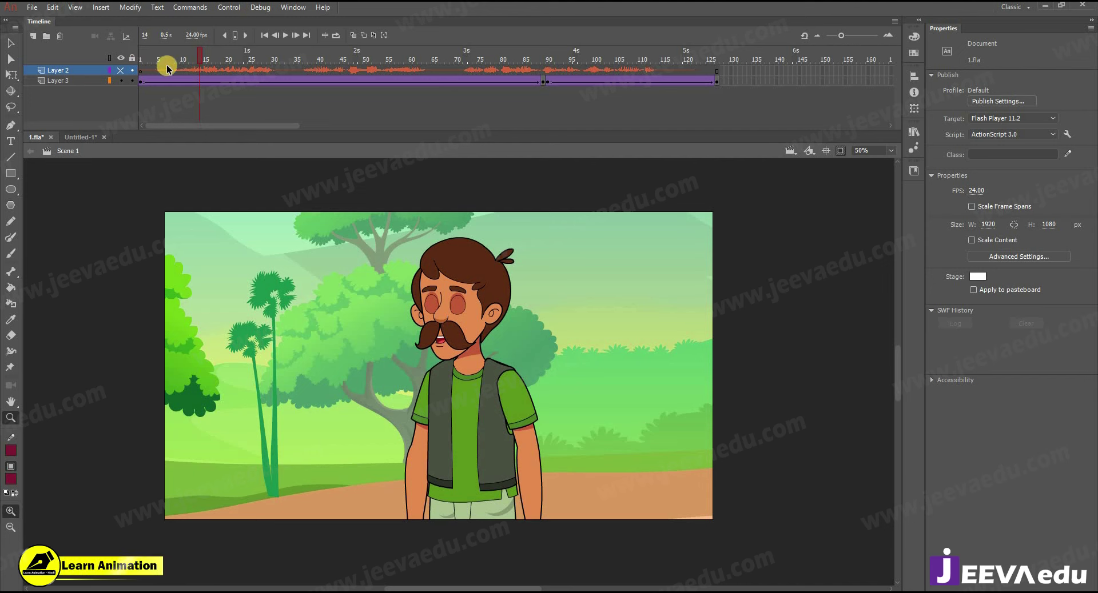
left_click(186, 54)
left_click_drag(193, 59, 382, 115)
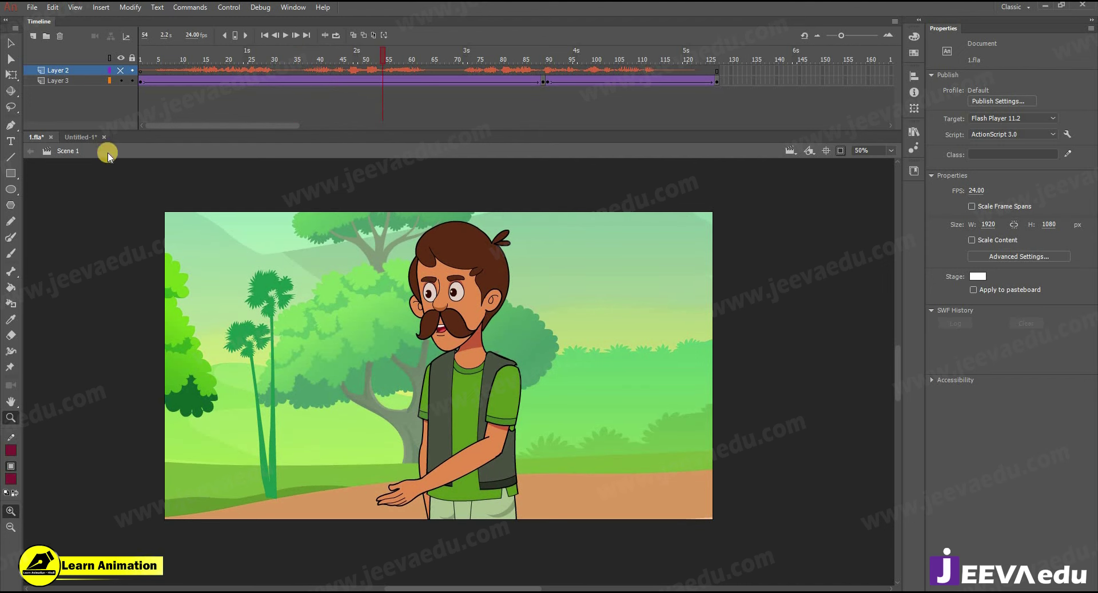
left_click(80, 138)
left_click(226, 67)
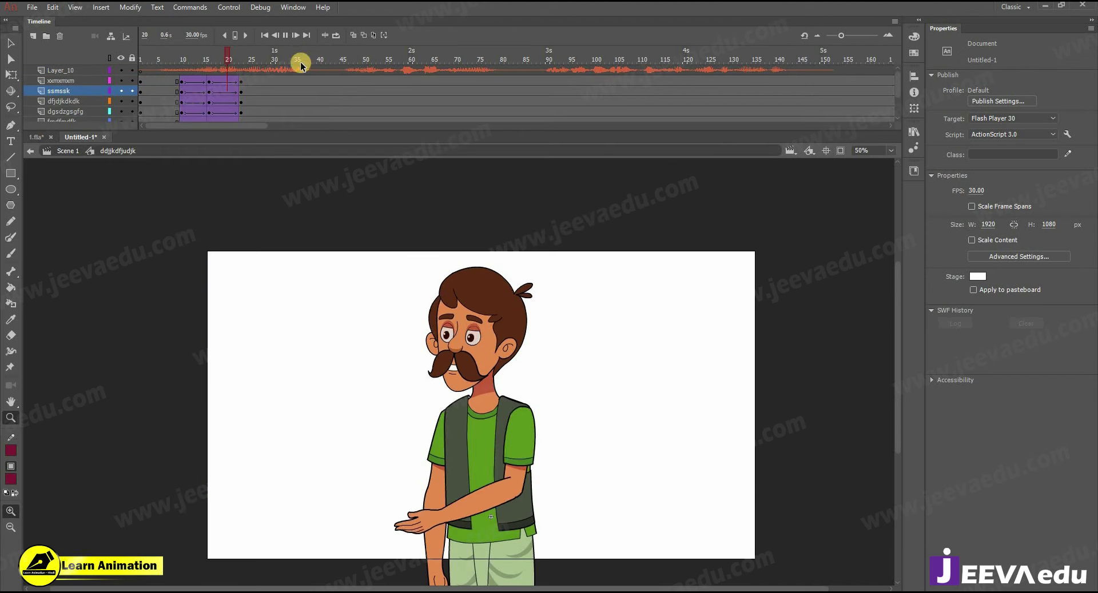
- Insert keyframes at frames 45 and 53 on all the body layers below the audio layer
key("Return")
left_click_drag(387, 101, 343, 92)
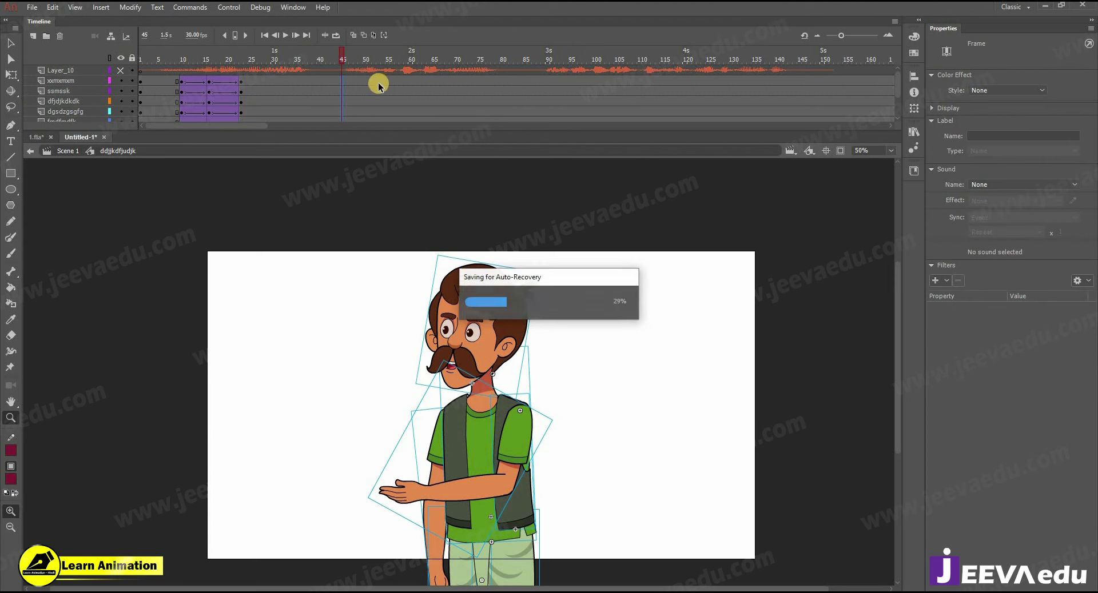
key("F6")
left_click_drag(379, 80, 380, 115)
key("F6")
left_click(381, 97)
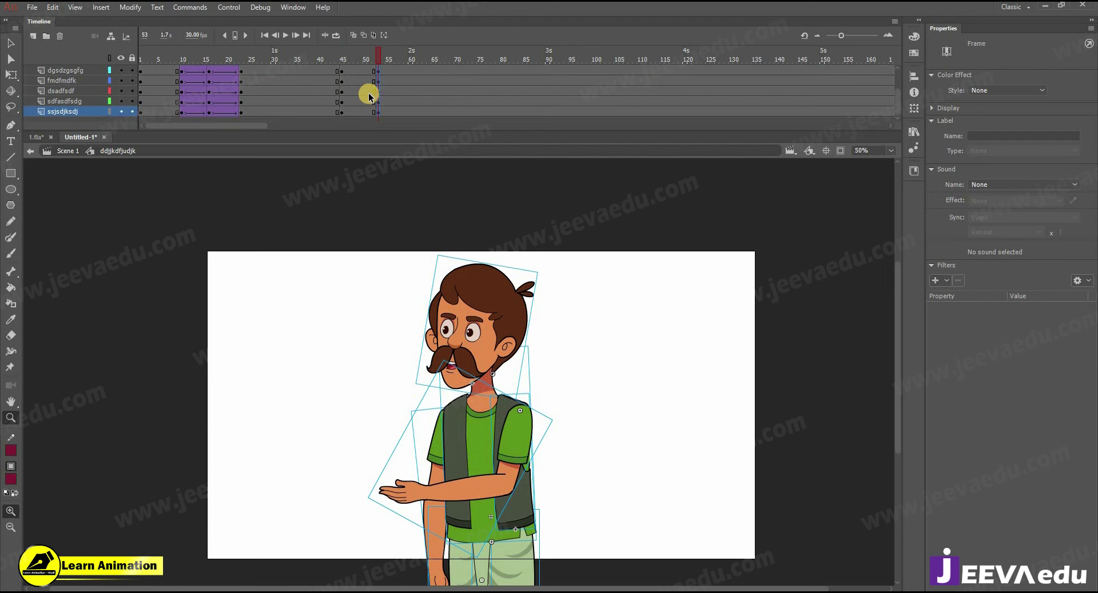
scroll(368, 97, "up", 3)
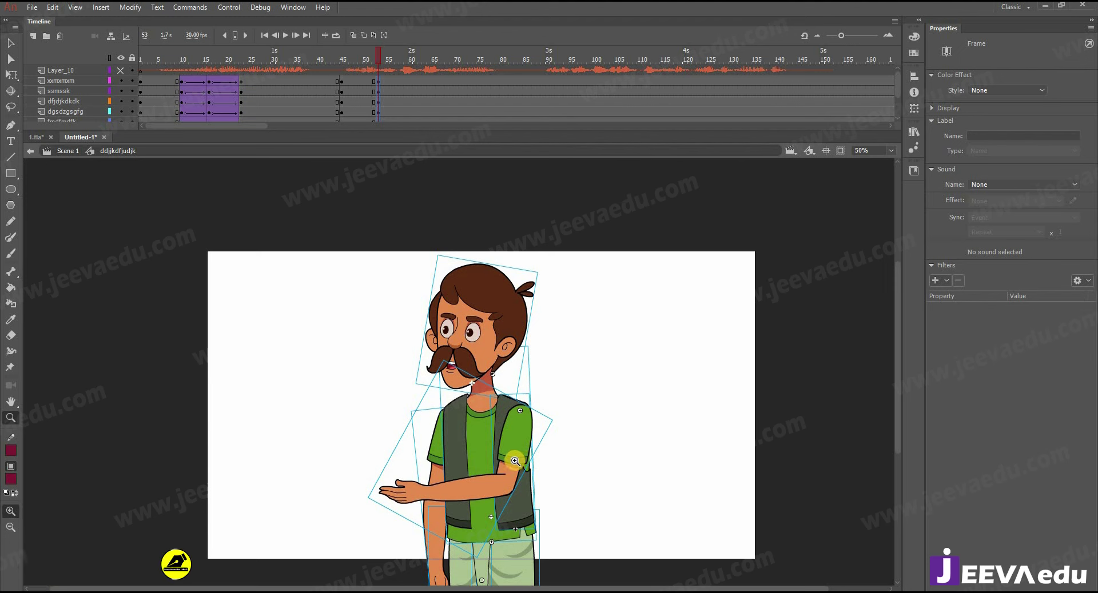
- Create classic tweens between frames 45 and 53 on all the body layers
left_click(319, 58)
left_click_drag(347, 86, 352, 164)
right_click(345, 105)
left_click(375, 139)
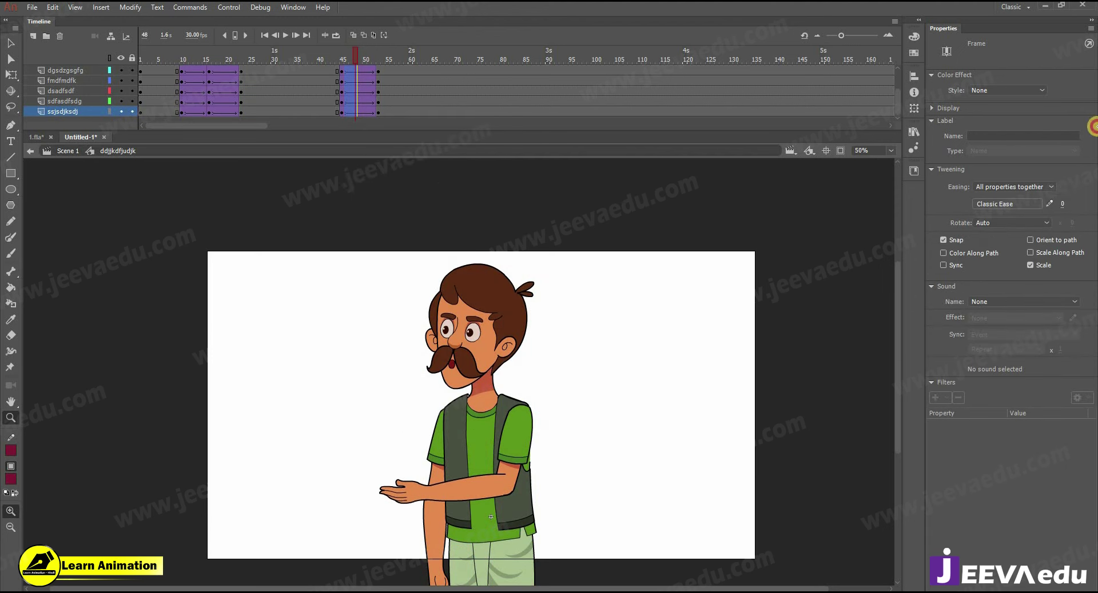
- At frame 53, select the whole upper body, move its pivot to the waist and rotate it slightly clockwise so it leans back
left_click(376, 85)
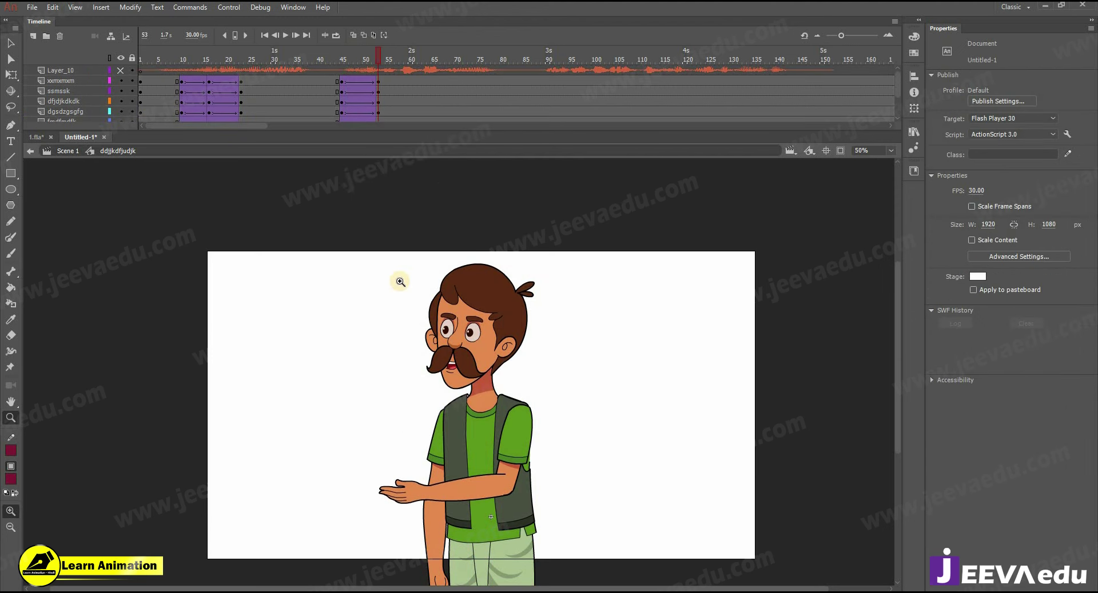
key("v")
left_click_drag(368, 265, 588, 458)
left_click(588, 457)
left_click_drag(362, 285, 587, 461)
key("q")
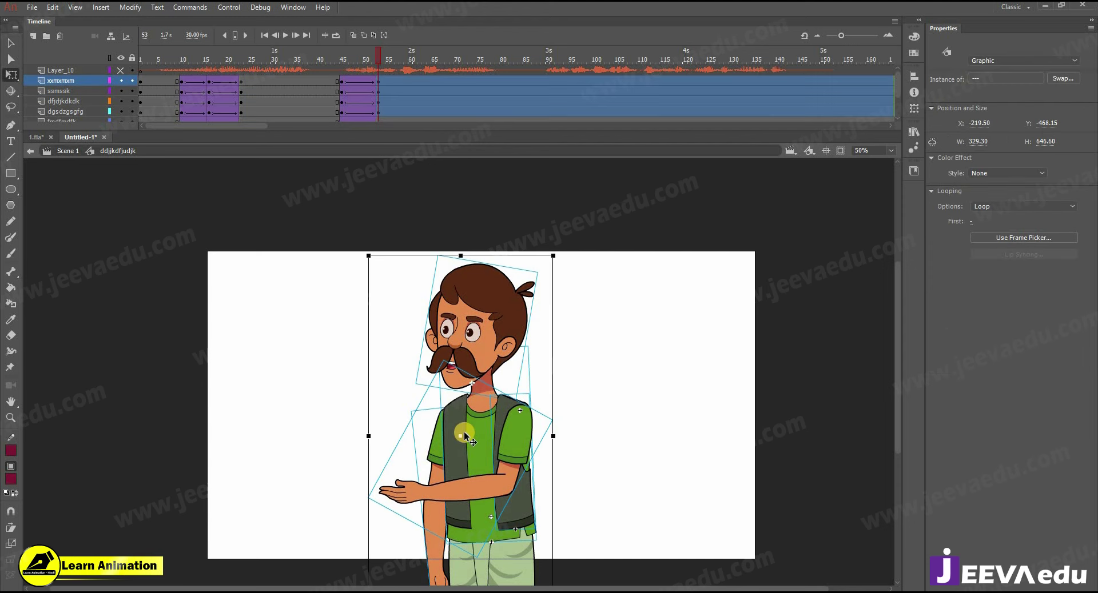
left_click_drag(496, 508, 471, 438)
left_click_drag(474, 474, 482, 525)
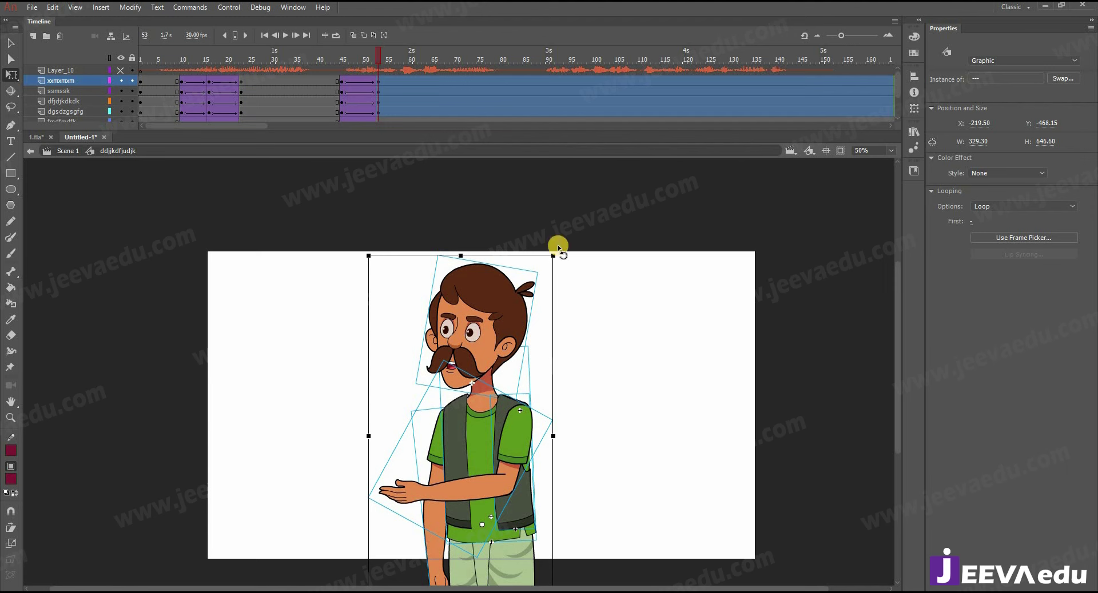
left_click_drag(567, 249, 566, 256)
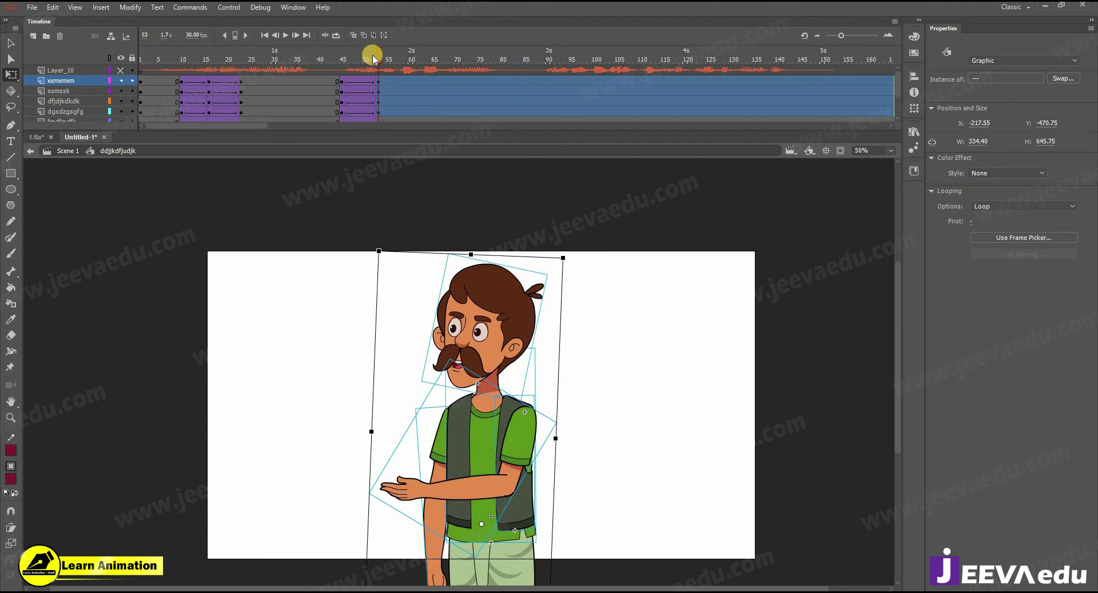
- Play back the lean, then rotate the head counterclockwise at frame 53 so it tips forward
left_click(328, 62)
key("Return")
mouse_move(374, 57)
left_mouse_down()
mouse_move(309, 74)
mouse_move(353, 61)
mouse_move(378, 71)
left_mouse_up()
left_click(481, 282)
left_click(481, 285)
left_click_drag(539, 264, 523, 260)
- At frame 53, raise the front arm slightly and swing the hanging arm in towards the body
left_click(464, 498)
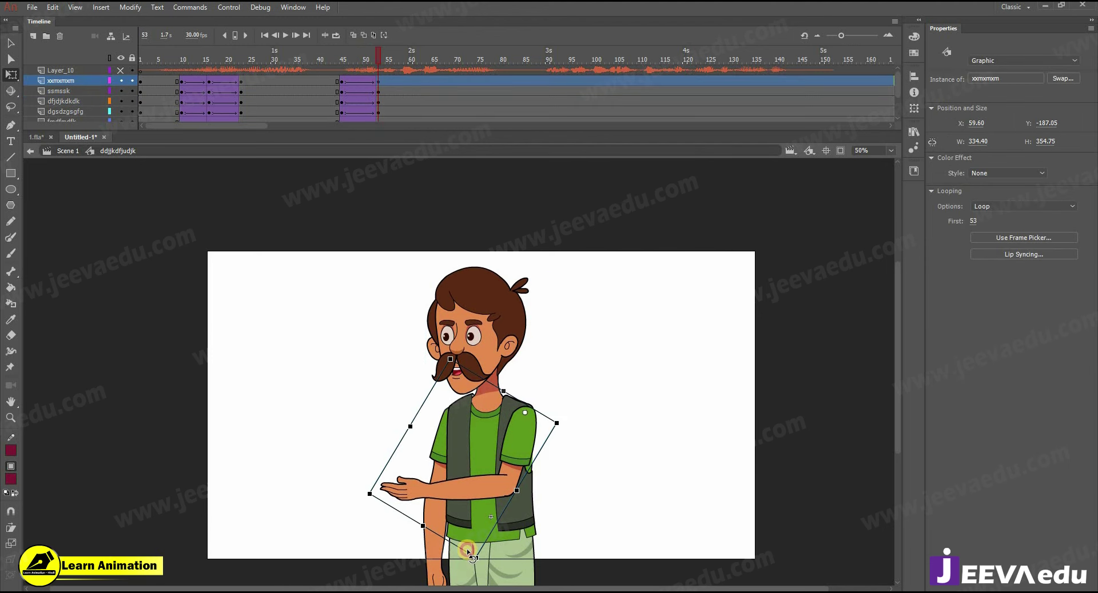
scroll(549, 458, "down", 2)
left_click(440, 563)
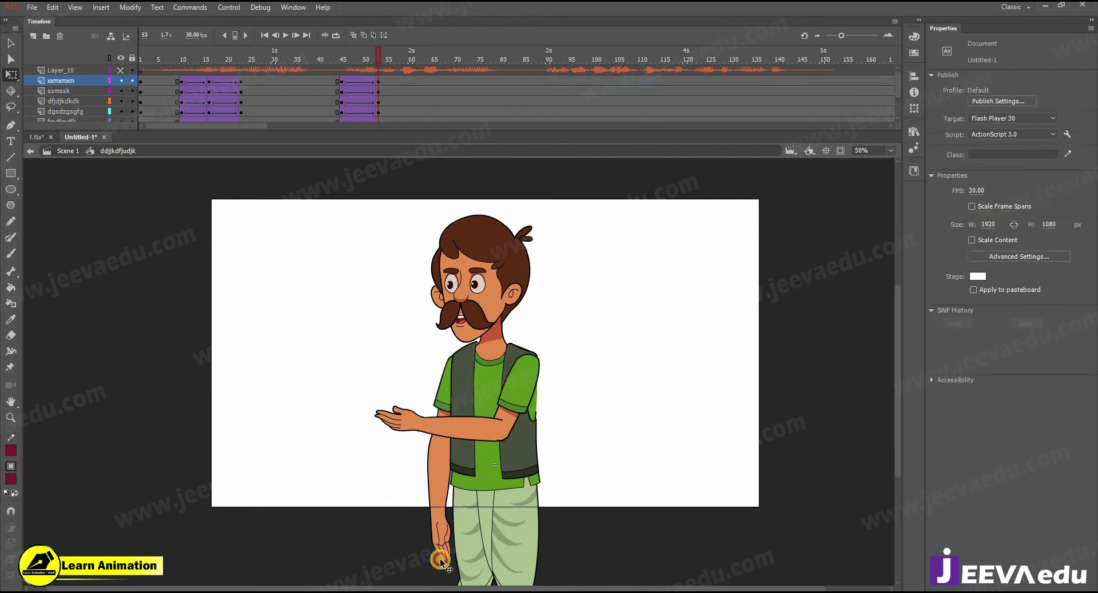
left_click(440, 561)
left_click(417, 423)
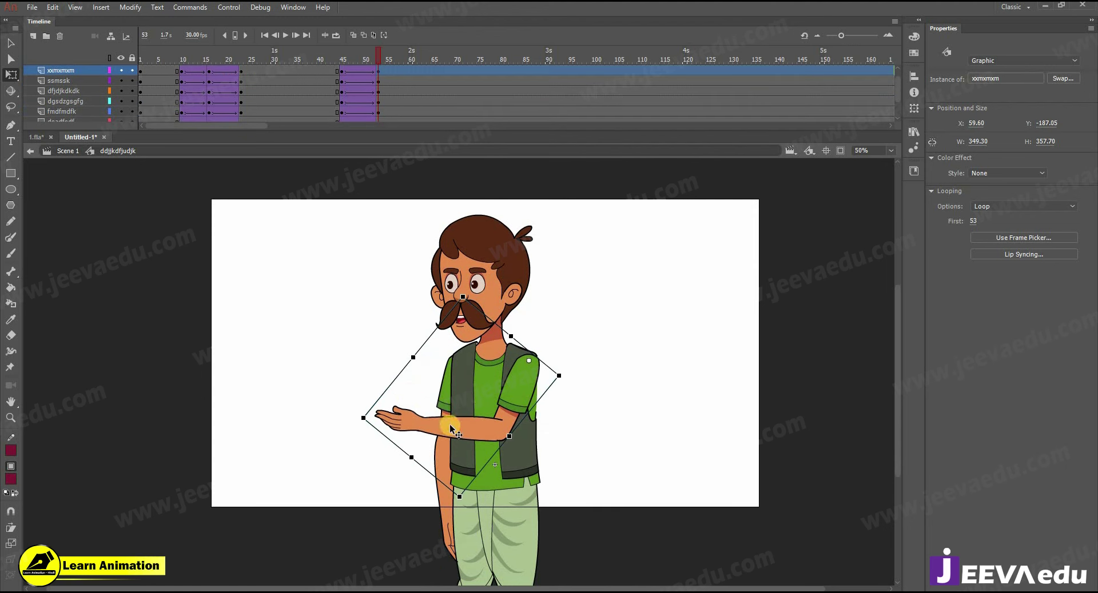
- Inside the front arm symbol, insert forearm keyframes at frames 45 and 53 and create a classic tween between them
double_click(500, 436)
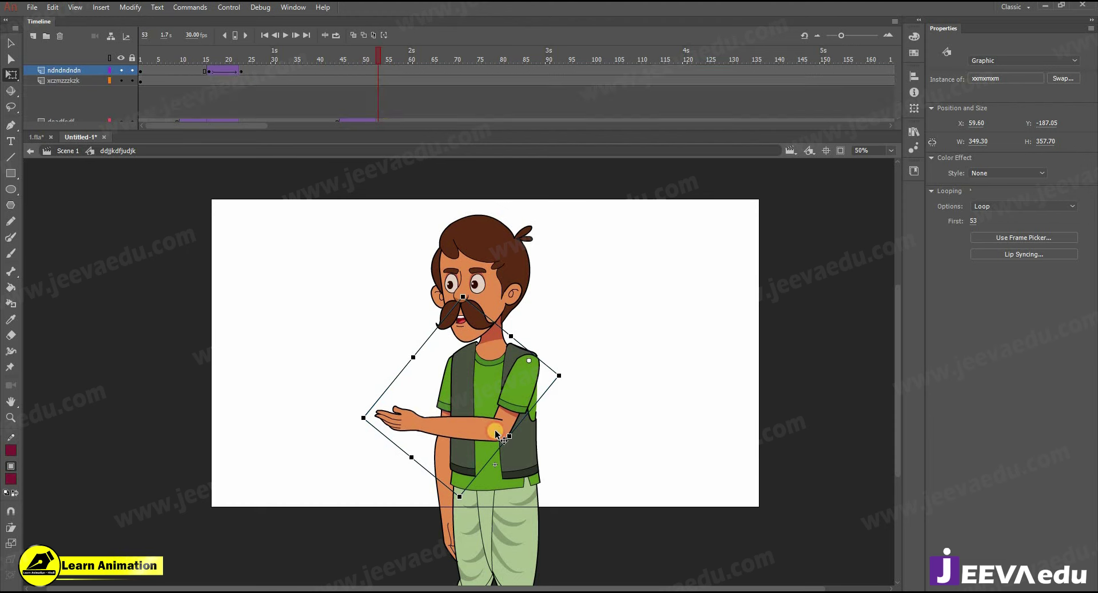
left_click(377, 70)
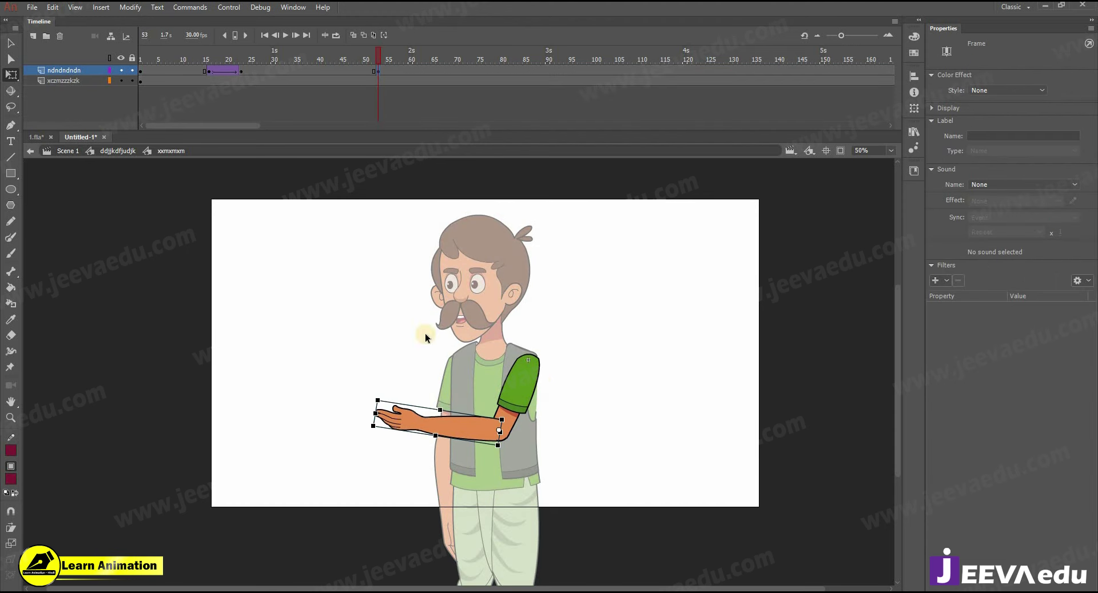
left_click(345, 70)
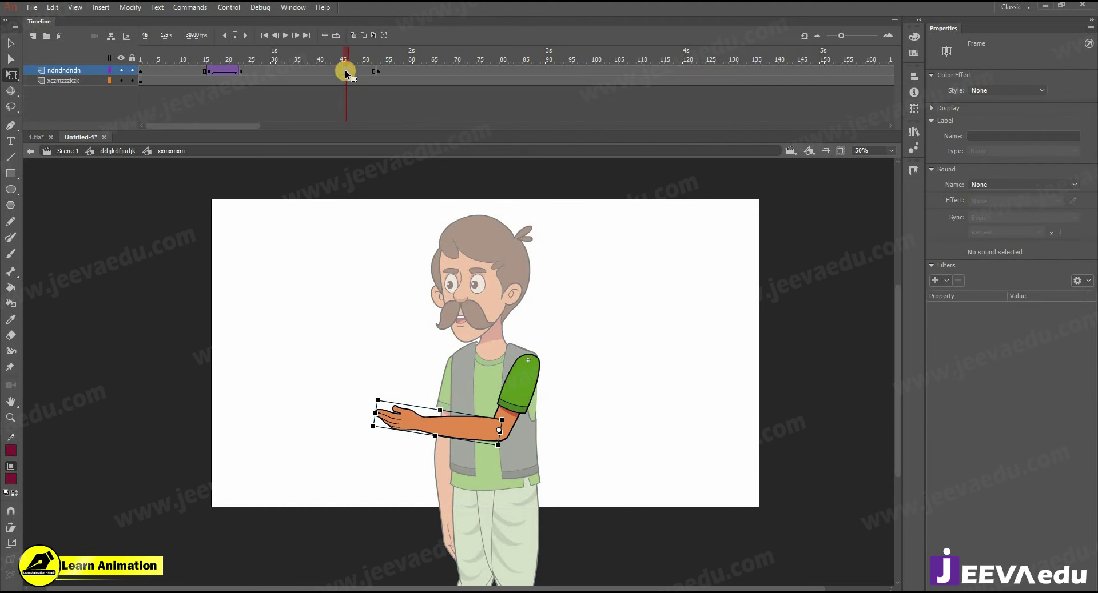
left_click(342, 70)
key("F6")
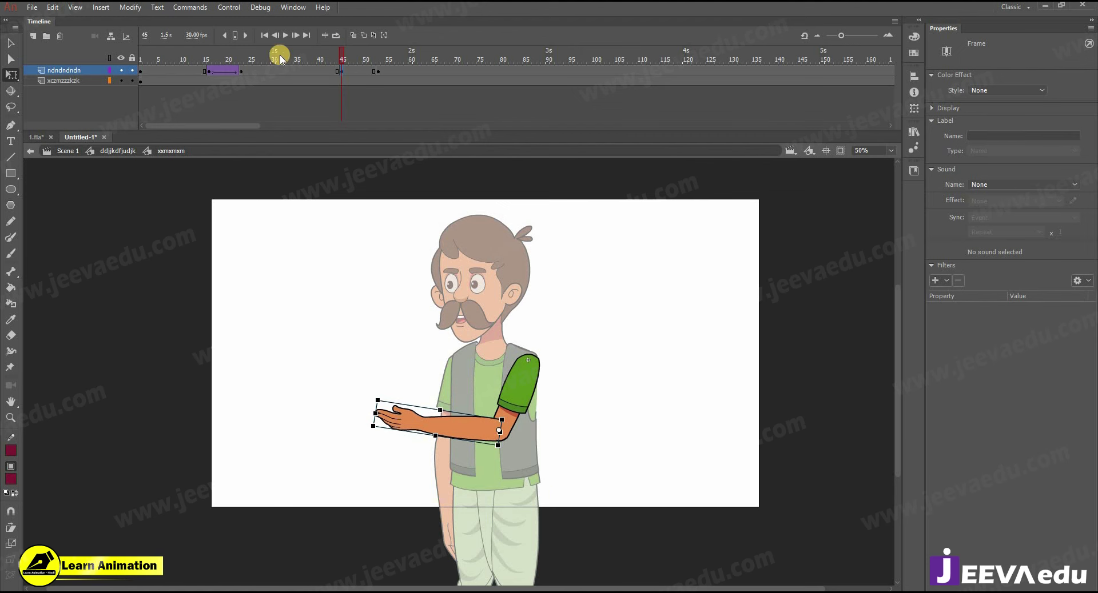
left_click(359, 68)
right_click(359, 69)
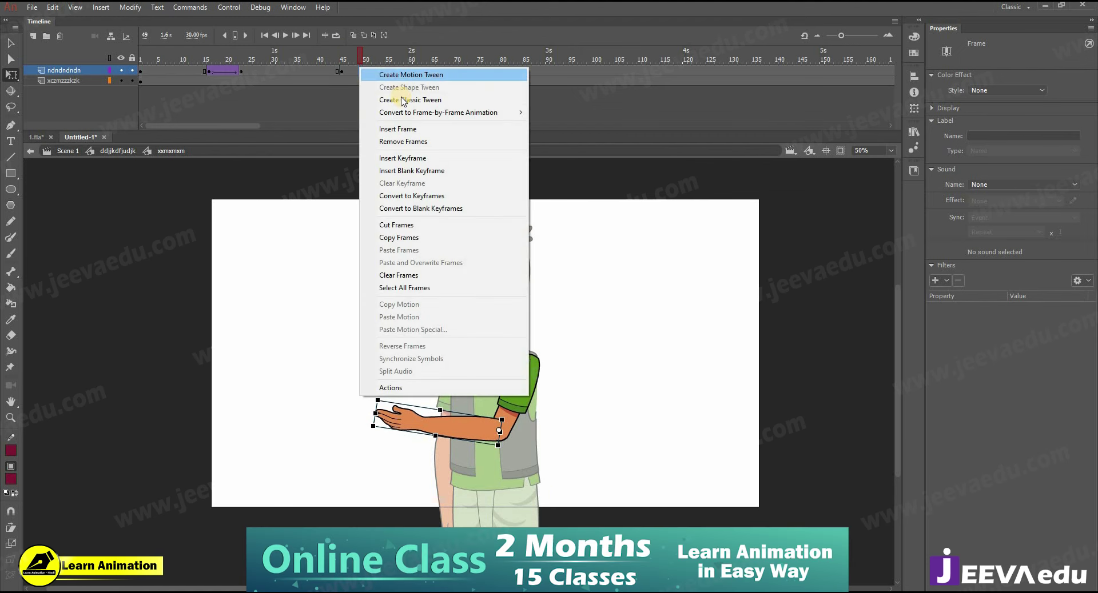
left_click(377, 97)
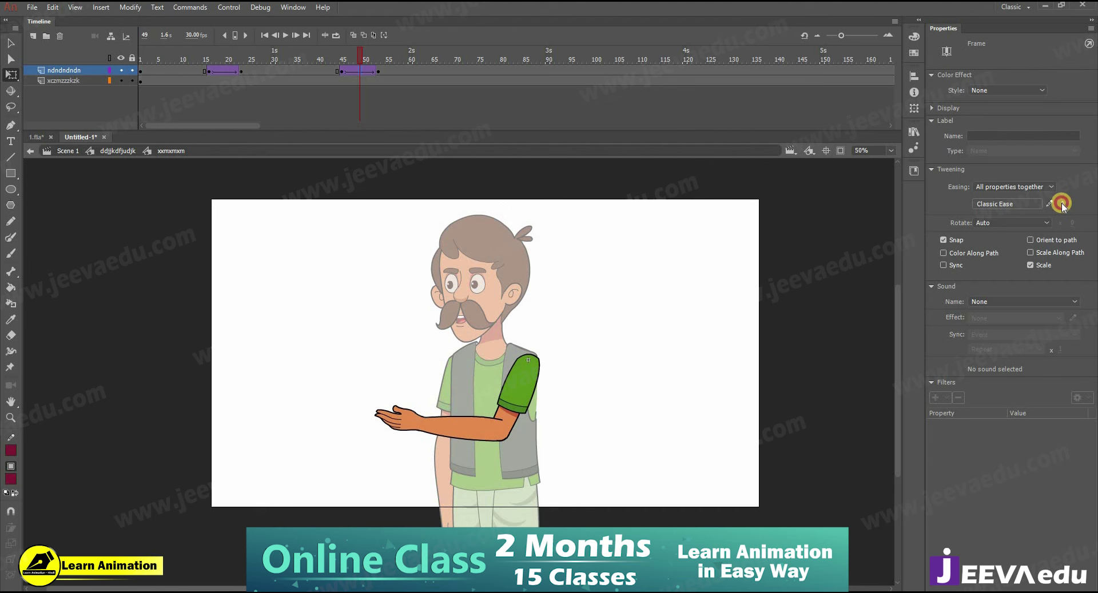
- Rotate the forearm downward about the elbow at frame 53 and return to the body timeline
left_click(378, 71)
left_click(395, 419)
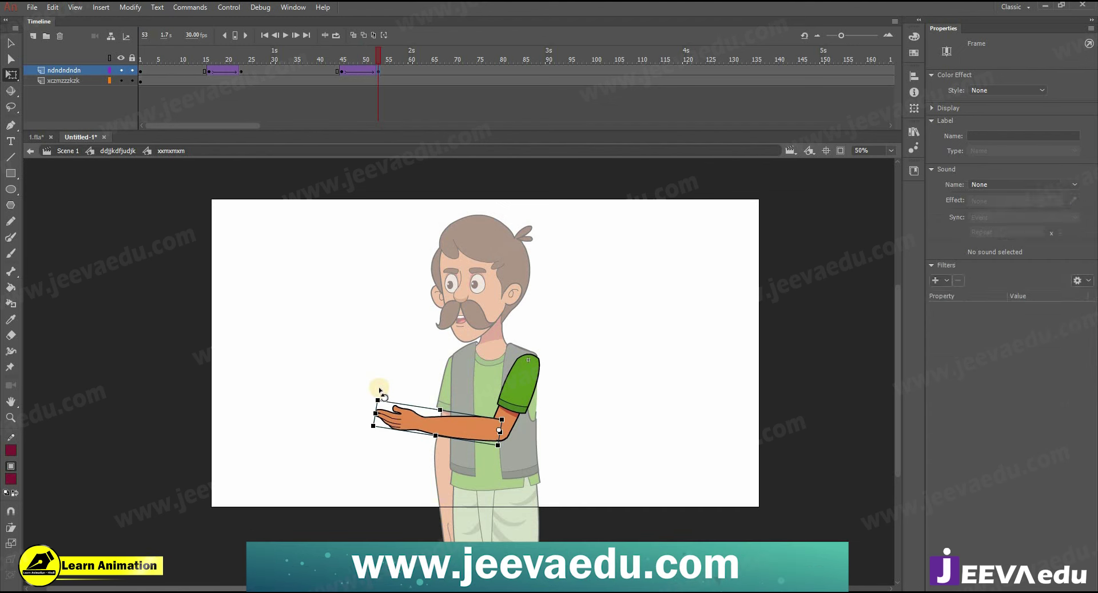
left_click_drag(377, 443, 389, 492)
double_click(318, 387)
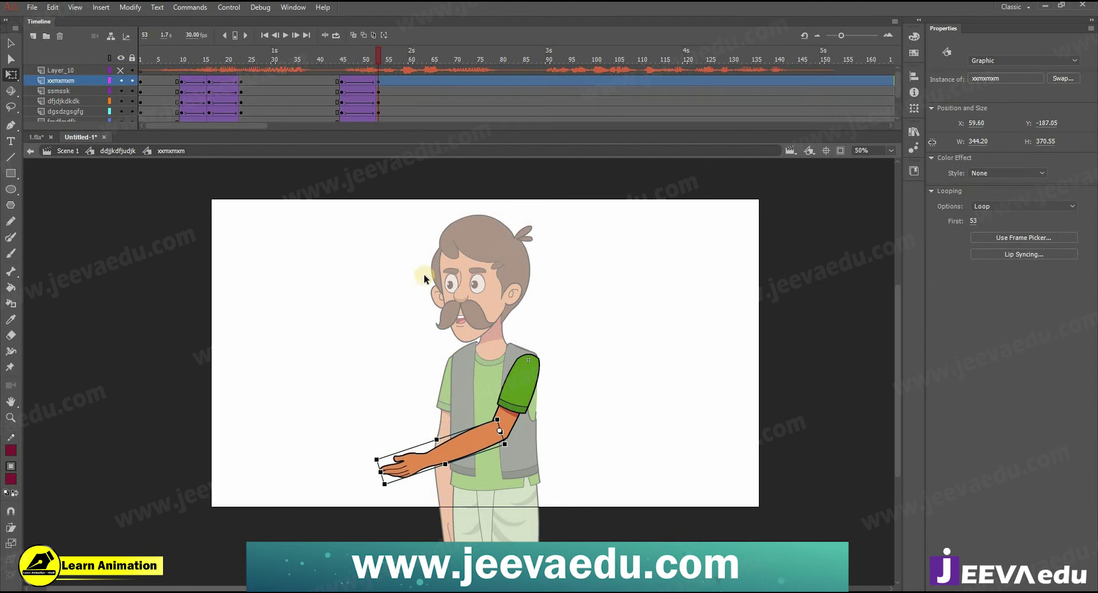
- Play back and scrub the new gesture around frames 45 to 53
mouse_move(373, 61)
left_mouse_down()
mouse_move(338, 61)
mouse_move(387, 60)
left_mouse_up()
left_click(335, 60)
key("Return")
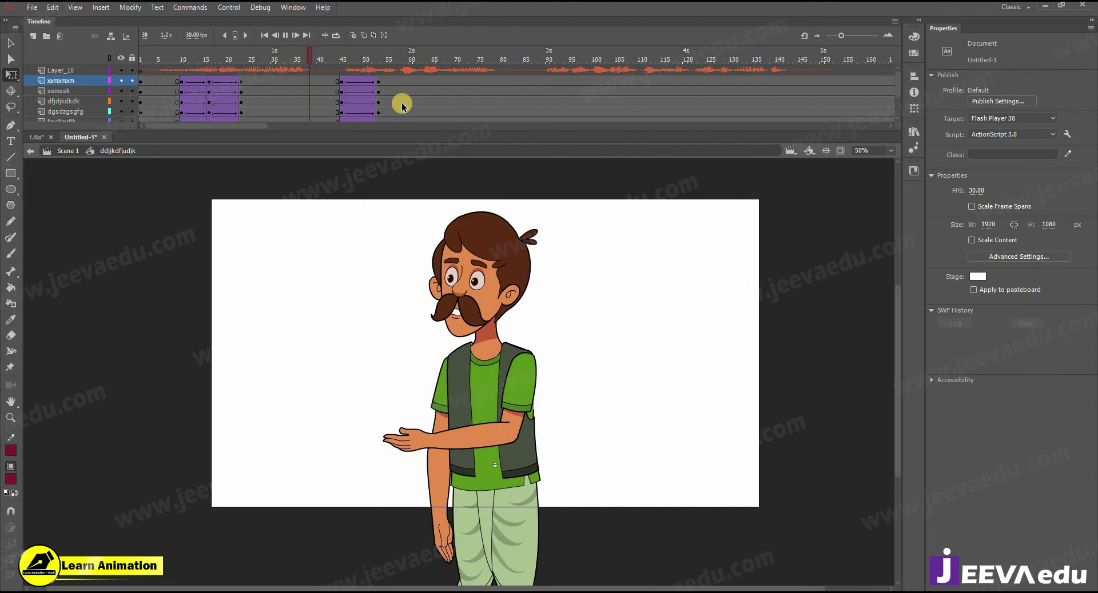
key("Return")
key("Return")
left_click(338, 60)
key("Return")
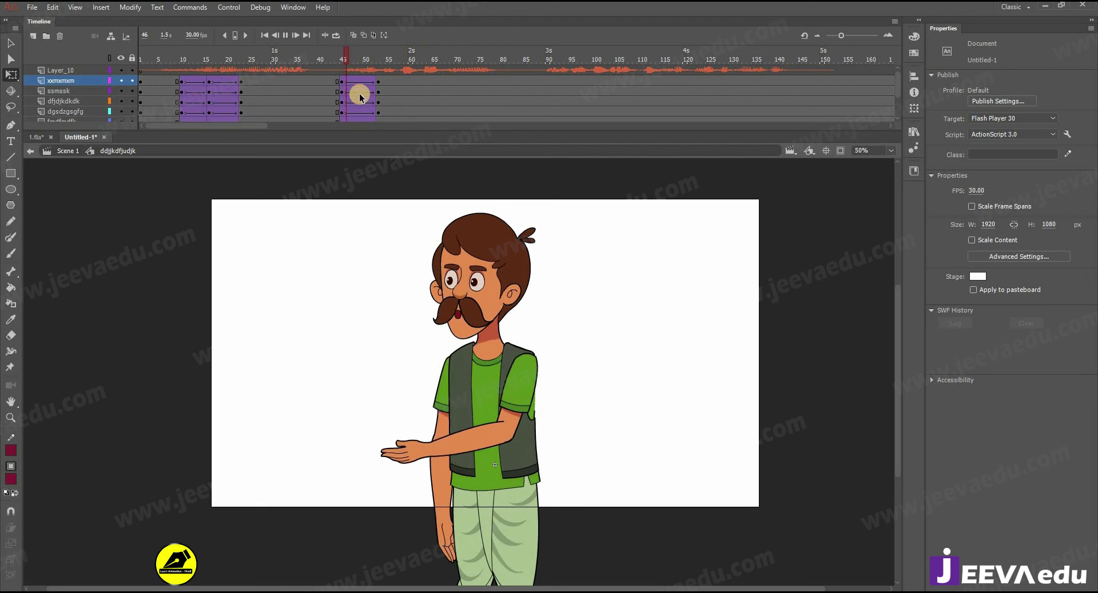
left_click(393, 81)
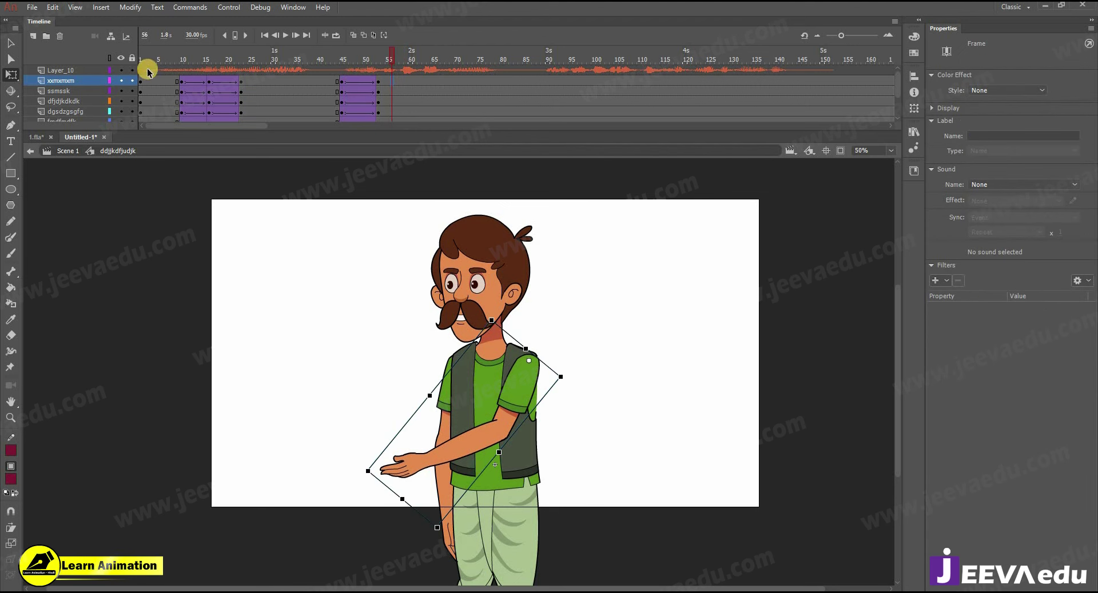
mouse_move(358, 56)
left_mouse_down()
mouse_move(326, 56)
mouse_move(367, 56)
left_mouse_up()
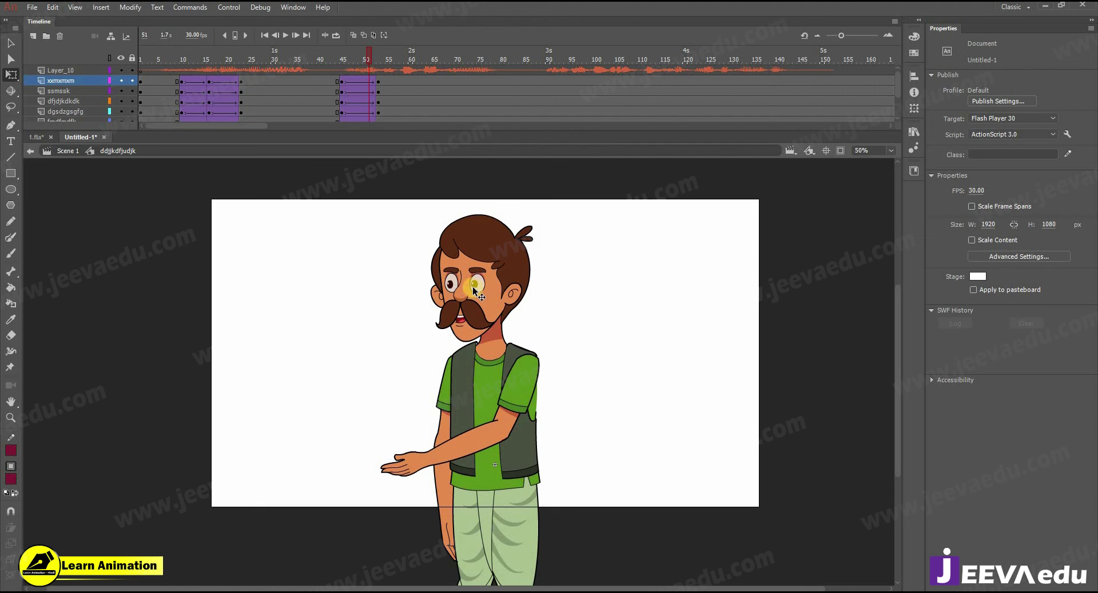
- Inspect the keyframes inside the head and nearer eye symbols around frame 50, and return to frame 53 of the body timeline
double_click(477, 292)
double_click(476, 289)
left_click_drag(345, 60, 331, 85)
left_click(364, 94)
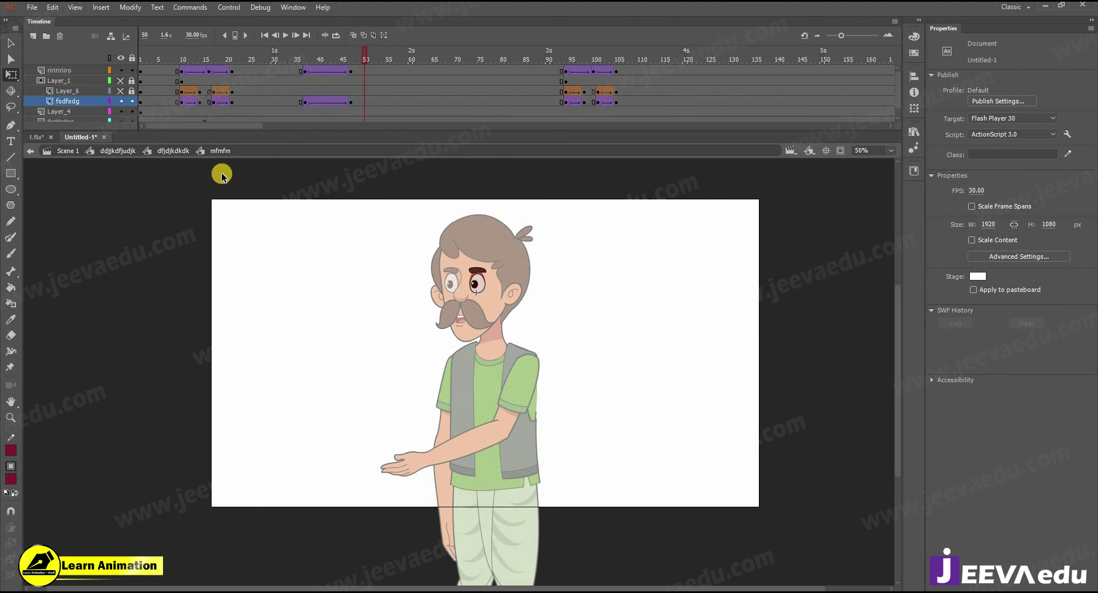
left_click(108, 154)
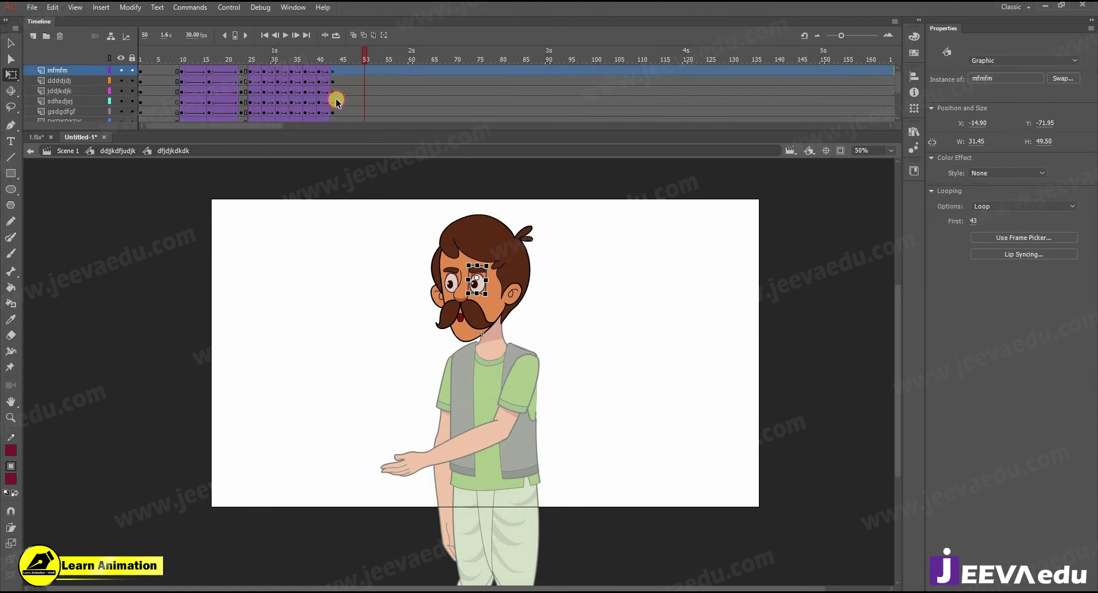
left_click(370, 98)
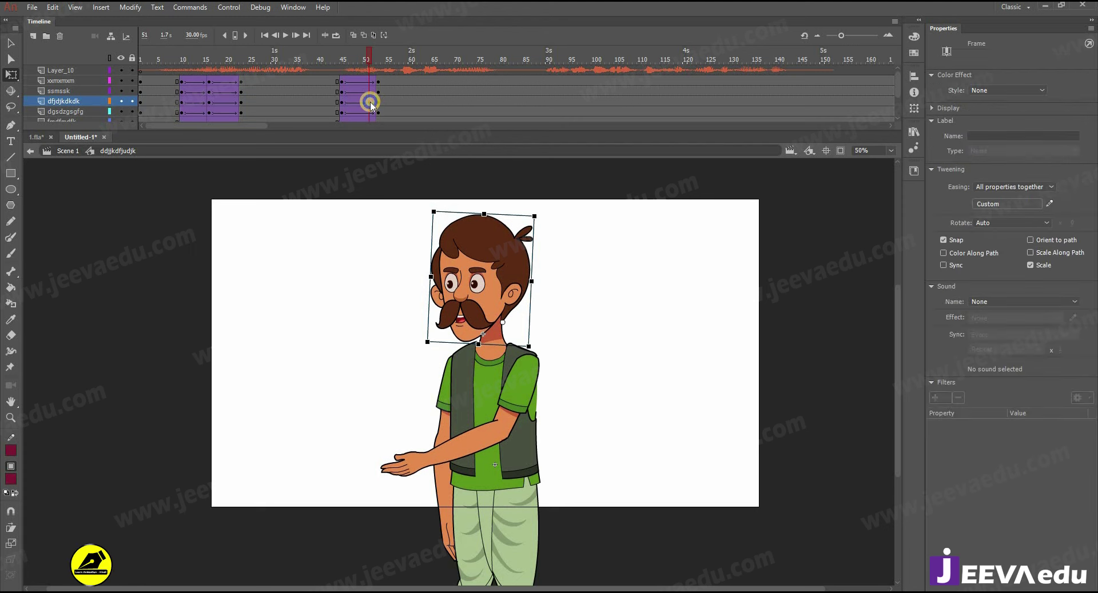
right_click(370, 99)
left_click(401, 218)
left_click(378, 59)
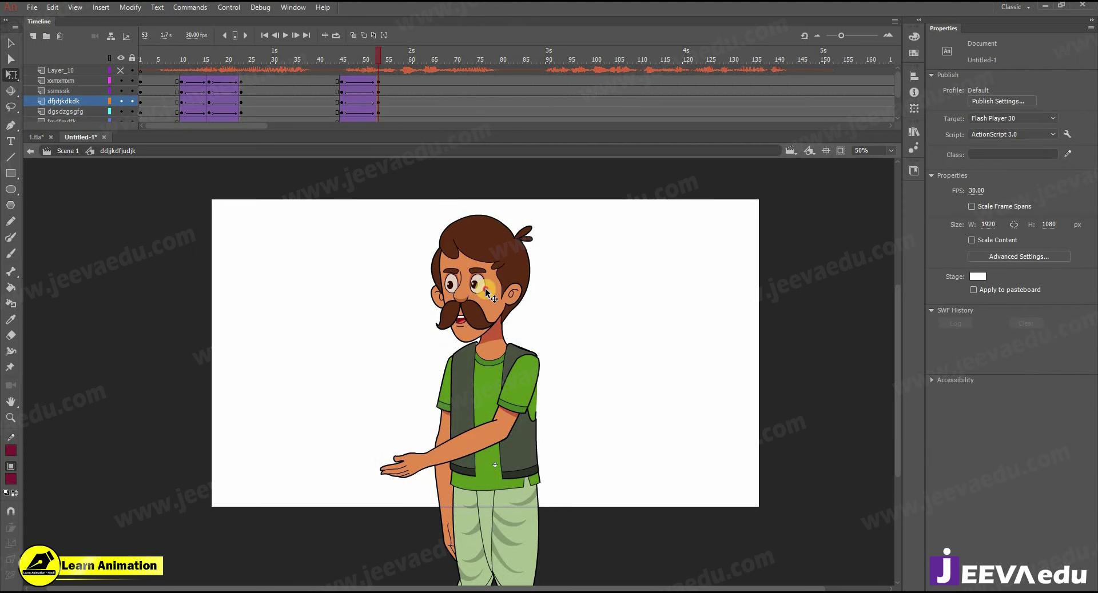
- Check the head symbol's layers at frame 53, then examine the face at 100% zoom while scrubbing the body timeline
double_click(487, 293)
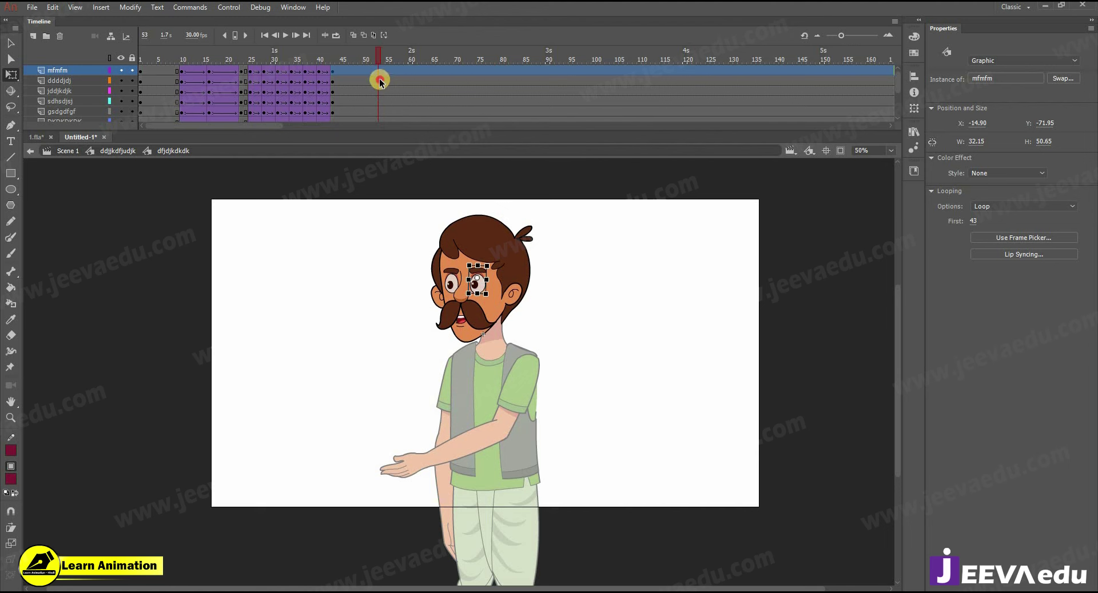
left_click(380, 81)
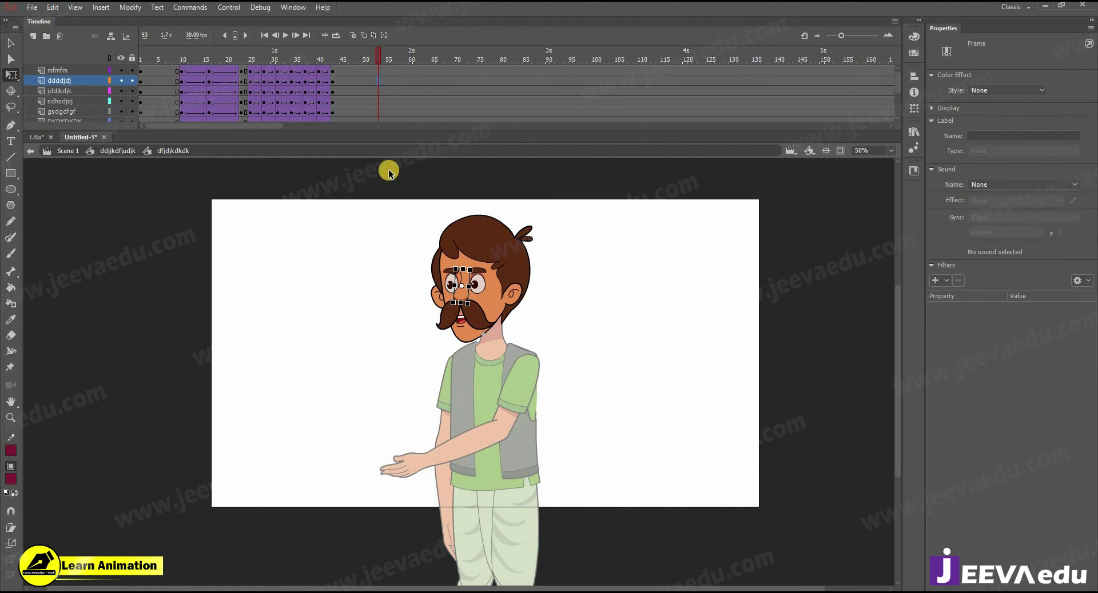
left_click(132, 151)
left_click(476, 293)
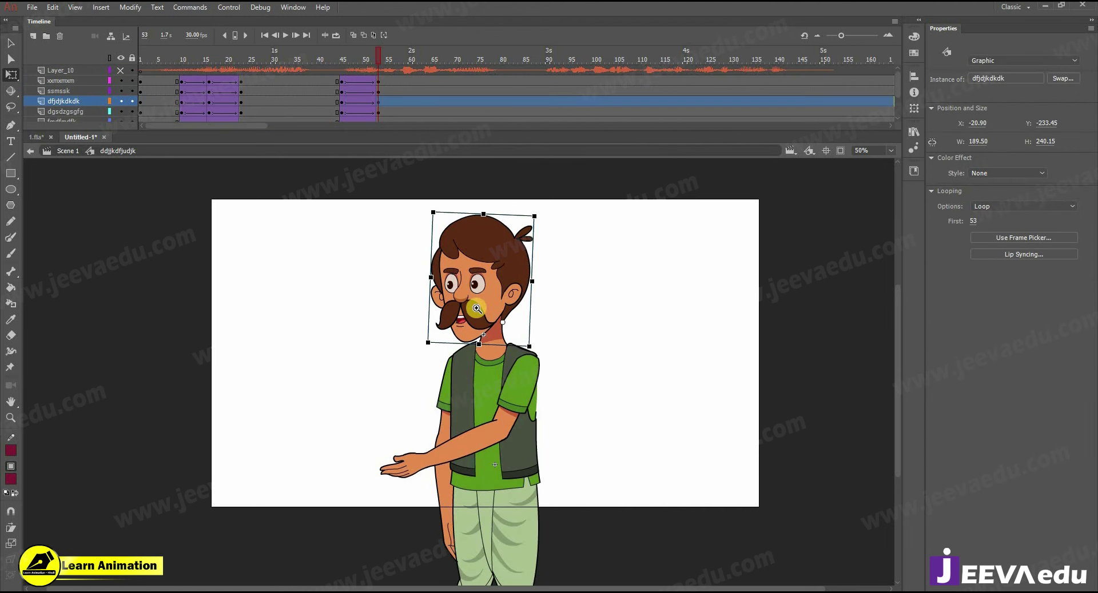
left_click(476, 308)
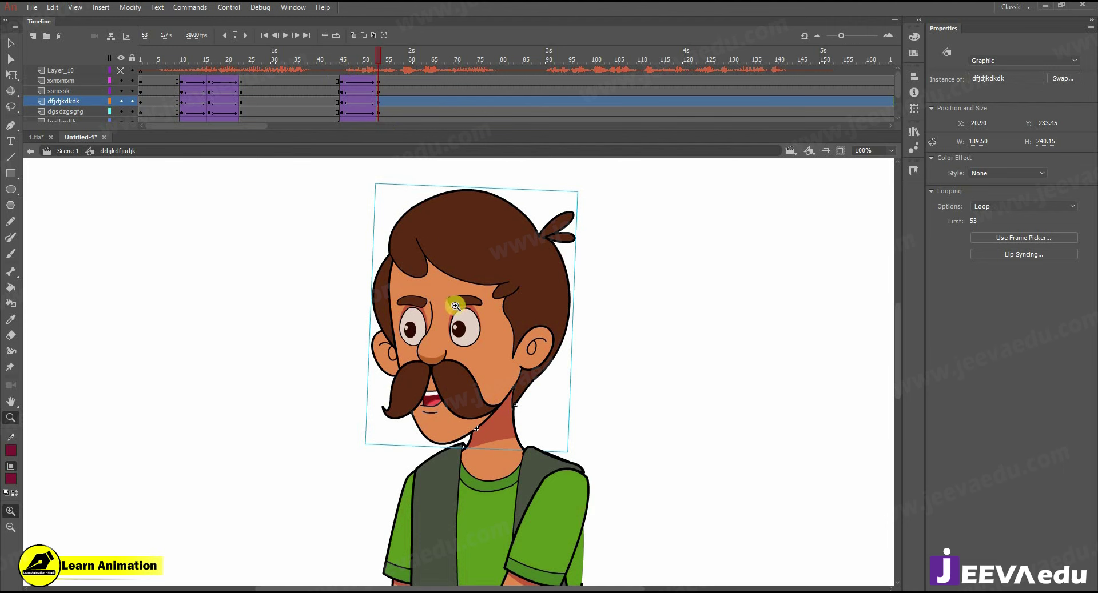
left_click_drag(329, 73, 373, 70)
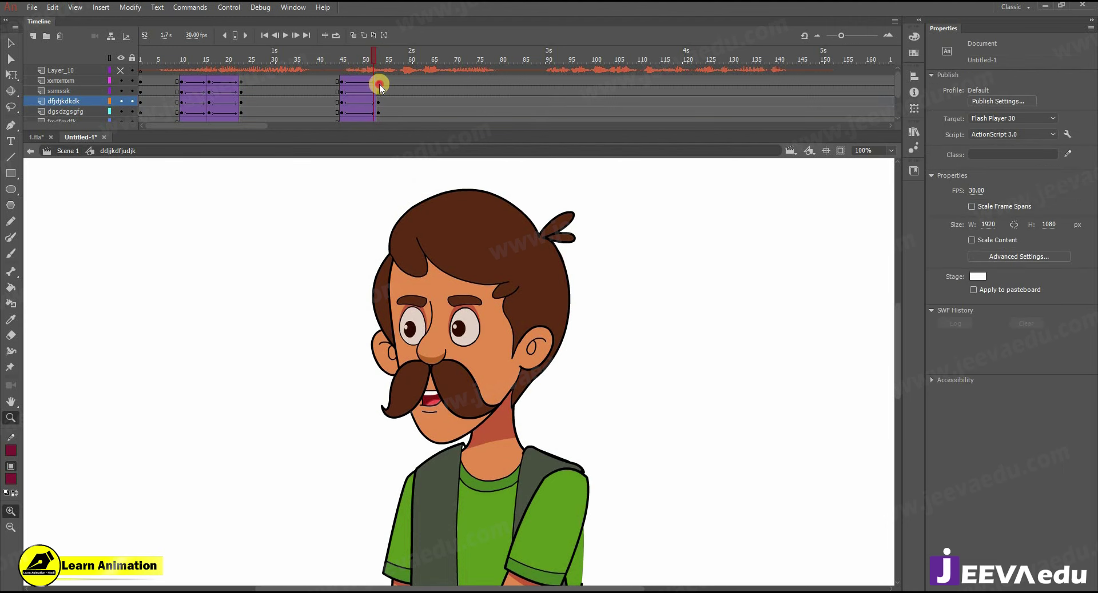
left_click(379, 85)
key("b")
left_click(462, 359)
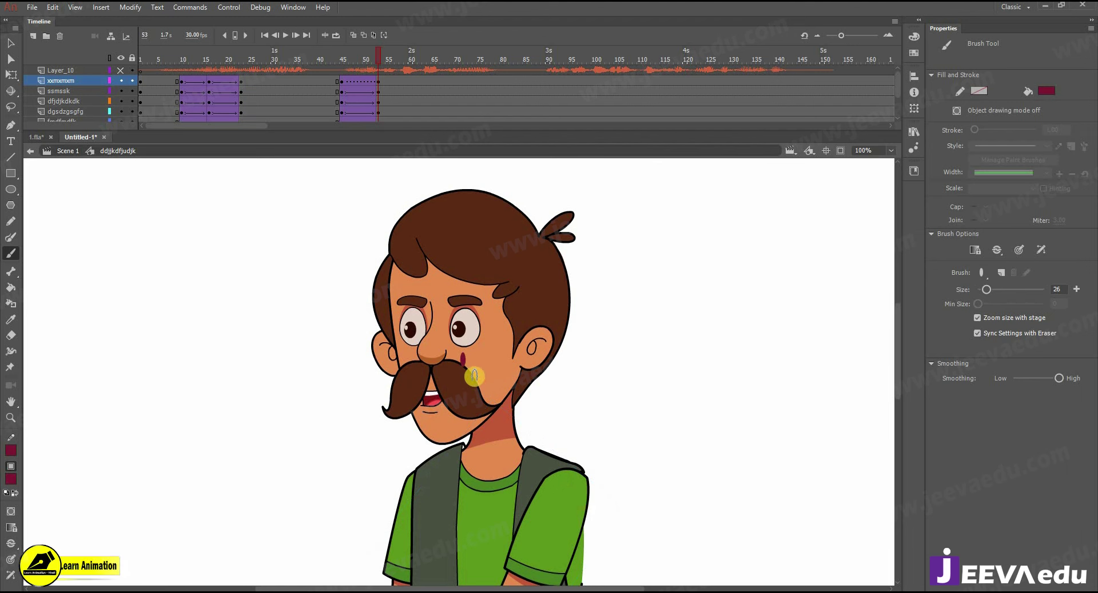
key("ctrl+z")
- Open the head symbol and insert keyframes at frames 53 and 45 on all its layers
double_click(465, 316)
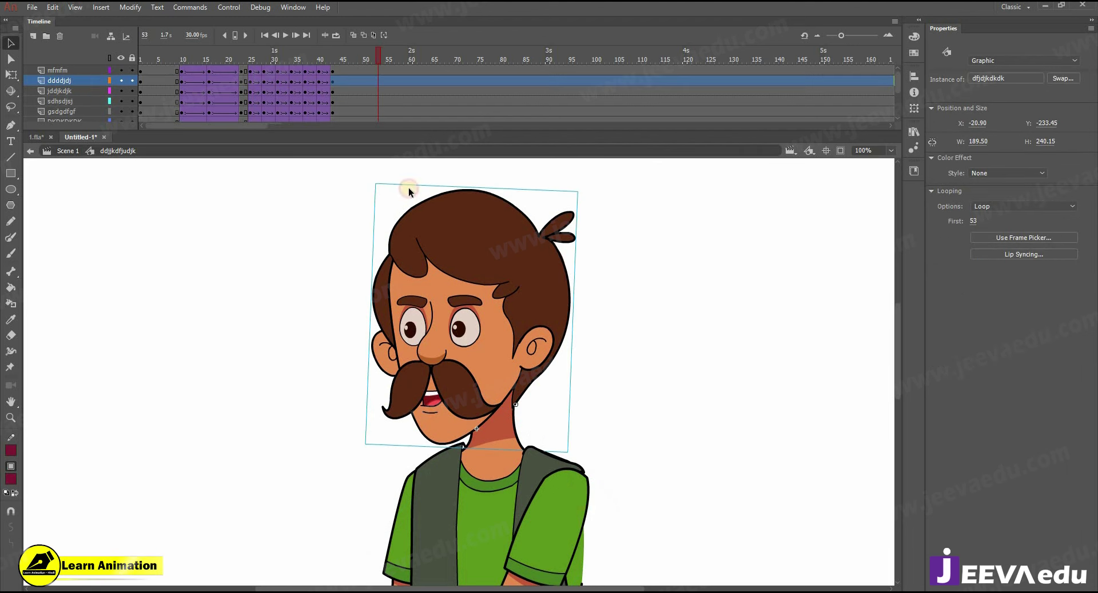
left_click(380, 70)
left_click_drag(379, 73, 378, 118)
key("F6")
scroll(352, 80, "up", 3)
mouse_move(343, 72)
left_mouse_down()
mouse_move(343, 153)
mouse_move(353, 73)
left_mouse_up()
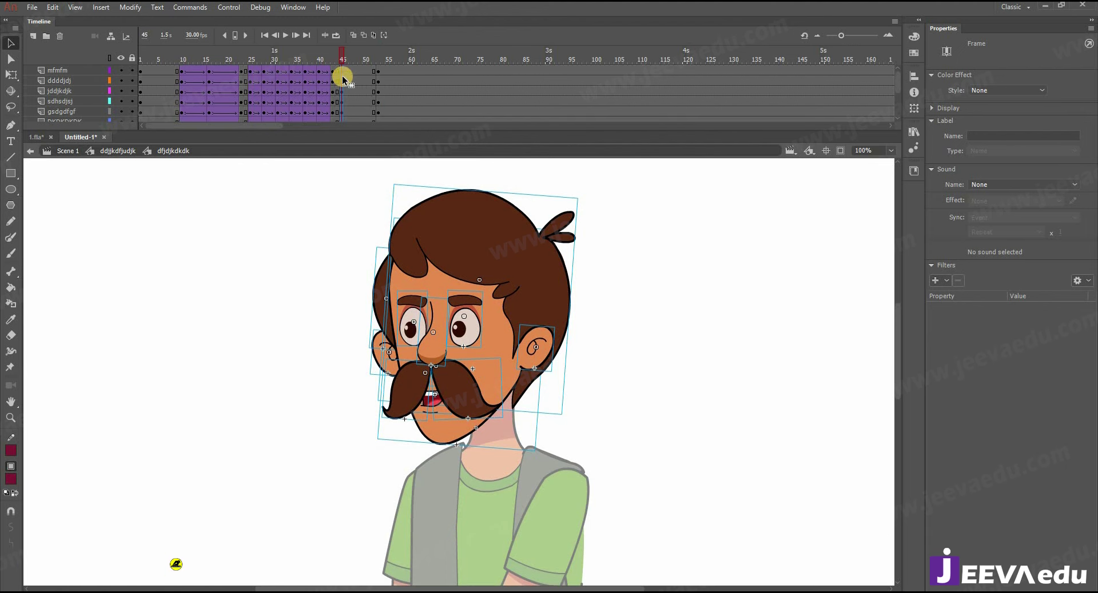
- Create classic tweens between frames 45 and 53 on all the head symbol's layers and scrub through them
right_click(341, 74)
left_click(428, 108)
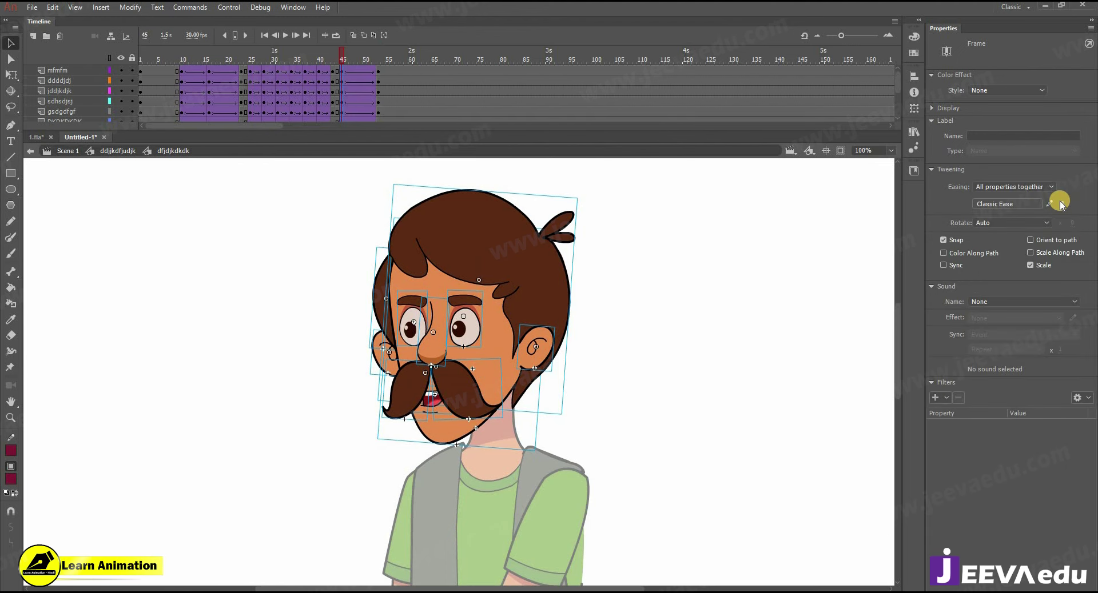
left_click_drag(352, 61, 381, 95)
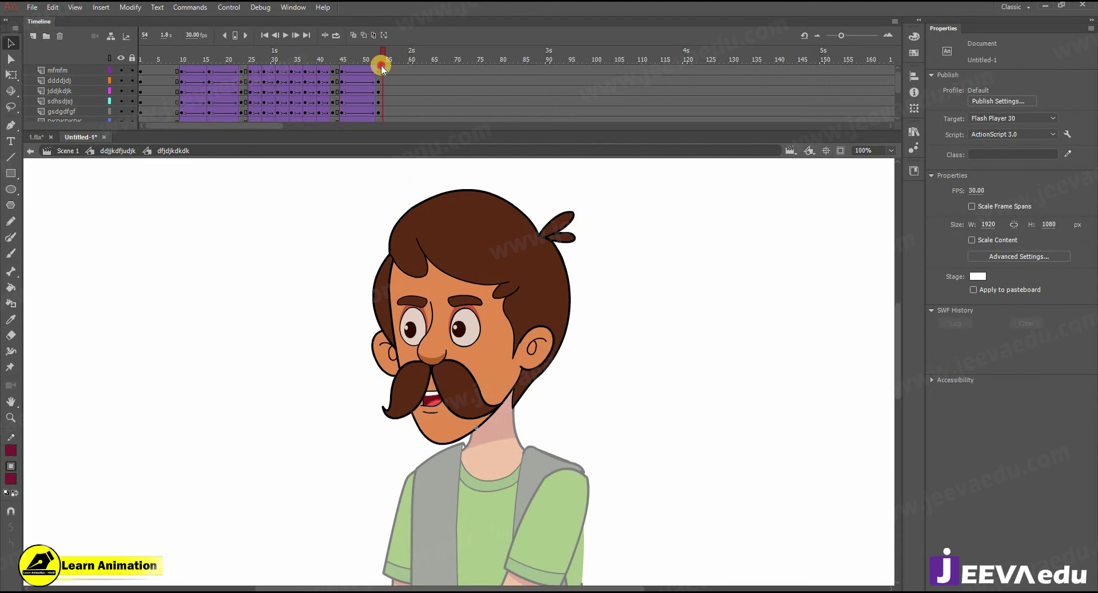
- At frame 53, select both eyes, the nose, moustache and mouth and shift them slightly down the face
left_click(379, 69)
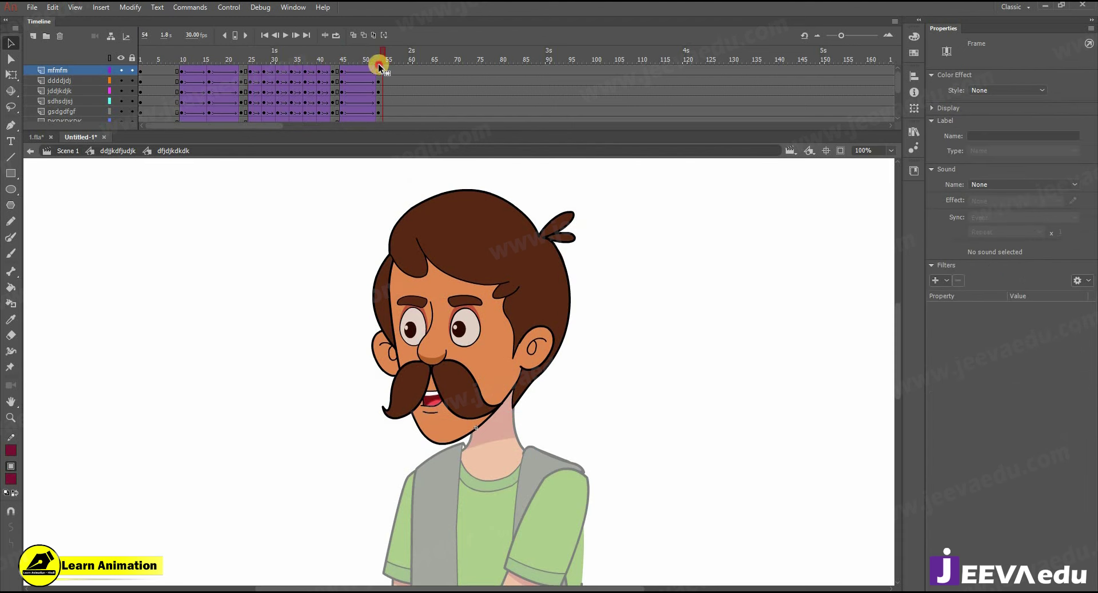
left_click(418, 329)
left_click(437, 361, "shift")
left_click(461, 335, "shift")
left_click(408, 385, "shift")
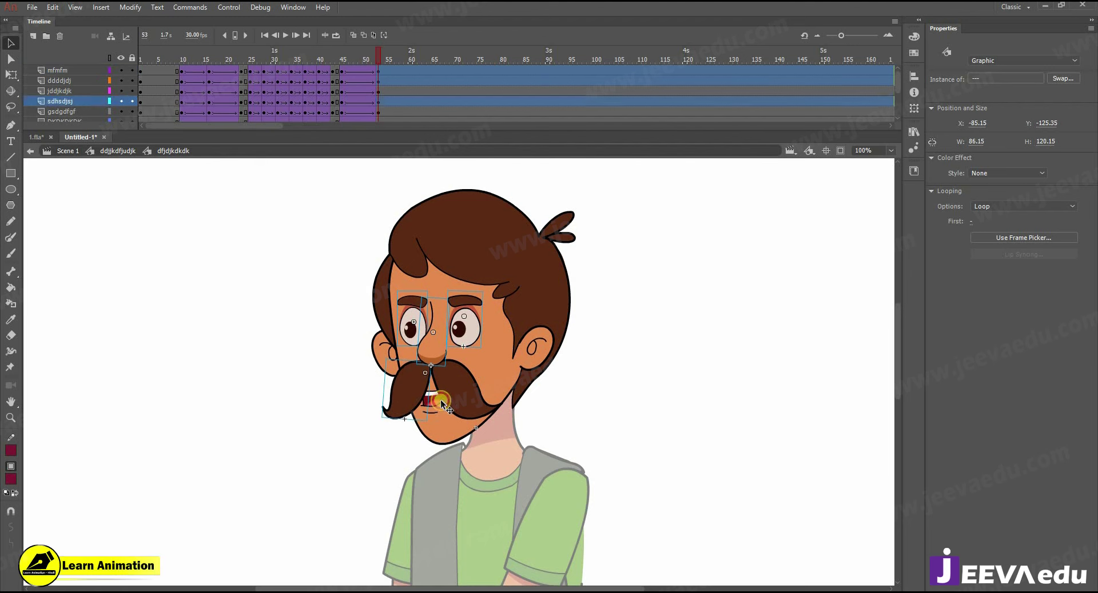
left_click(435, 403, "shift")
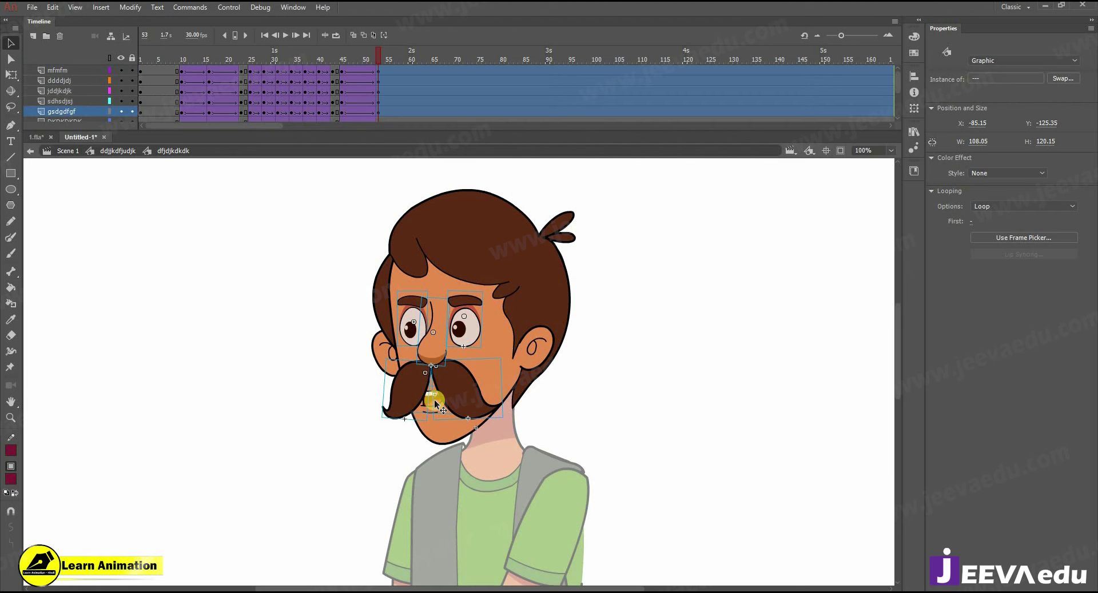
key("Down")
key("Down")
key("Down")
key("Down")
key("Down")
- Raise the two eyes and both ears slightly at frame 53
left_click(320, 342)
left_click(465, 336)
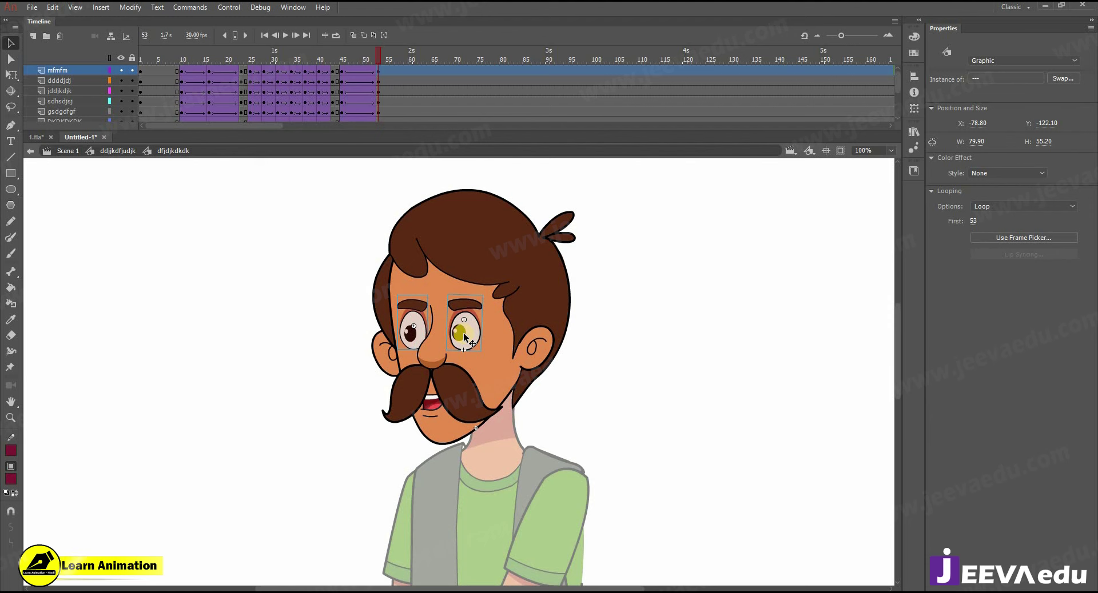
left_click(388, 358)
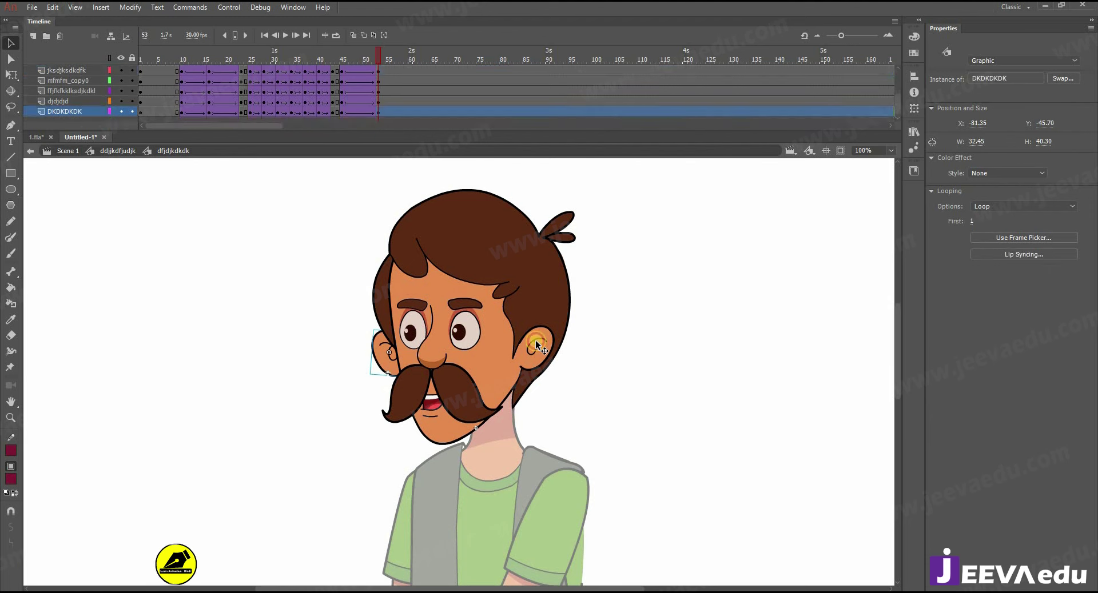
left_click(537, 345, "shift")
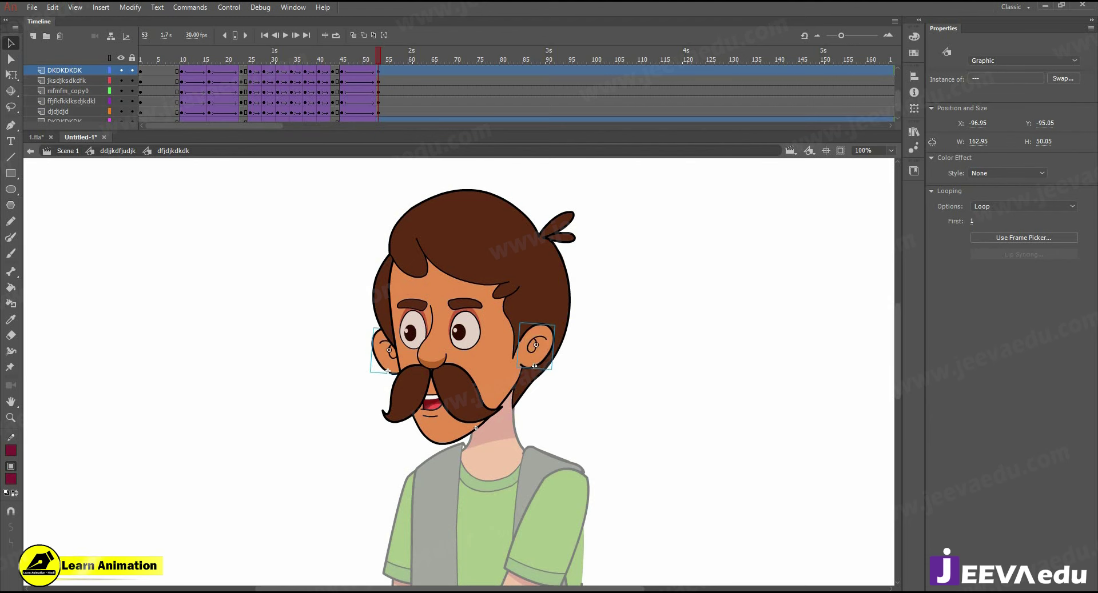
- Insert keyframes at frames 55 and 58 on all the head symbol's layers
left_click_drag(330, 50, 387, 143)
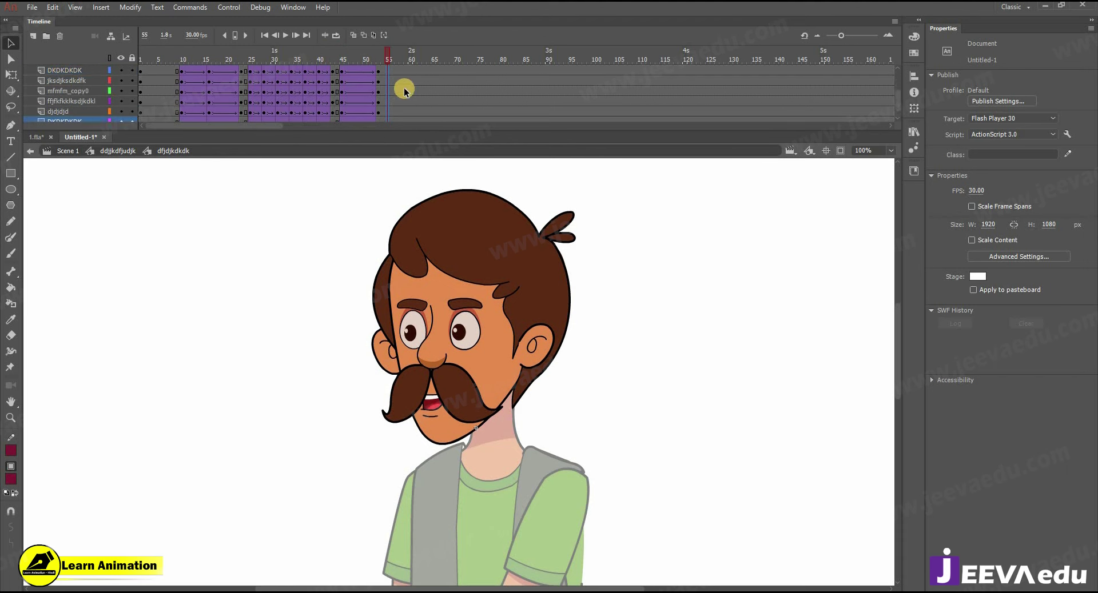
key("F6")
scroll(403, 80, "up", 2)
left_click_drag(405, 72, 406, 140)
scroll(404, 80, "up", 2)
left_click_drag(402, 103, 420, 117)
key("F6")
scroll(426, 72, "up", 5)
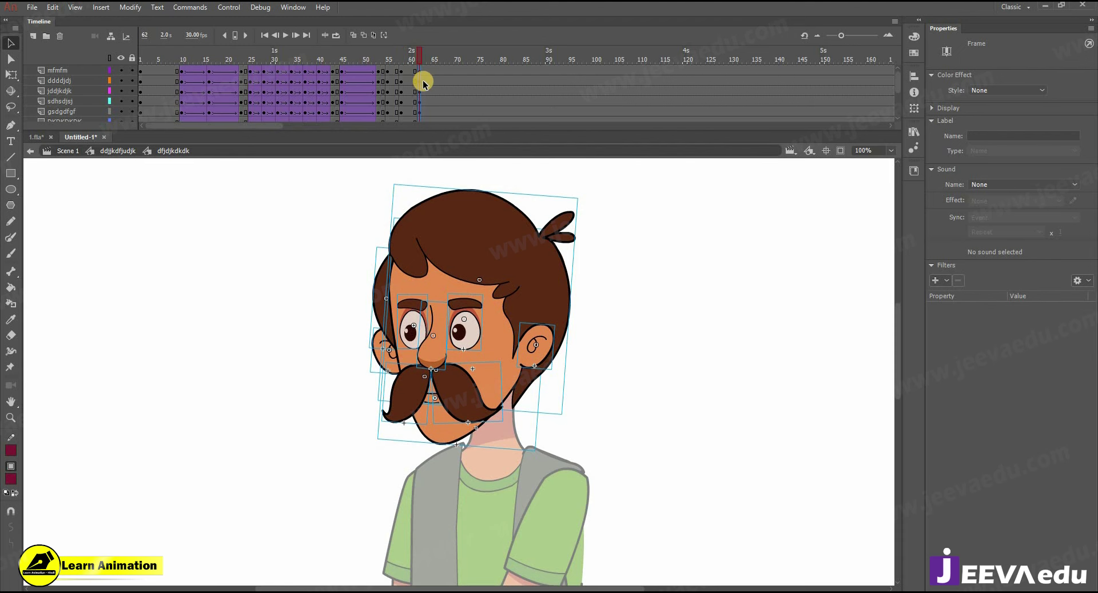
key("ctrl+z")
- Insert keyframes at frame 61 on all head layers and create classic tweens across frames 55 to 61
scroll(426, 83, "up", 5)
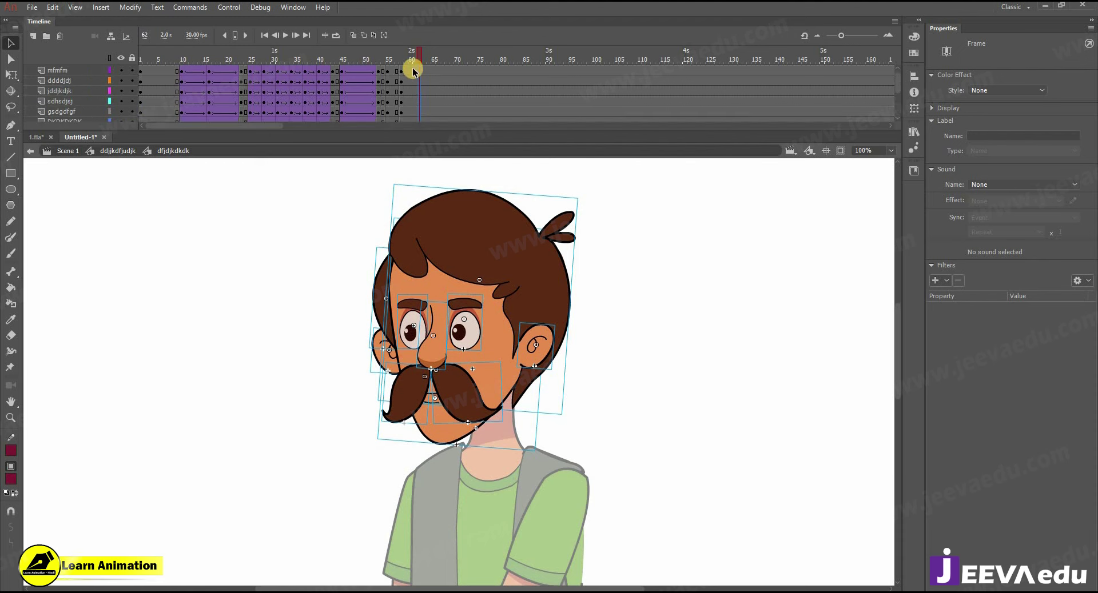
left_click_drag(417, 73, 416, 113)
key("F6")
scroll(417, 88, "up", 5)
mouse_move(392, 70)
left_mouse_down()
mouse_move(409, 166)
mouse_move(402, 81)
left_mouse_up()
right_click(403, 85)
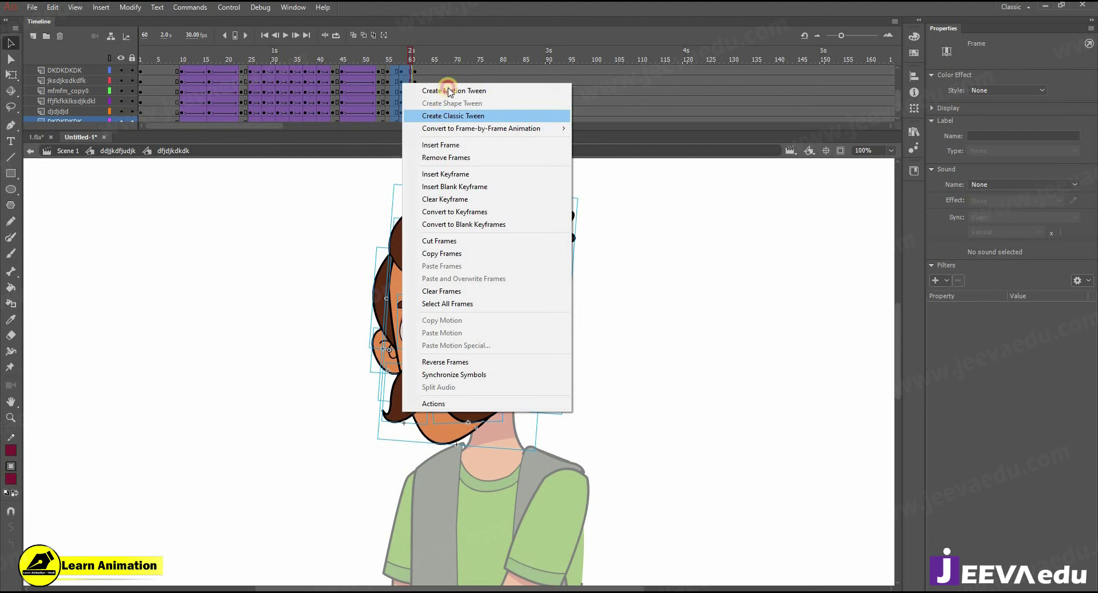
left_click(448, 116)
- At frame 58, raise the eyes, nose, moustache and mouth by 2 px and scrub the result
left_click(403, 55)
left_click(402, 70)
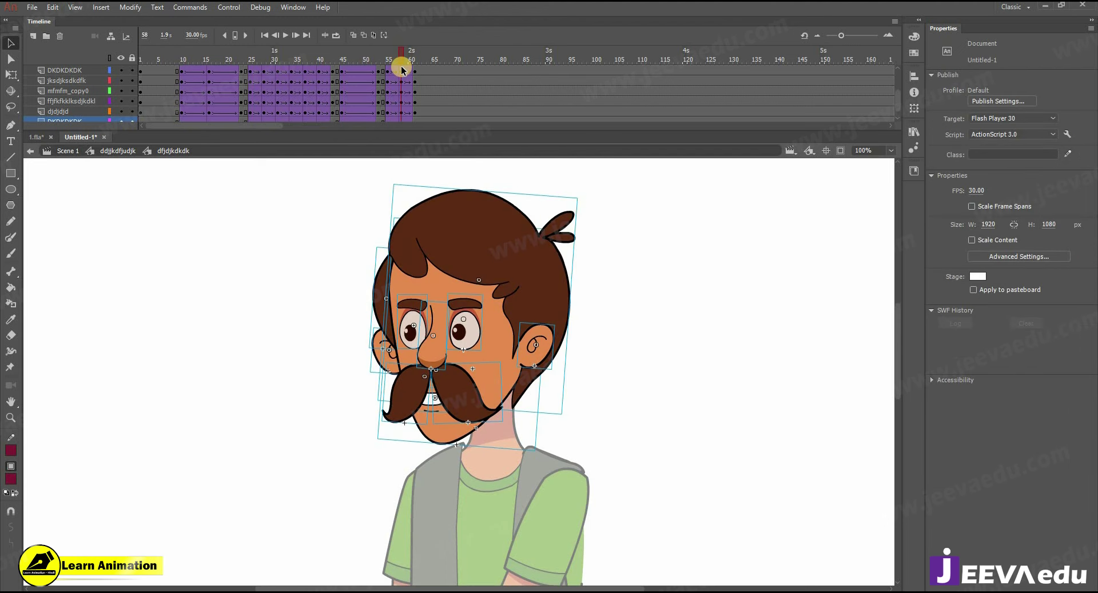
left_click(412, 335)
left_click(429, 359, "shift")
left_click(462, 337, "shift")
left_click(409, 385, "shift")
left_click(445, 385, "shift")
left_click(428, 403, "shift")
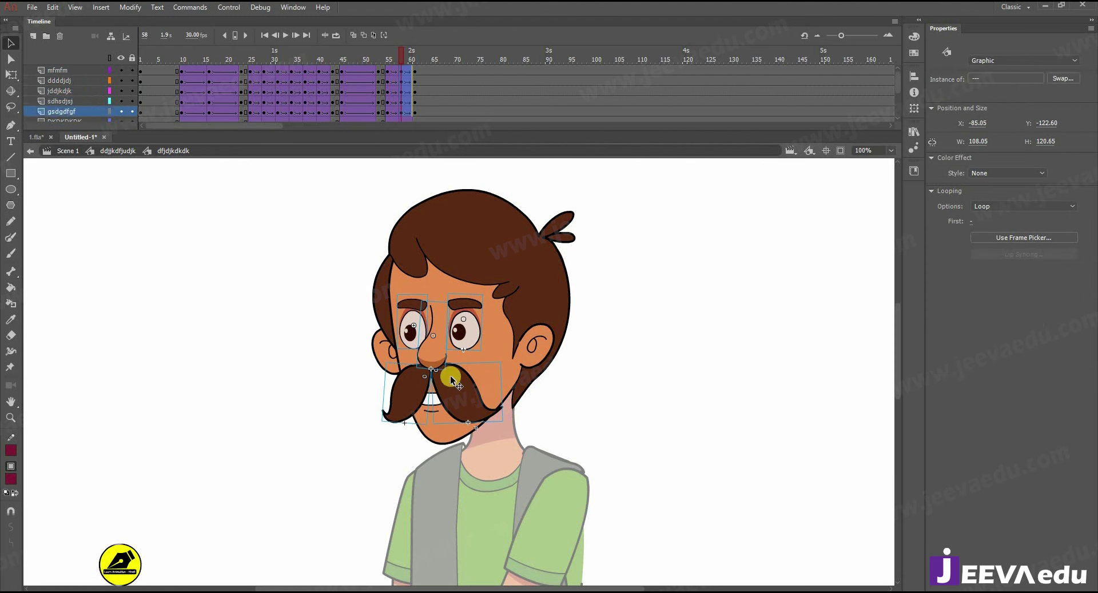
key("Up")
key("Up")
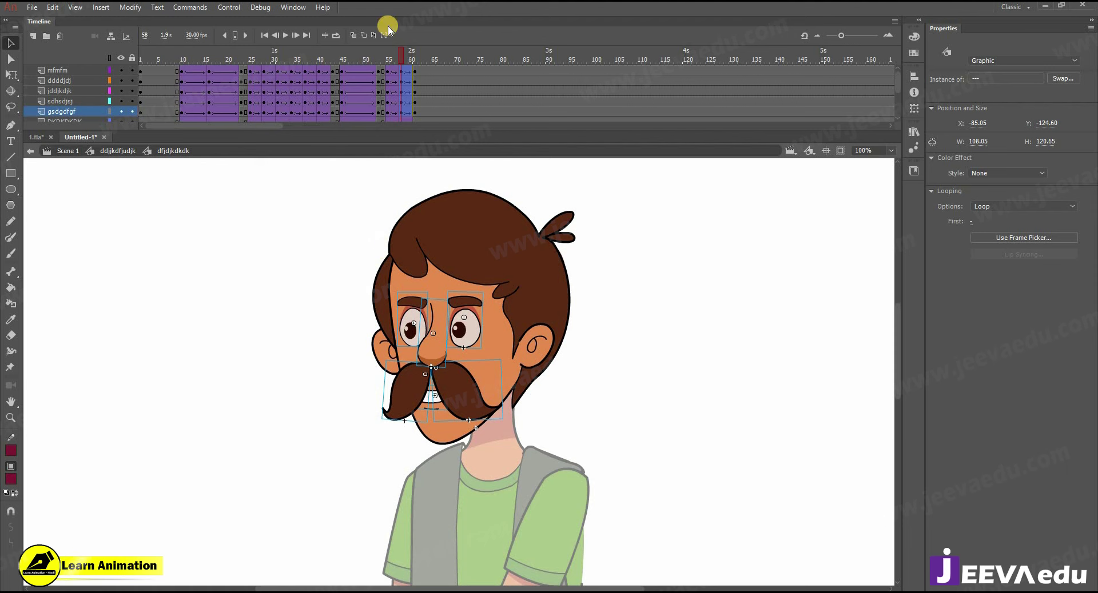
left_click_drag(382, 55, 401, 88)
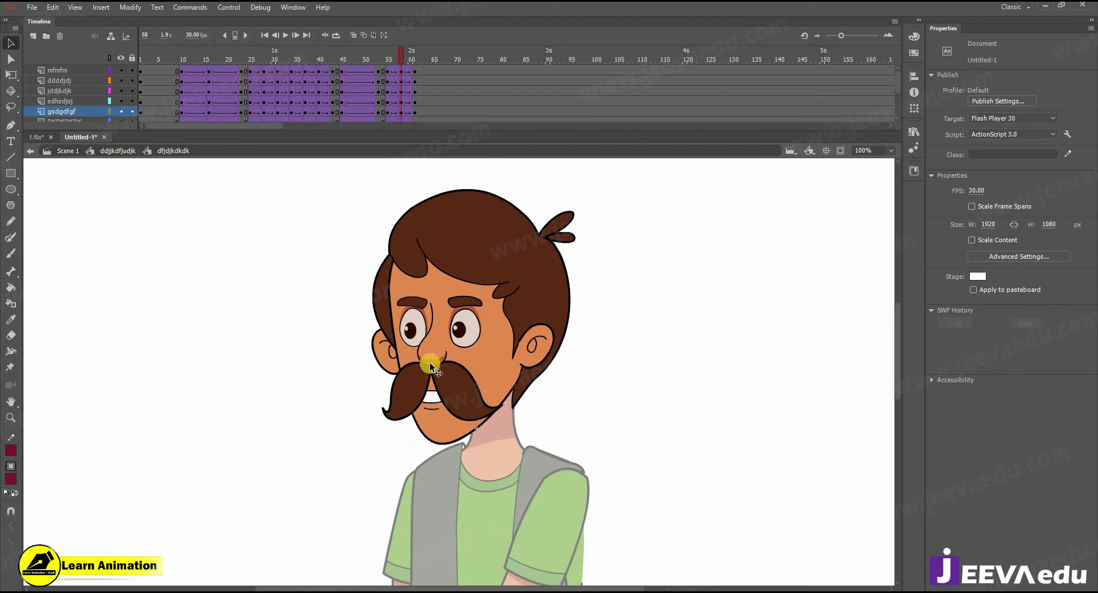
- Lower the eyes, nose, moustache and mouth slightly at frame 58 and scrub the motion again
left_click(410, 342)
left_click(468, 340, "shift")
left_click(441, 358, "shift")
left_click(461, 383, "shift")
left_click(410, 390, "shift")
left_click(433, 402, "shift")
left_click(435, 405, "shift")
key("Down")
left_click_drag(395, 53, 456, 60)
mouse_move(383, 71)
left_mouse_down()
mouse_move(412, 72)
mouse_move(402, 71)
left_mouse_up()
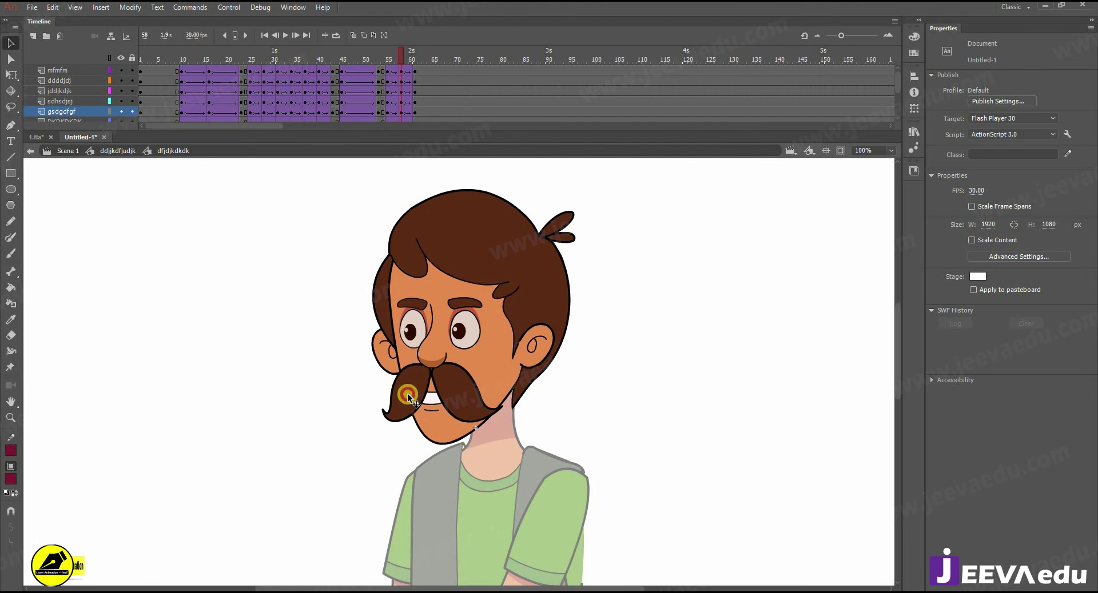
- Lower the facial features further at frame 58, select both ears, and check the motion up to frame 61
left_click(407, 393)
left_click(434, 349, "shift")
left_click(414, 330, "shift")
left_click(439, 386, "shift")
left_click(438, 384, "shift")
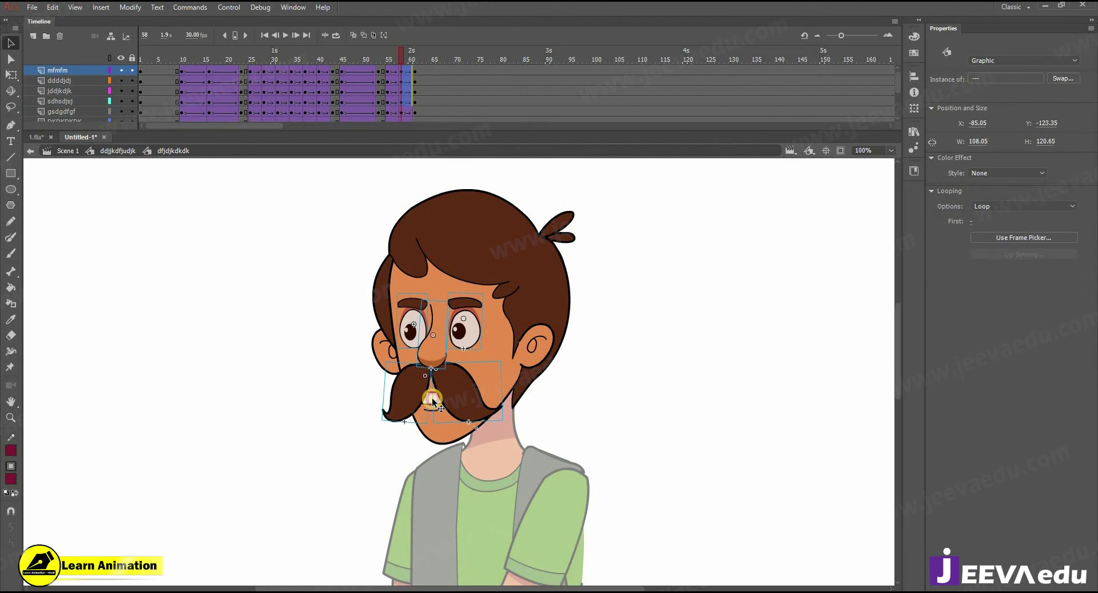
left_click(433, 399, "shift")
key("Down")
key("Down")
left_click(379, 353)
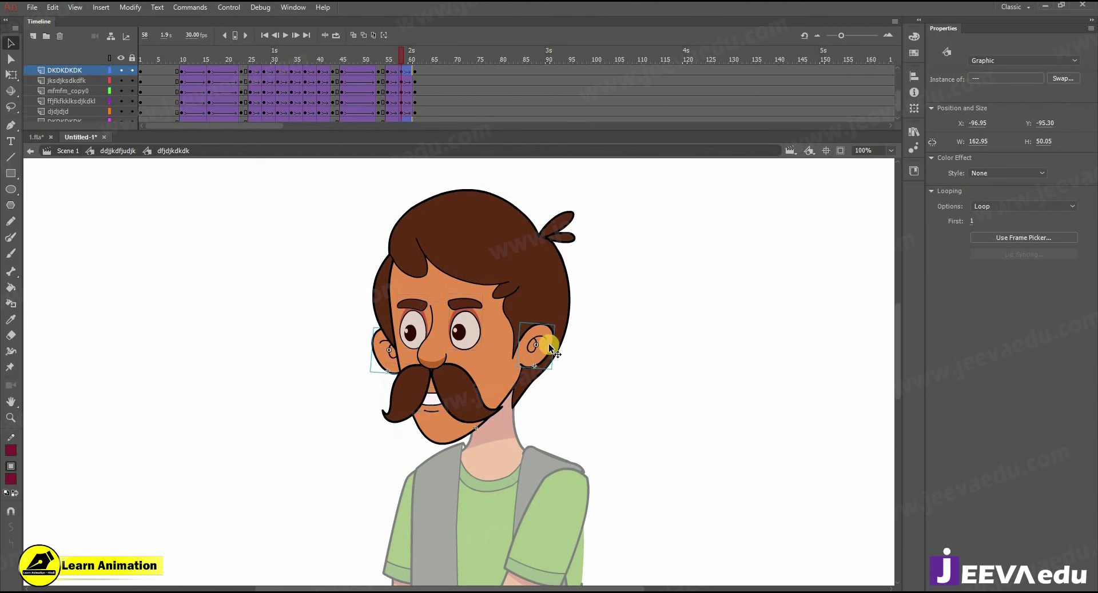
left_click_drag(392, 59, 424, 89)
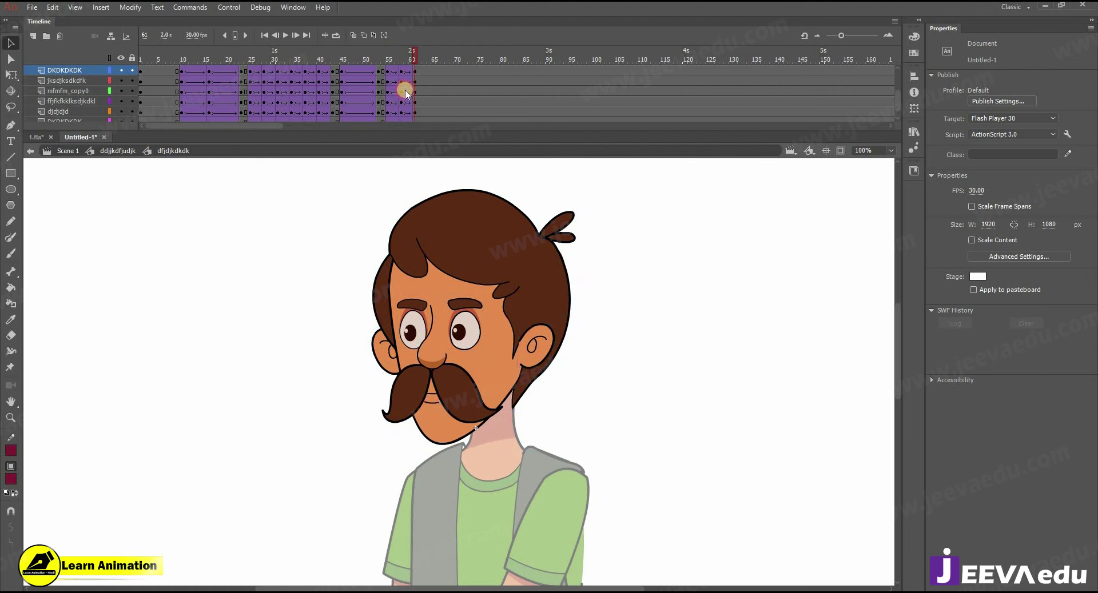
- Fine-tune the height of the eyes, nose, moustache and mouth at frame 58 and scrub frames 55 to 61
left_click(398, 89)
left_click(414, 335)
left_click(465, 320, "shift")
left_click(428, 358, "shift")
left_click(417, 385, "shift")
left_click(445, 398, "shift")
left_click(433, 401, "shift")
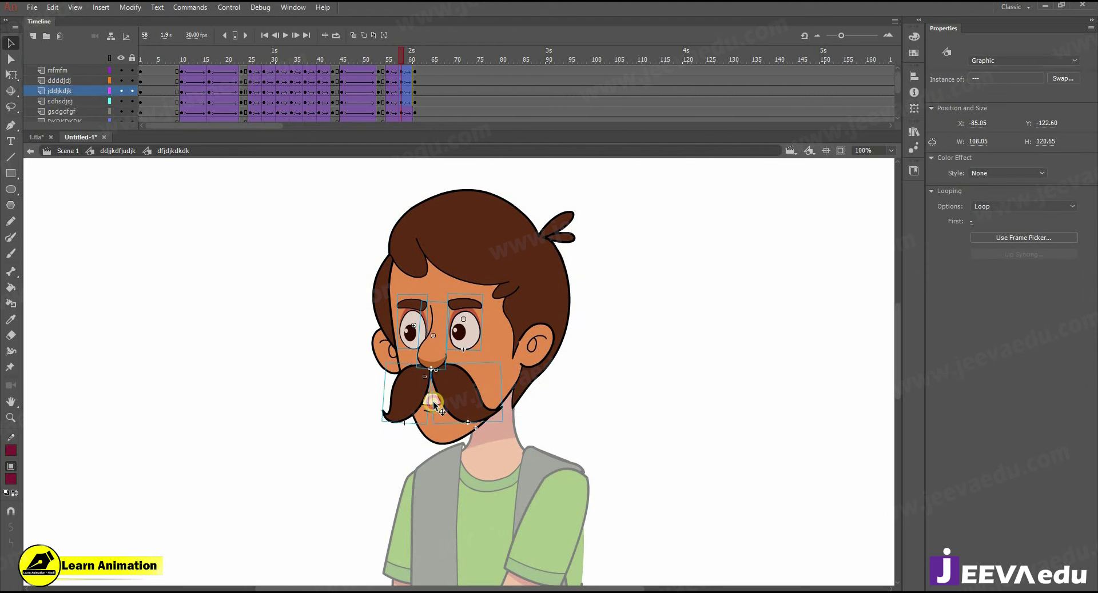
left_click(393, 50)
left_click(398, 71)
left_click_drag(382, 63, 442, 63)
- Duplicate the tweened frames 55 to 61 of all head layers twice, extending the head bob to frame 73
scroll(392, 105, "down", 3)
left_click_drag(389, 113, 414, 33)
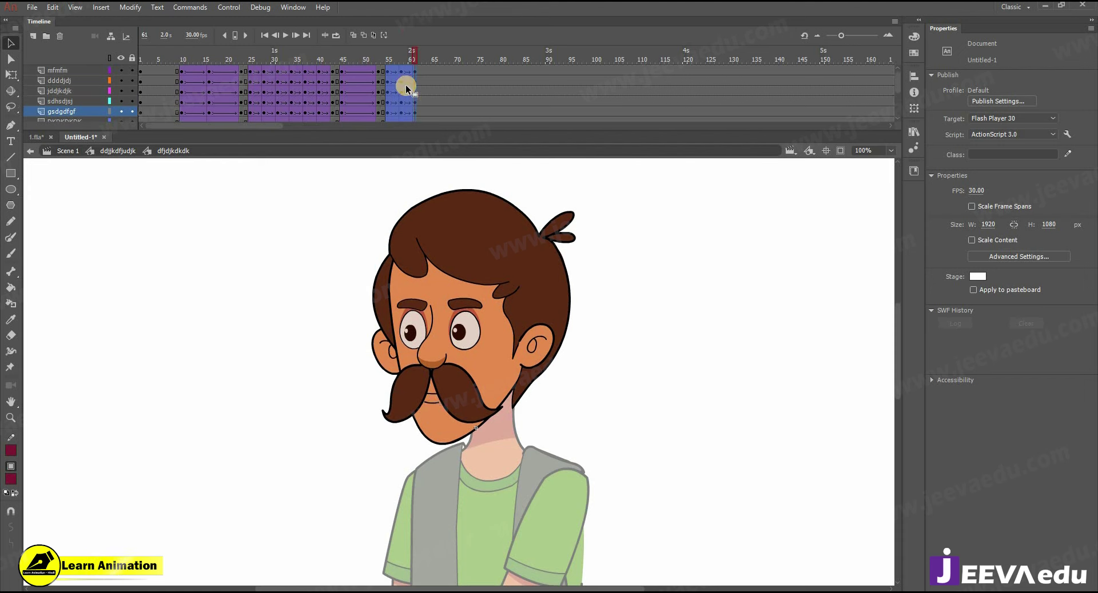
left_click(403, 79)
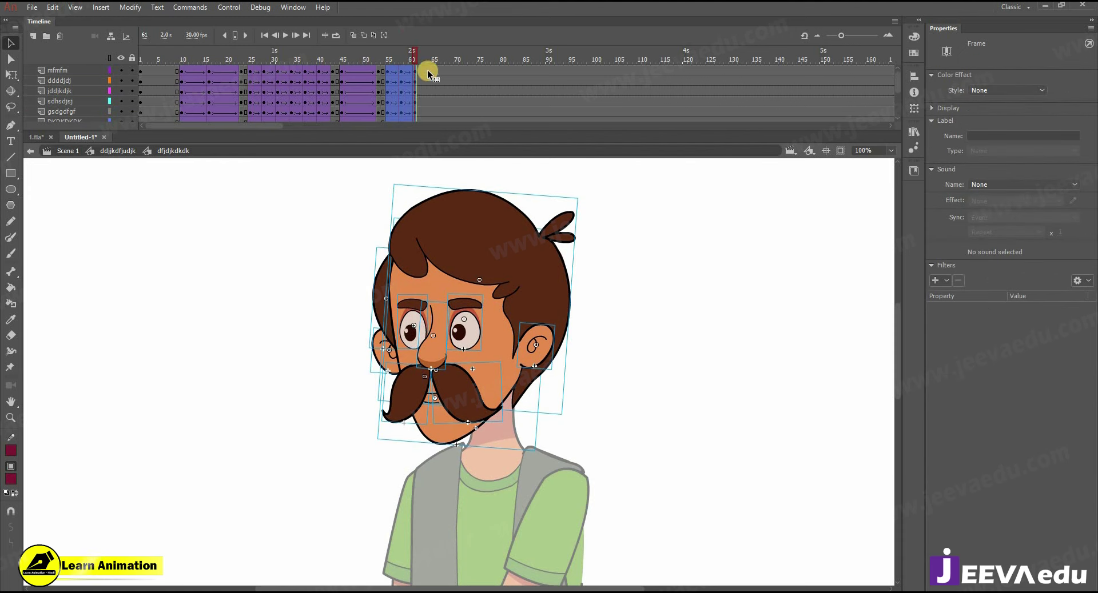
left_click_drag(429, 71, 453, 90)
right_click(452, 91)
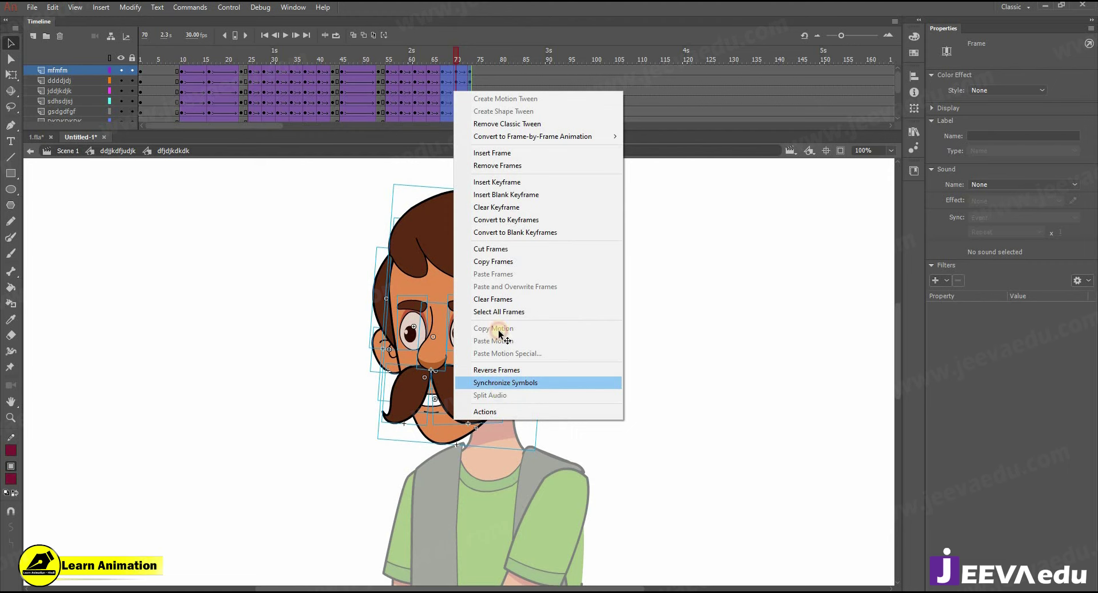
left_click(505, 383)
right_click(451, 90)
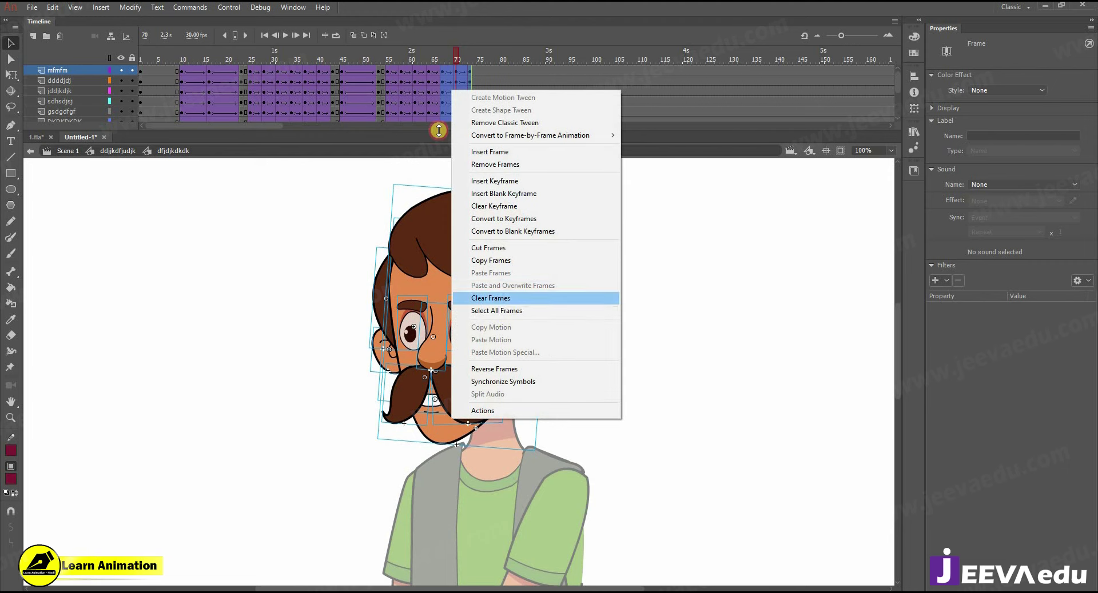
key("Return")
left_click(433, 101)
right_click(433, 103)
left_click(453, 84)
key("ctrl+z")
key("ctrl+z")
key("ctrl+z")
- Select all frames of the head symbol's layers and synchronize their symbols
right_click(440, 86)
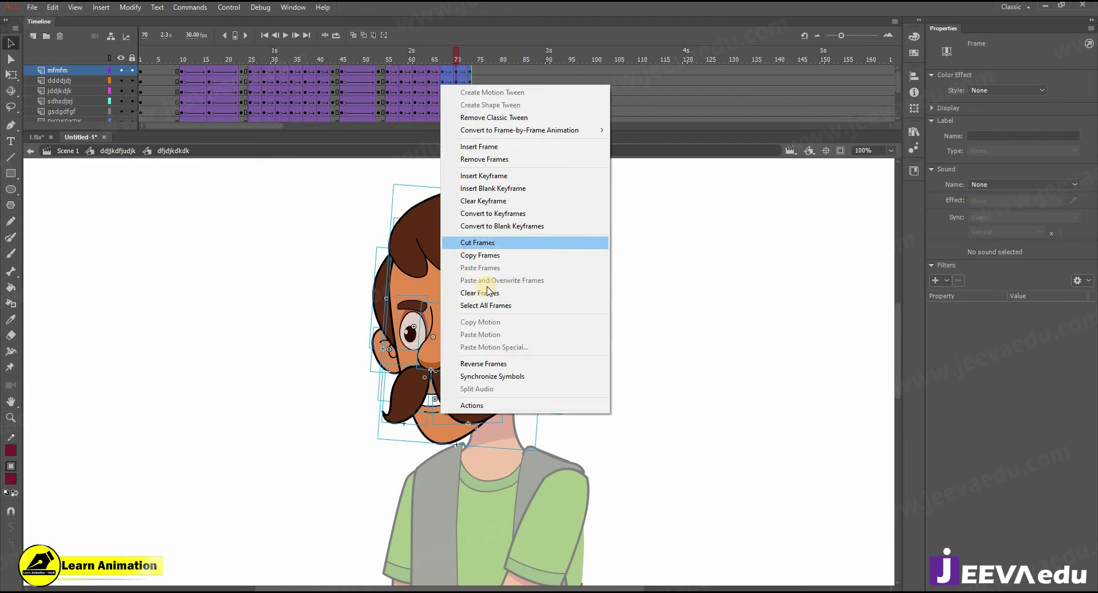
left_click(476, 317)
right_click(430, 95)
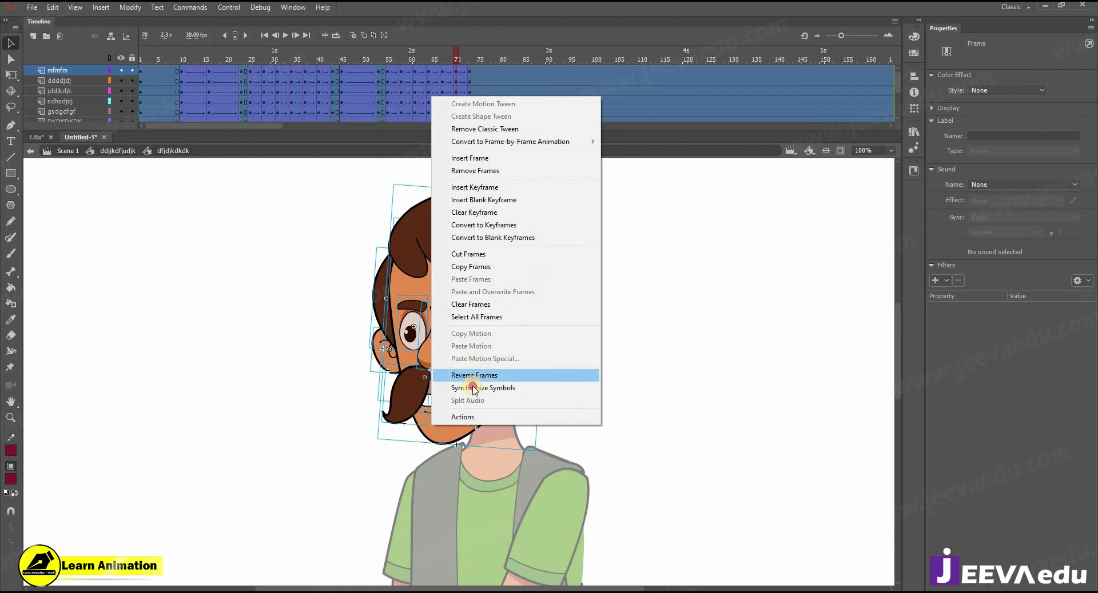
left_click(474, 375)
- Return to the body timeline and play the animation from around frame 45 at 50% zoom
left_click(112, 150)
key("z")
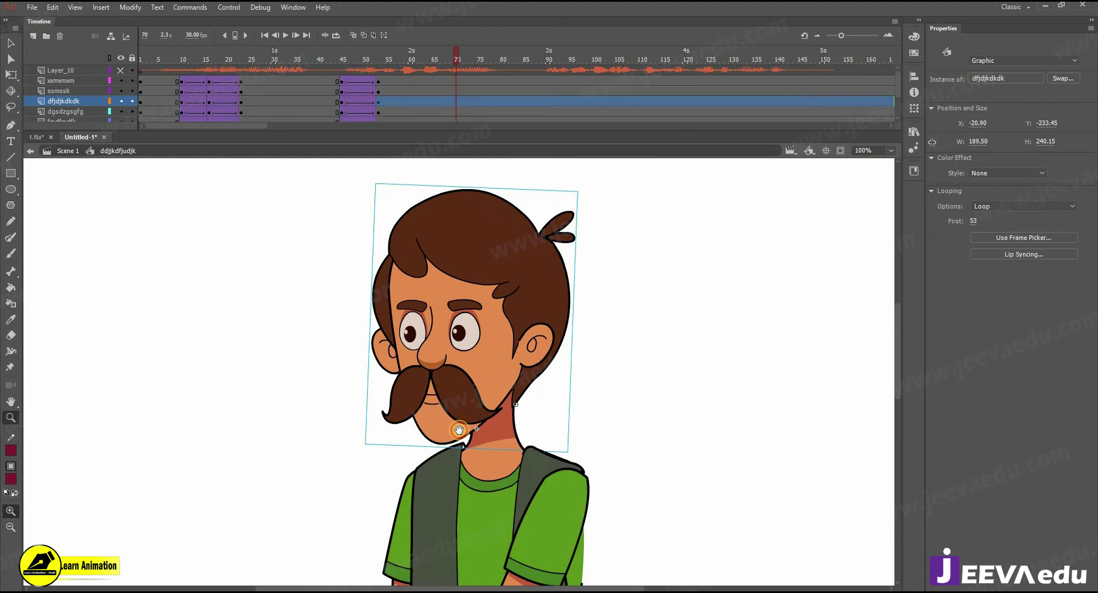
left_click(465, 405, "alt")
left_click(347, 71)
key("Return")
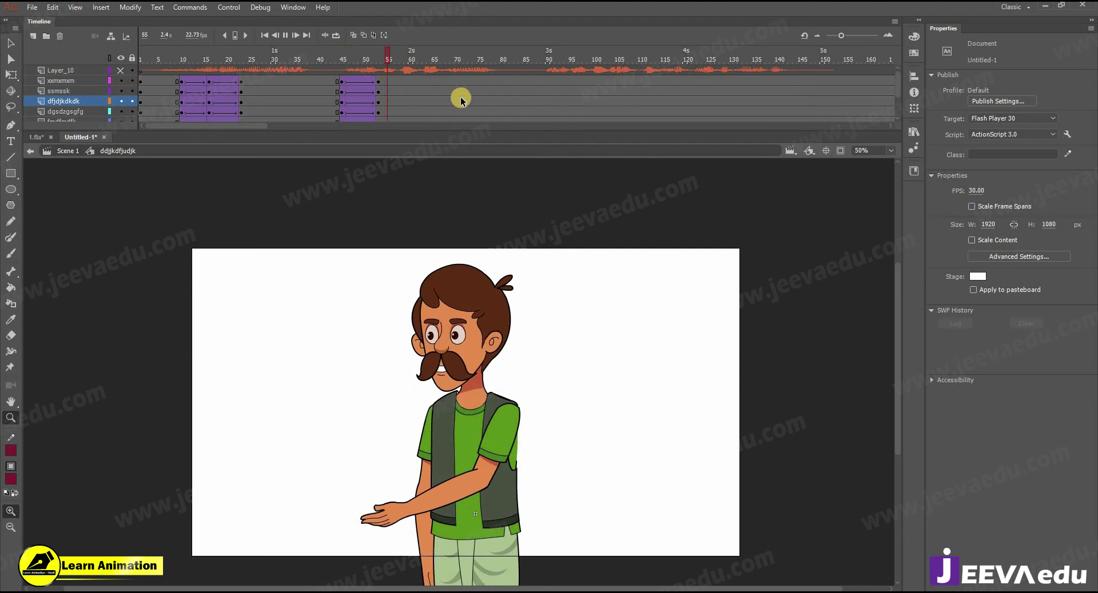
key("Return")
left_click(342, 61)
key("Return")
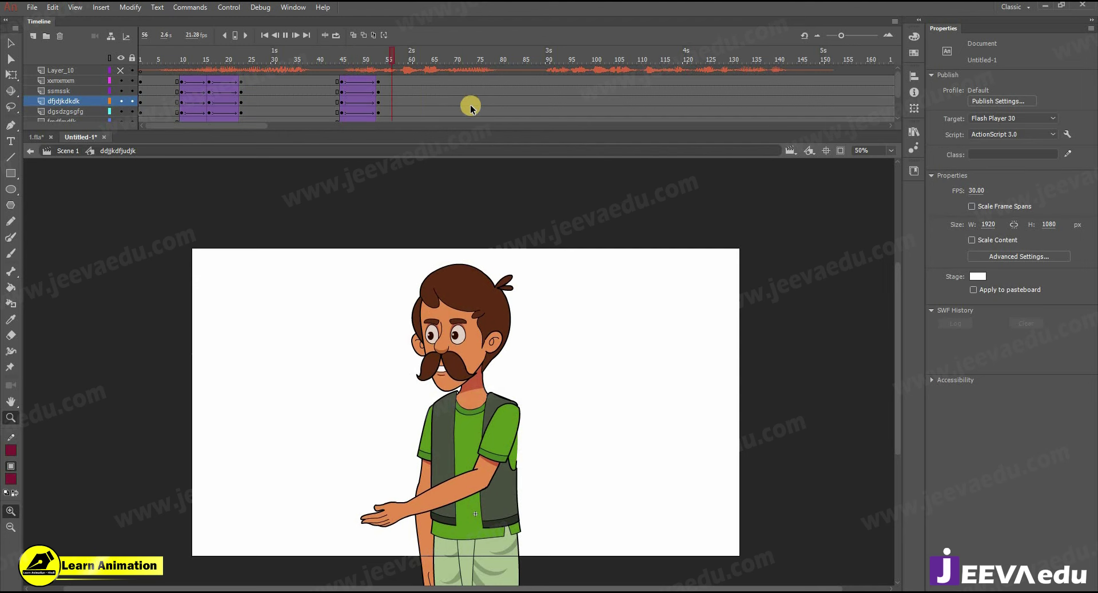
- Scrub the reference animation in 1.fla past frame 57, return to Untitled-1, and play the body timeline
left_click(36, 137)
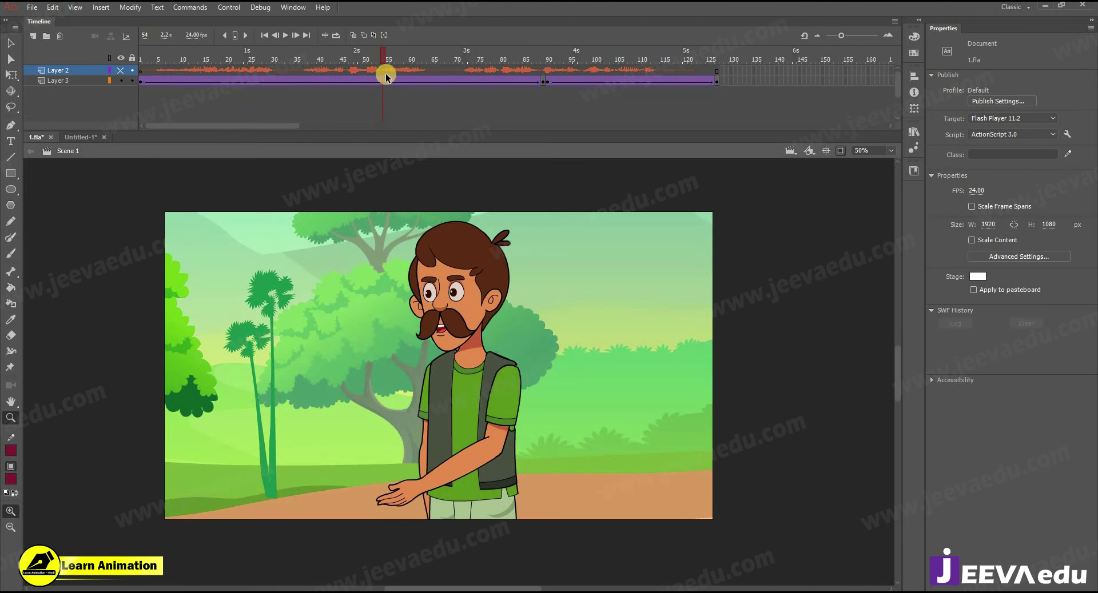
left_click(398, 60)
left_click_drag(399, 61, 511, 85)
left_click(89, 138)
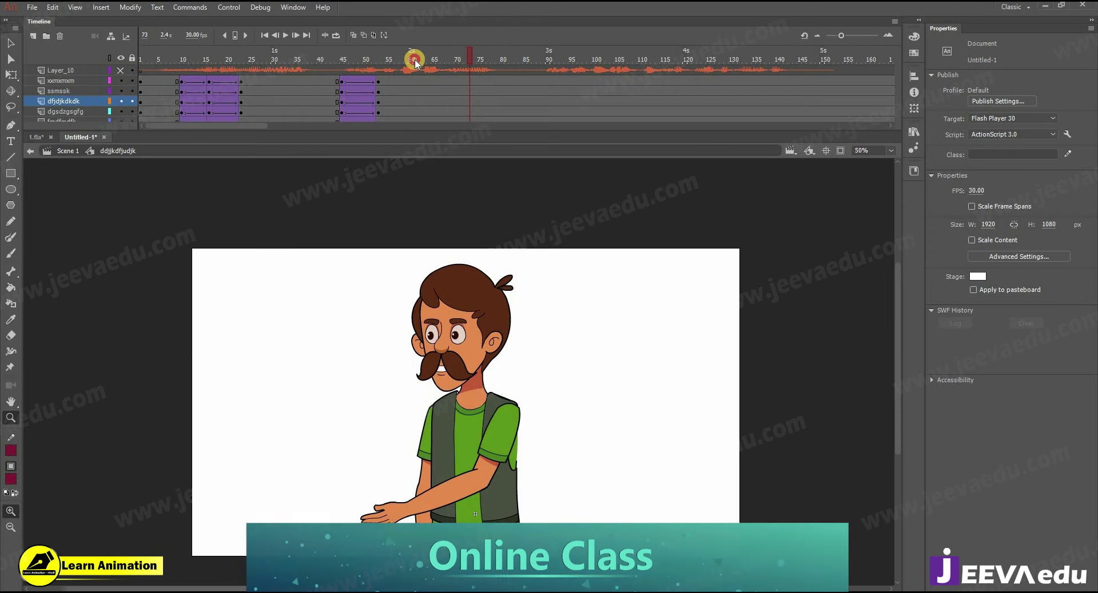
key("Return")
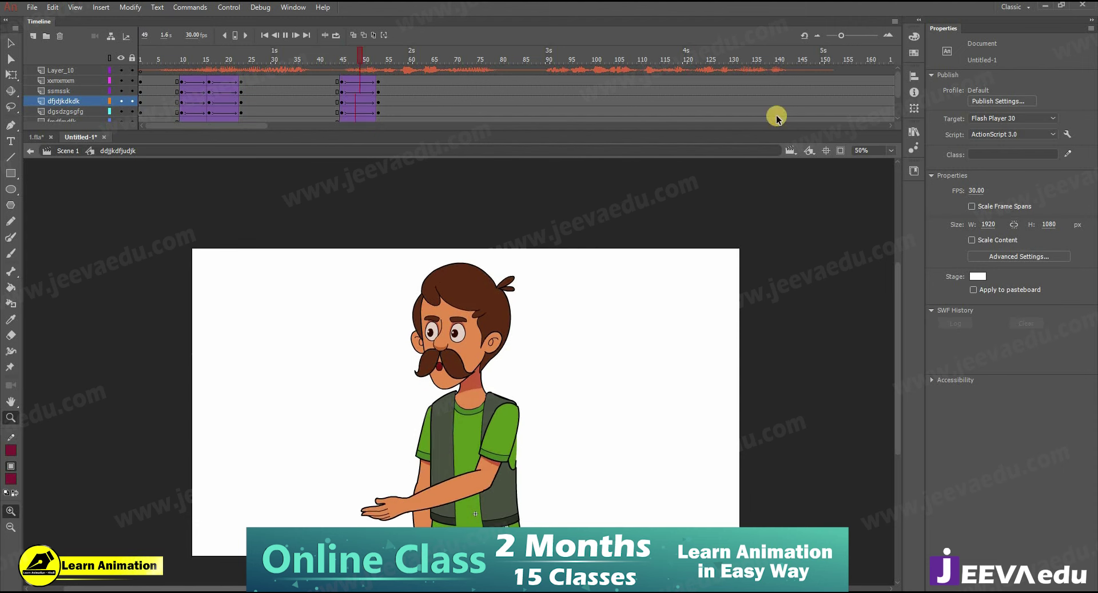
- Hide the audio layer and insert keyframes at frame 88 on all the body layers
left_click(538, 77)
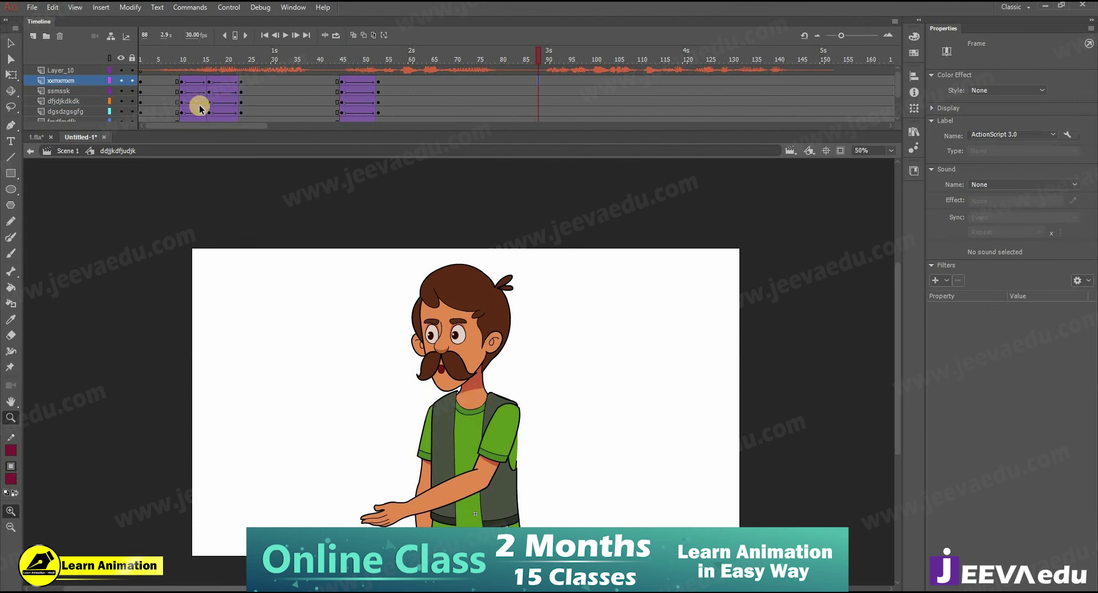
left_click(121, 70)
left_click_drag(551, 88, 543, 109)
scroll(558, 83, "up", 1)
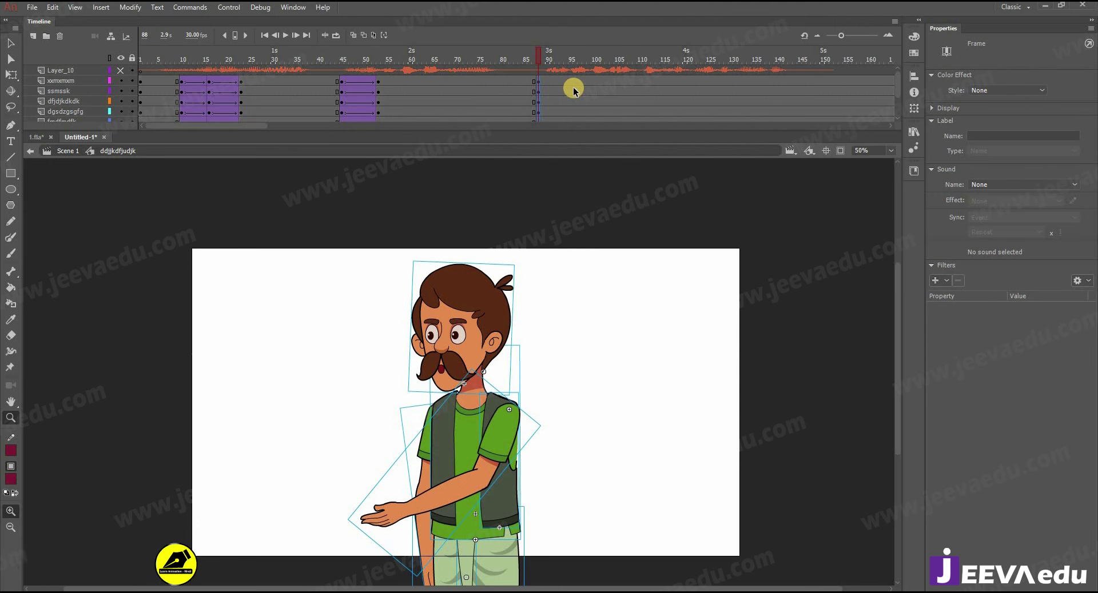
- Insert keyframes at frame 96 on all the body layers and create classic tweens from frame 88 to it
mouse_move(574, 83)
left_mouse_down()
mouse_move(578, 164)
mouse_move(568, 97)
left_mouse_up()
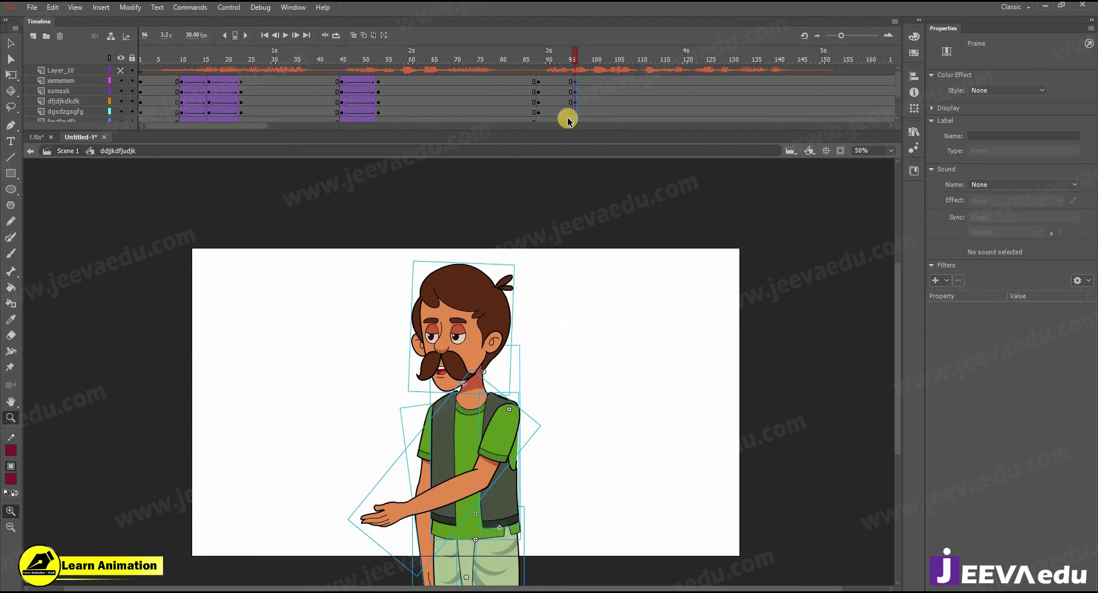
left_click_drag(563, 80, 544, 269)
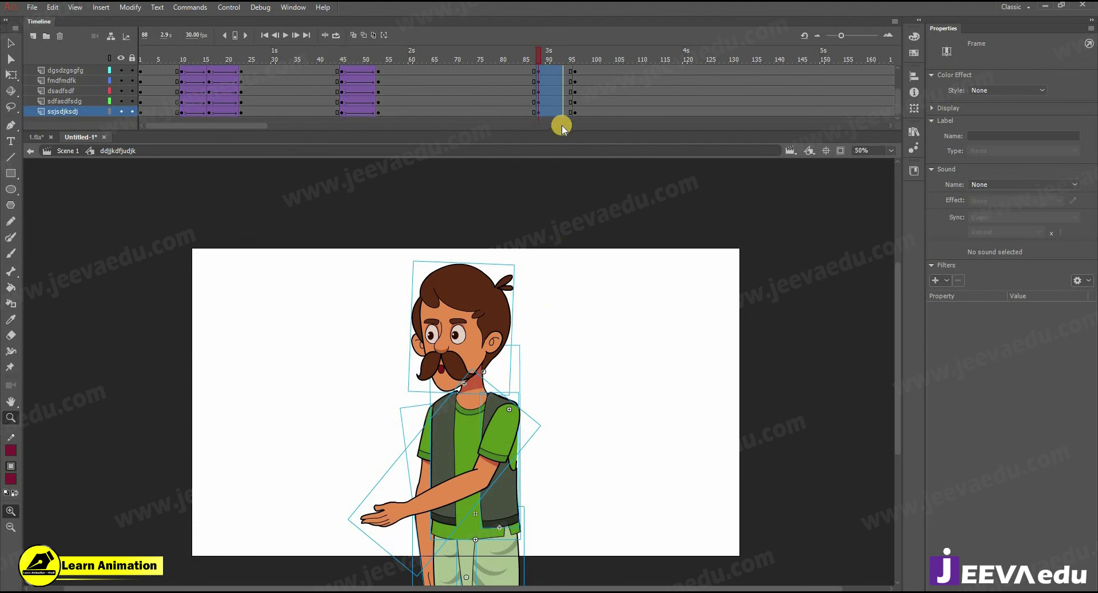
right_click(551, 96)
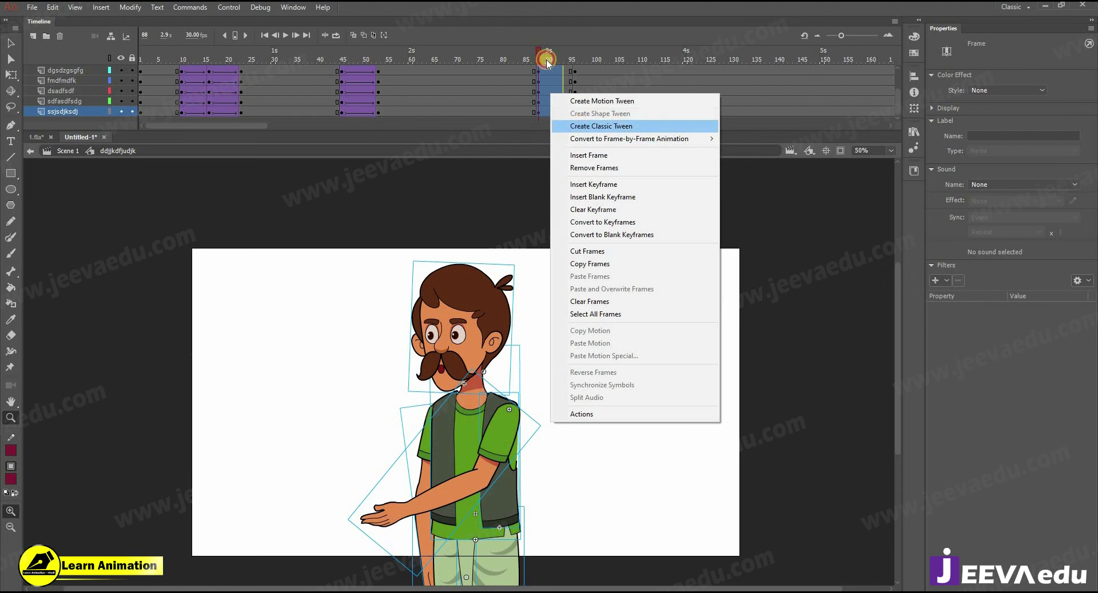
left_click(580, 123)
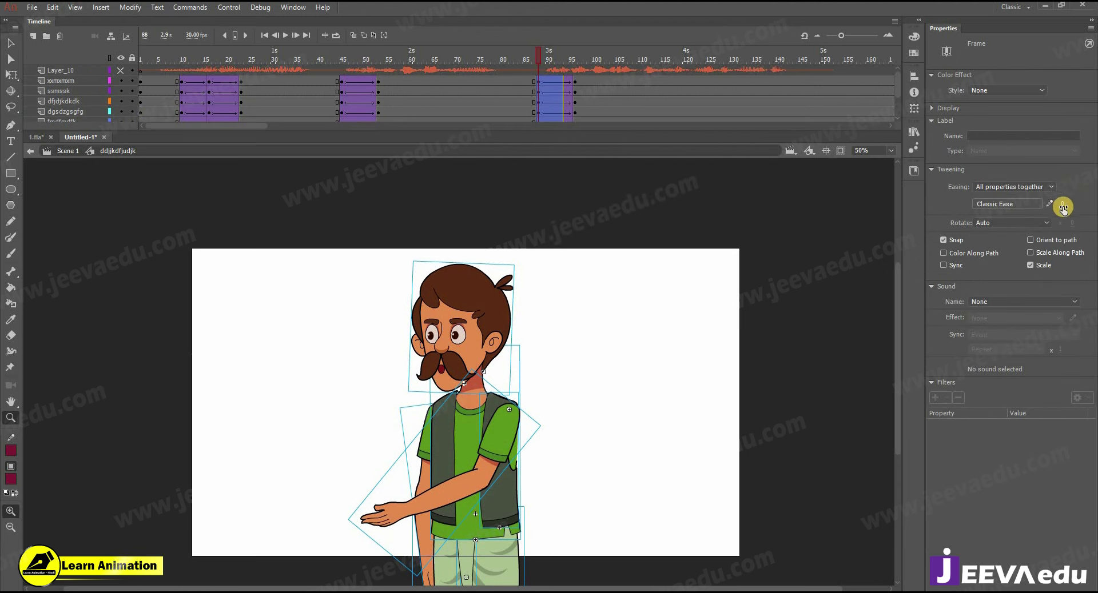
left_click_drag(526, 60, 545, 62)
- At frame 96, rotate the upper body slightly backward and tilt the head with it using Free Transform
left_click(573, 73)
key("v")
left_click_drag(338, 274, 506, 437)
key("q")
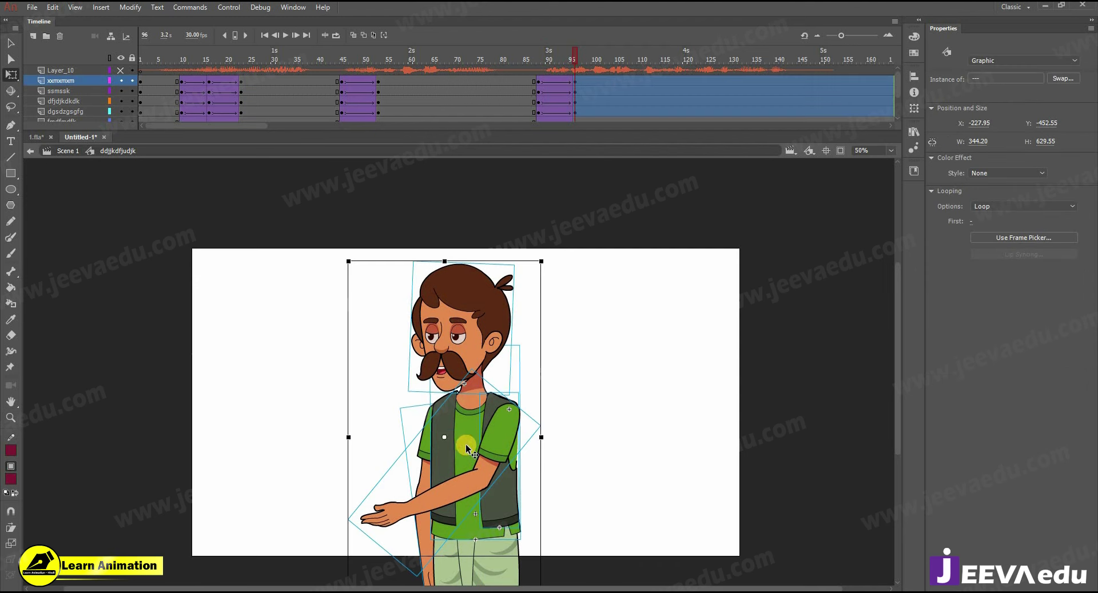
mouse_move(547, 256)
left_mouse_down()
mouse_move(555, 261)
mouse_move(530, 268)
left_mouse_up()
key("Escape")
left_click(510, 313)
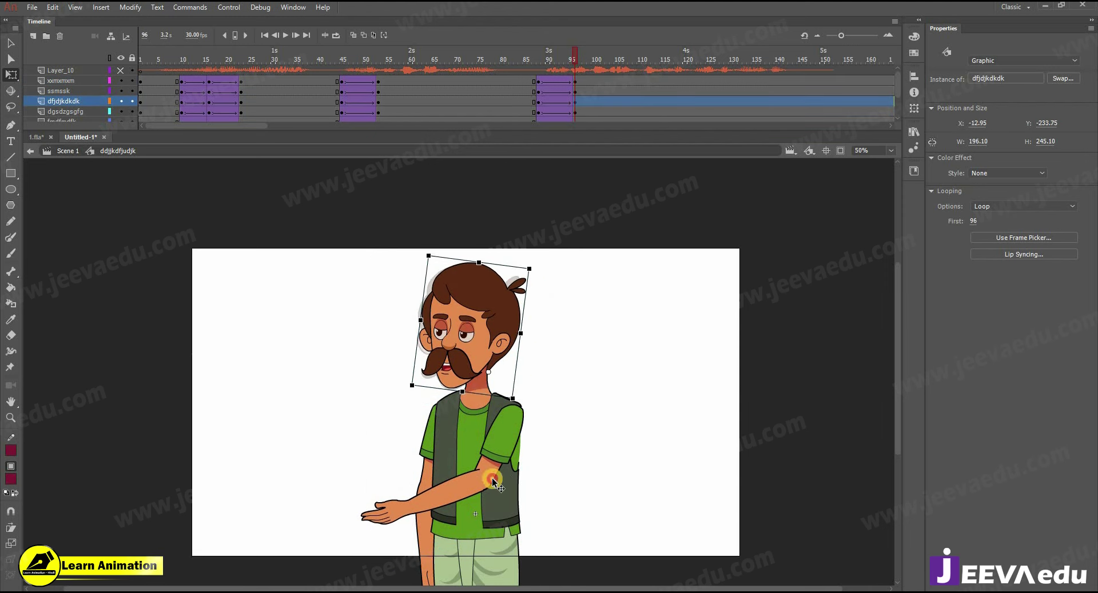
- At frame 96, rotate the raised front arm down beside the body and swing the other arm slightly outward
left_click(492, 482)
left_click_drag(436, 559, 517, 578)
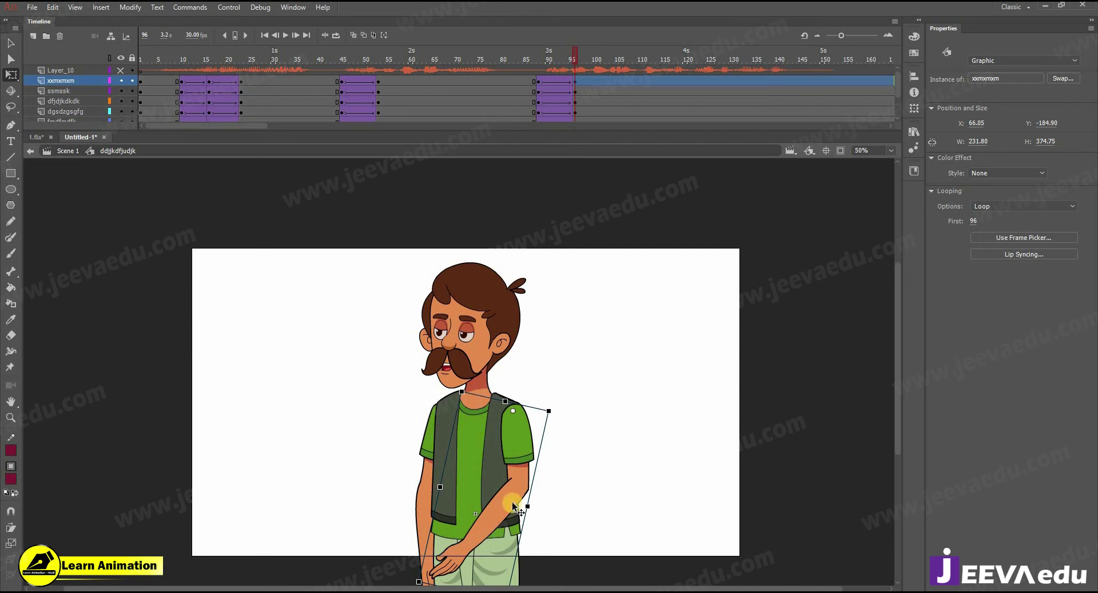
left_click_drag(577, 492, 572, 425)
left_click_drag(509, 536, 498, 535)
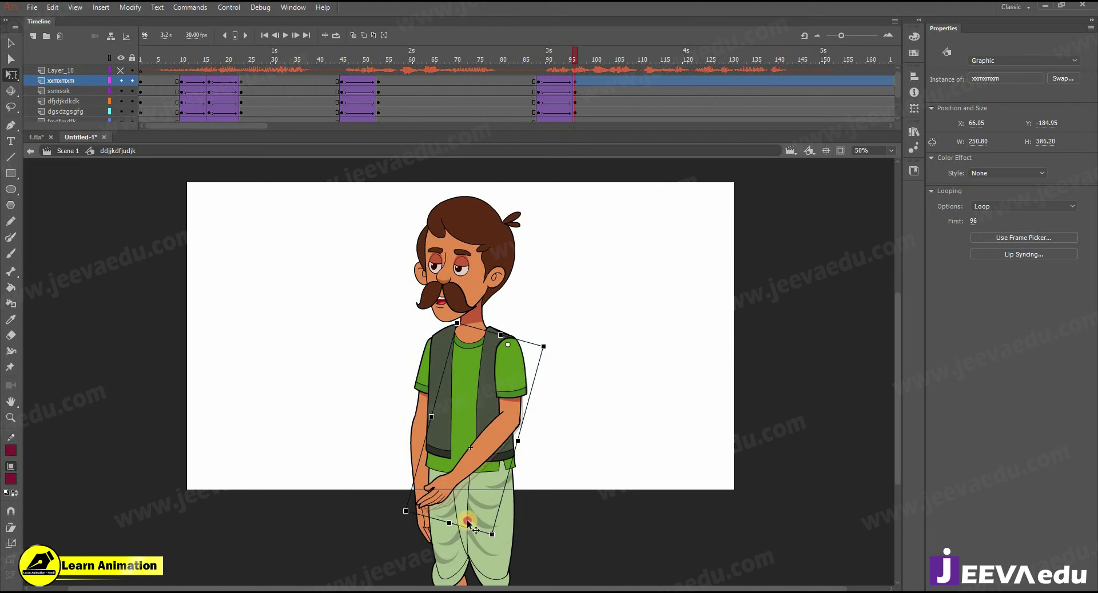
left_click(420, 440)
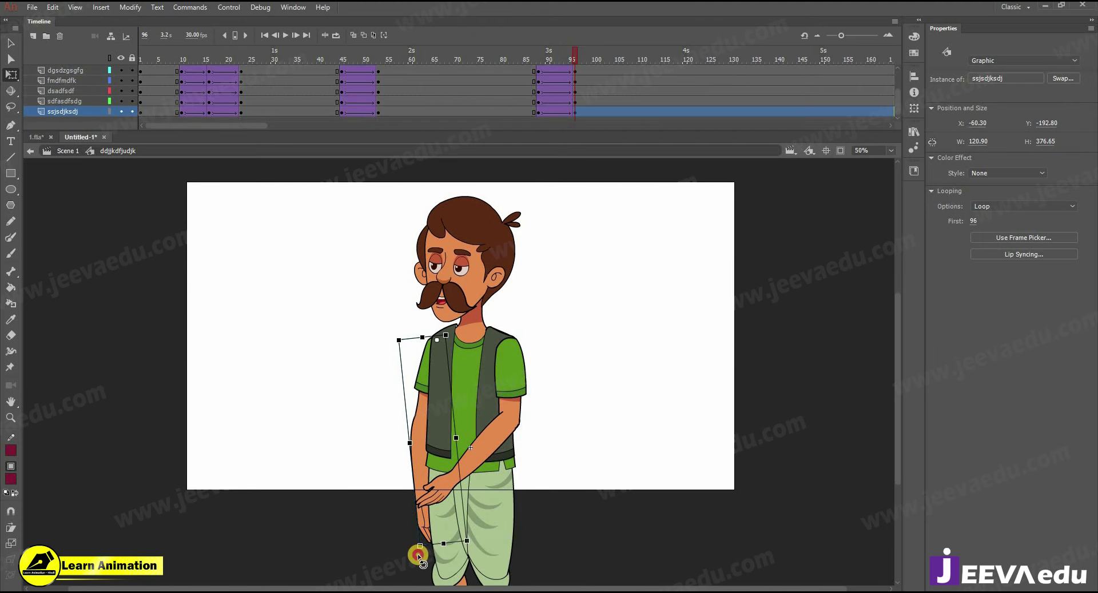
left_click_drag(418, 555, 408, 556)
scroll(564, 60, "up", 2)
left_click_drag(547, 61, 574, 85)
left_click(539, 67)
- Inside the front arm's symbol, keyframe the forearm layer at frames 88 and 96 and create a classic tween between them
double_click(506, 423)
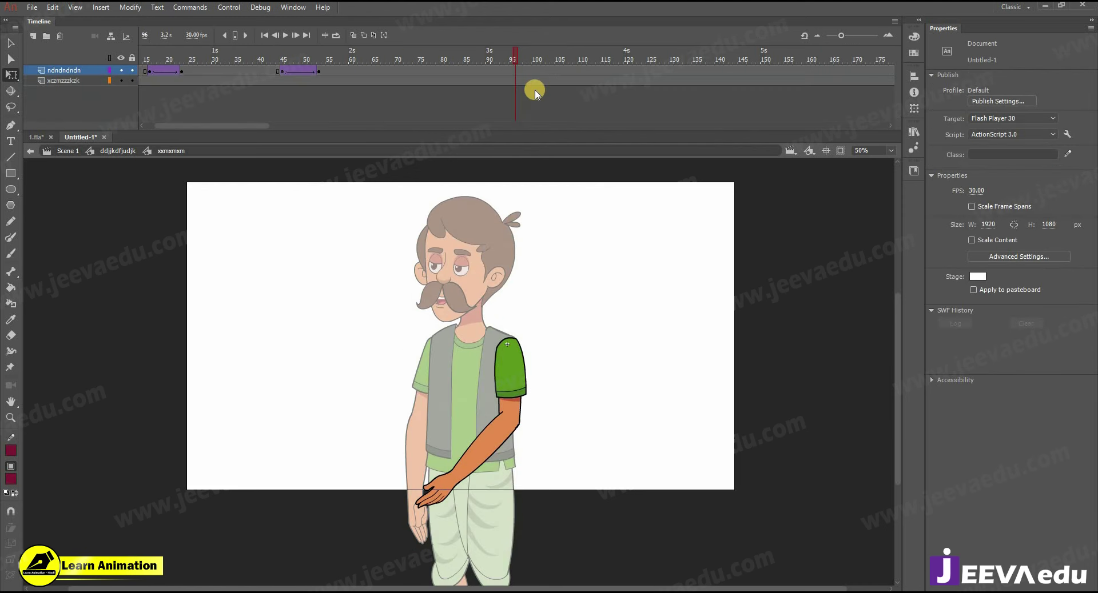
left_click(475, 67)
left_click(475, 68)
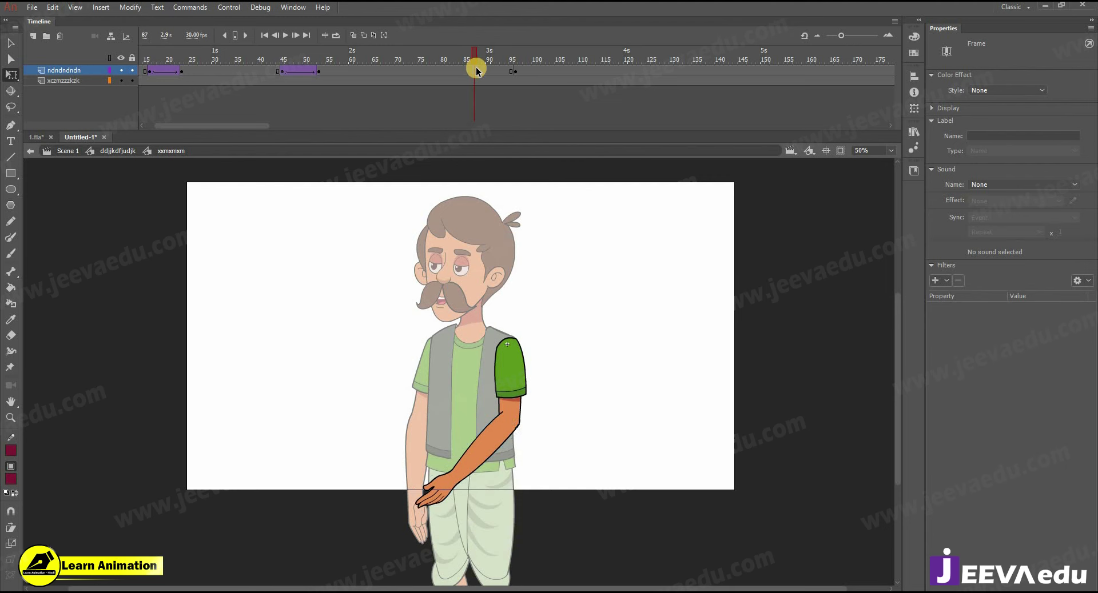
left_click(479, 70)
right_click(499, 70)
left_click(559, 99)
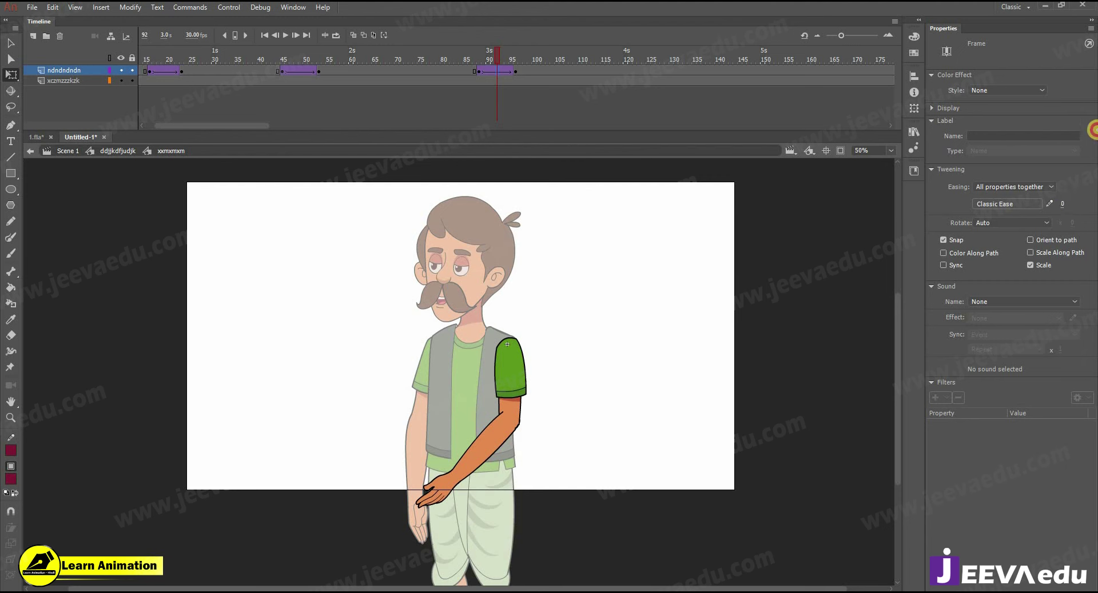
- Rotate the forearm at frame 96 until it lies almost horizontally across the waist, and return to the body timeline
left_click(454, 460)
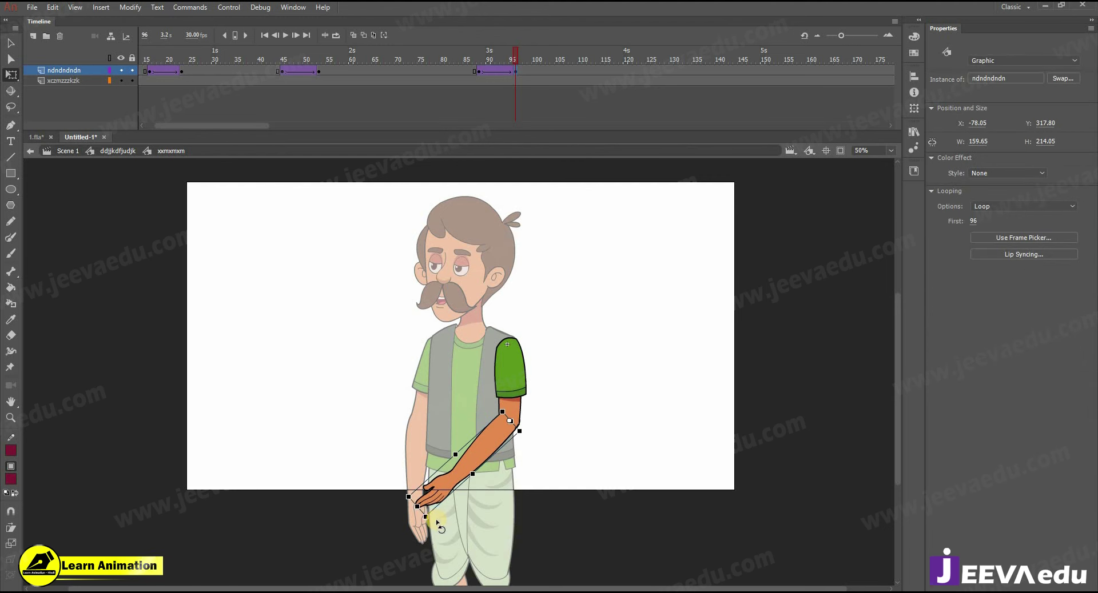
left_click_drag(411, 479, 398, 437)
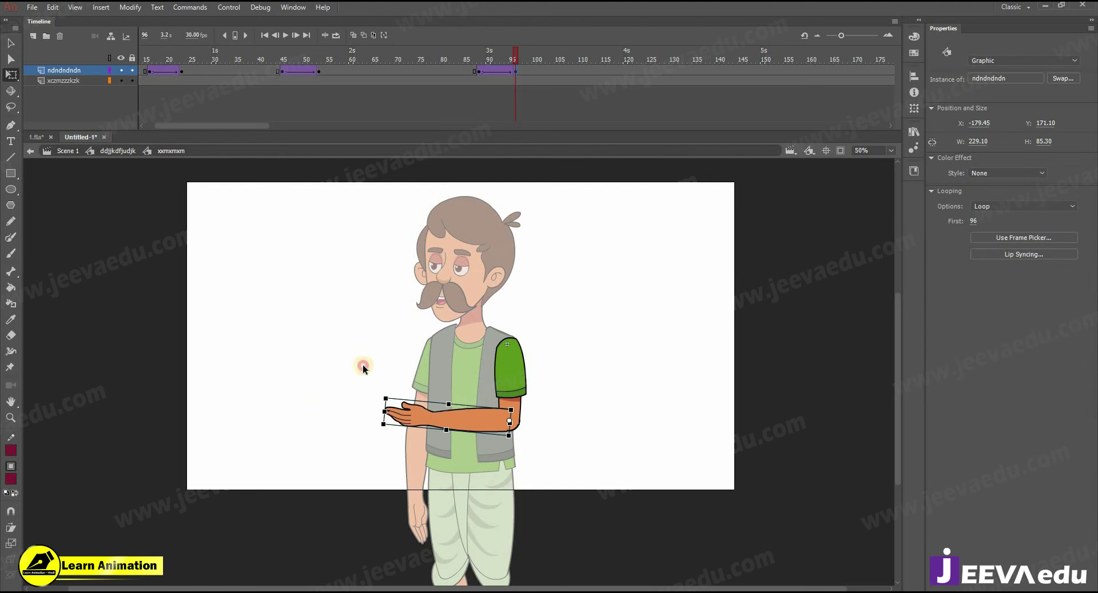
double_click(362, 365)
- Play the body animation from around frame 81 to check the new arm gesture against the audio
left_click(445, 62)
key("Return")
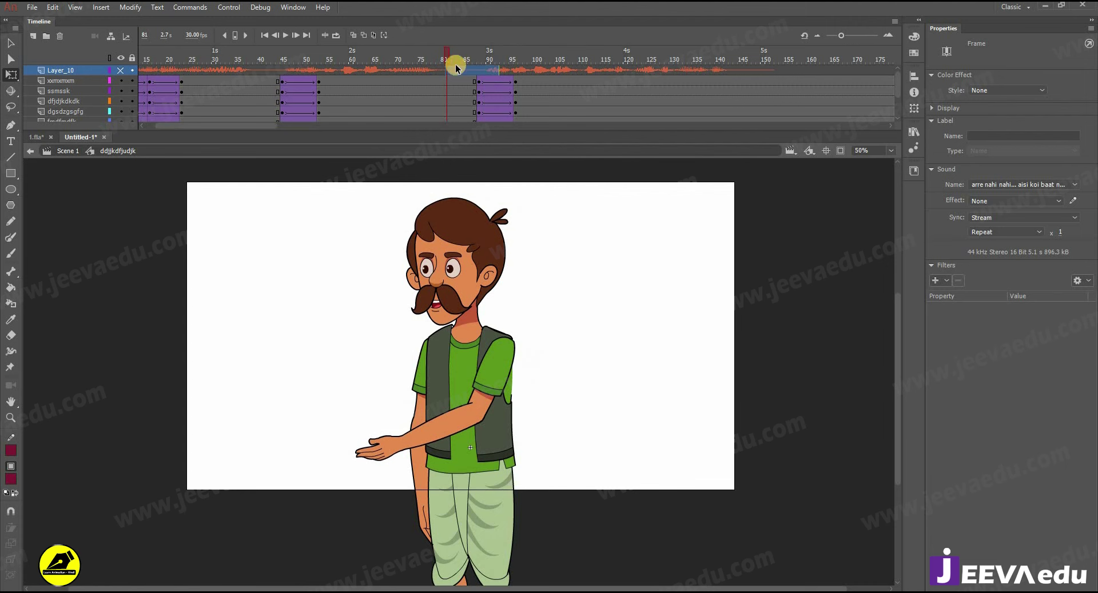
key("Return")
left_click(445, 61)
key("Return")
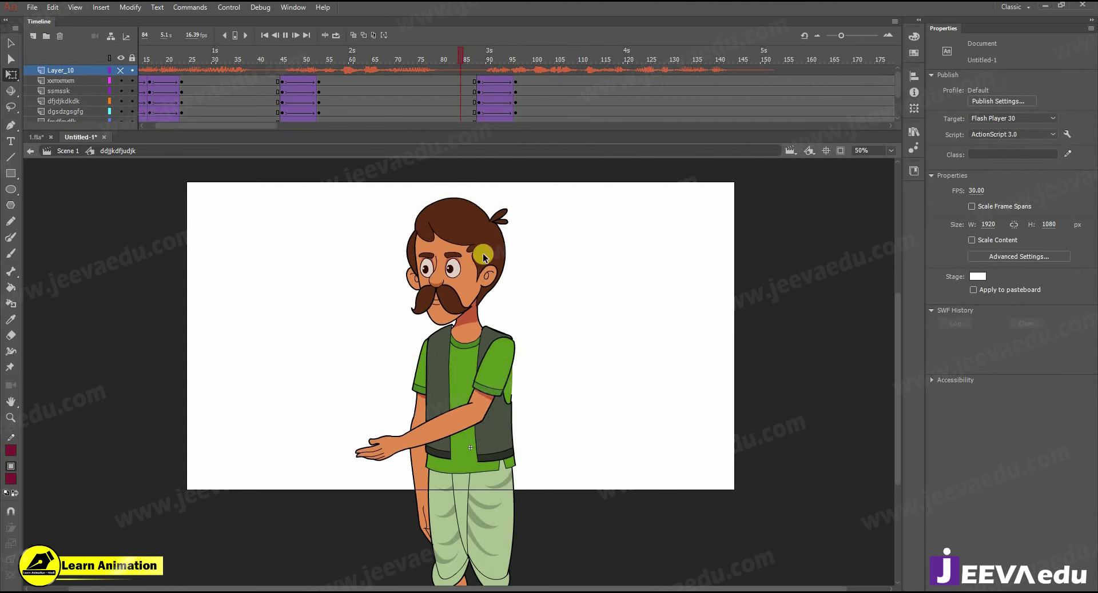
key("Return")
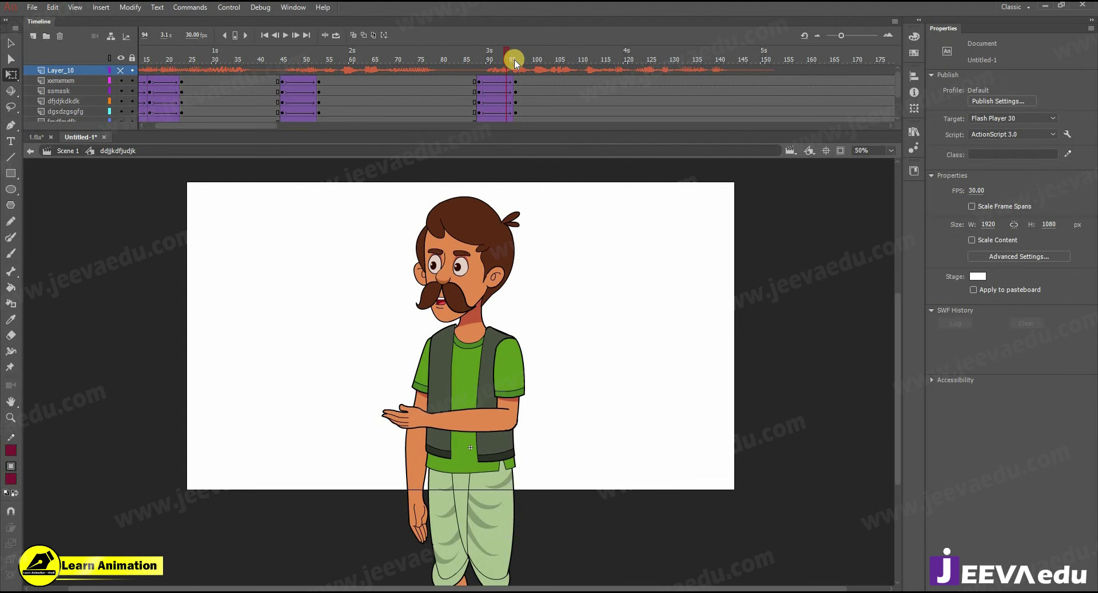
left_click_drag(514, 63, 576, 64)
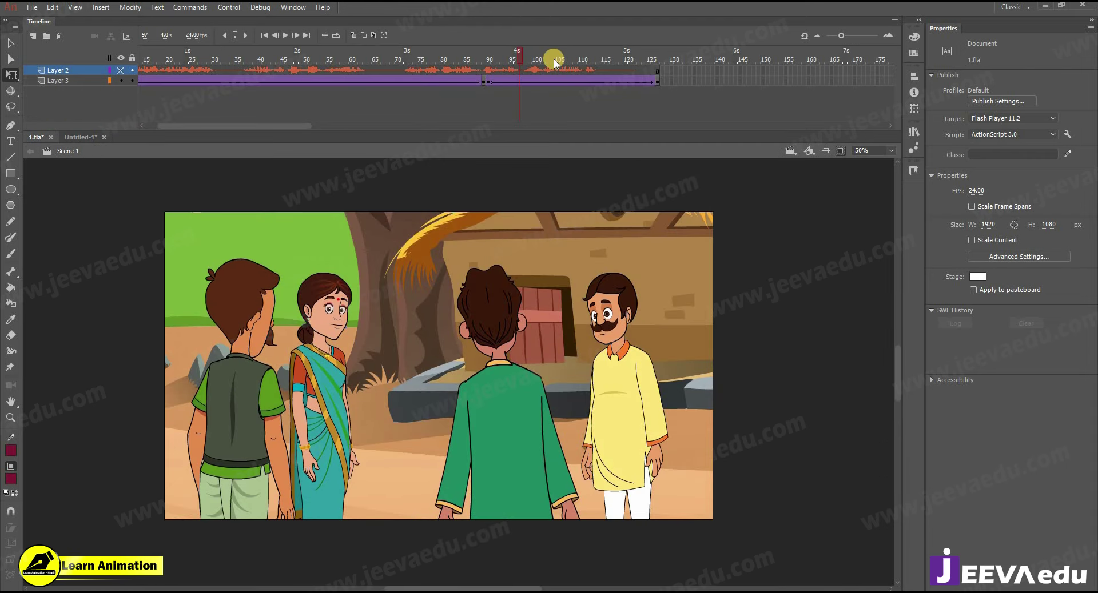
- Check the reference animation in 1.fla up to its last frame at 127, and return to the body timeline in Untitled-1
left_click(704, 74)
key("Return")
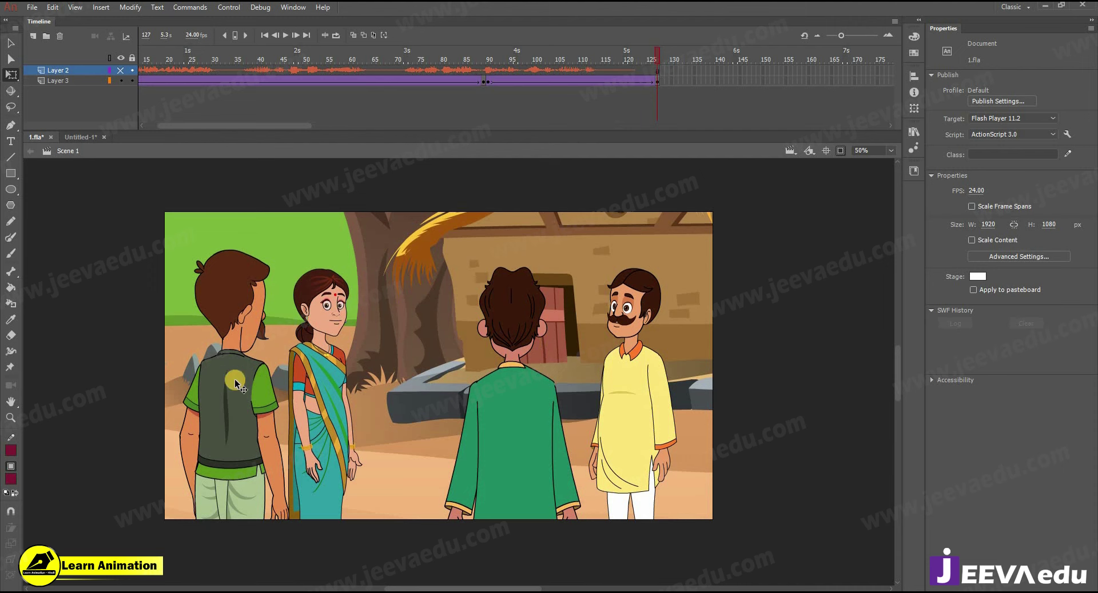
left_click(237, 375)
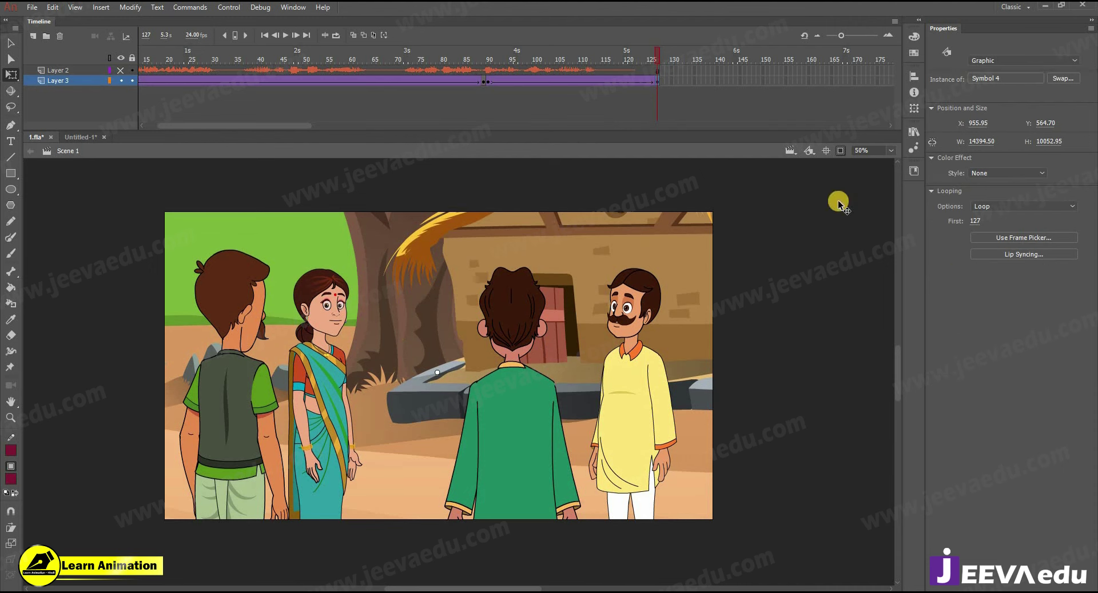
left_click(516, 86)
key("Return")
left_click(324, 127)
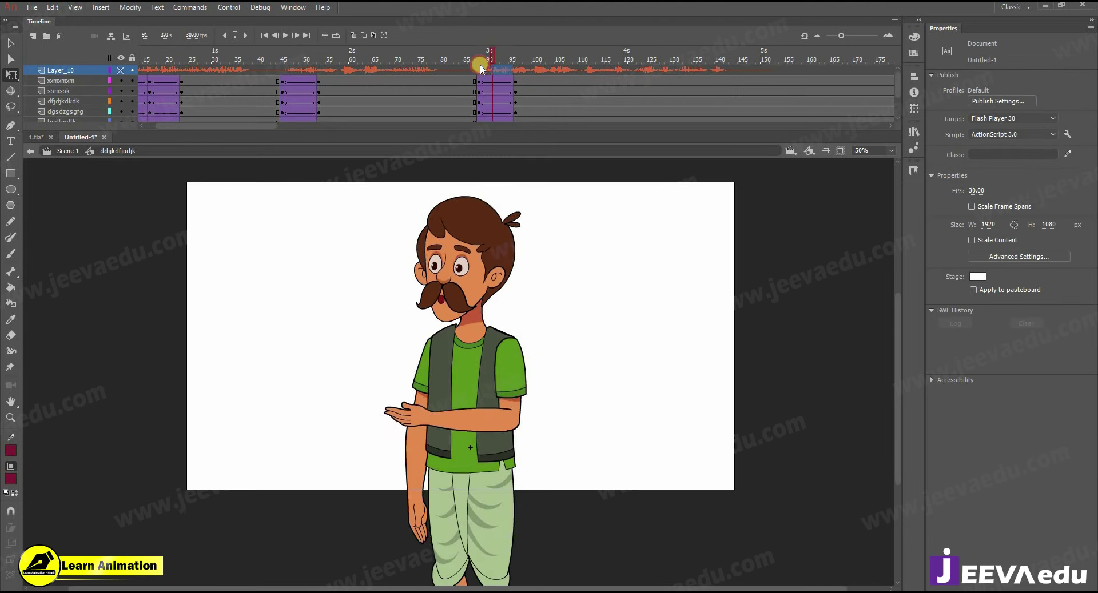
- Play the body animation from around frame 19 through all the gestures and scrub to about frame 105
left_click_drag(569, 61, 165, 57)
left_click(166, 57)
key("Return")
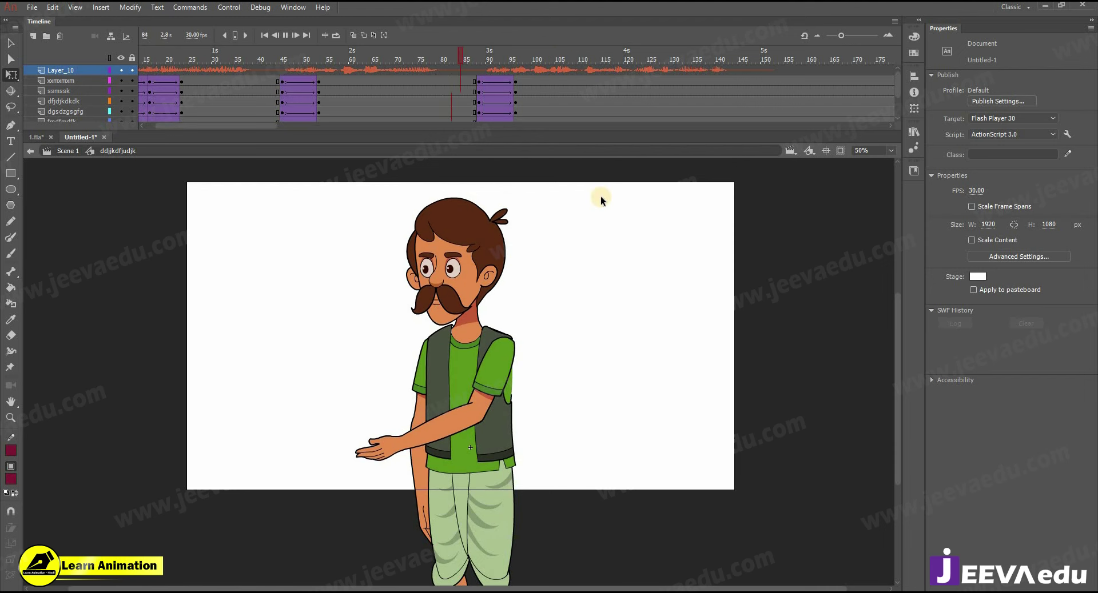
left_click(574, 84)
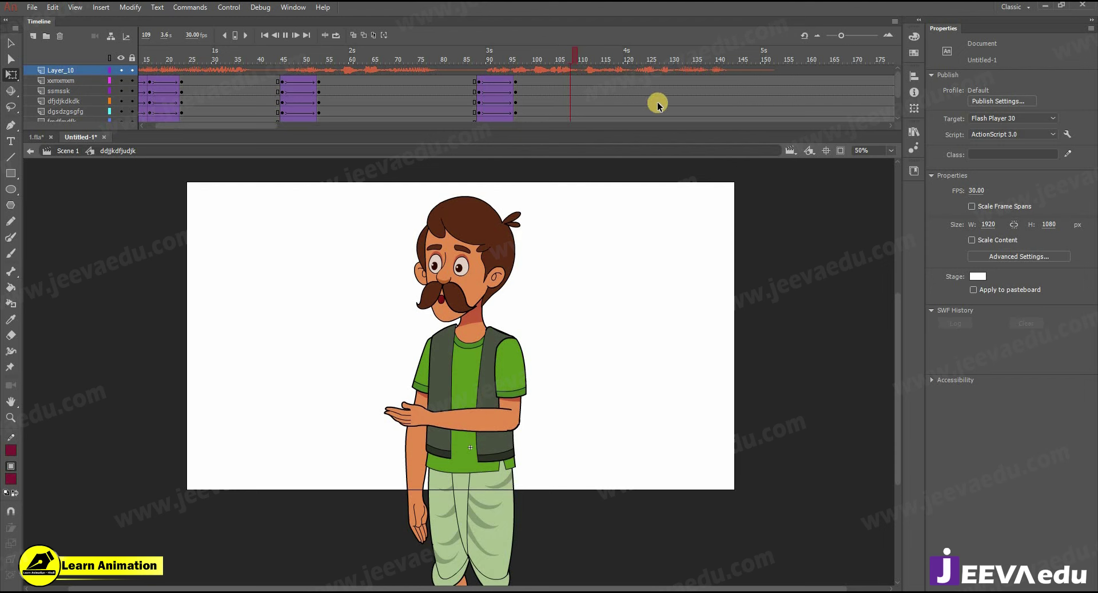
left_click(621, 70)
left_click_drag(522, 58, 555, 67)
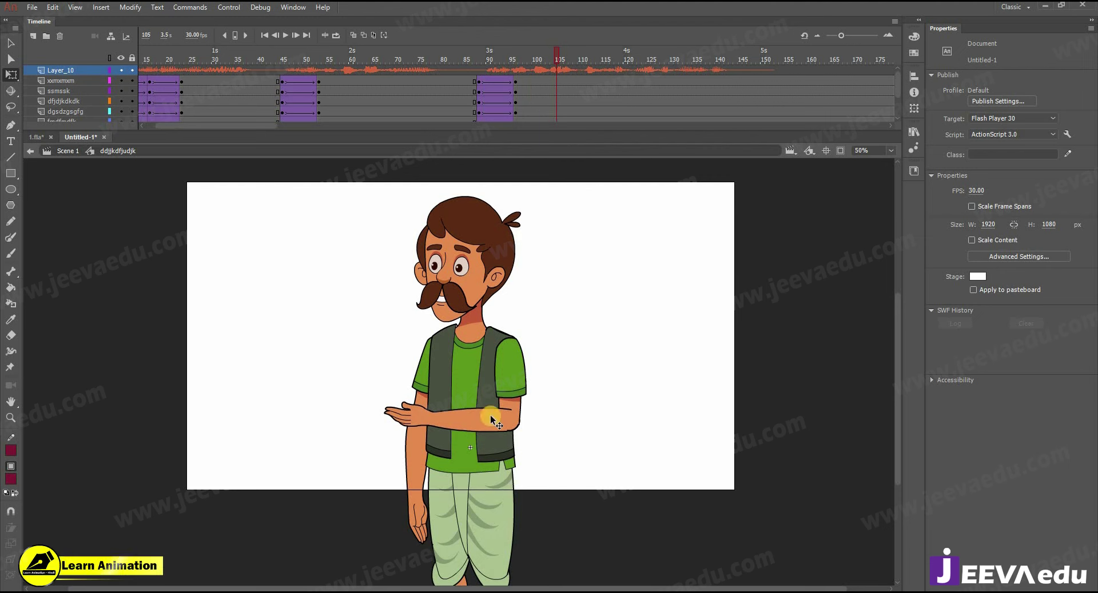
- Return to Scene 1 in Untitled-1, rewind to the first frame and play the whole character's animation
left_click(76, 152)
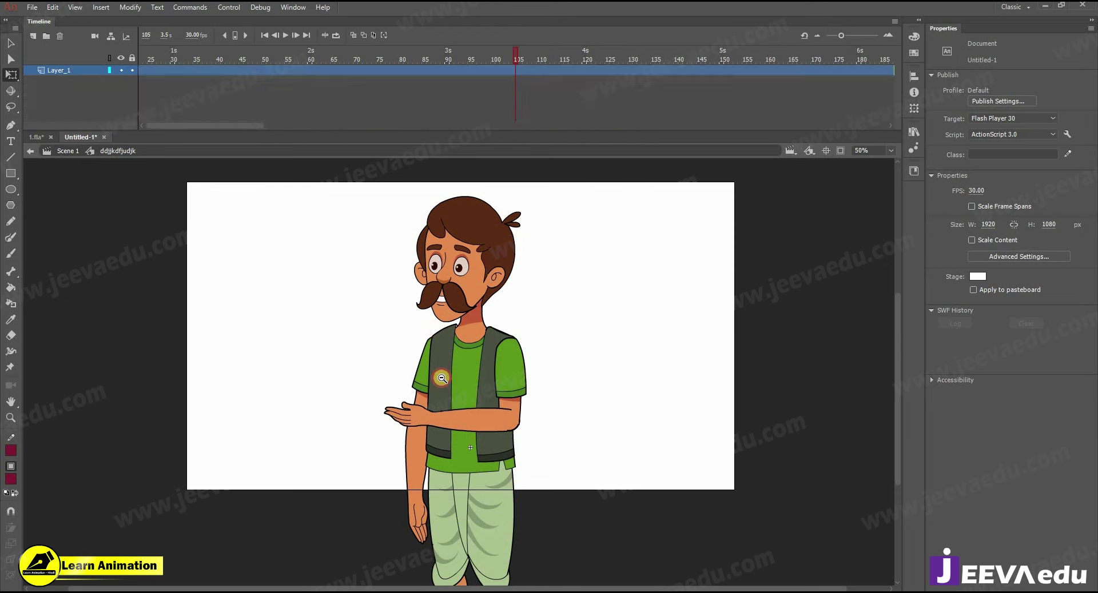
left_click(464, 407)
left_click_drag(463, 405, 467, 365)
left_click_drag(514, 54, 1, 126)
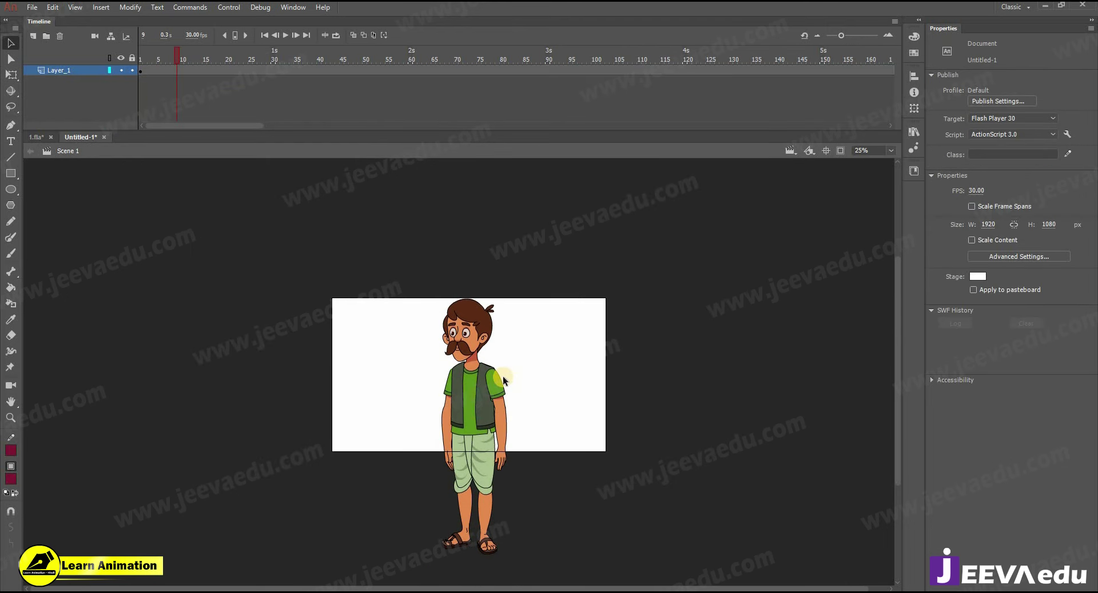
key("z")
left_click(503, 382)
key("Return")
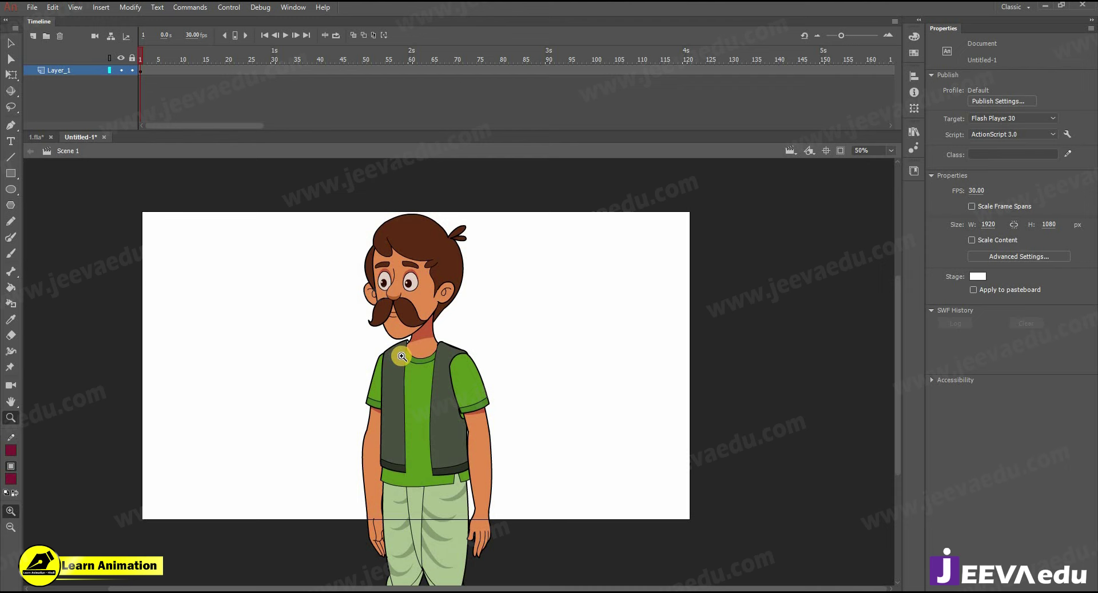
- Convert the whole character in Scene 1 to a graphic symbol and open that symbol for editing
left_click(402, 357, "alt")
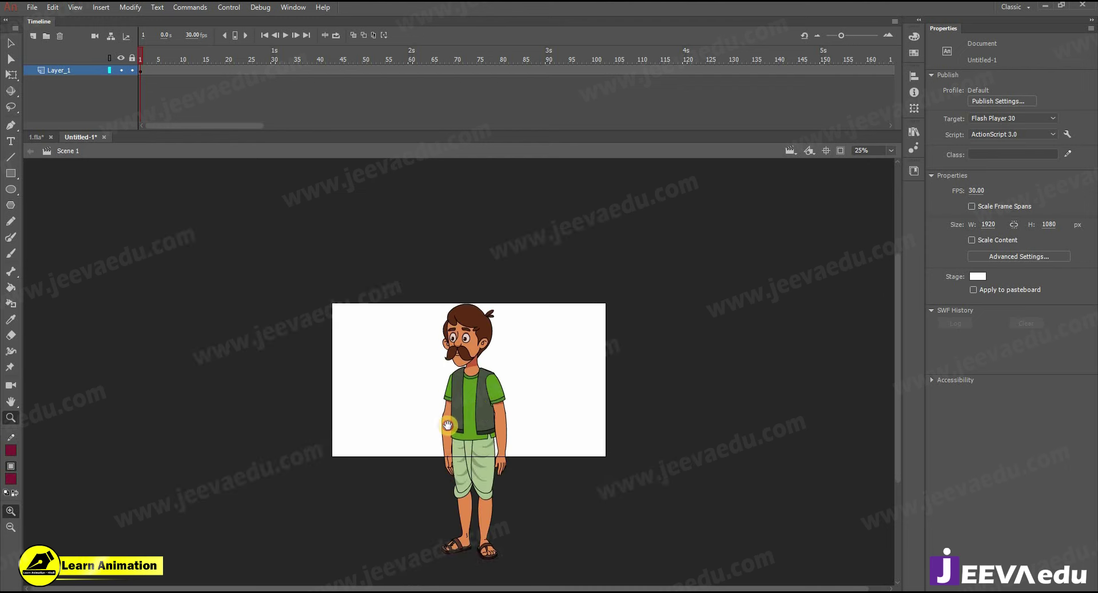
key("v")
left_click(468, 394)
left_click_drag(479, 391, 480, 391)
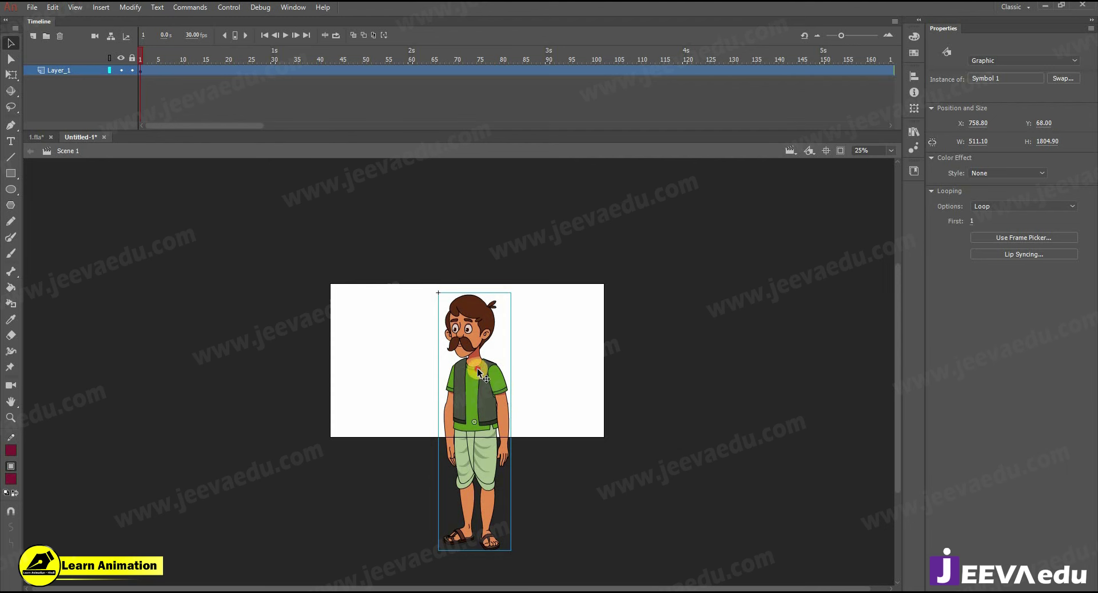
double_click(479, 373)
- Extend the character layer's frames to cover the animation and add a new layer above it
left_click_drag(241, 71, 679, 86)
key("F5")
left_click_drag(615, 61, 0, 34)
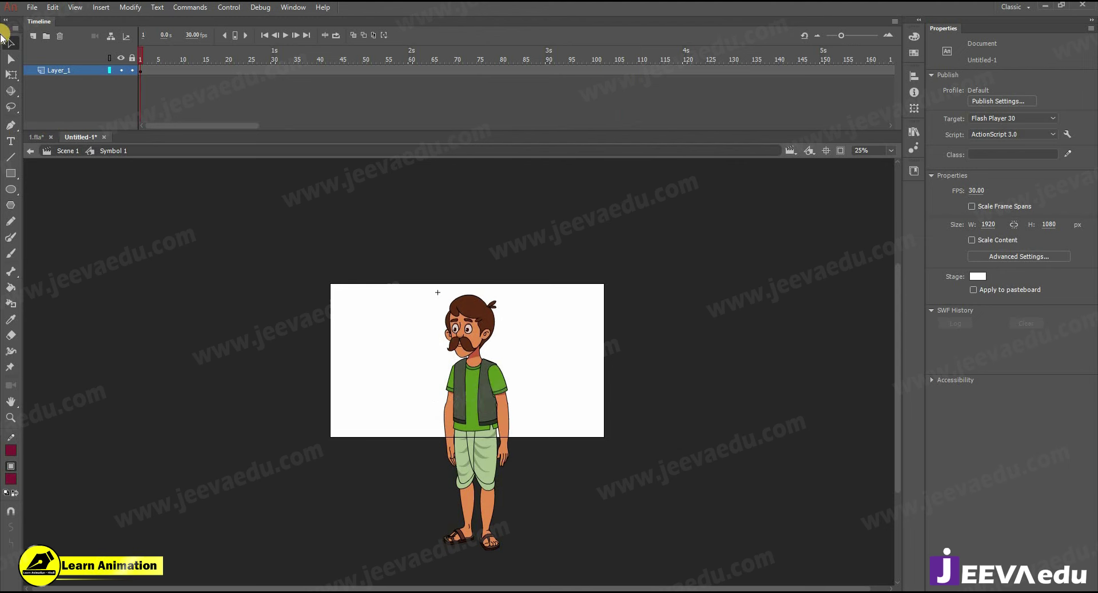
left_click(32, 37)
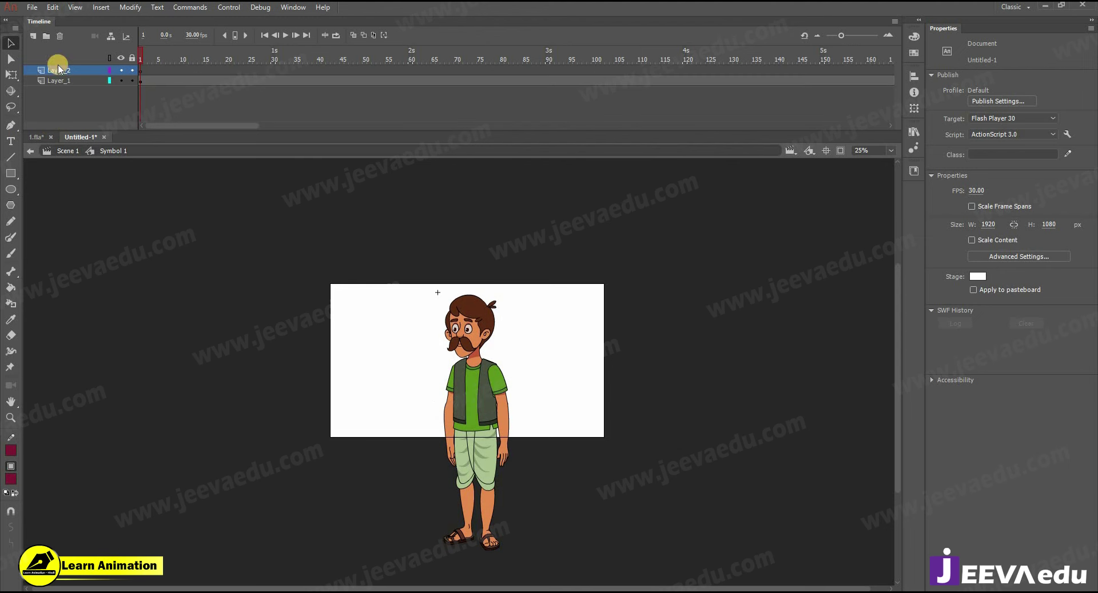
- Switch to 1.fla, view the scene at 25% zoom and open its Symbol 4 for editing
left_click(39, 137)
key("z")
key("ctrl+minus")
left_click(839, 151)
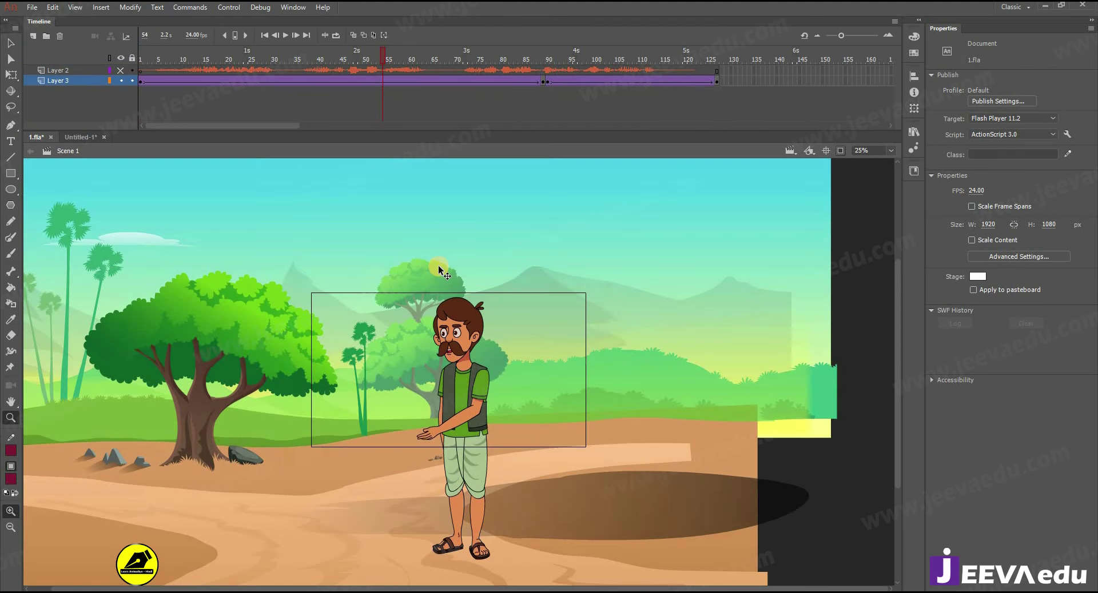
left_click_drag(130, 64, 115, 73)
double_click(364, 323)
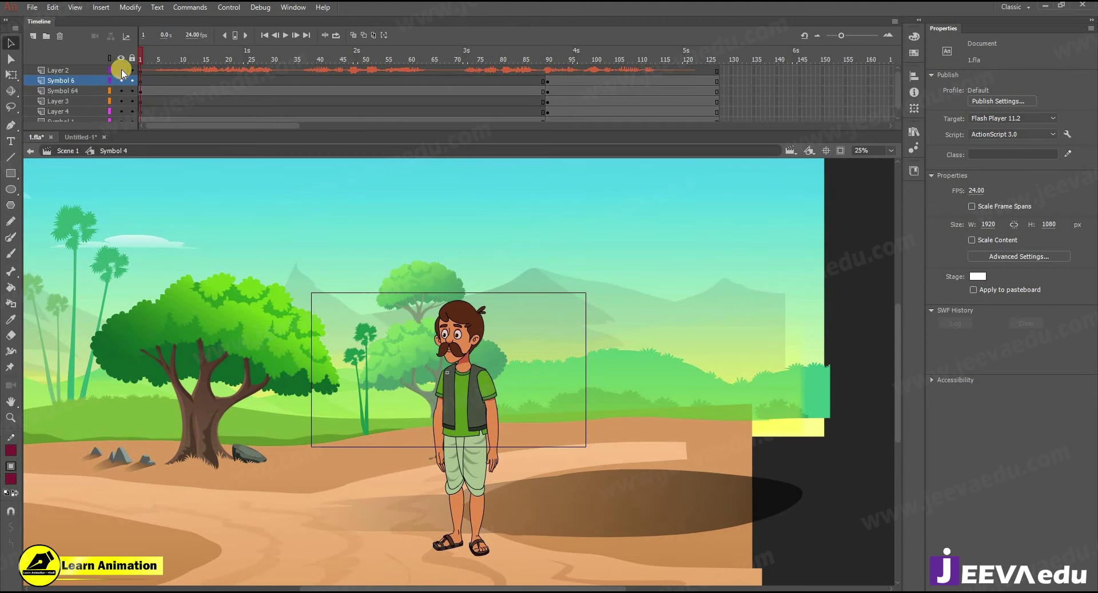
- Hide Layer 2 in Symbol 4 of 1.fla and copy the whole background symbol behind the man
left_click(410, 400, "alt")
left_click_drag(376, 395, 307, 418)
key("ctrl+z")
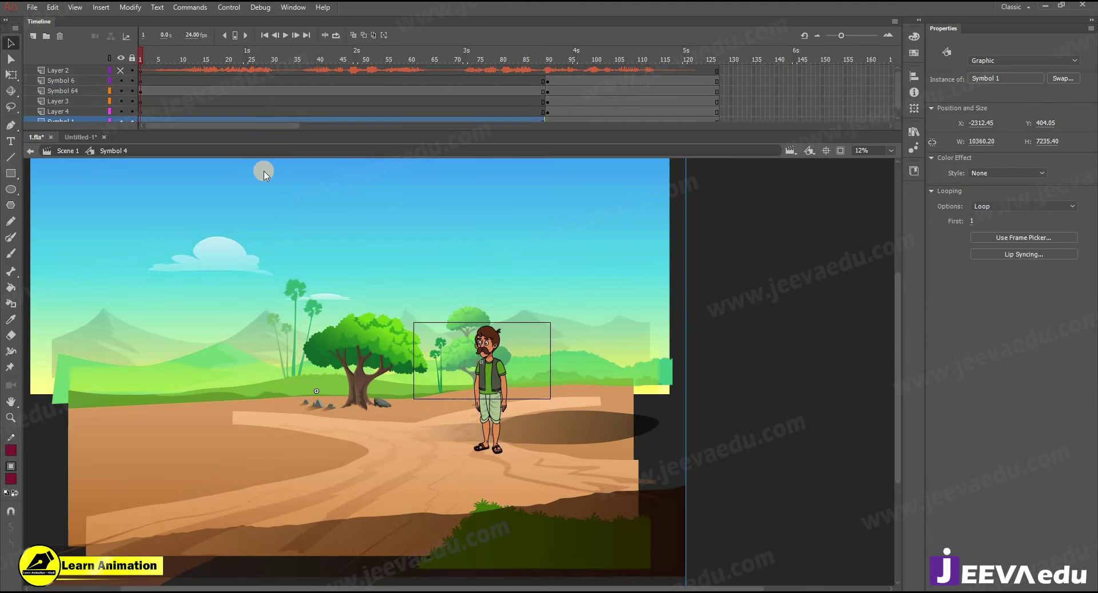
- Switch to Untitled-1 and move Layer_2 below Layer_1 inside Symbol 1
left_click(86, 137)
left_click(142, 70)
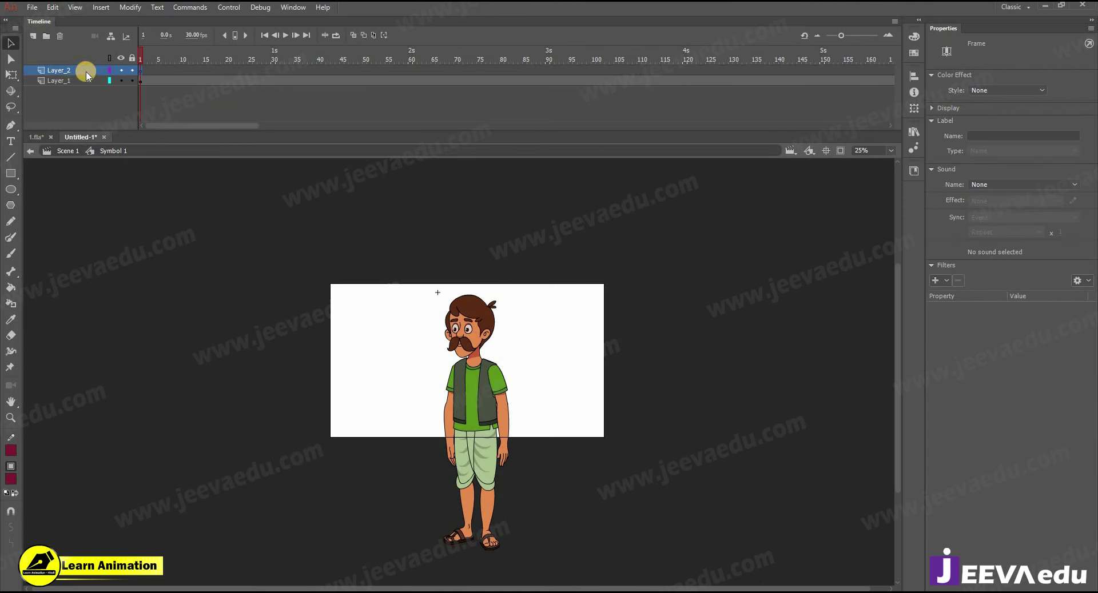
left_click_drag(86, 71, 84, 99)
- Try to paste the copied background directly into Layer_2 of Symbol 1
left_click(454, 350)
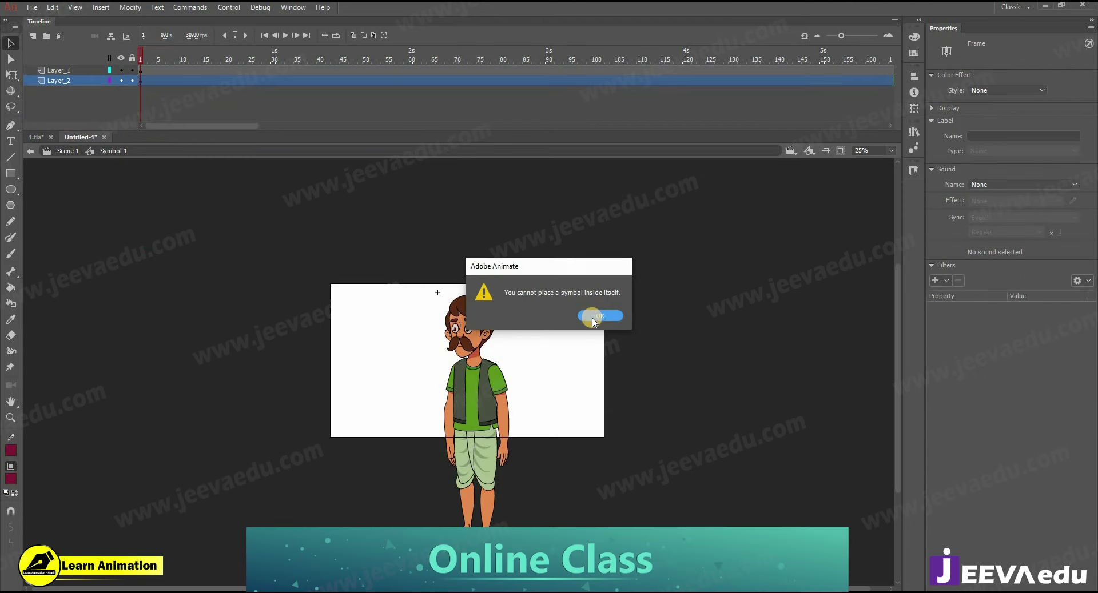
left_click(597, 314)
right_click(274, 331)
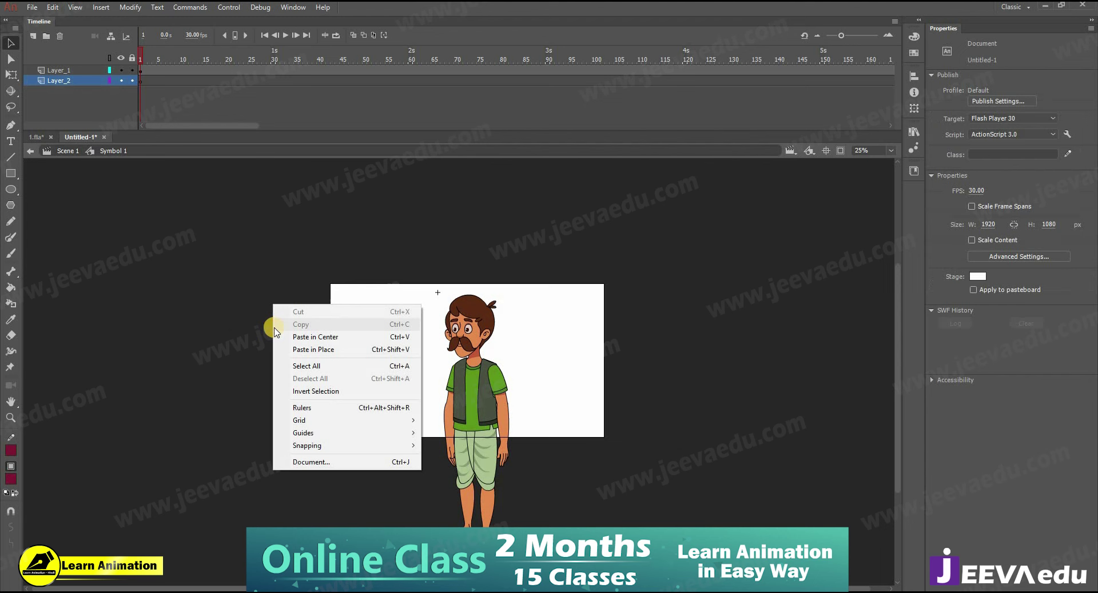
left_click(311, 337)
left_click(594, 318)
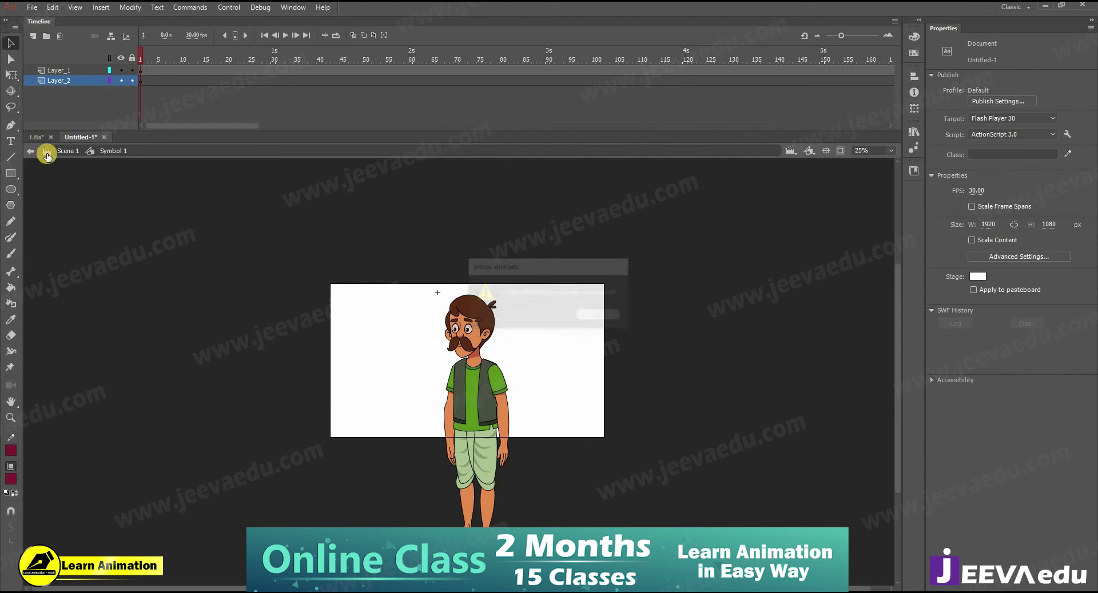
- Return to Scene 1 and paste the background there, putting duplicate library items into a folder
left_click(66, 151)
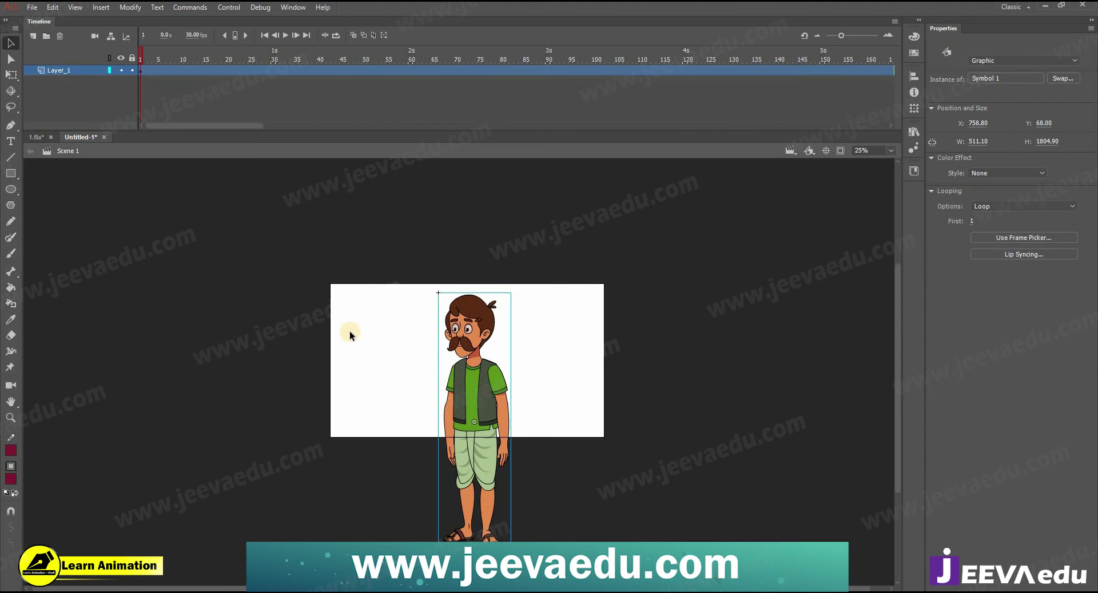
left_click(406, 343)
key("ctrl+v")
left_click(553, 313)
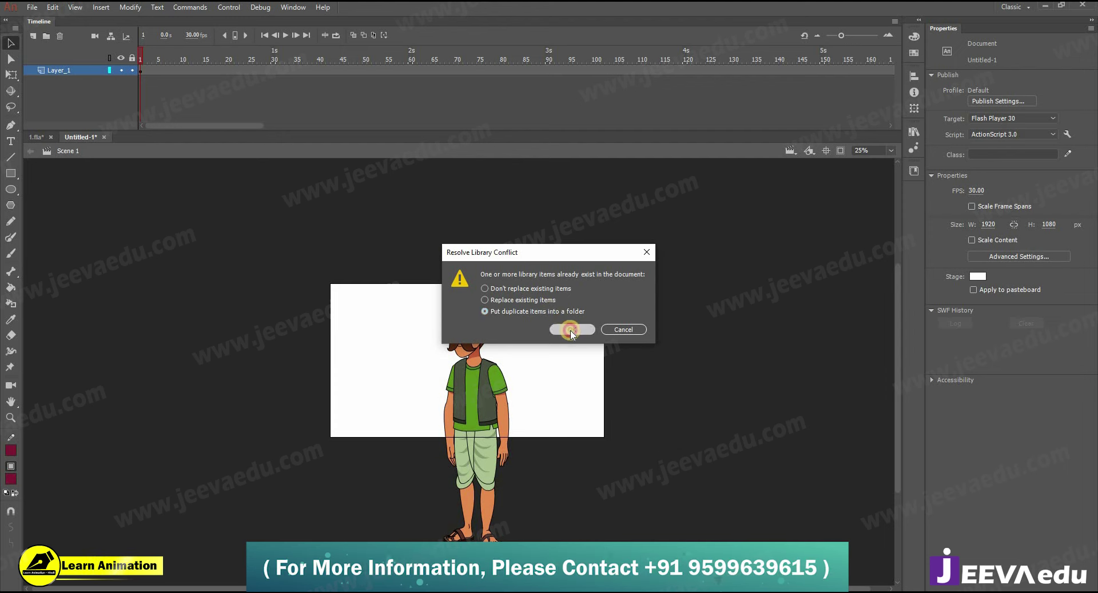
left_click(573, 330)
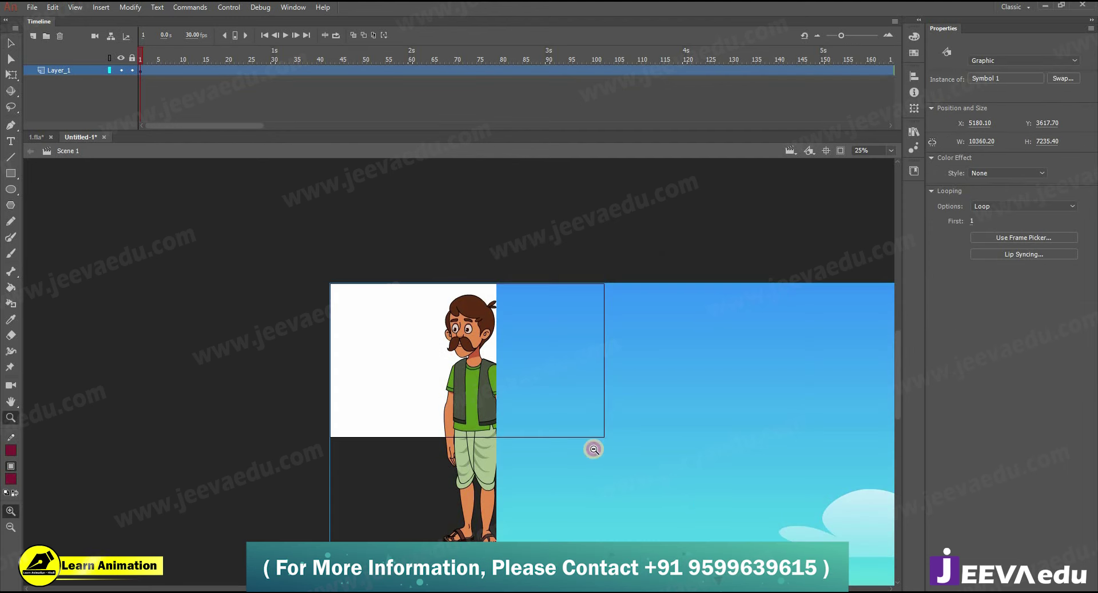
- Scale the pasted background down to about 4518 by 3155 px with Free Transform and cut it from Scene 1
left_click(593, 448, "alt")
left_click(593, 448, "alt")
left_click_drag(616, 459, 566, 435)
key("q")
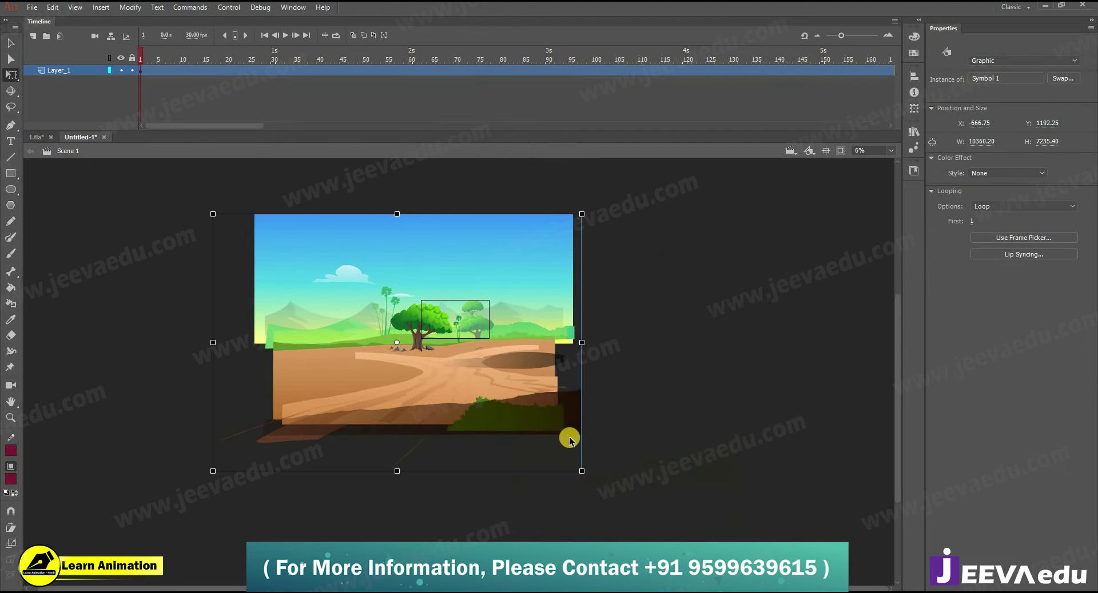
key("ctrl+z")
left_click(563, 432)
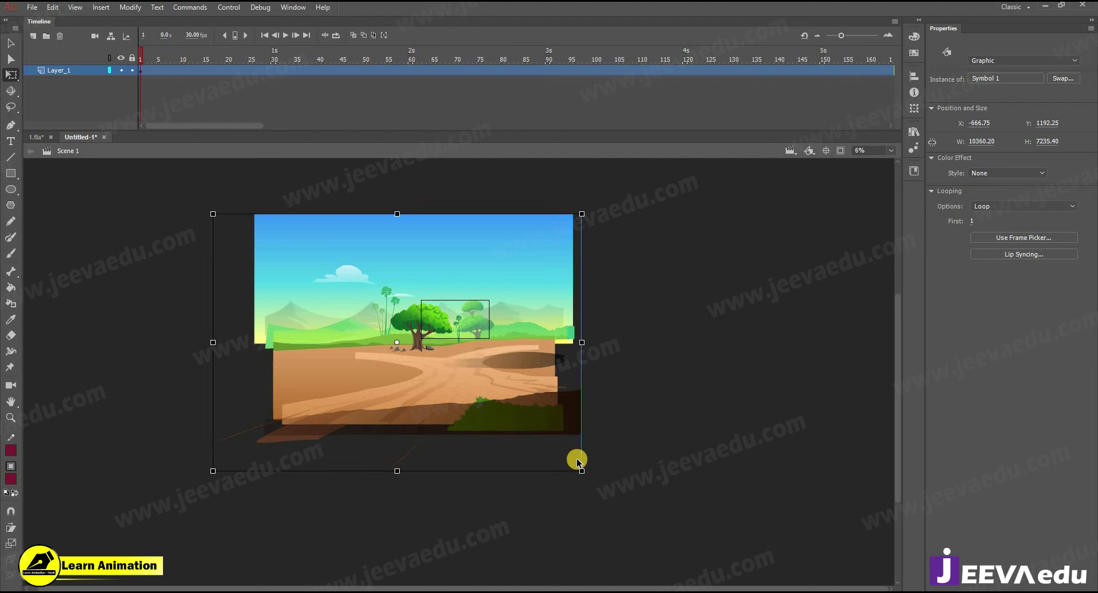
left_click_drag(503, 401, 505, 402)
key("ctrl+x")
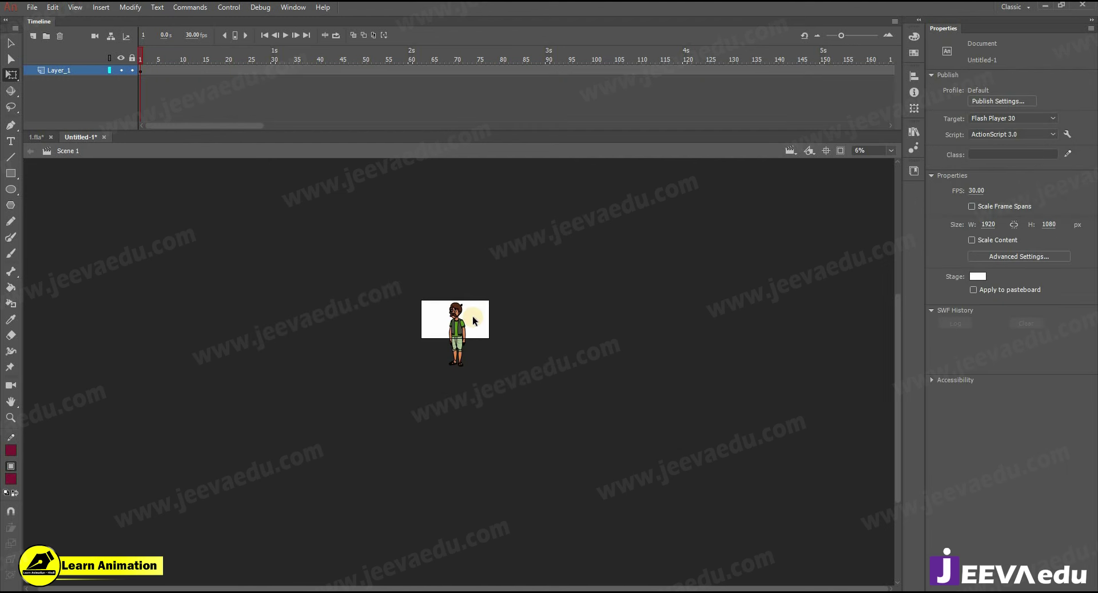
- Open Symbol 1, paste the background into Layer_2 behind the character and clip the view to the stage
key("z")
left_click(464, 339)
left_click(458, 388)
key("v")
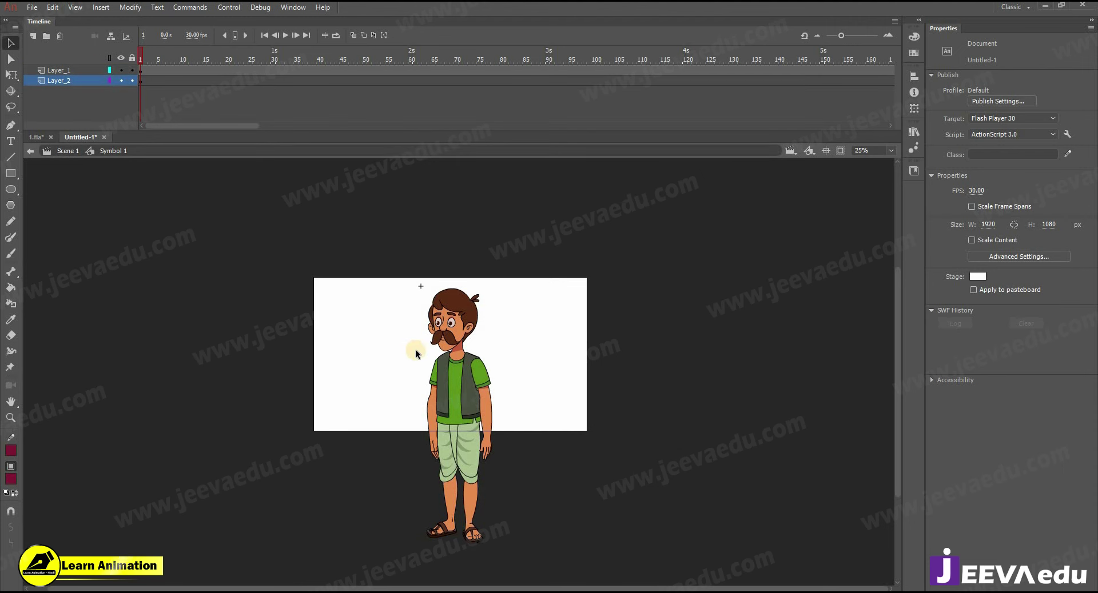
key("ctrl+v")
left_click_drag(560, 387, 474, 405)
left_click(840, 151)
key("z")
left_click(497, 359)
key("v")
- Switch to 1.fla, clip Symbol 4's view to the stage to examine its background framing, and return to Untitled-1
left_click(30, 137)
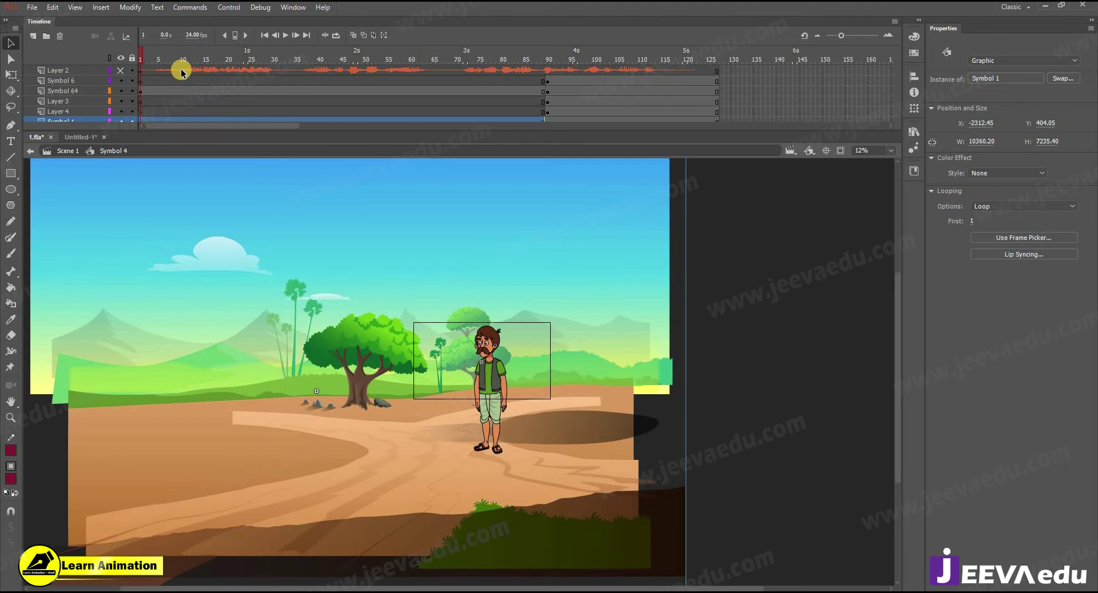
left_click(787, 95)
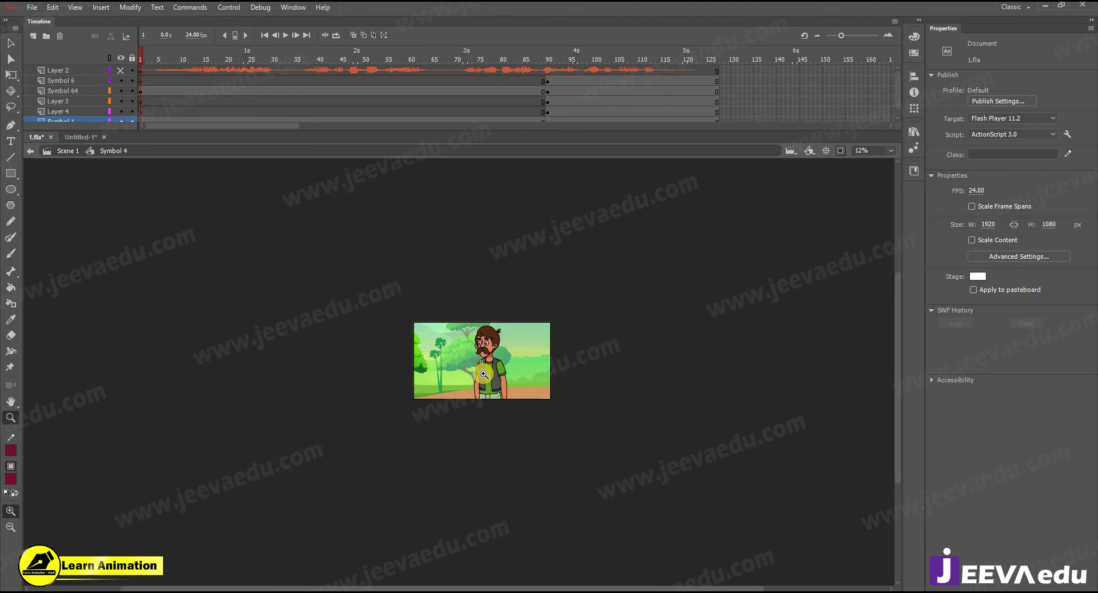
left_click(483, 374)
left_click_drag(414, 385, 428, 431)
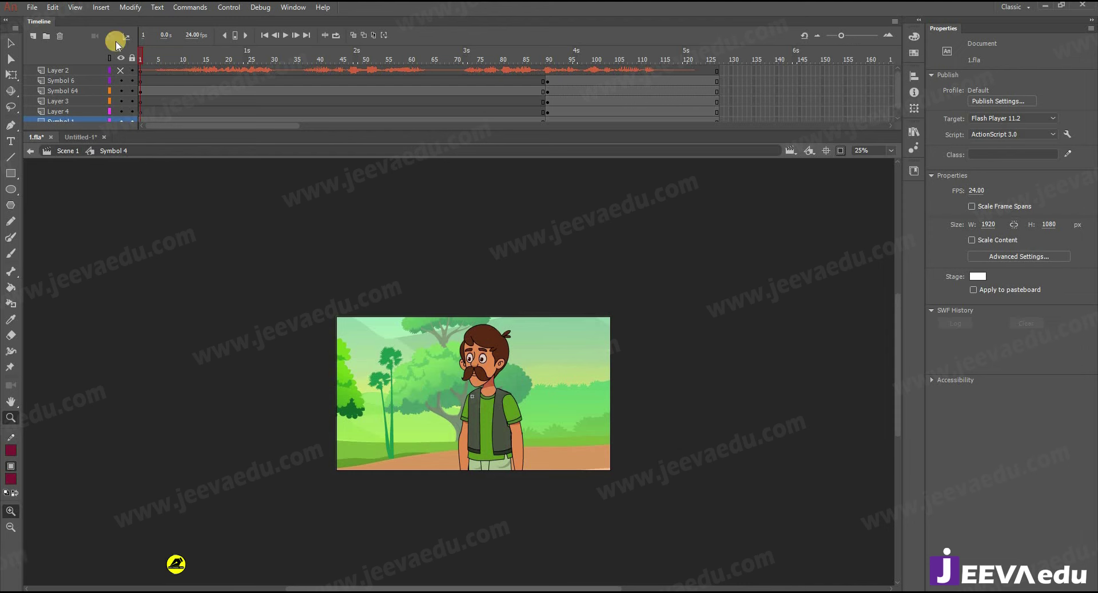
key("ctrl+Tab")
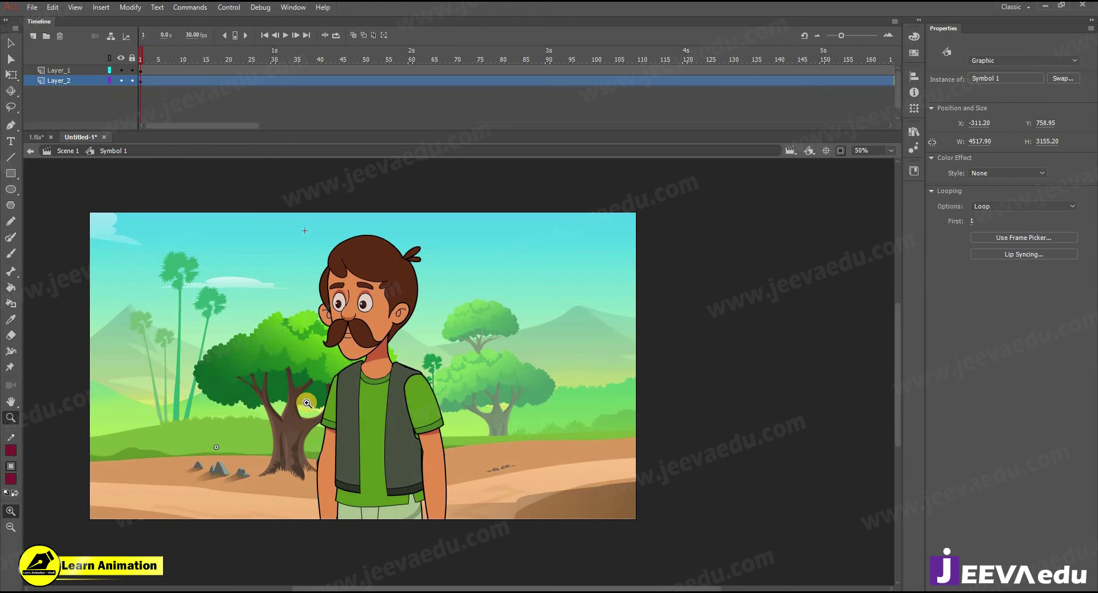
- Reposition the background behind the character to about X -811, Y 634
key("v")
left_click_drag(142, 388, 171, 405)
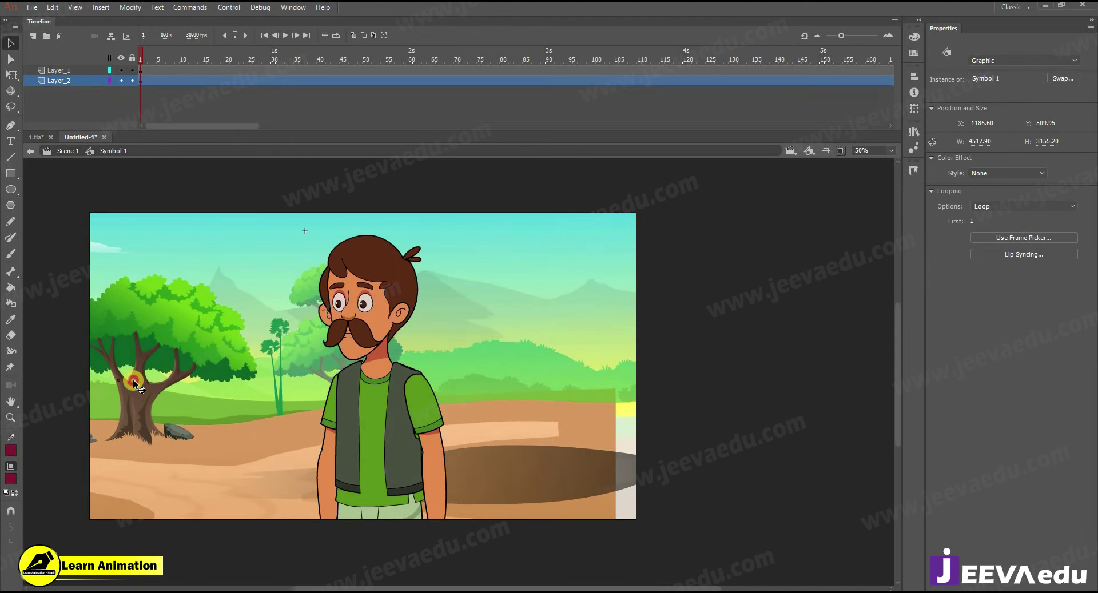
key("z")
left_click(490, 419, "alt")
- Enlarge the background with Scale and Rotate by 105%, by 120% and by 120% once more
key("ctrl+alt+s")
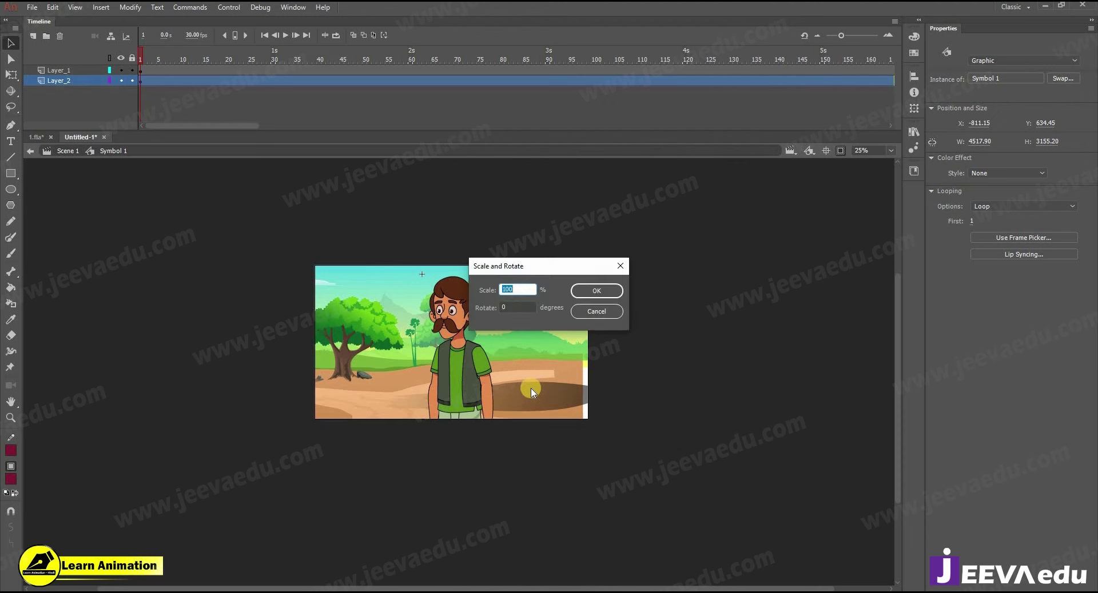
type("105")
key("Return")
key("ctrl+alt+s")
type("120")
key("Return")
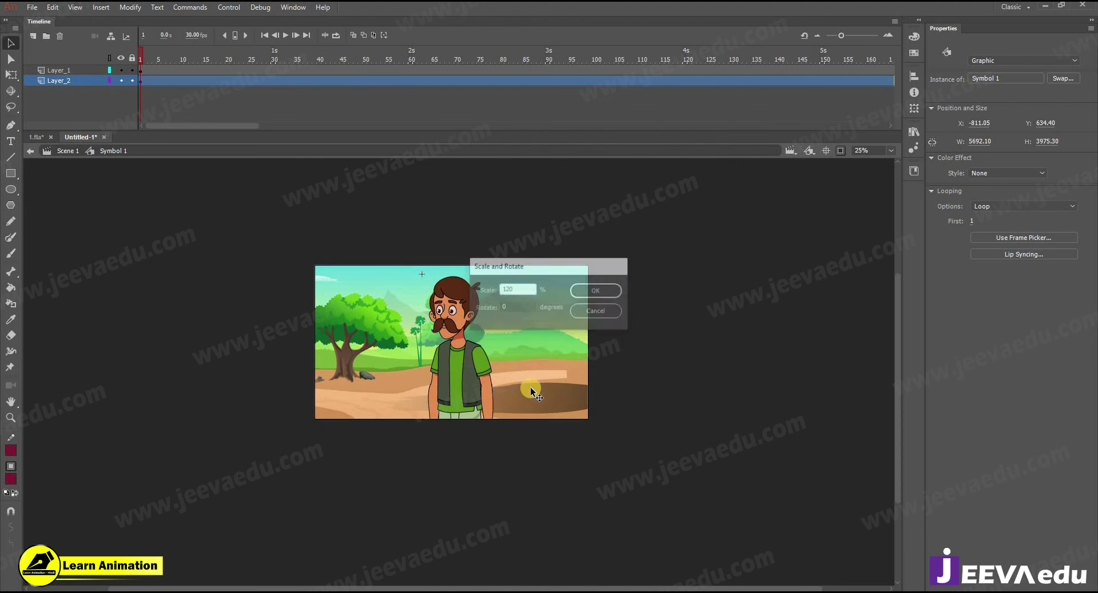
key("ctrl+alt+s")
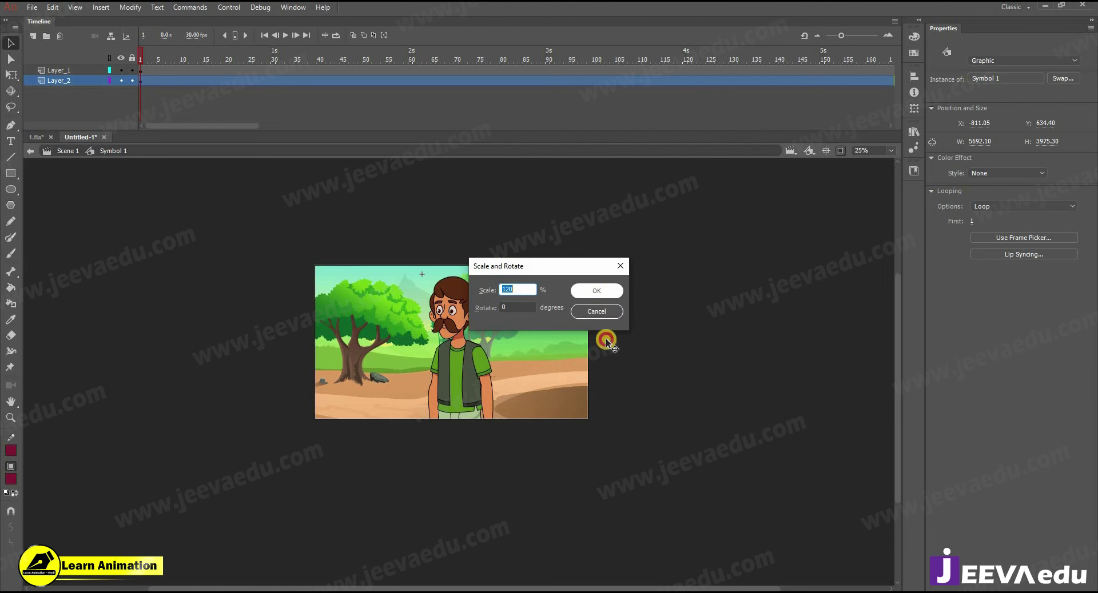
key("Return")
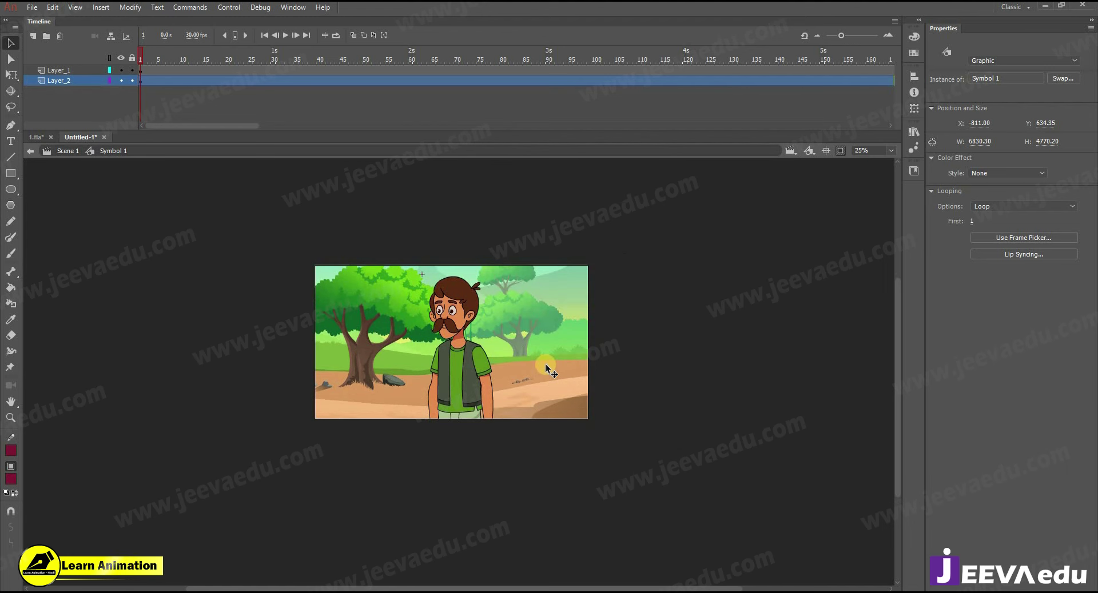
- Shift the enlarged background sideways behind the man, reduce it to about 6762 px wide and fine-tune its position
left_click_drag(534, 367, 460, 377)
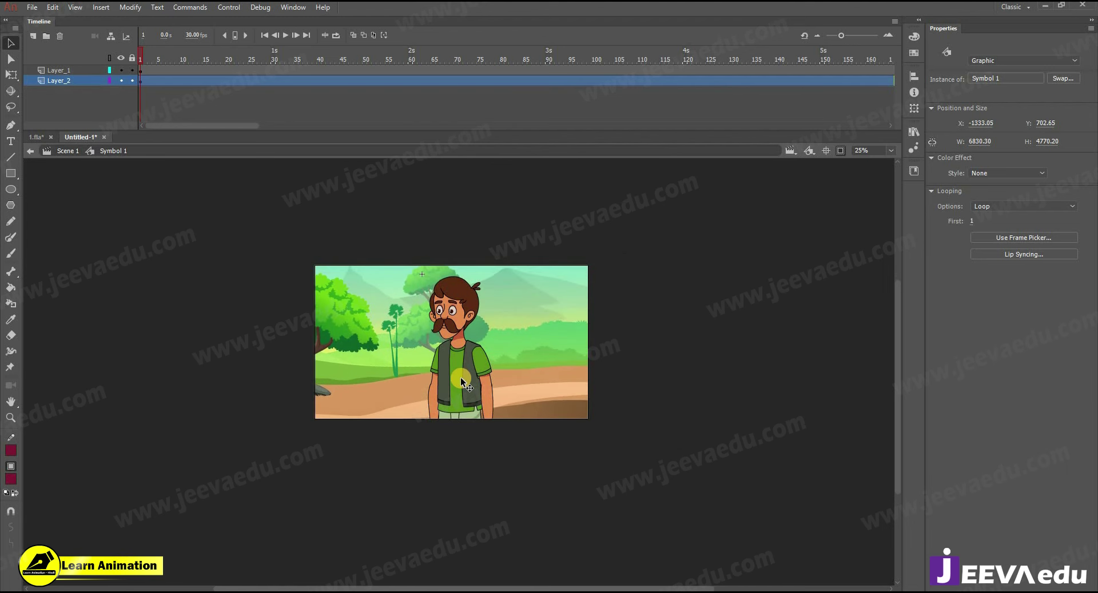
key("ctrl+alt+s")
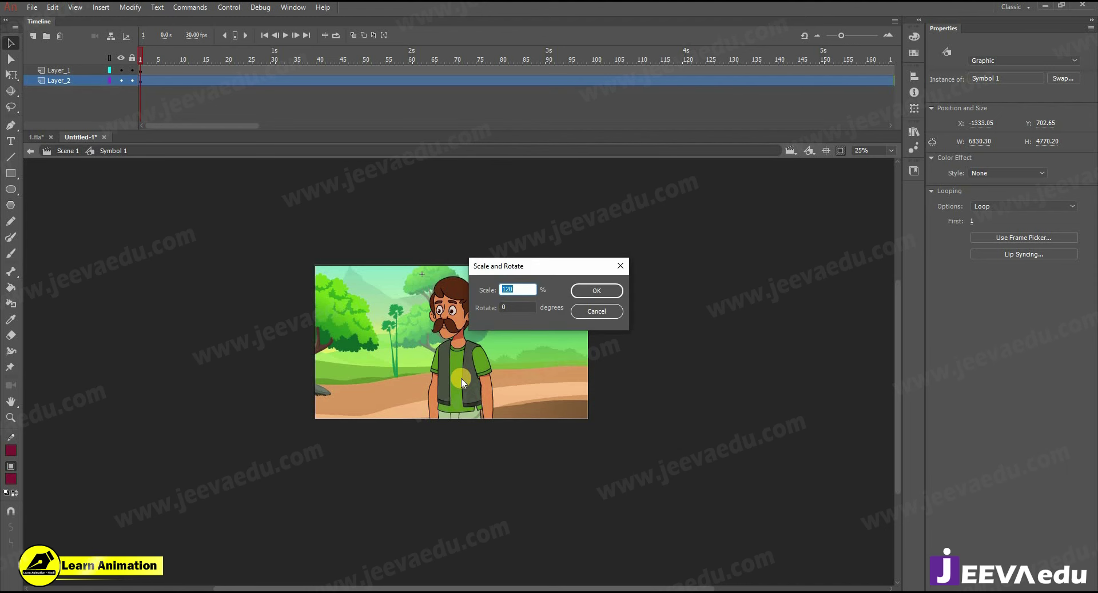
key("Return")
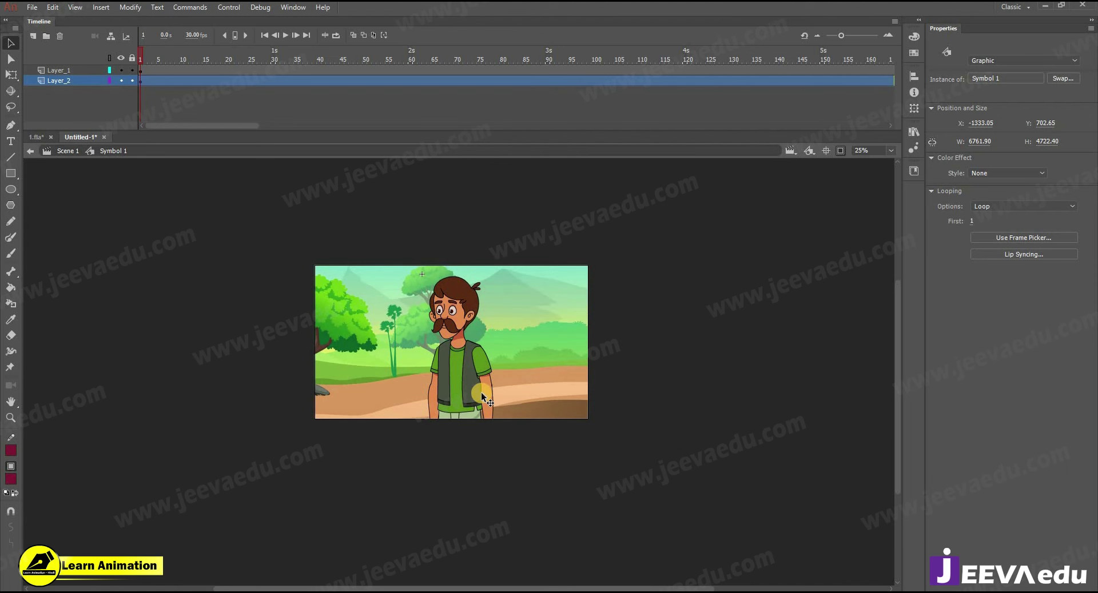
left_click_drag(420, 386, 368, 417)
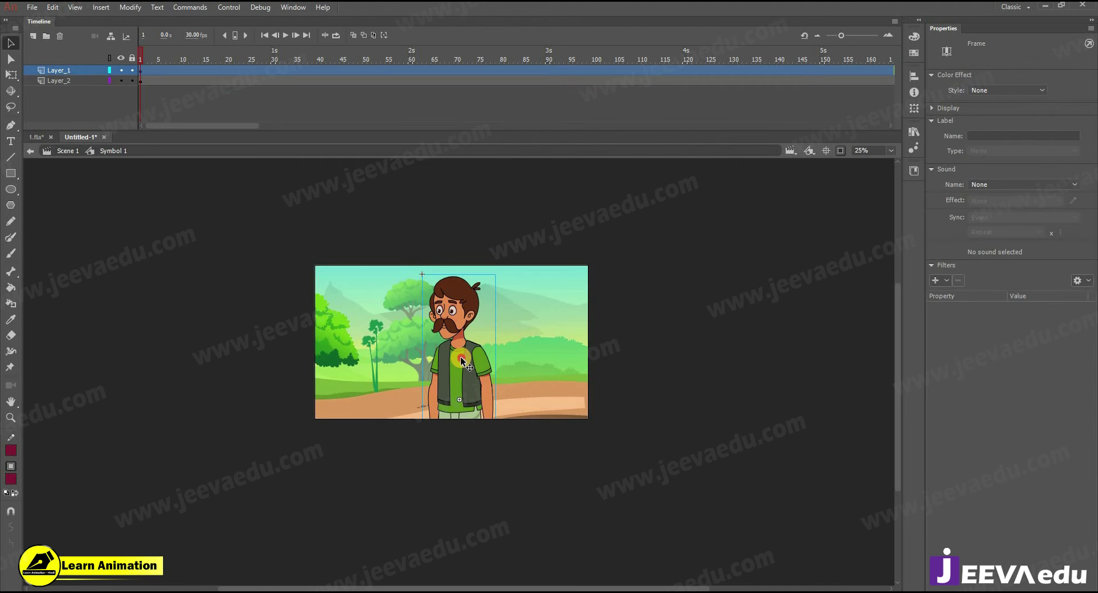
- Open the character's symbol for editing and copy its sound layer, Layer_10
double_click(68, 69)
right_click(76, 74)
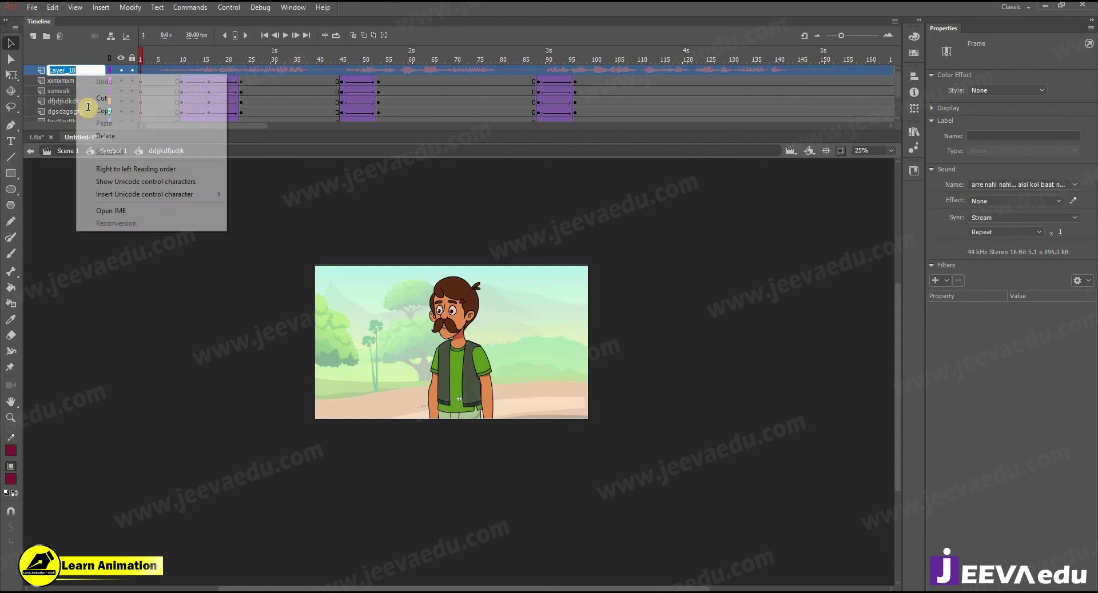
left_click(196, 69)
left_click(85, 72)
right_click(85, 72)
left_click(120, 172)
- Paste the copied sound layer above Layer_1 in Symbol 1 and play the animation from the start
left_click(86, 153)
right_click(86, 71)
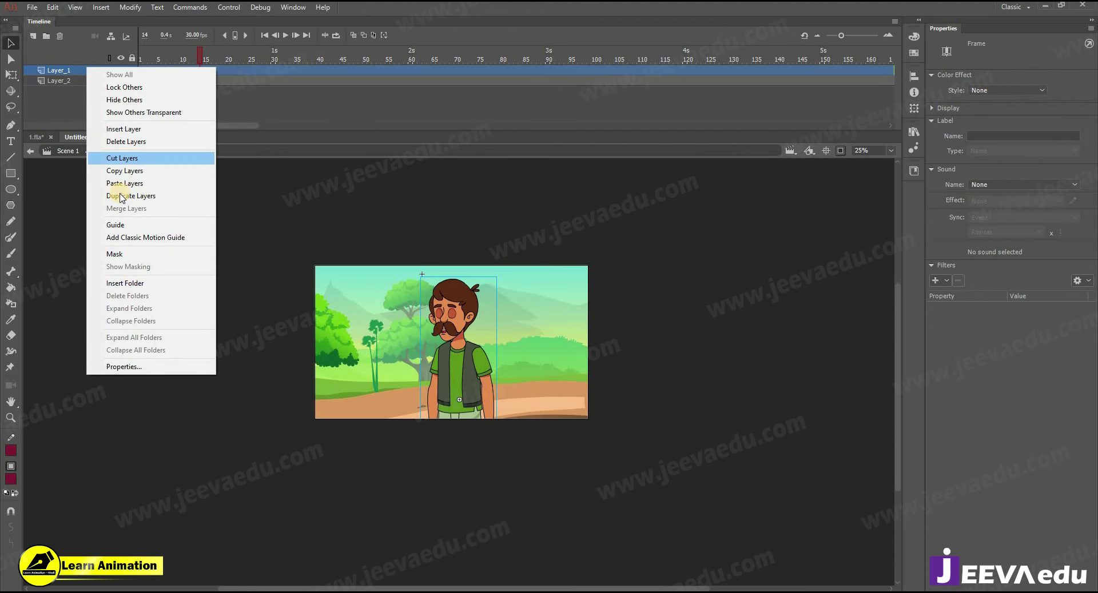
left_click(119, 185)
left_click_drag(203, 60, 7, 113)
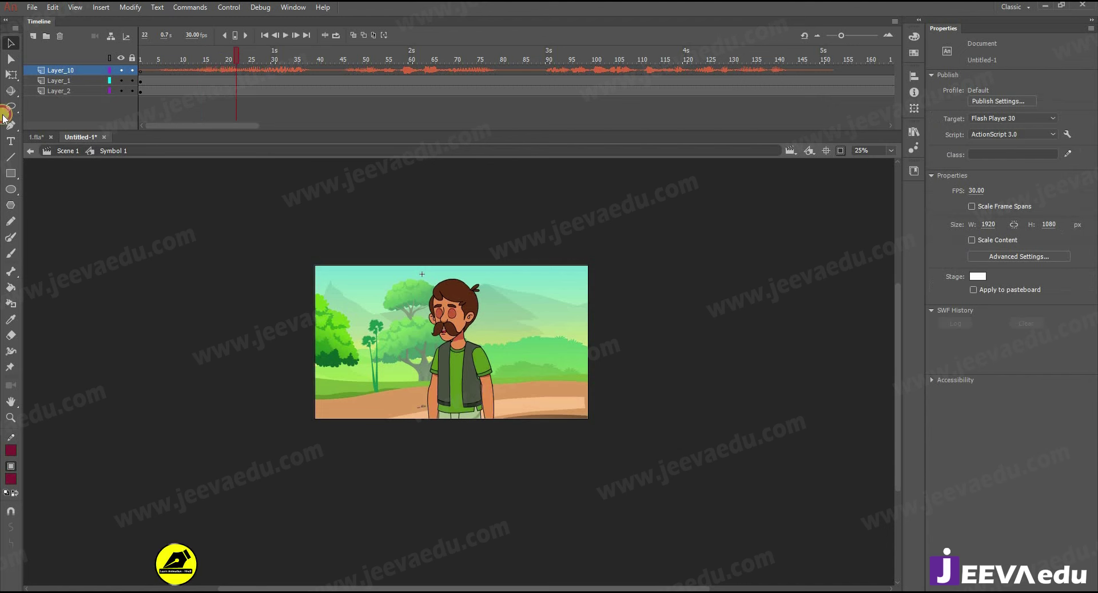
key("Return")
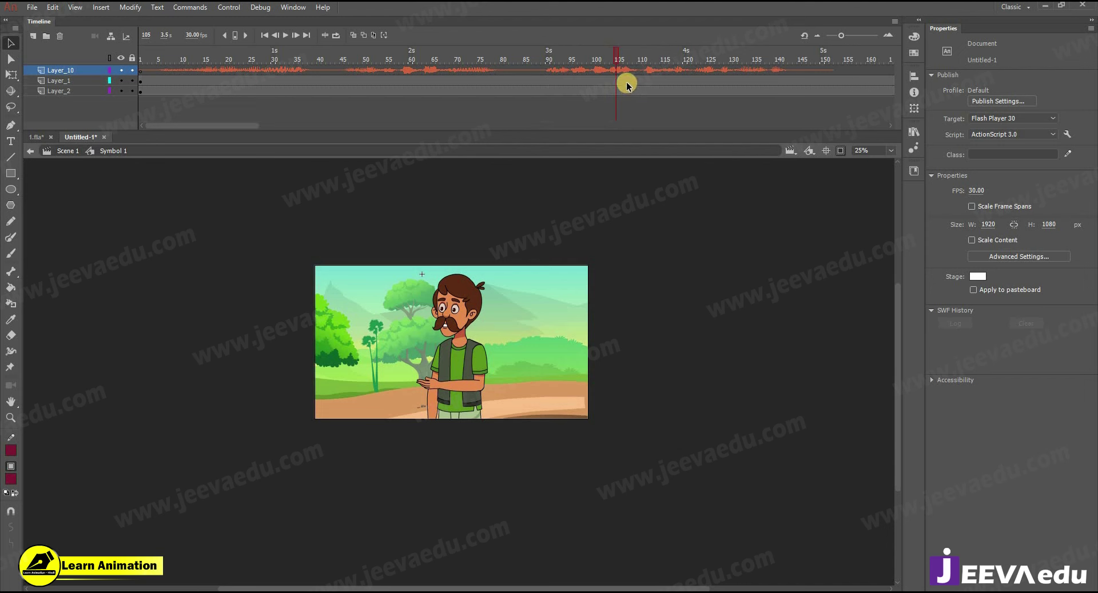
- Insert blank keyframes at frame 106 on Layer_1 and Layer_2, and hide Layer_10
left_click_drag(620, 83, 620, 94)
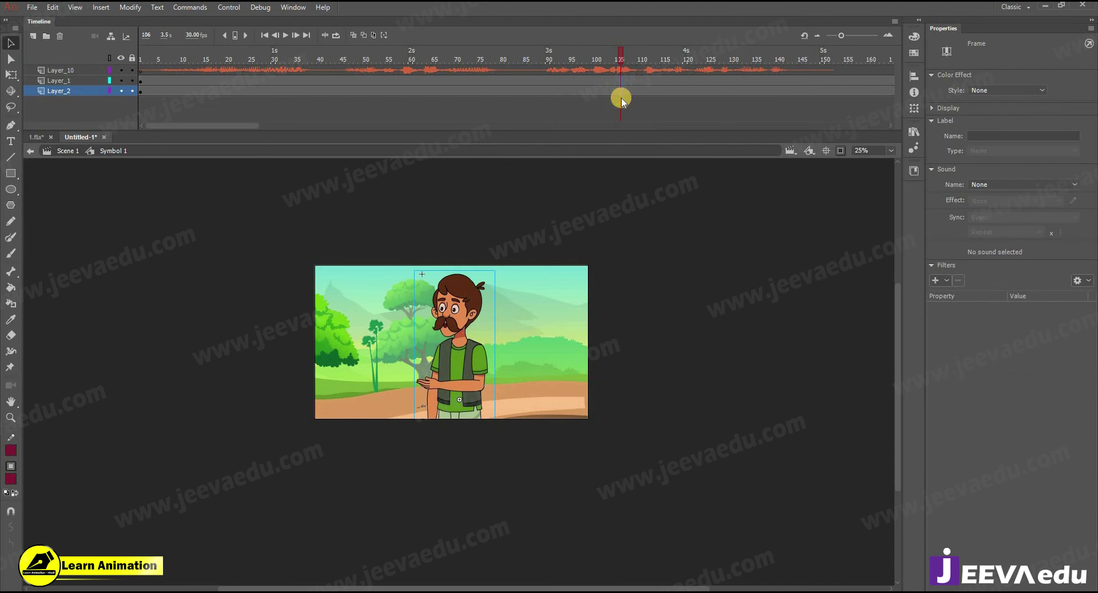
key("F7")
left_click_drag(609, 61, 126, 79)
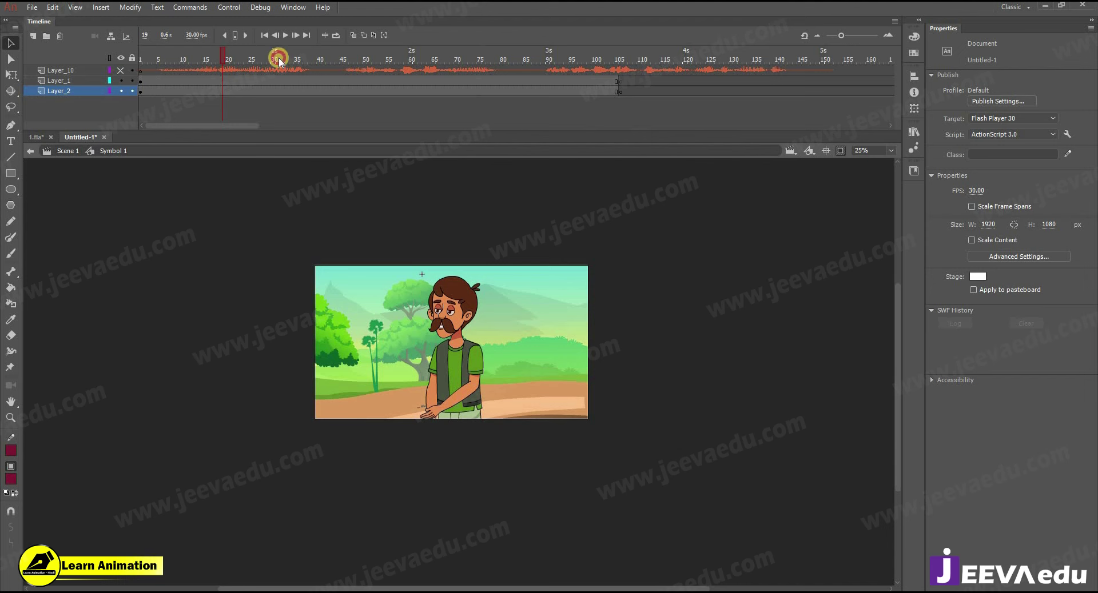
left_click(619, 81)
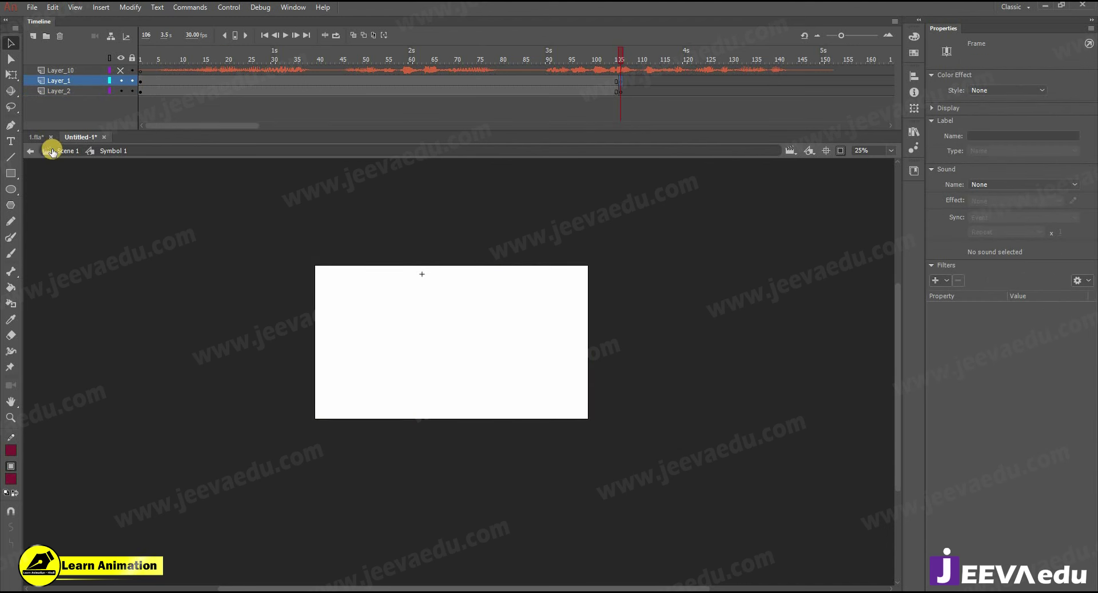
- Switch to 1.fla, go to frame 90 of Symbol 4 and view the group shot at 25% zoom
left_click(36, 137)
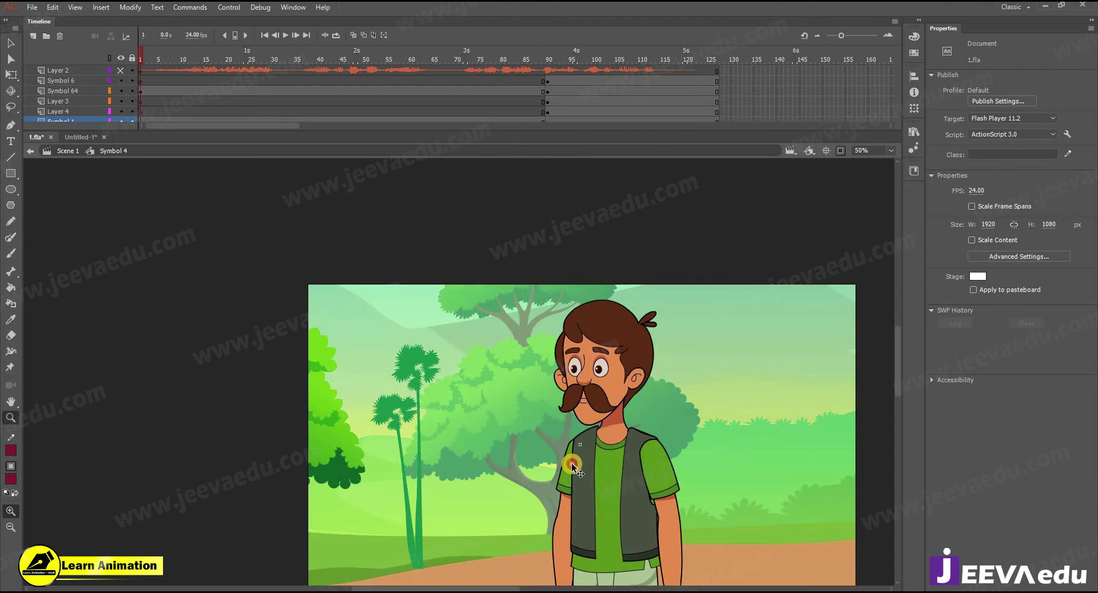
left_click(102, 153)
left_click(546, 84)
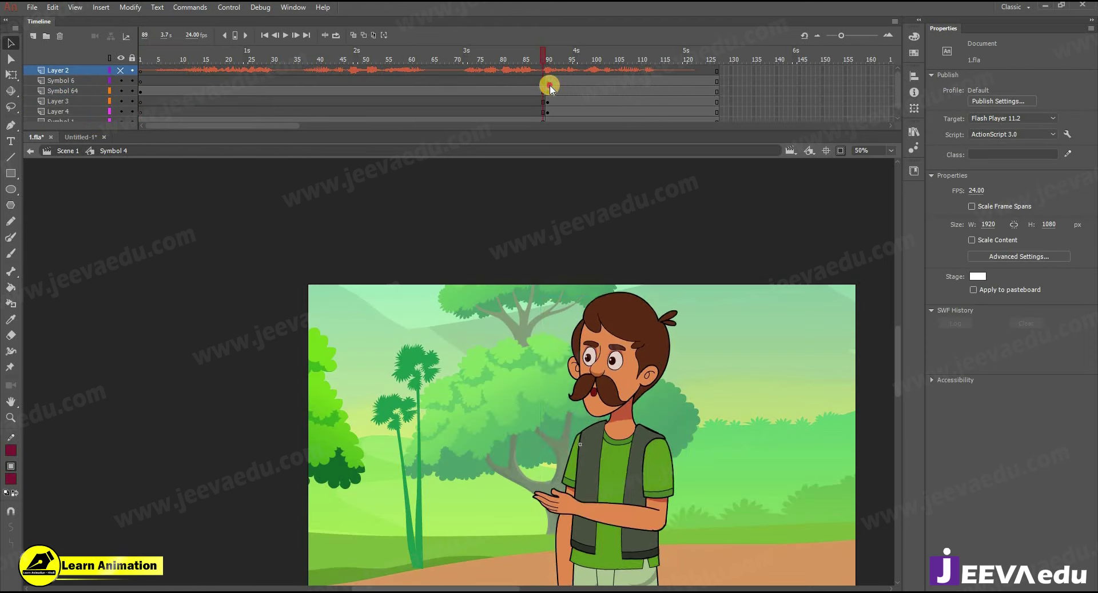
left_click_drag(549, 85, 546, 85)
key("z")
left_click(480, 426, "alt")
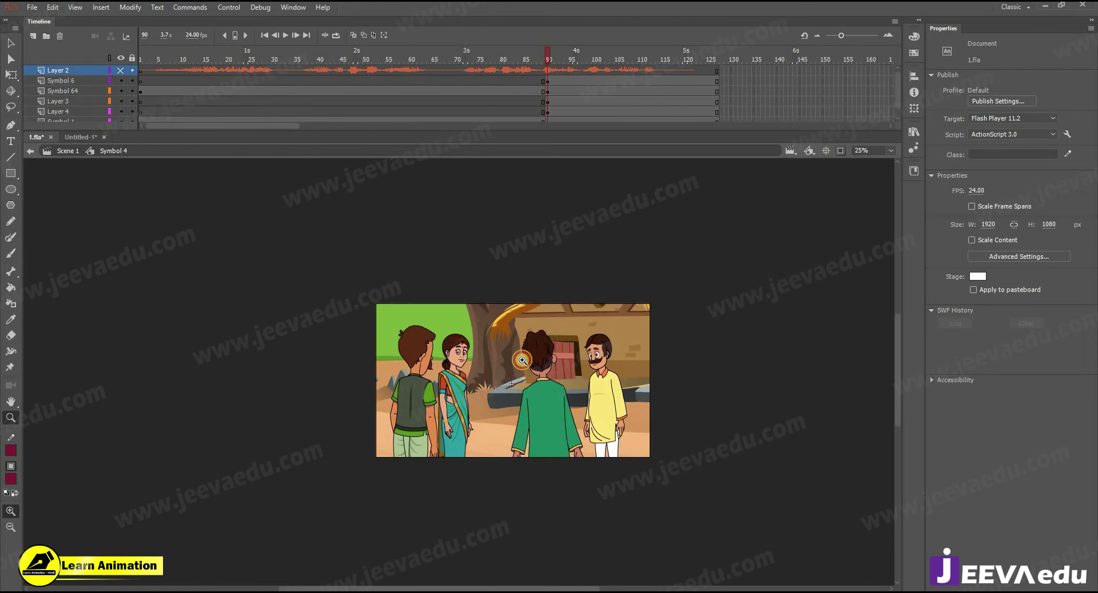
- Examine the group shot and the full extent of the village background around it at several zoom levels
left_click(519, 360)
left_click(417, 426, "alt")
left_click(446, 463, "alt")
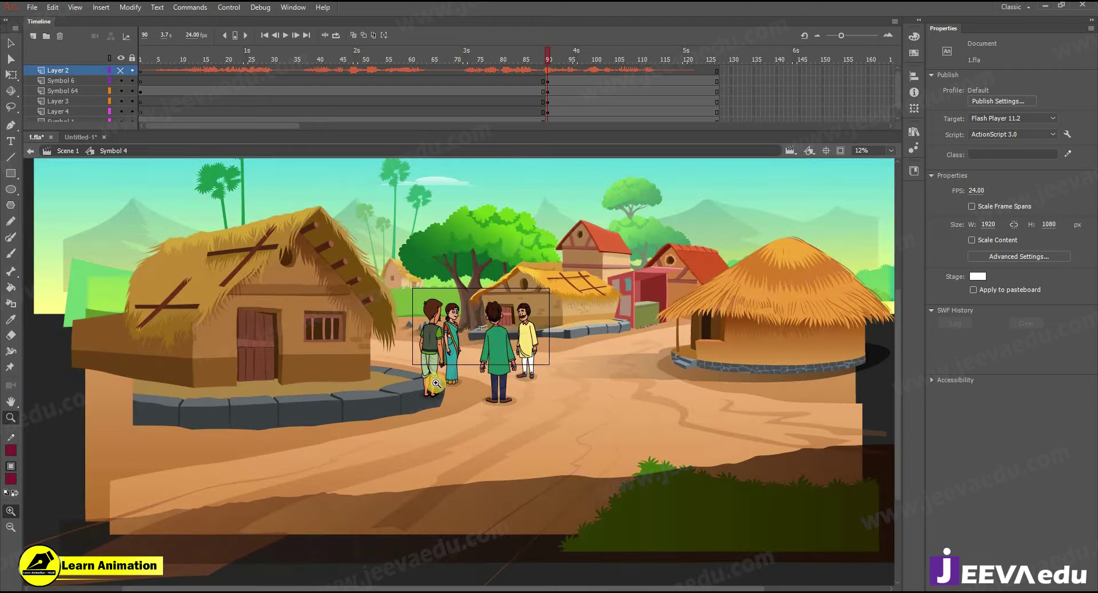
left_click(500, 350)
left_click_drag(304, 268, 530, 458)
key("space")
left_click(493, 452, "alt")
left_click(533, 423, "alt")
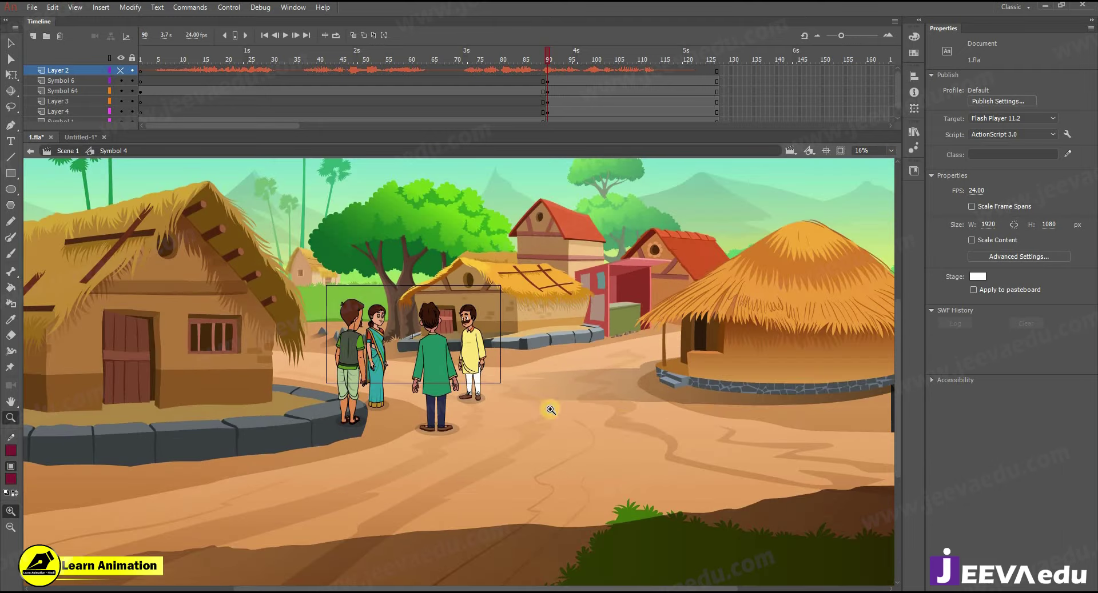
- Try to shift the village background sideways behind the four characters
key("v")
left_click(694, 456)
left_click_drag(694, 459, 523, 488)
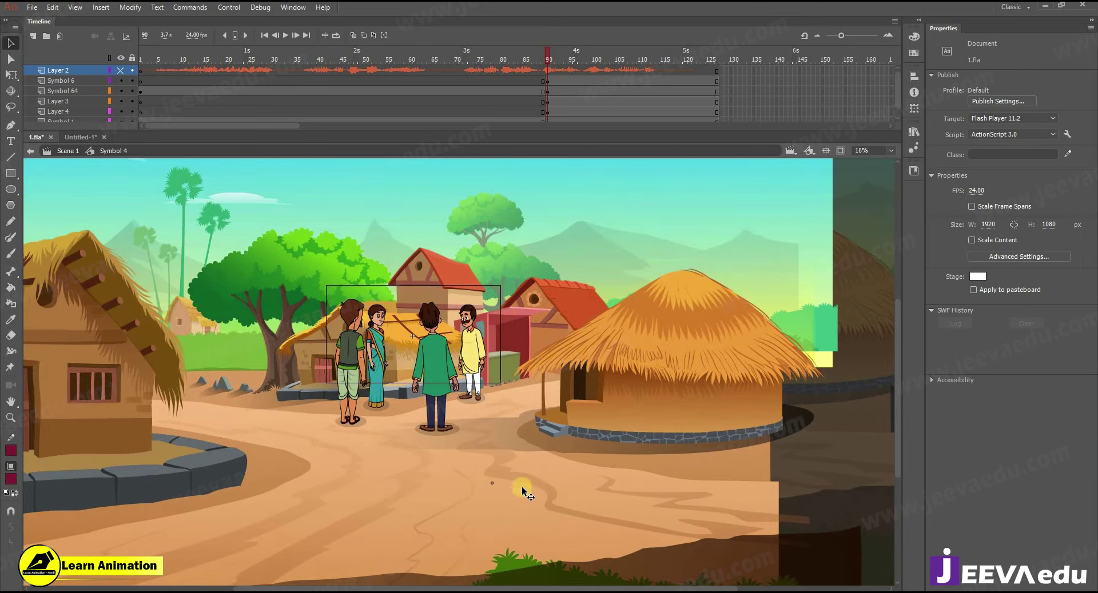
key("ctrl+z")
- Copy the village background into frame 106 of Layer_1 in Untitled-1, positioning the tree and hut doorway within the stage
left_click(470, 250)
left_click(93, 139)
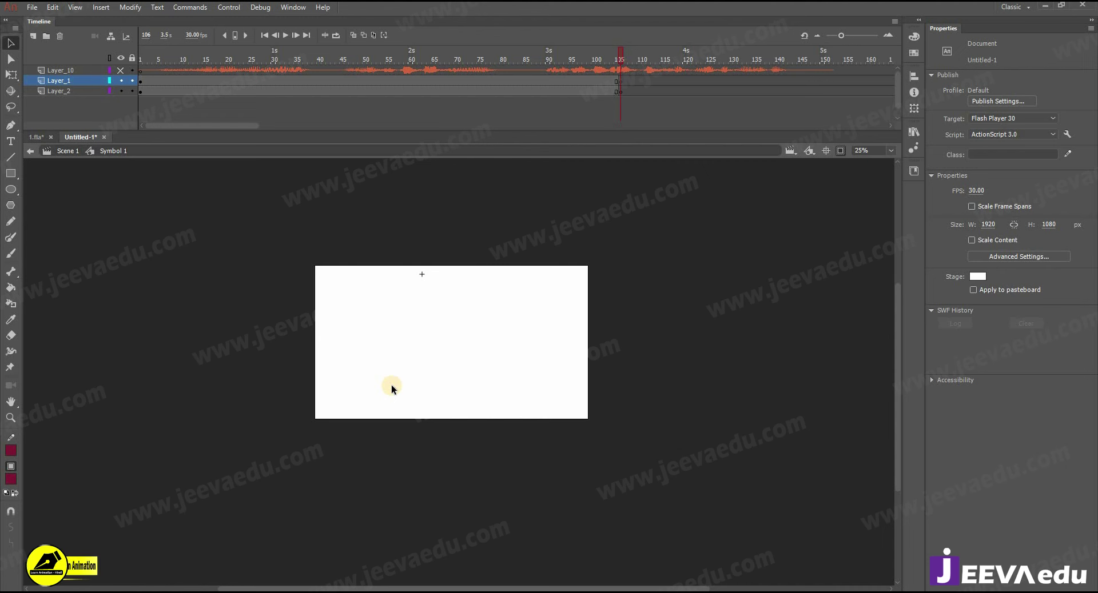
key("ctrl+shift+v")
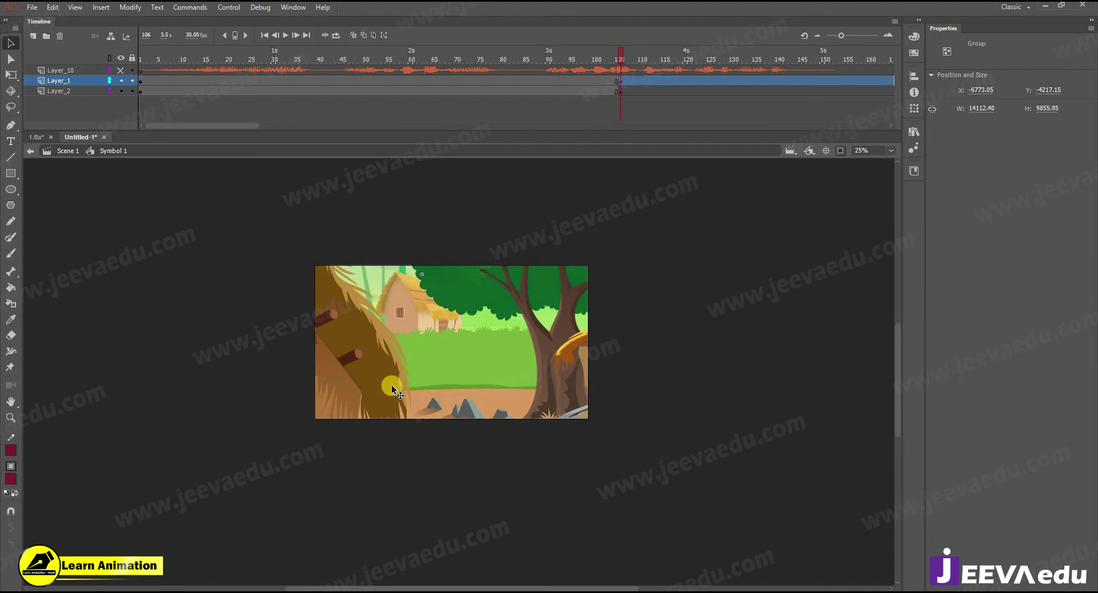
left_click_drag(449, 343, 3, 182)
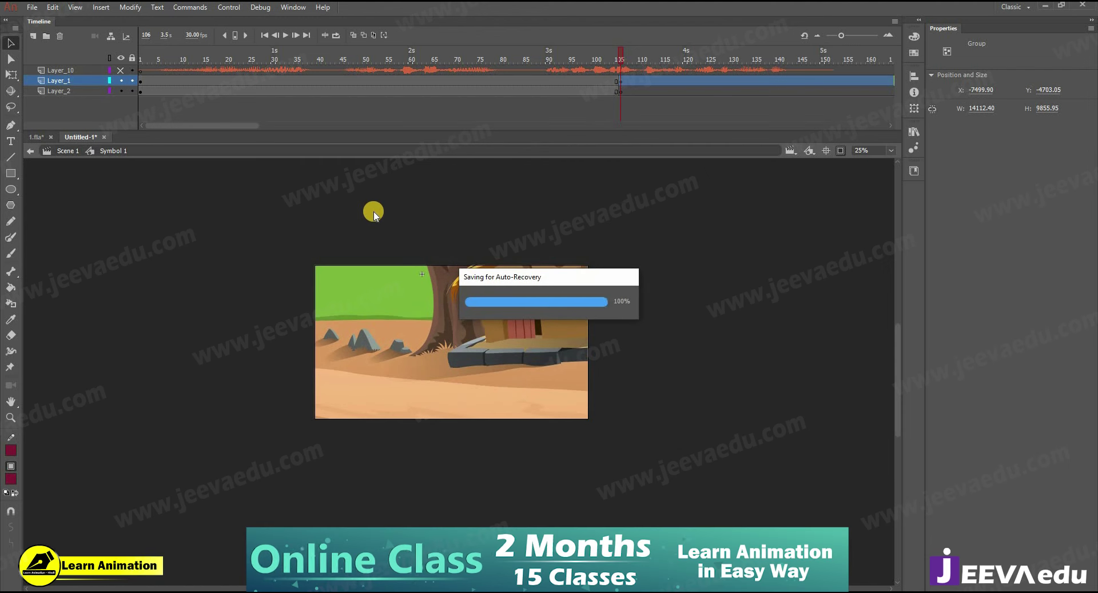
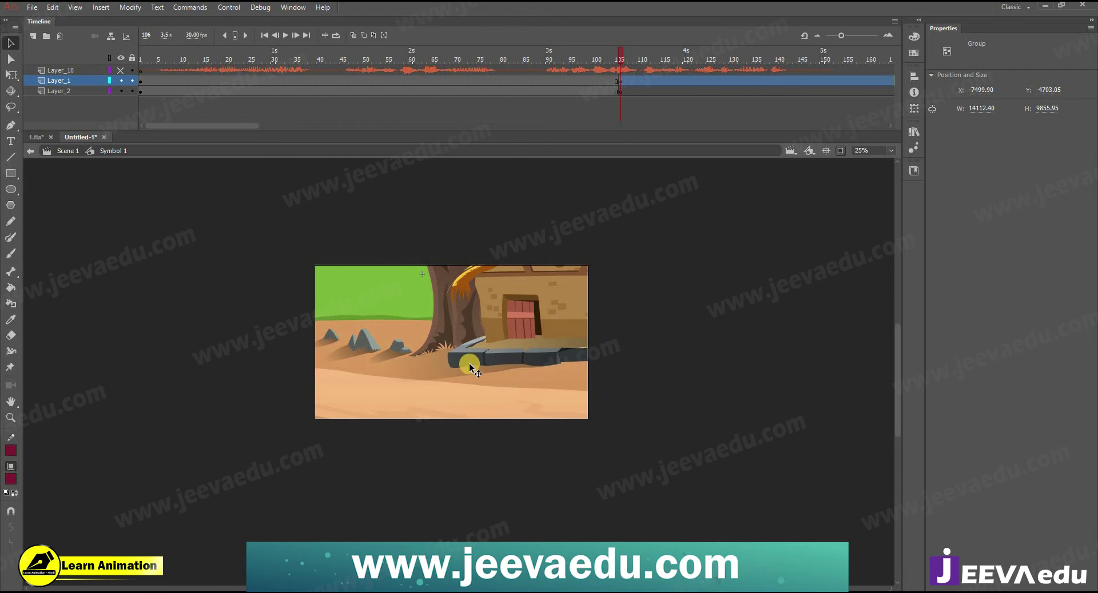
mouse_move(468, 365)
left_mouse_down()
mouse_move(469, 393)
mouse_move(470, 375)
left_mouse_up()
- Move the village background's keyframe from Layer_1 to frame 106 of Layer_2
left_click(621, 81)
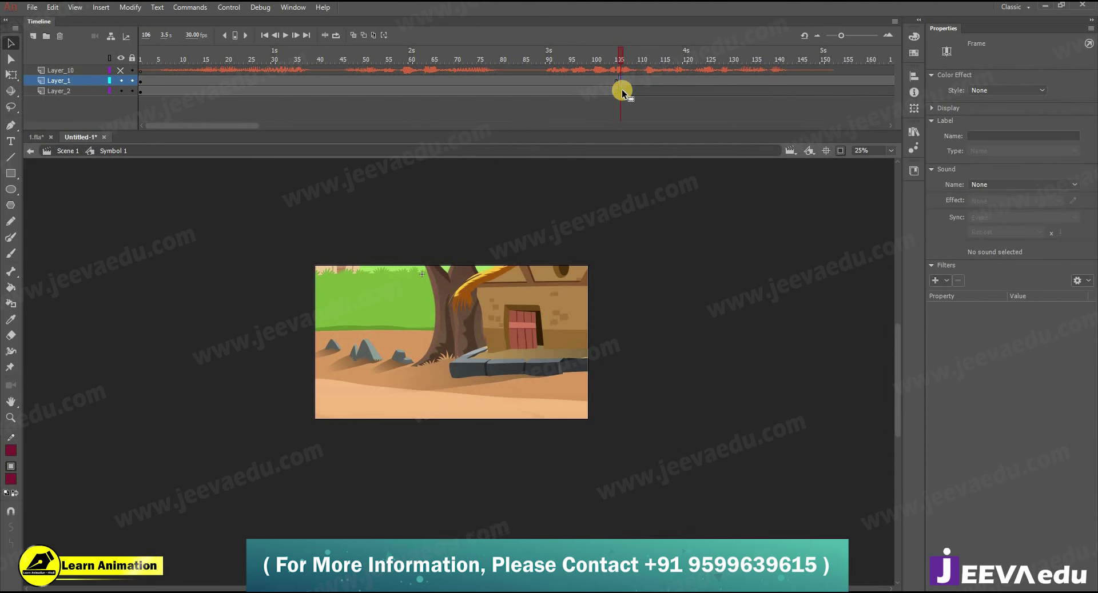
key("ctrl+z")
key("ctrl+z")
- Switch to 1.fla, then select and copy all four characters of the group shot
left_click(37, 137)
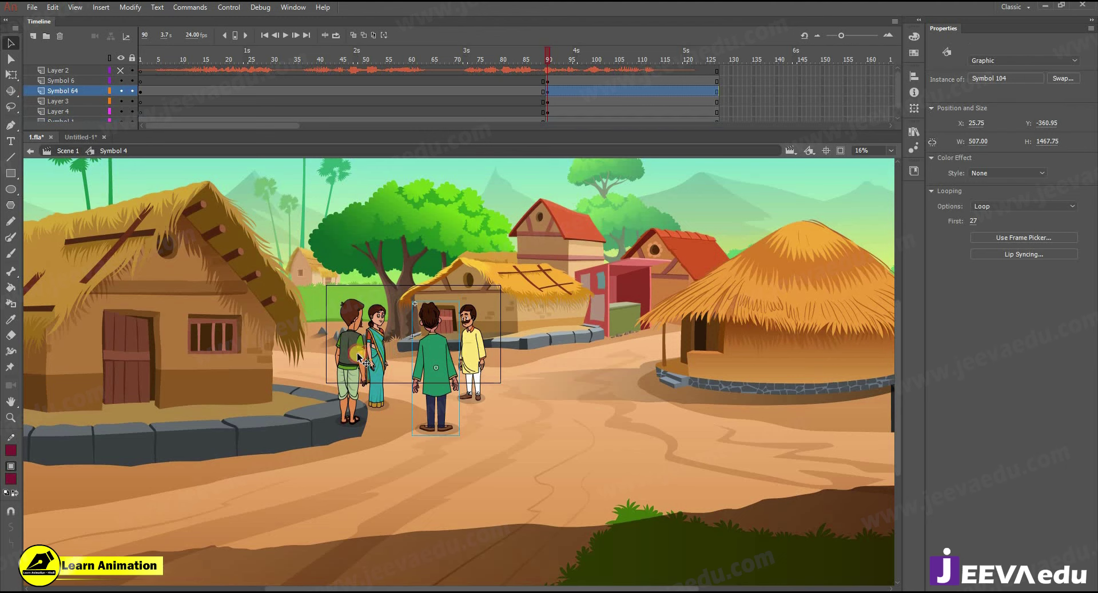
left_click(358, 355, "shift")
left_click(378, 354, "shift")
left_click(469, 349, "shift")
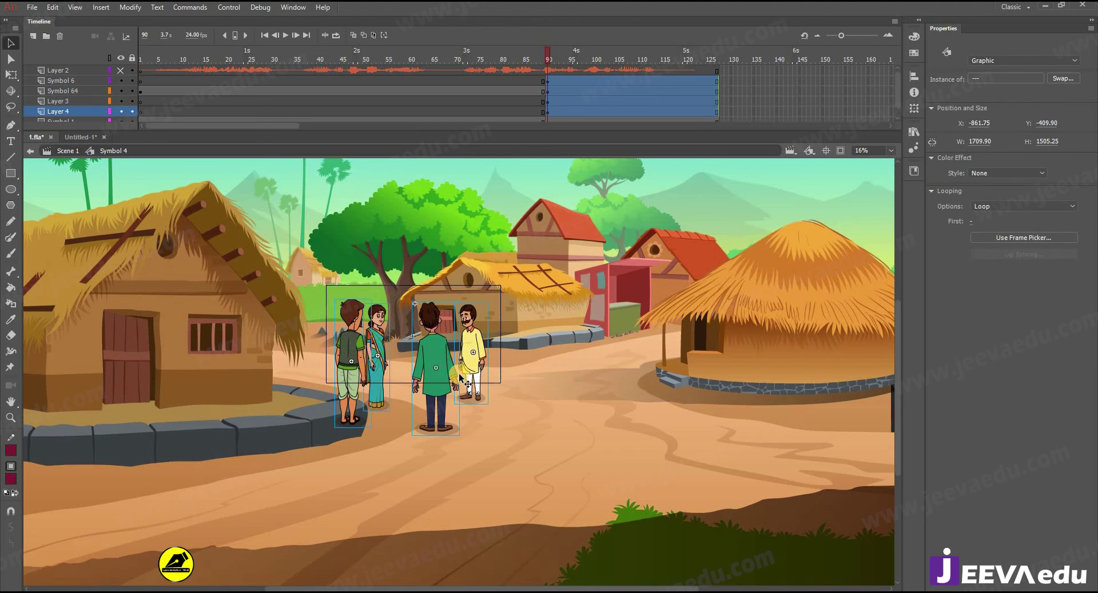
- Paste the four characters into a blank keyframe at frame 106 of Layer_1 in Untitled-1, placing the group at about X -712, Y 90
left_click(75, 139)
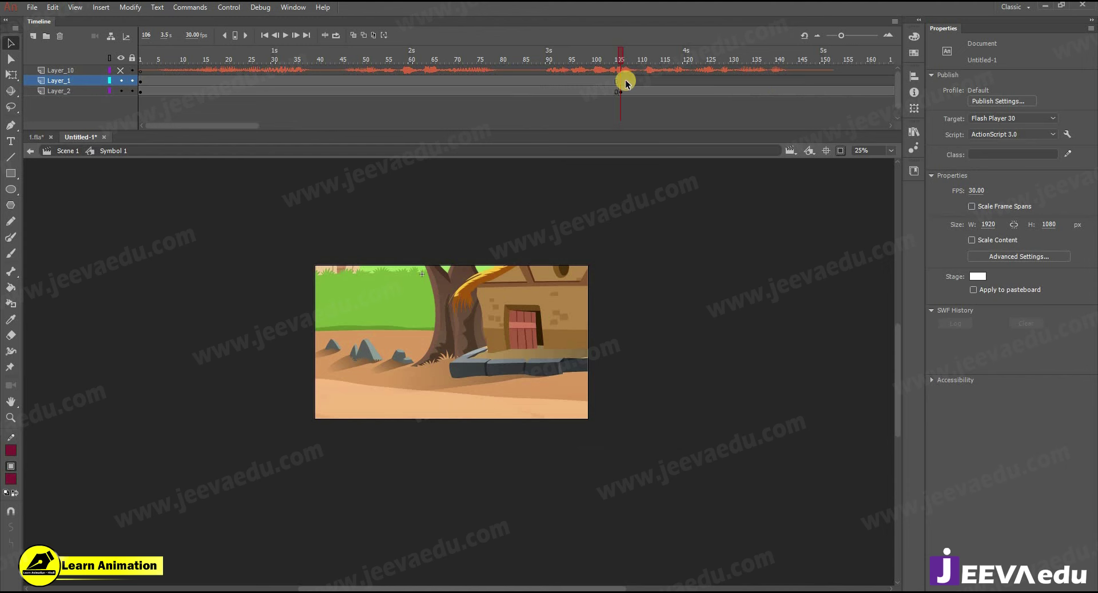
left_click(429, 312)
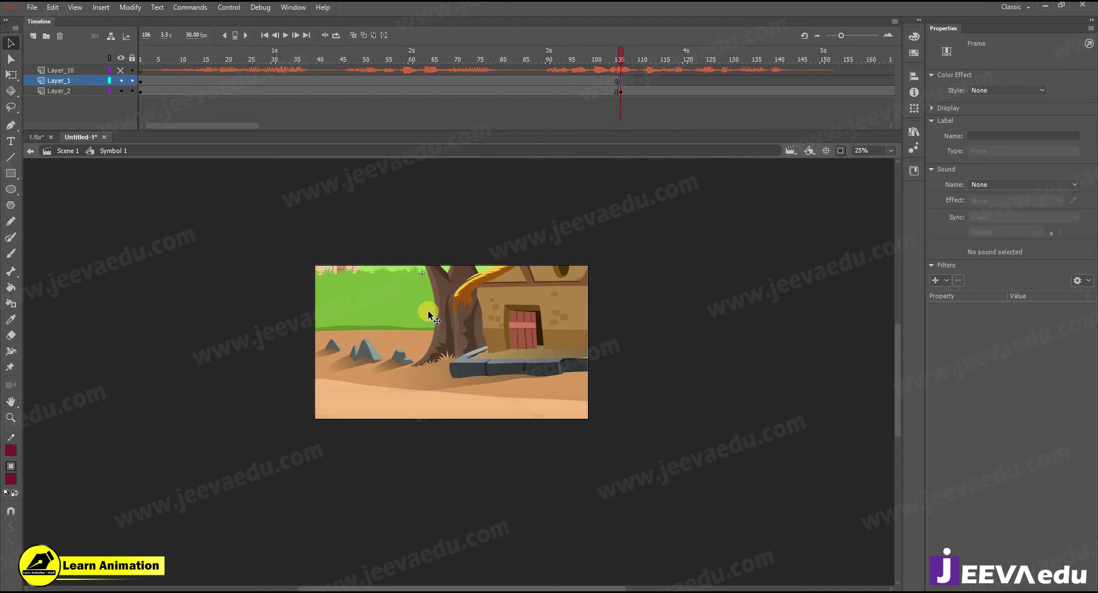
key("ctrl+shift+v")
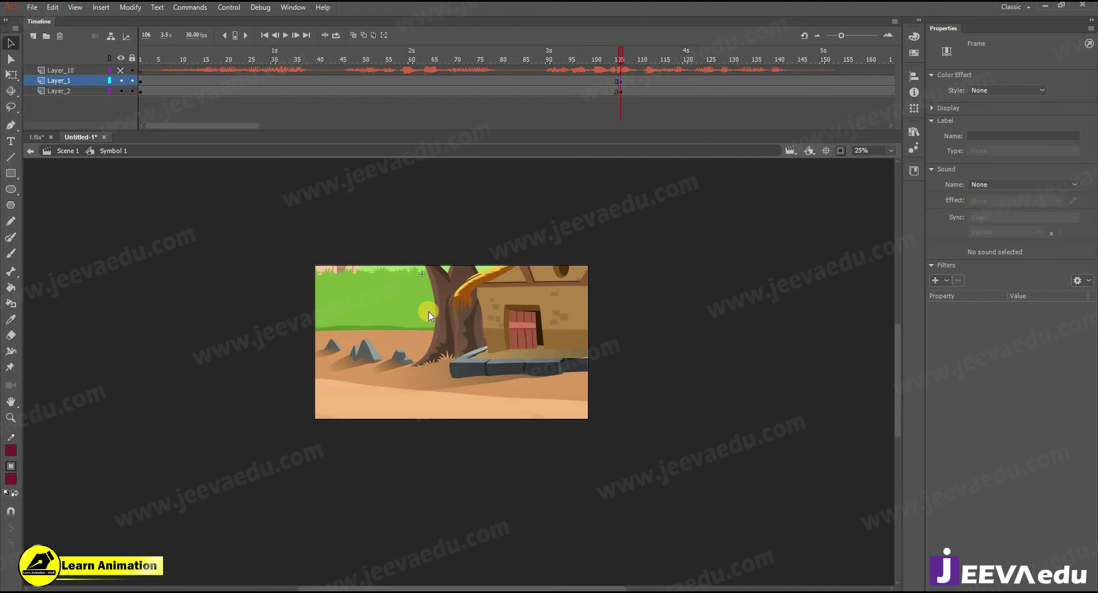
left_click_drag(512, 388, 495, 407)
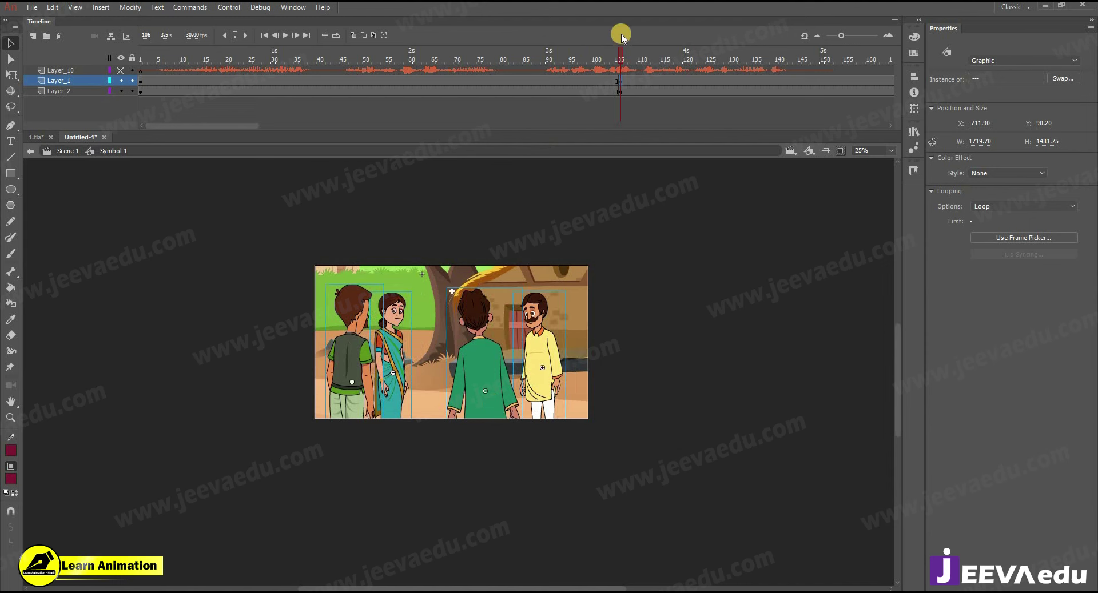
- Distribute the four characters to separate layers and check the new layers at frames 1 and 106
right_click(354, 359)
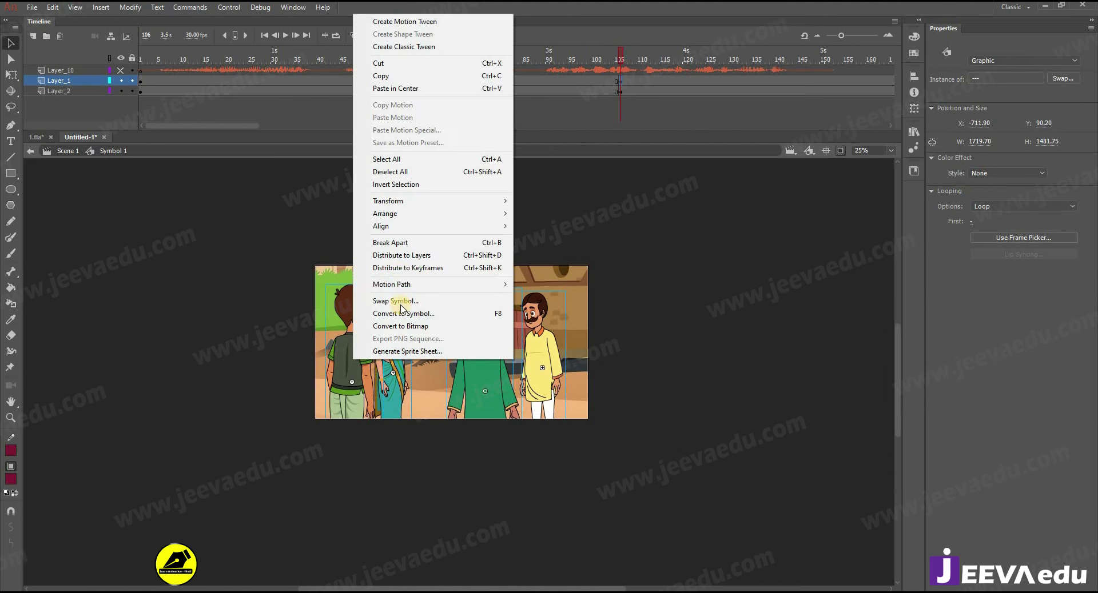
left_click(404, 256)
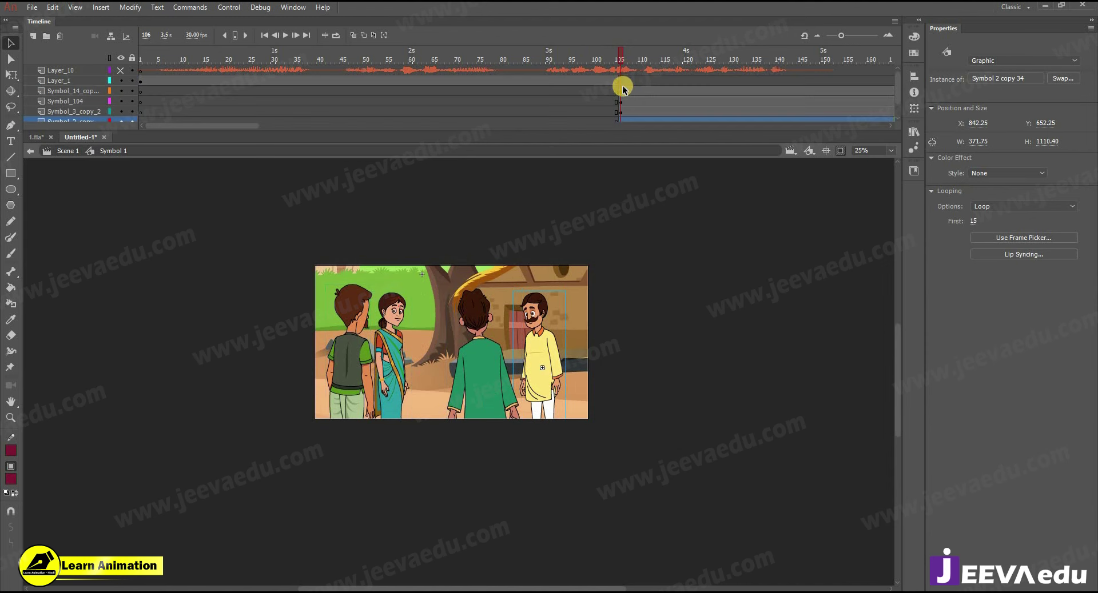
left_click(140, 83)
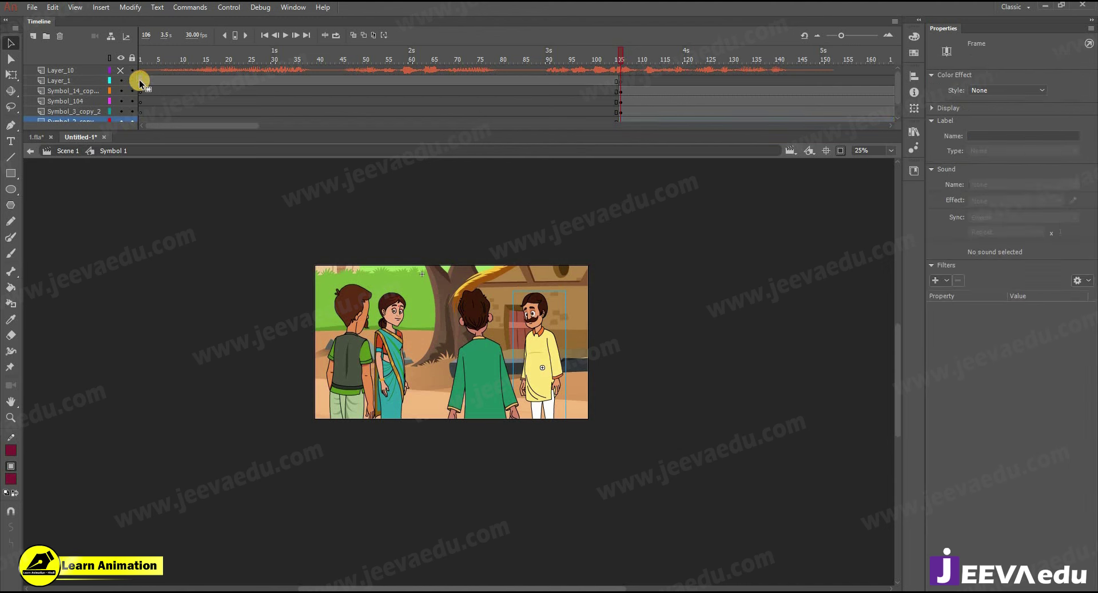
scroll(142, 115, "down", 2)
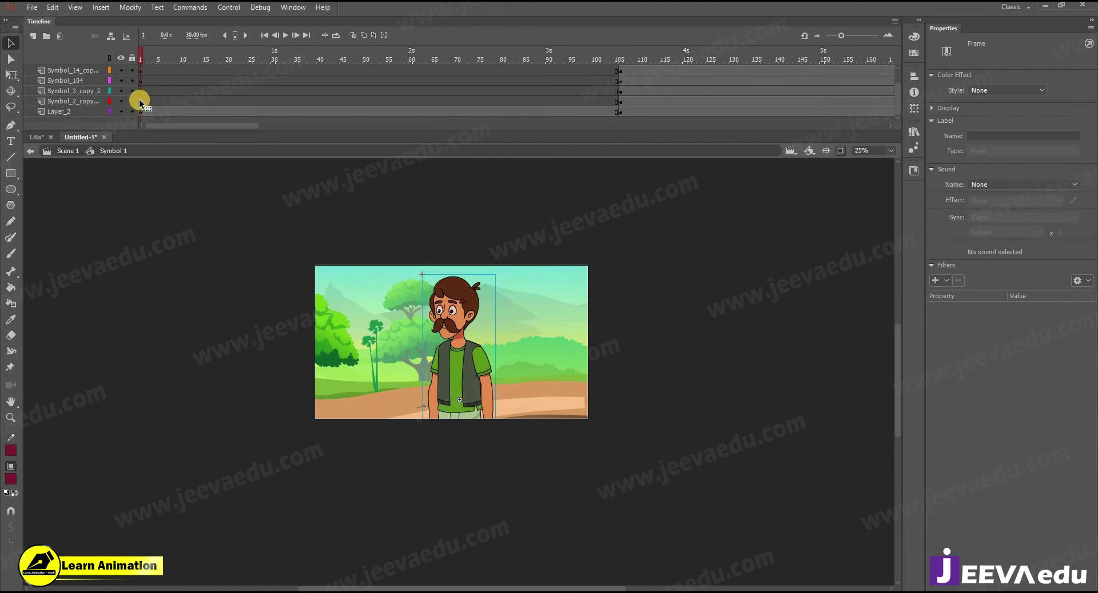
left_click(139, 100)
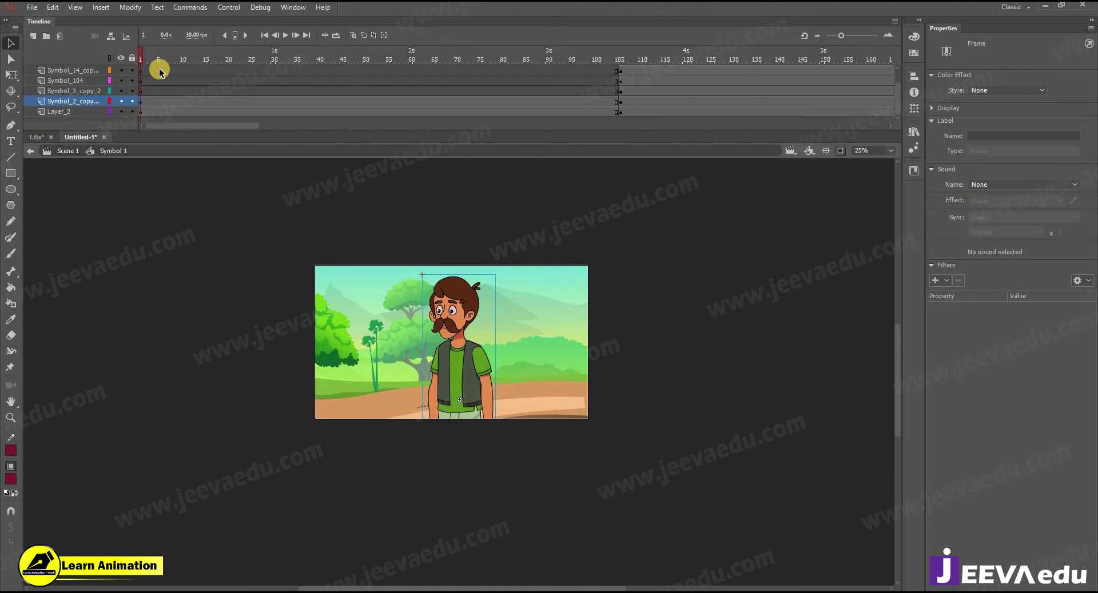
left_click_drag(246, 72, 621, 108)
- Set the looping first frame of the group shot's characters to 1 at frame 106
left_click(358, 369)
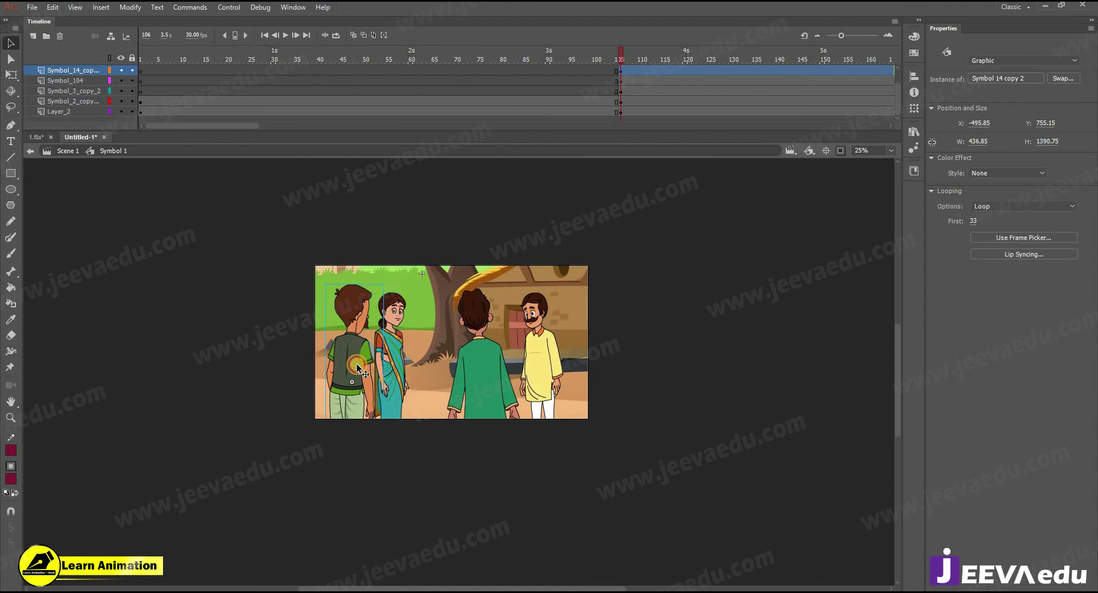
left_click(401, 345)
left_click(485, 385)
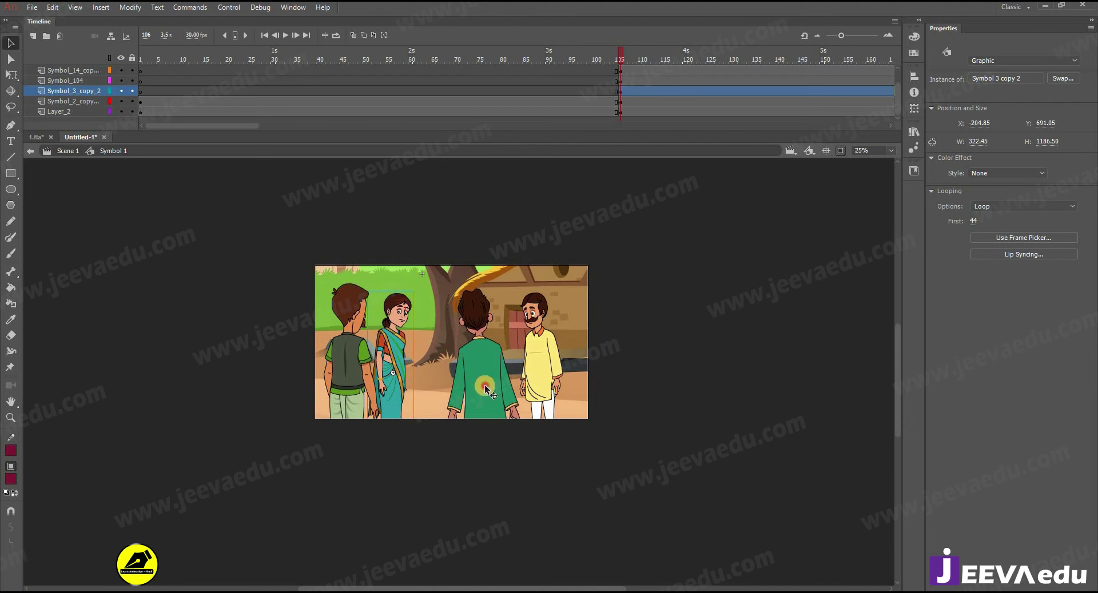
left_click(557, 300)
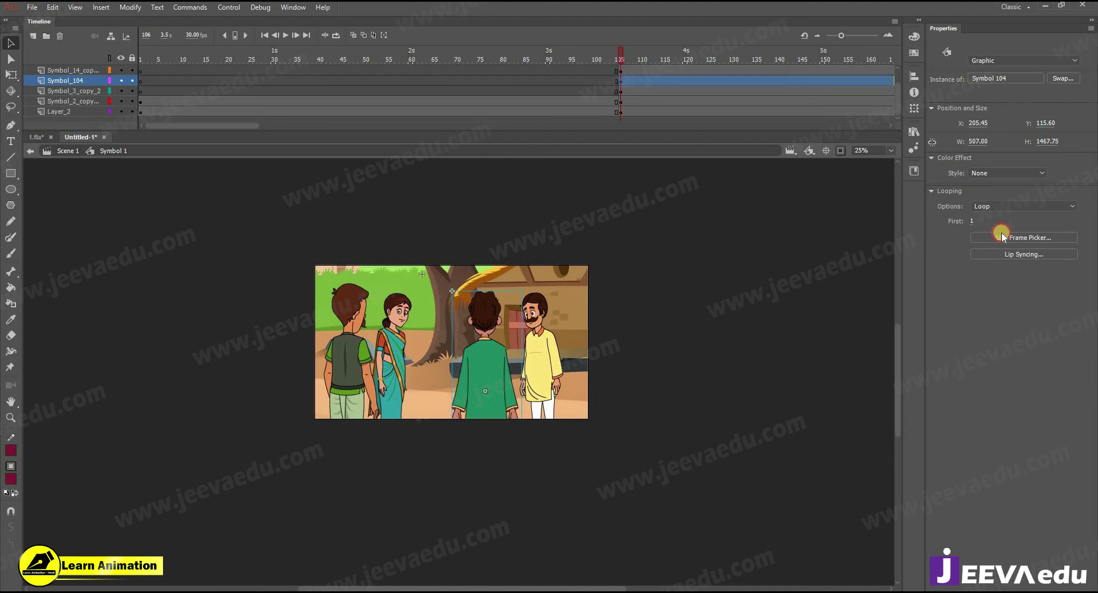
- Open the symbol of the man in the vest, scrub through its animation and return to Symbol 1
double_click(348, 368)
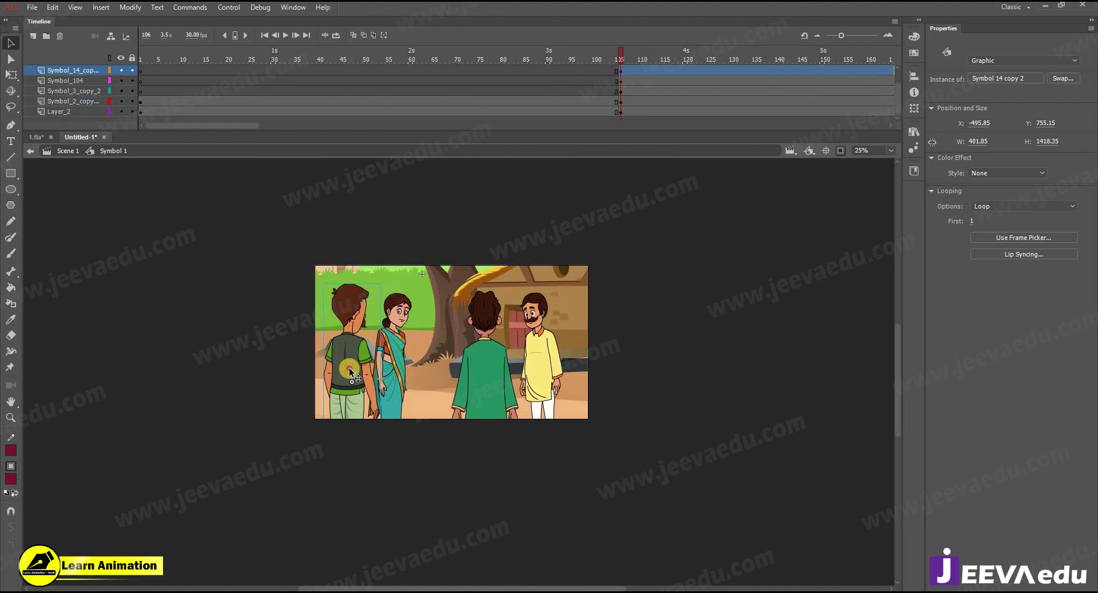
left_click(277, 53)
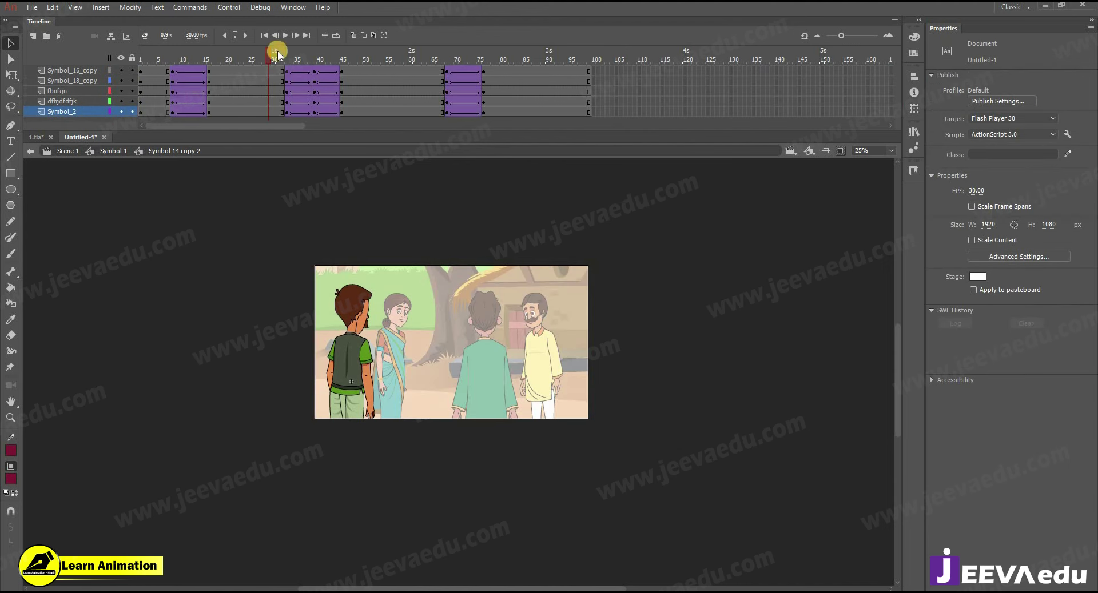
left_click_drag(293, 67, 378, 150)
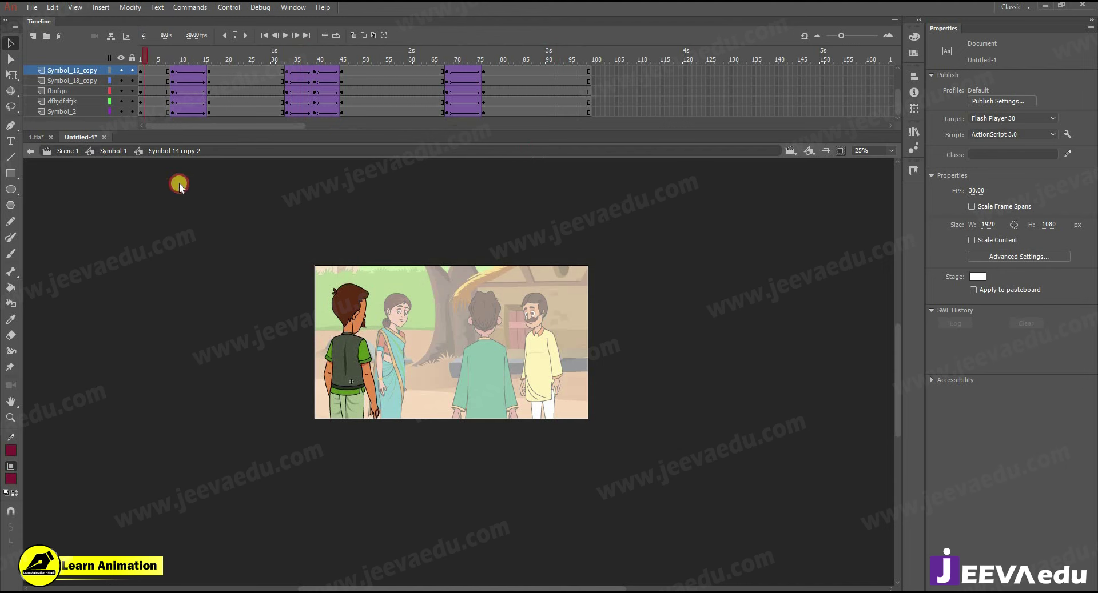
left_click(119, 157)
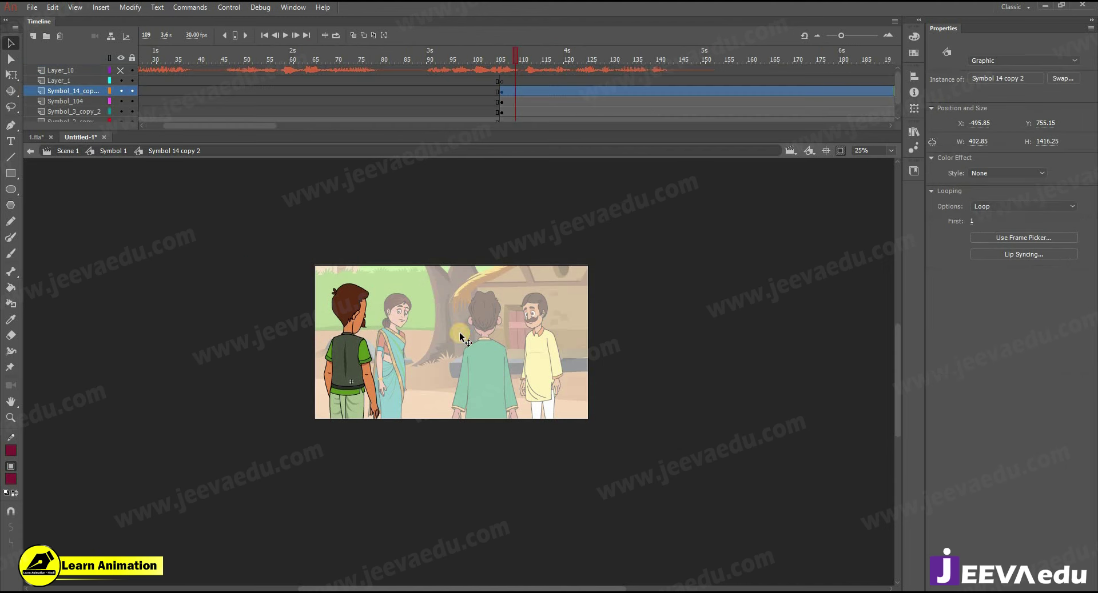
- Examine the group shot at frame 109, both in close-up and with the whole stage in view
left_click(460, 348)
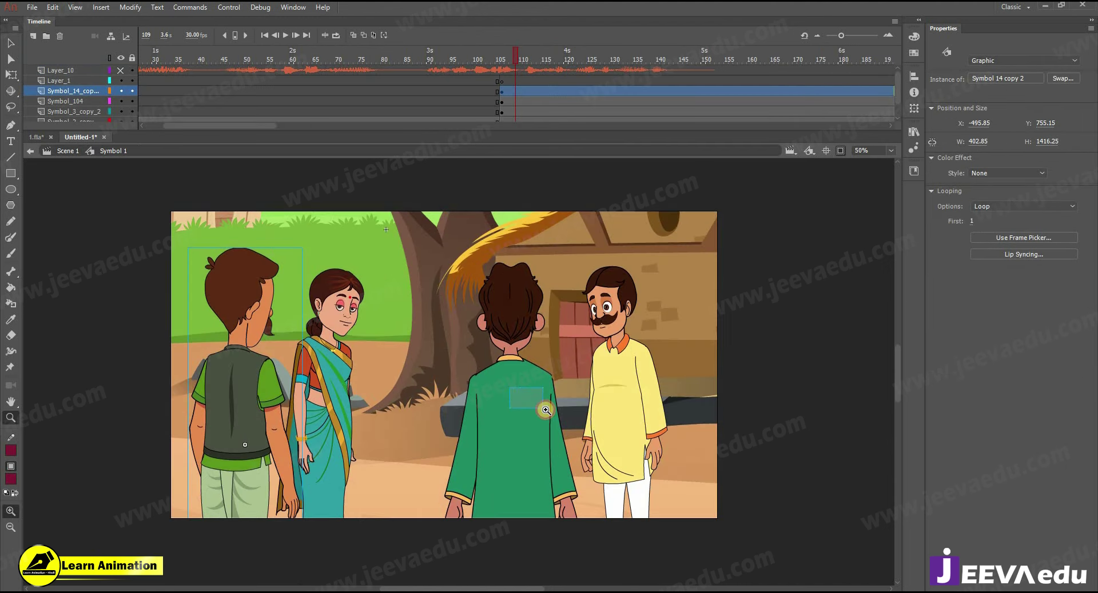
left_click_drag(545, 410, 548, 413)
left_click(468, 401, "alt")
left_click(437, 369, "alt")
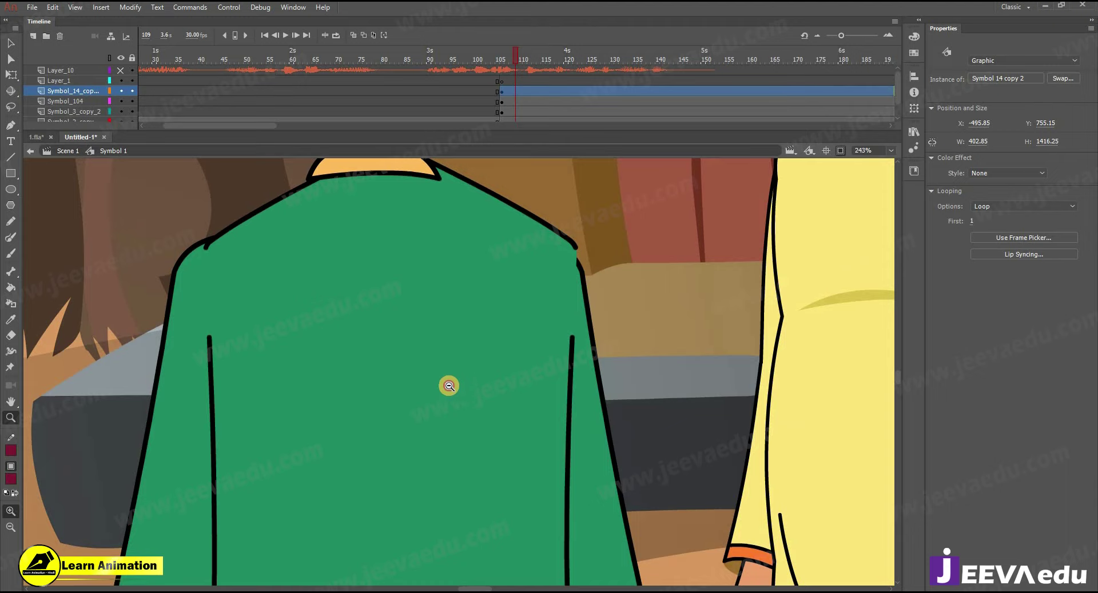
left_click(448, 386, "alt")
left_click(461, 380, "alt")
left_click(466, 378, "alt")
left_click(466, 368, "alt")
left_click(472, 375, "alt")
left_click(466, 371)
left_click(475, 372)
left_click(479, 371)
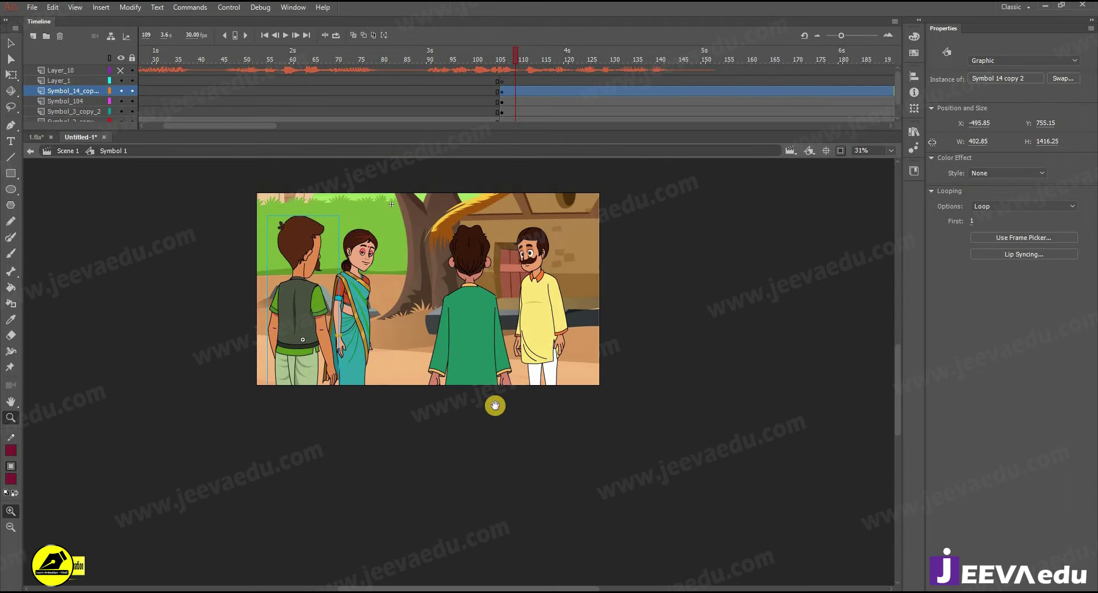
scroll(495, 406, "up", 3)
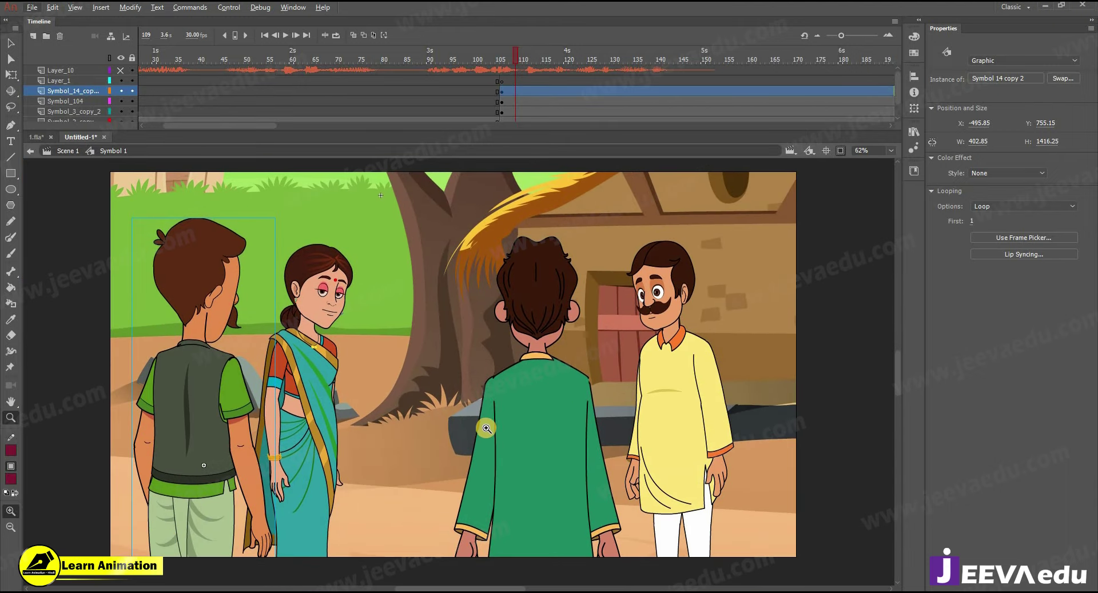
left_click(502, 383, "alt")
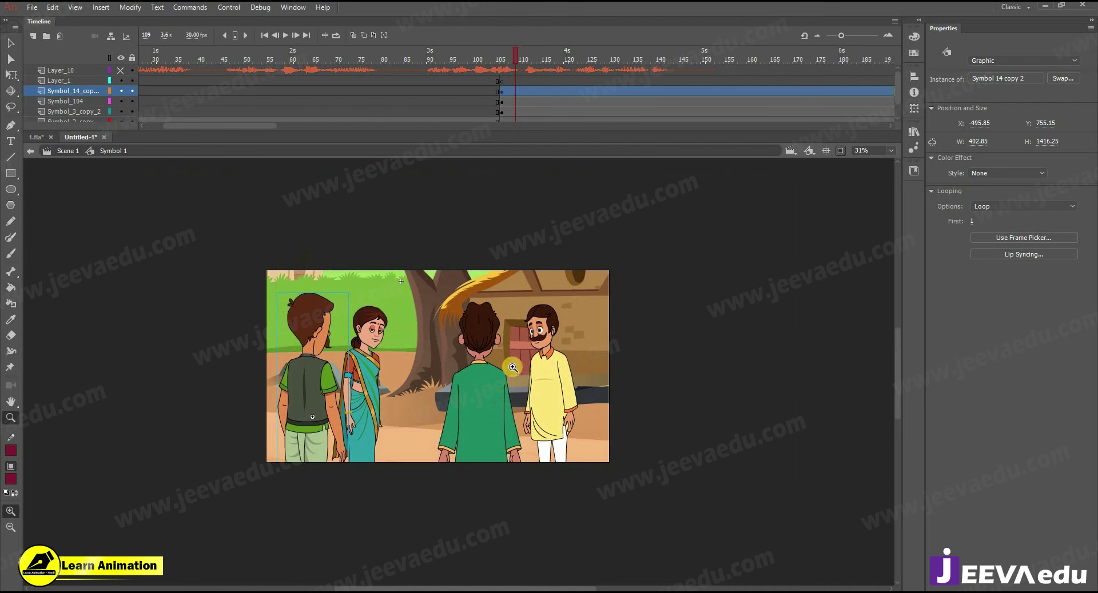
- Play Symbol 1 from frame 103 to review the cut from the single shot to the group shot
left_click(489, 71)
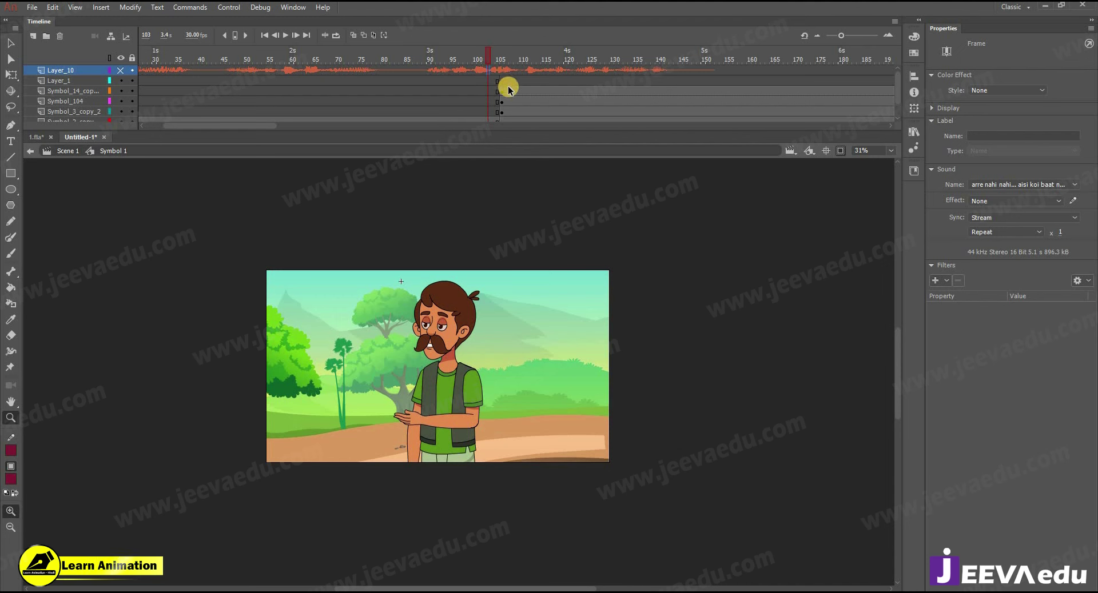
key("Return")
left_click(453, 73)
- Remove all frames after frame 149 on every layer of Symbol 1 and scrub back to frame 27
left_click_drag(452, 73, 925, 353)
scroll(698, 108, "up", 1)
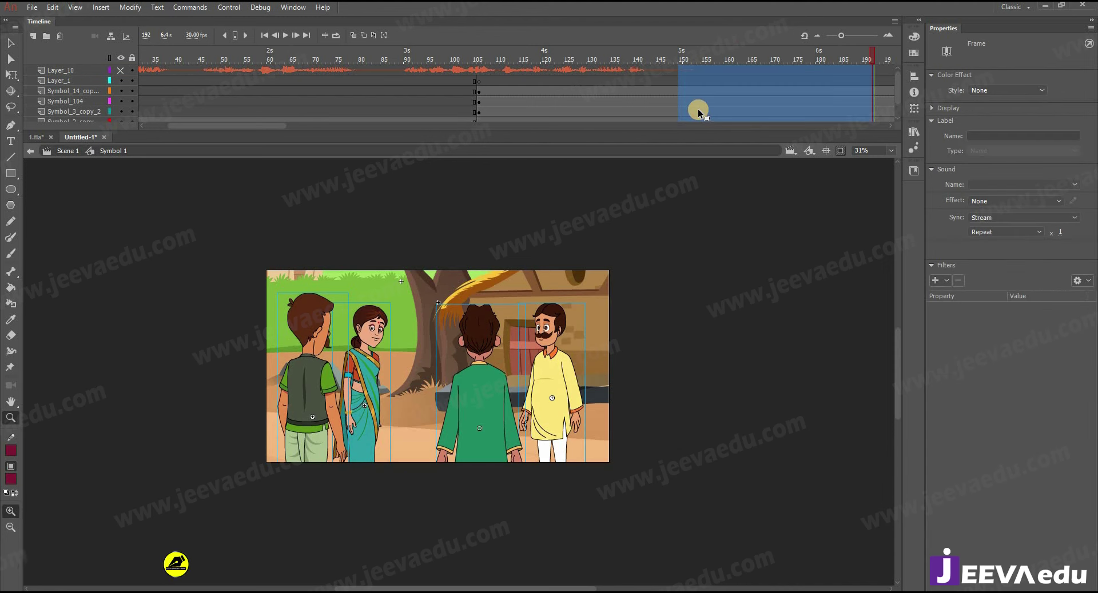
key("shift+F5")
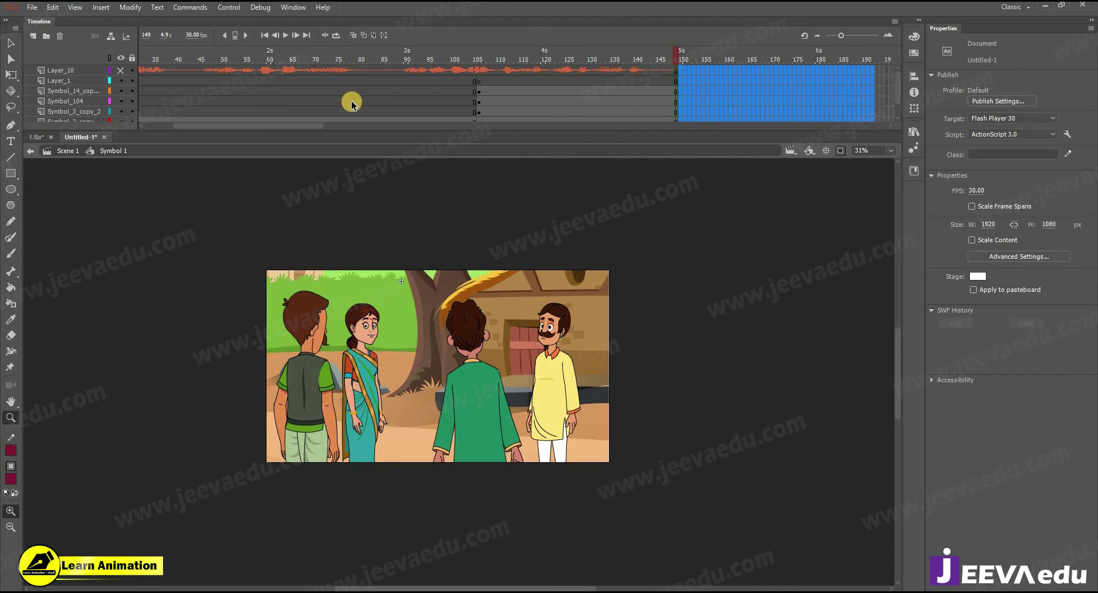
left_click_drag(441, 61, 130, 74)
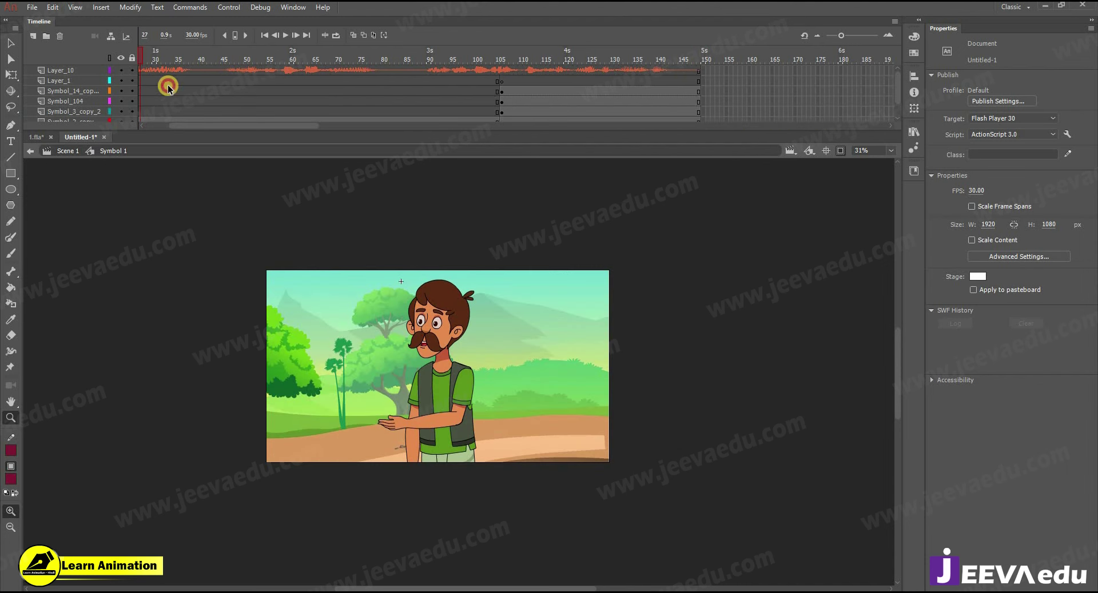
- Go to the group shot at frame 106, open the vest man's symbol and scrub its animation to frame 33
left_click_drag(216, 125, 90, 118)
left_click_drag(226, 54, 96, 80)
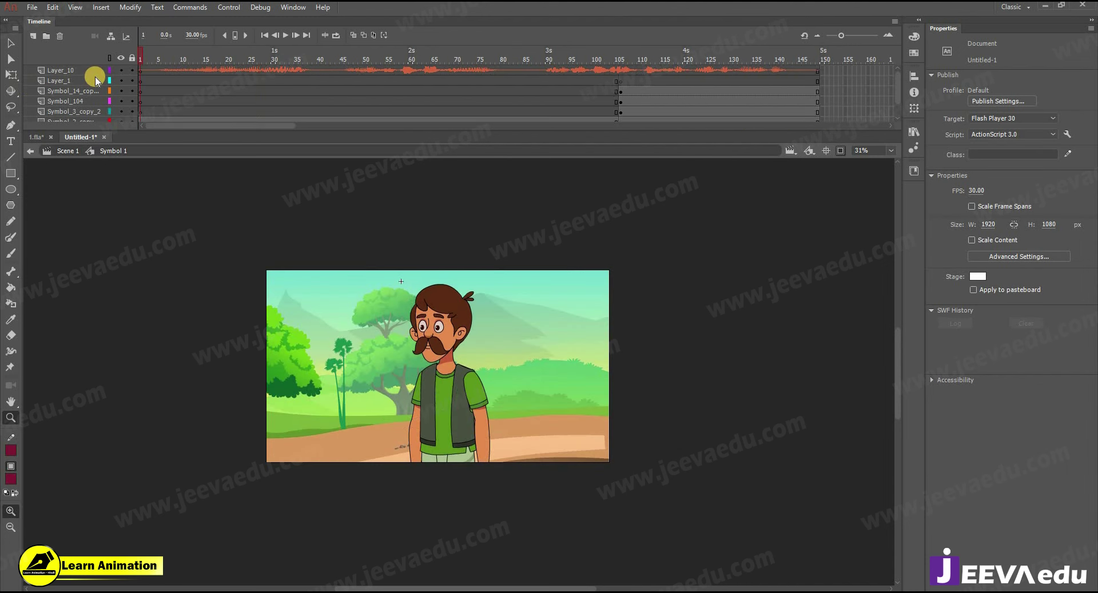
left_click_drag(666, 59, 620, 84)
left_click(620, 84)
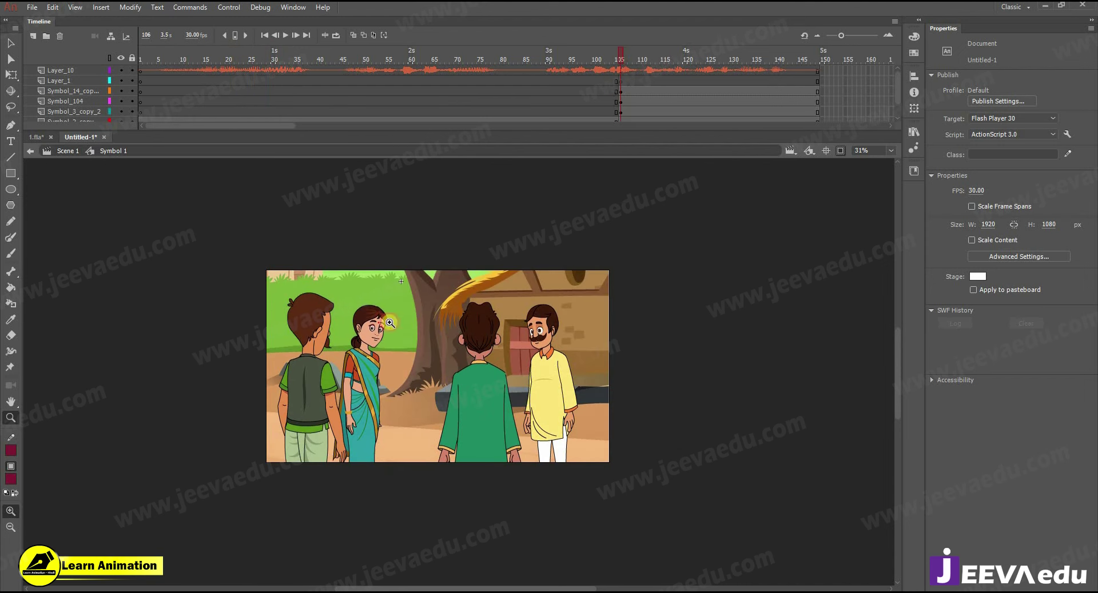
left_click(329, 390)
double_click(324, 385)
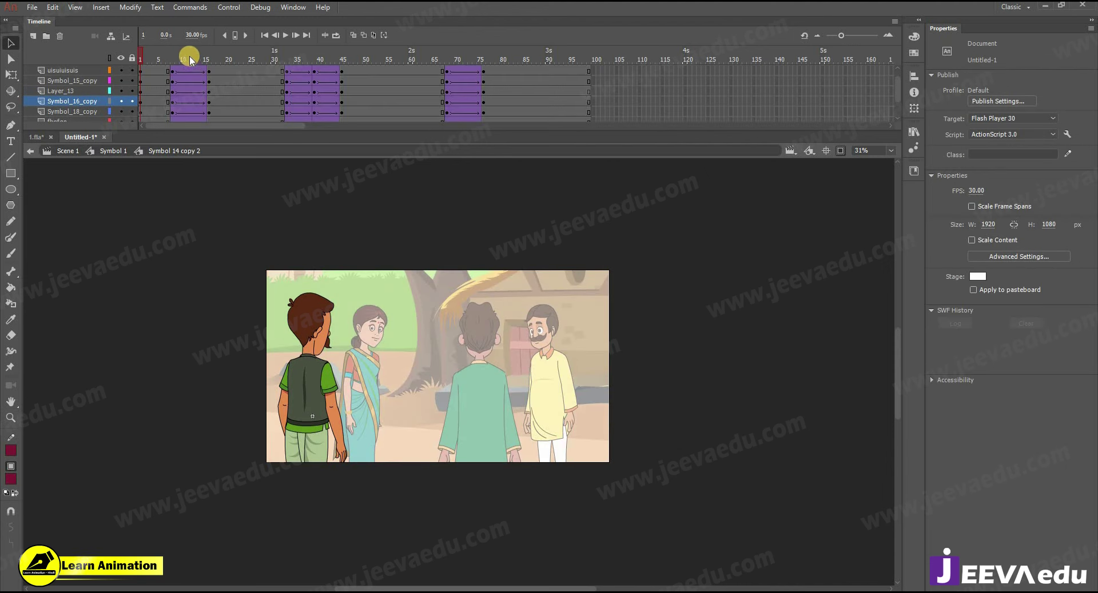
key("Return")
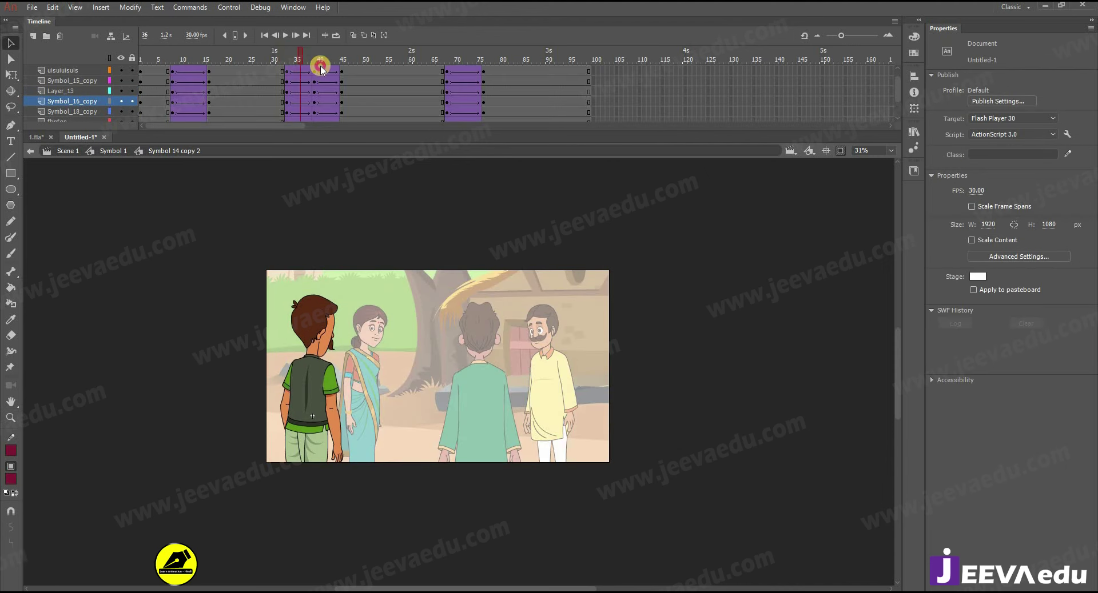
left_click_drag(302, 78, 287, 82)
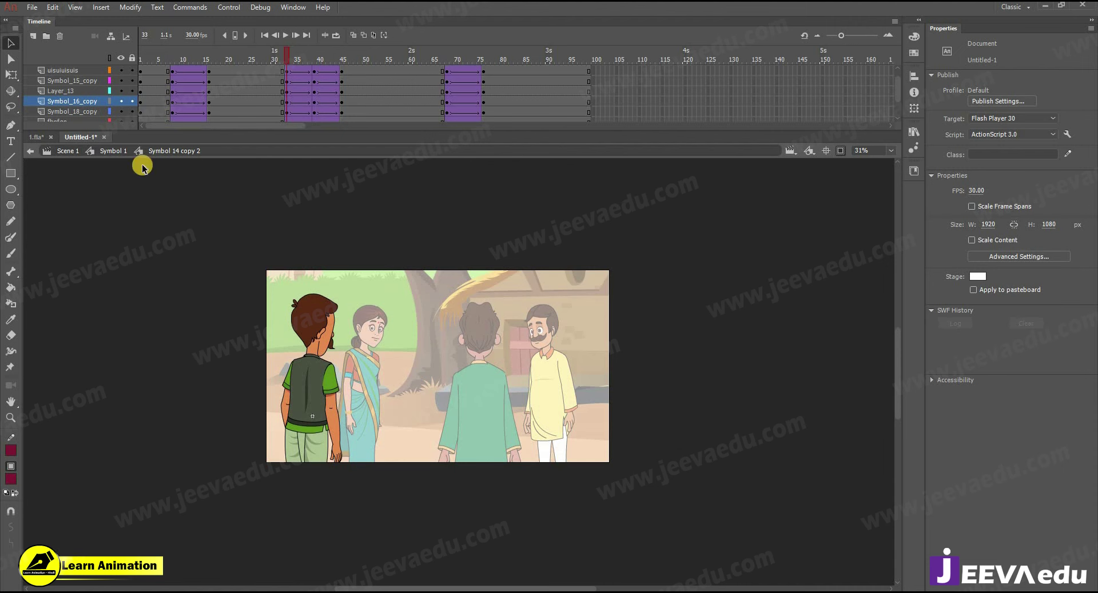
double_click(556, 218)
- Set the looping first frame of the vest man's instance in the group shot to 33 and play the result
left_click(324, 368)
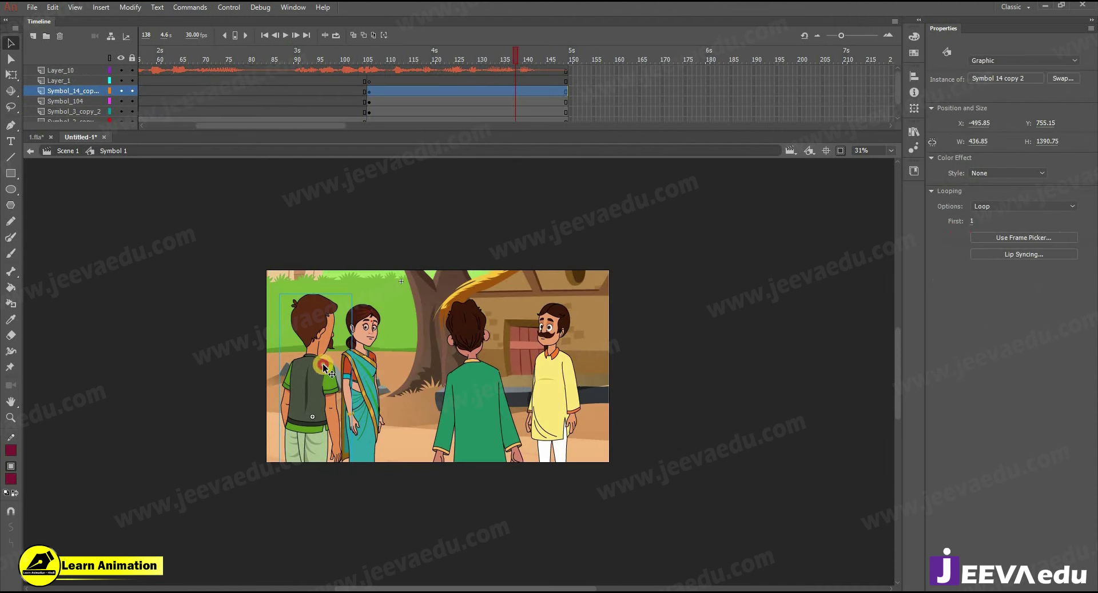
type("33")
key("Return")
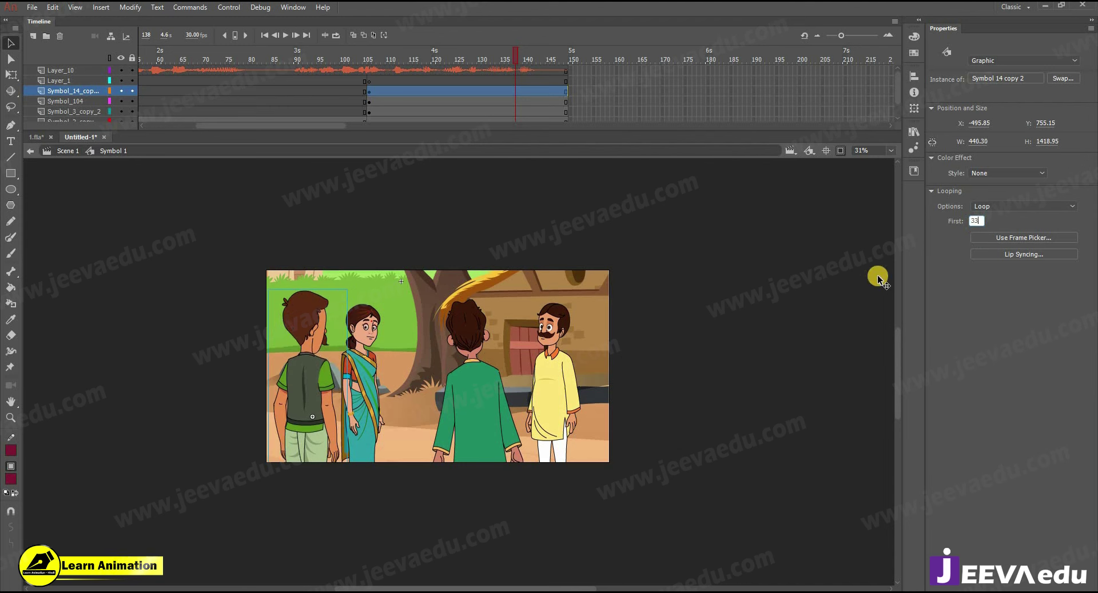
left_click(346, 83)
key("Return")
- Scrub through the sari woman's symbol and set her instance's looping first frame to 1 in the group shot
left_click(345, 382)
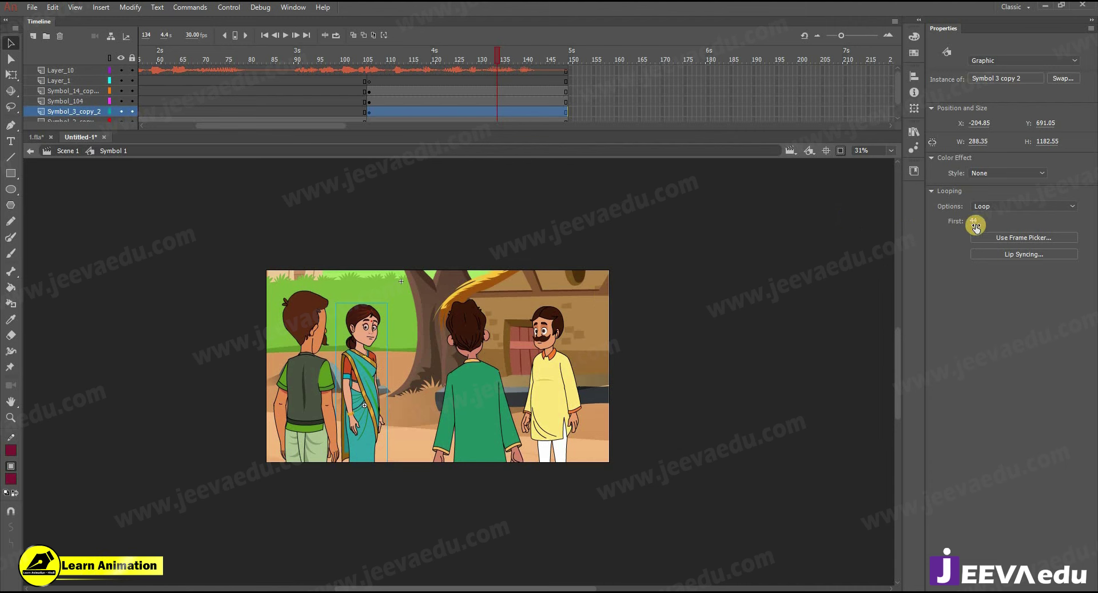
left_click_drag(439, 72, 368, 91)
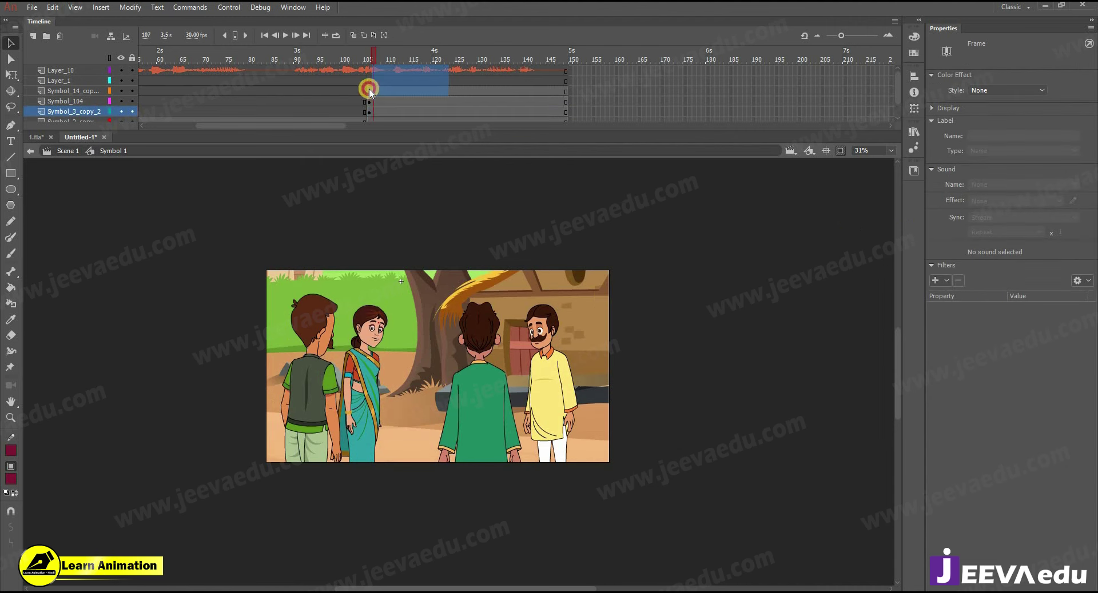
double_click(371, 332)
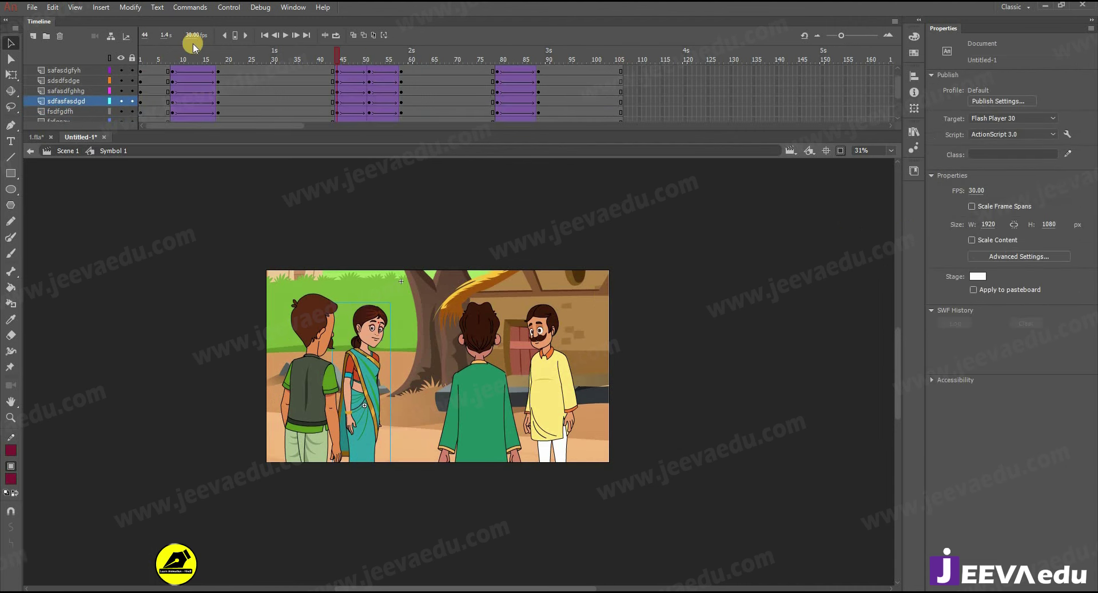
left_click_drag(194, 75, 130, 85)
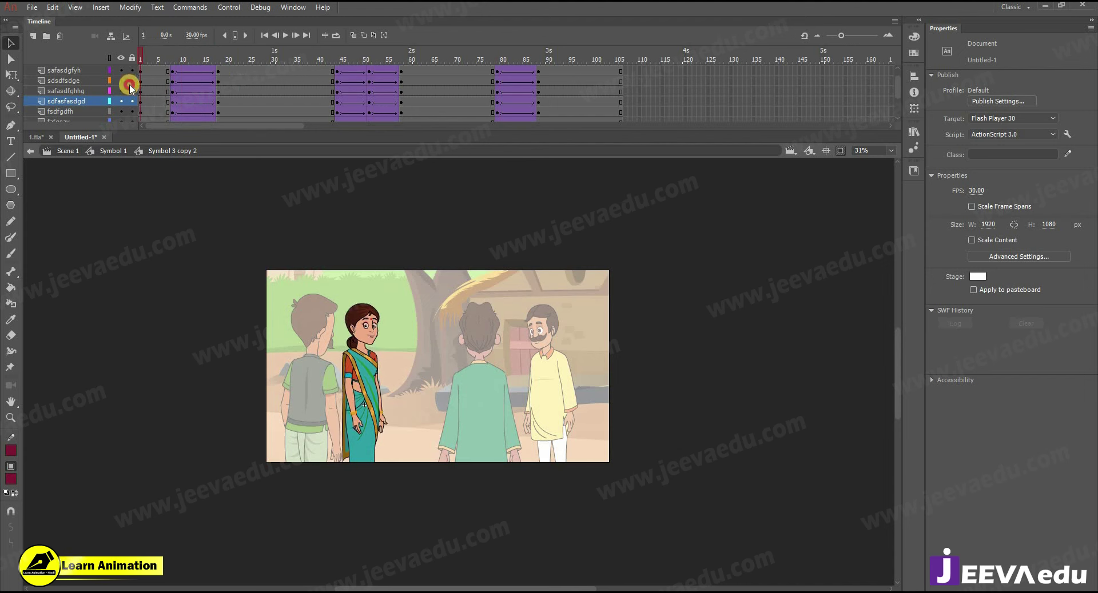
double_click(326, 319)
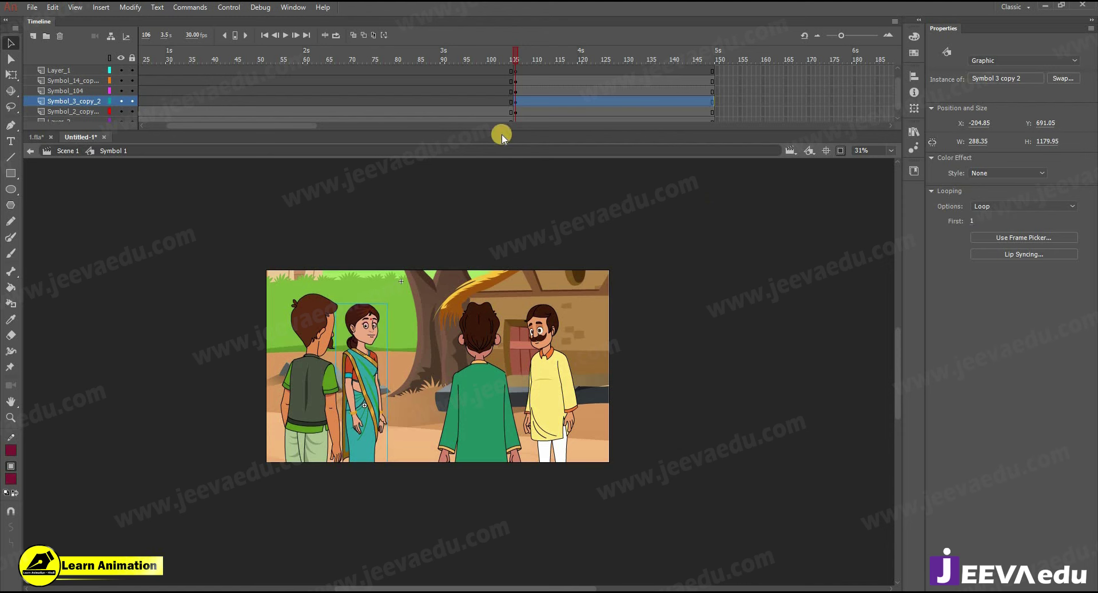
left_click(497, 101)
left_click(543, 93)
key("Return")
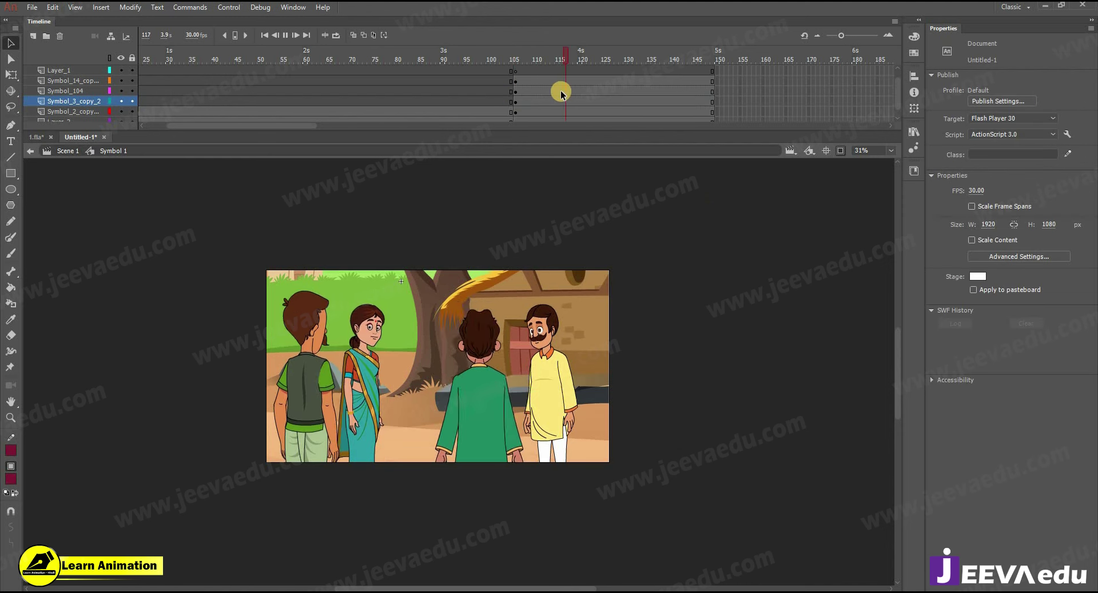
- Inspect the animation of the man in green in Symbol 104 and change his instance's looping first frame
double_click(482, 387)
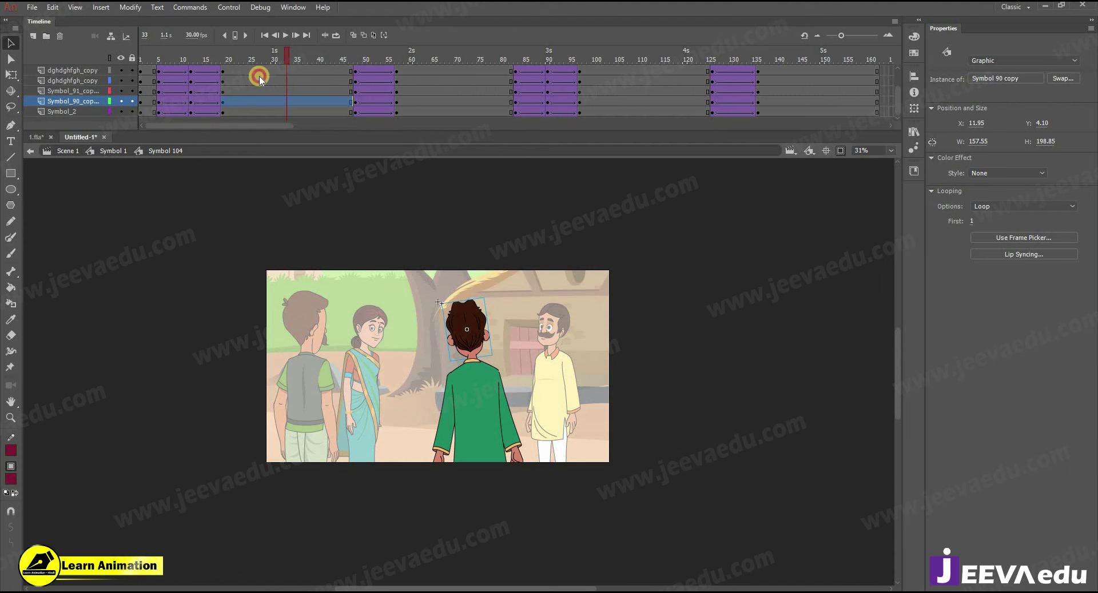
left_click(259, 79)
left_click(112, 151)
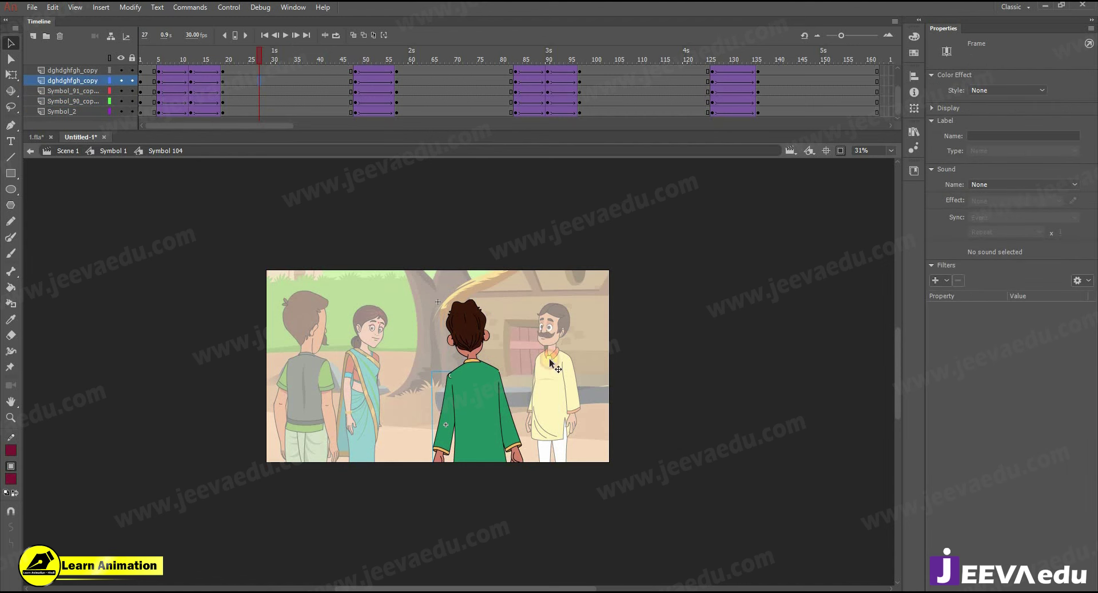
left_click(503, 383)
left_click(972, 222)
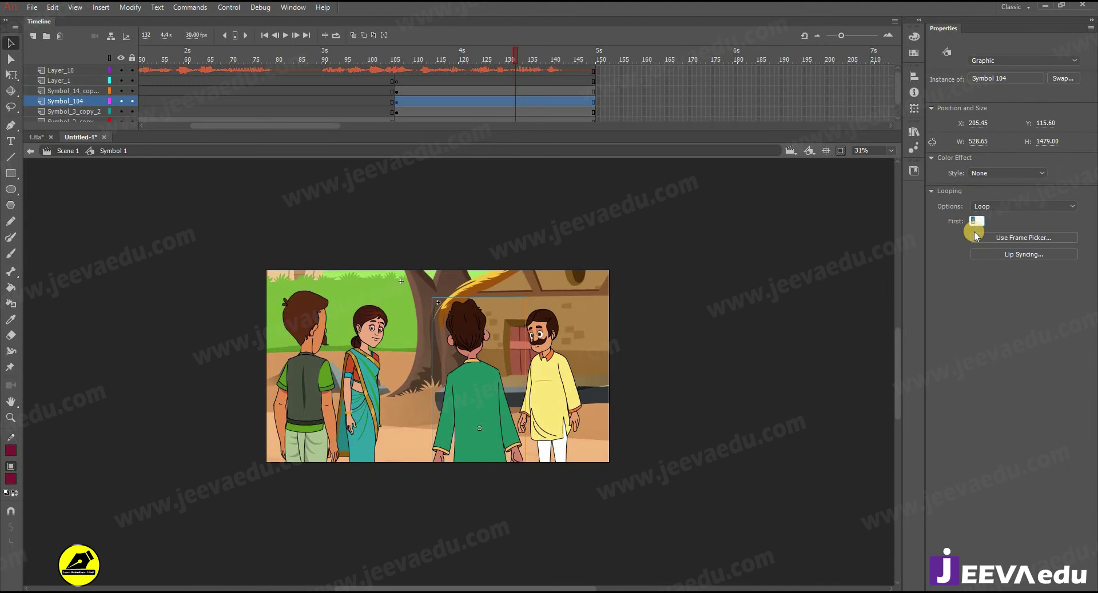
left_click(720, 341)
left_click_drag(462, 60, 483, 76)
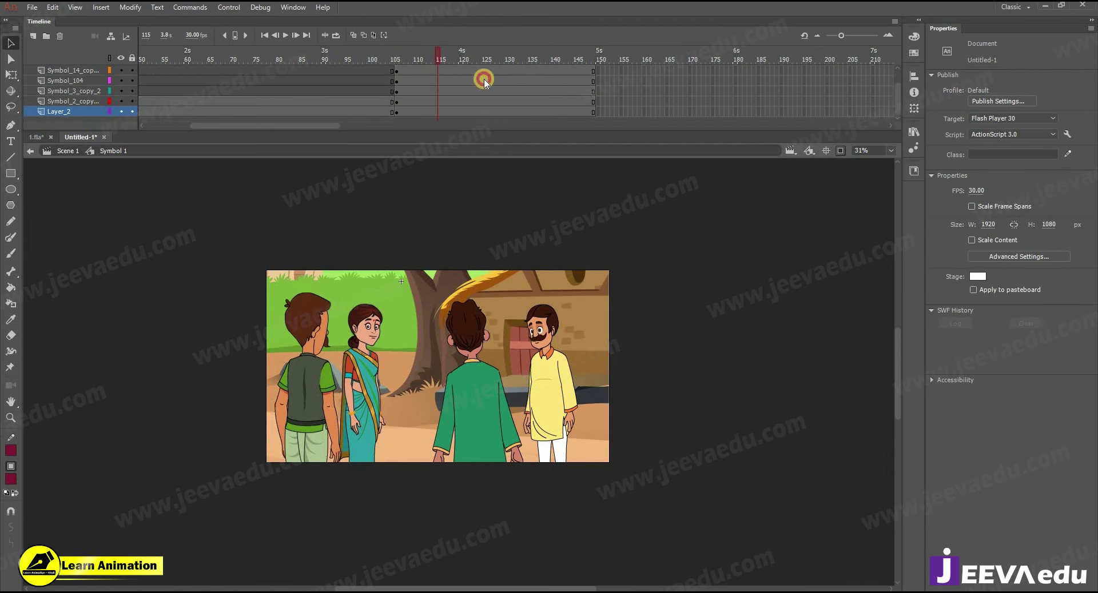
- Select all four characters of the group shot at frame 125 and move them together rightward to about X -631, Y 41
left_click(390, 372)
left_click(537, 371, "shift")
left_click(328, 405, "shift")
left_click(458, 422, "shift")
left_click_drag(458, 421, 476, 294)
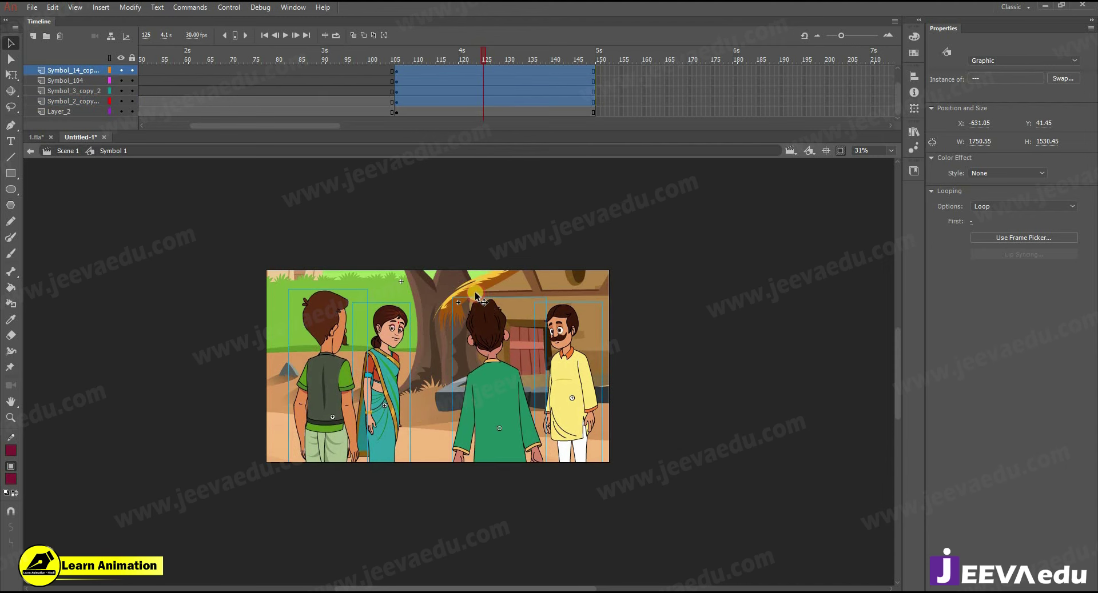
left_click(436, 111)
- Add keyframes at frame 105 on Layer_2 and the Symbol_2 copy layer above it, and create classic tweens on both
scroll(377, 75, "up", 2)
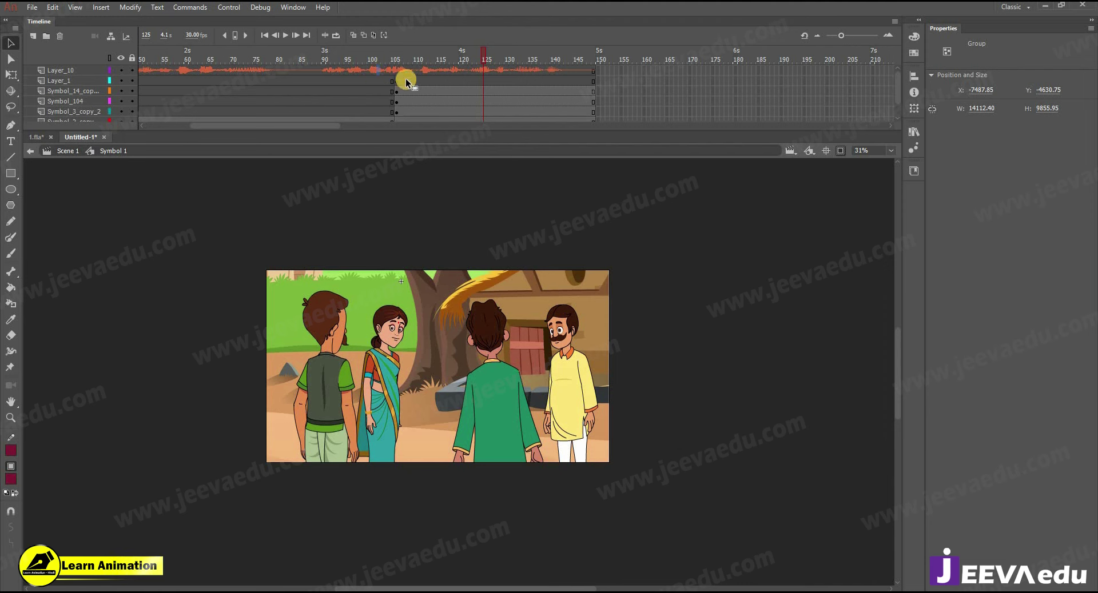
left_click(385, 71)
key("Return")
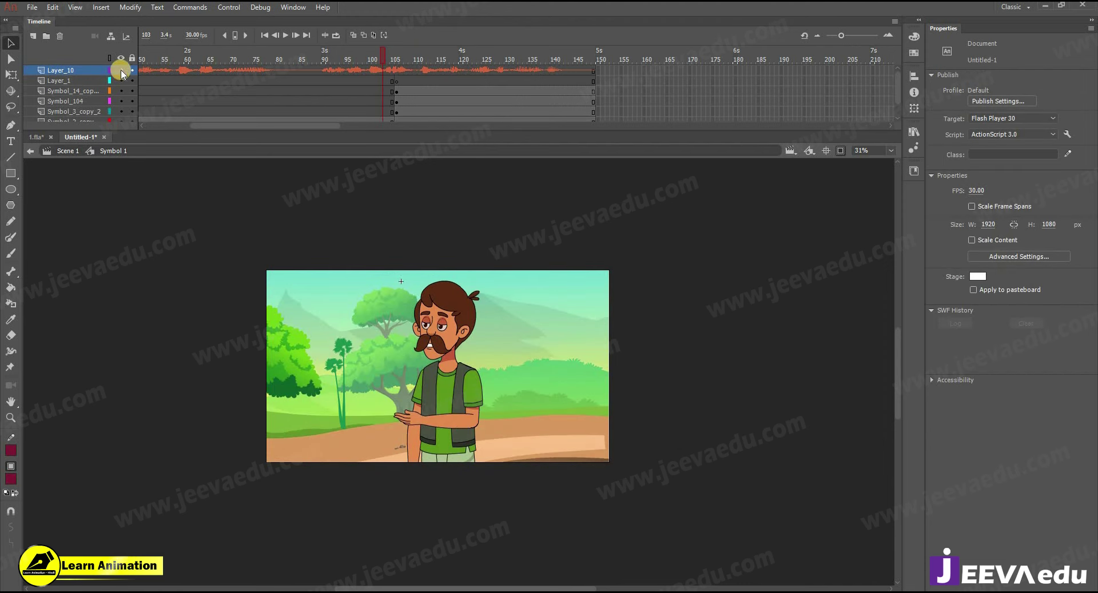
scroll(400, 102, "down", 2)
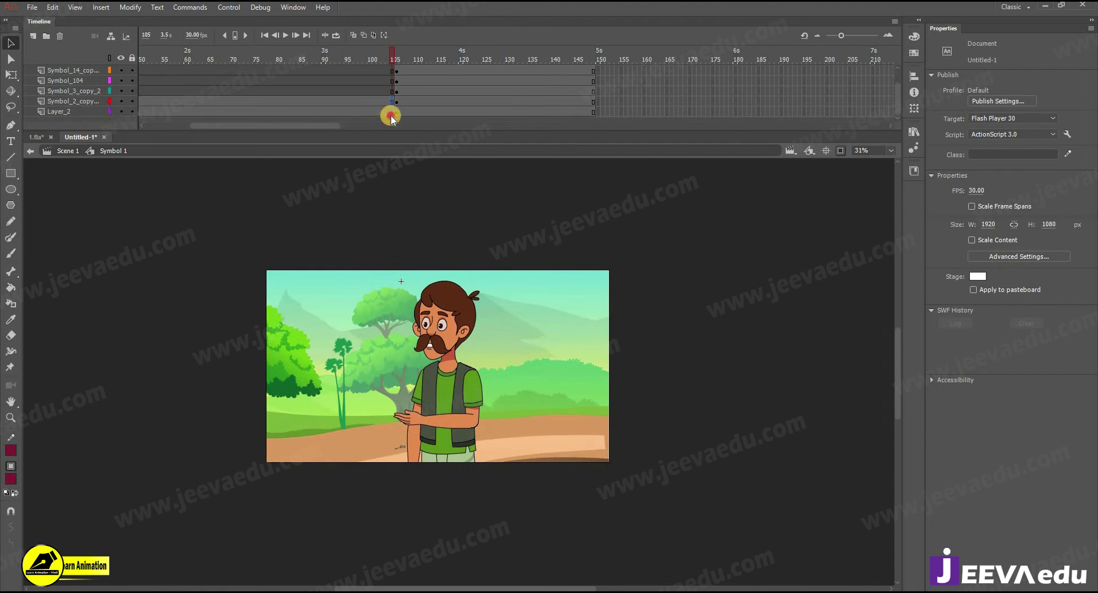
left_click(392, 112)
left_click_drag(296, 112, 366, 112)
right_click(324, 112)
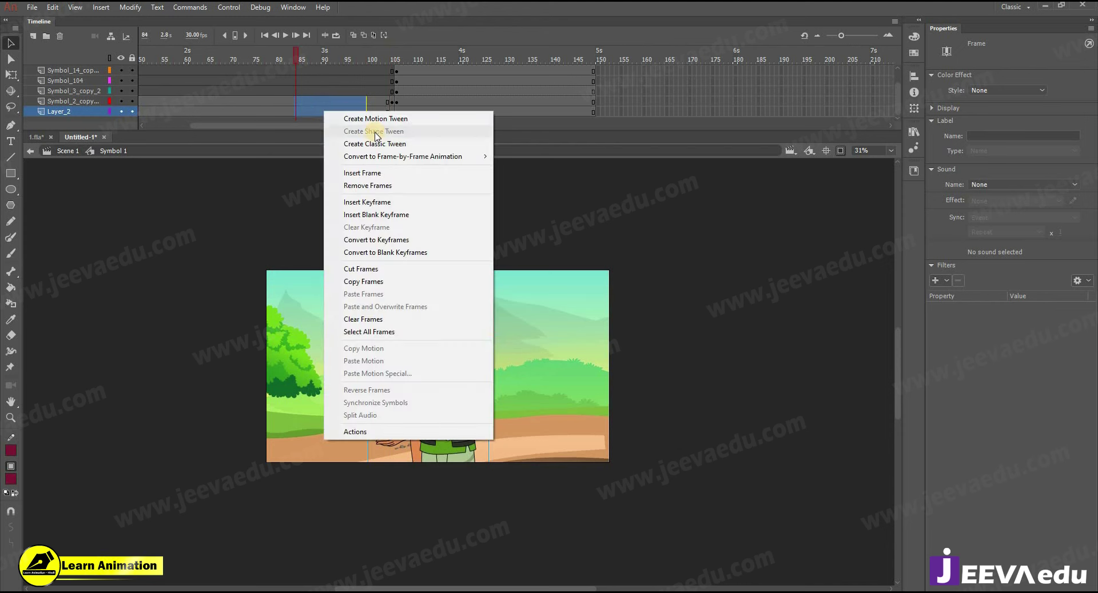
left_click(376, 144)
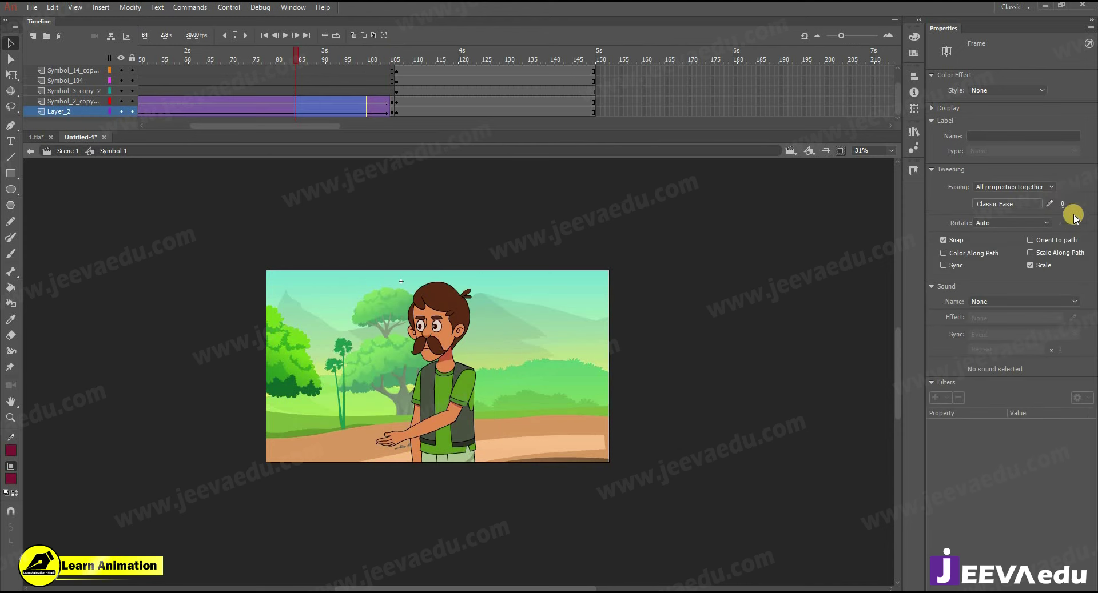
- Shape an S-curve custom ease with a slow start and end, and apply it to both tweens as My Ease 1
left_click(1054, 204)
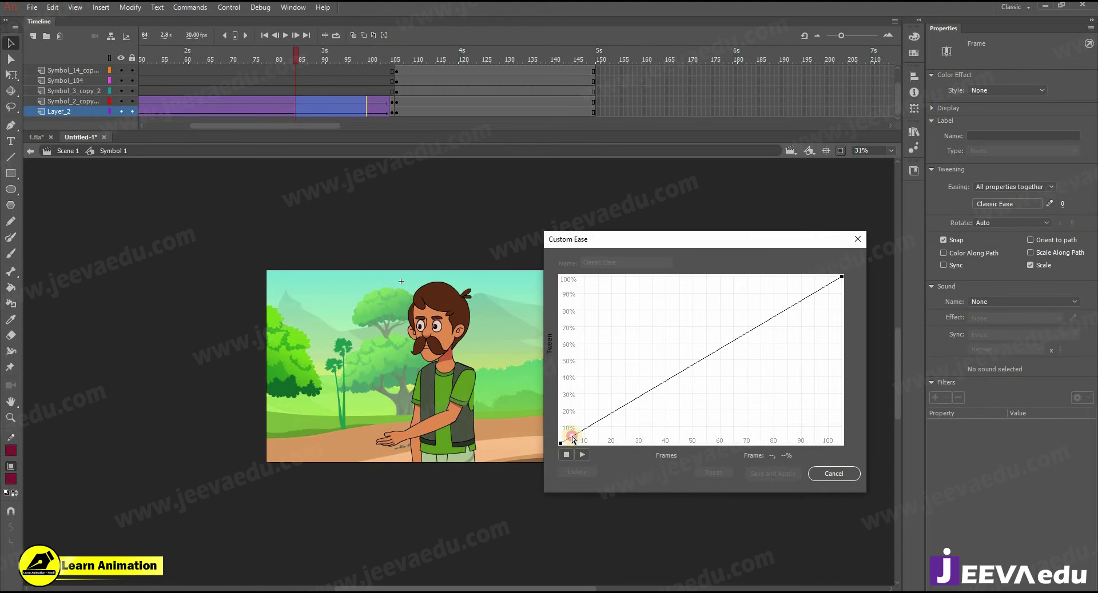
left_click(573, 439)
left_click_drag(561, 446, 682, 441)
left_click(842, 277)
left_click_drag(780, 311, 738, 283)
left_click(769, 476)
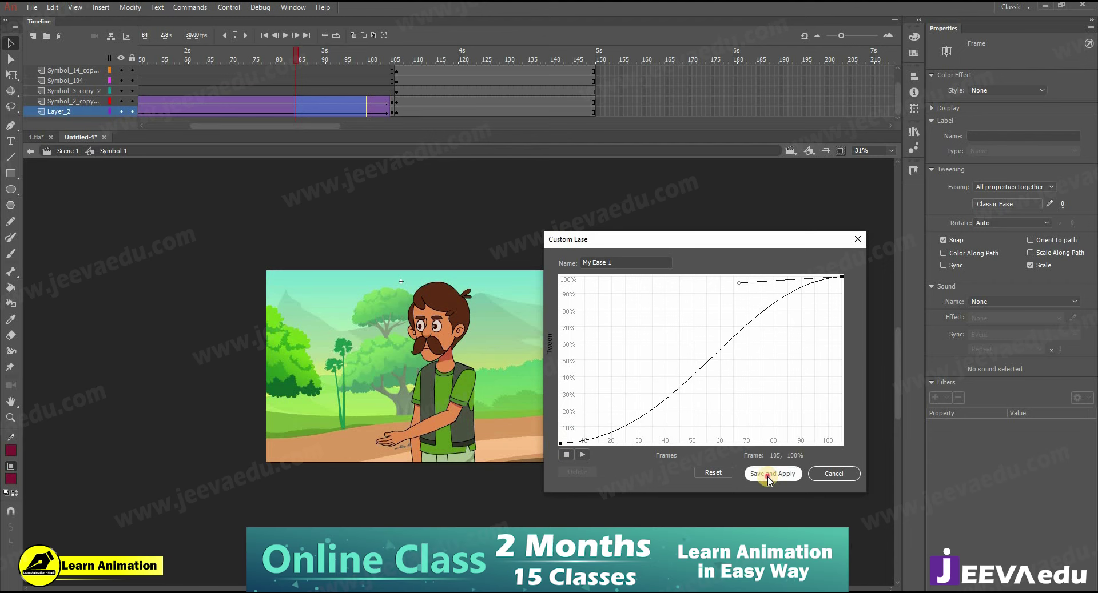
- Scale the man and background at frame 105 by 105% and reposition them to about X -5409, Y -1723
left_click(394, 113)
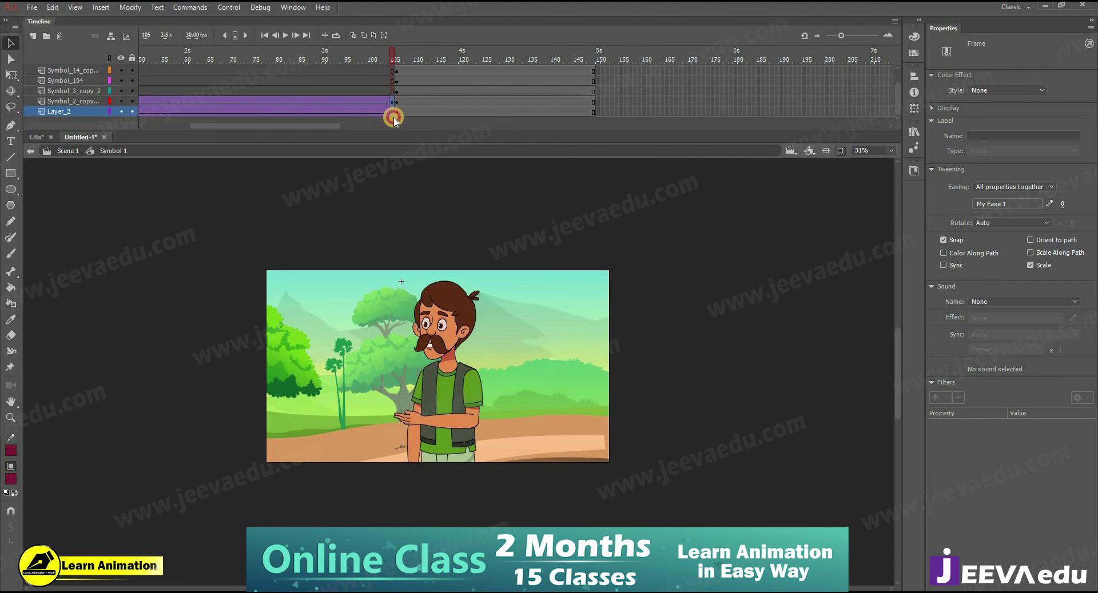
key("ctrl+alt+s")
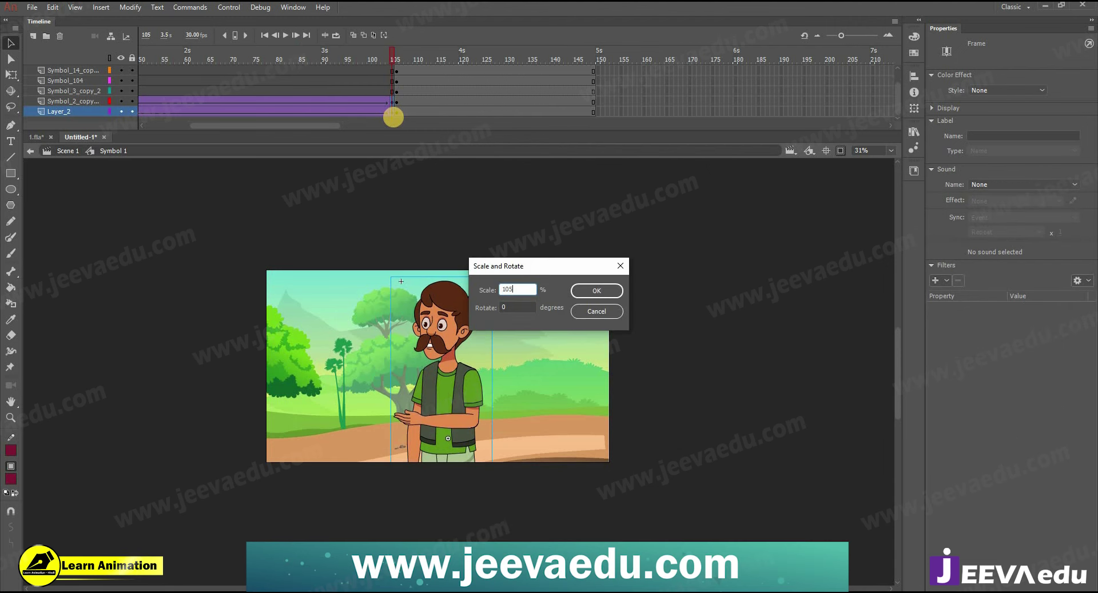
key("Return")
left_click(473, 341)
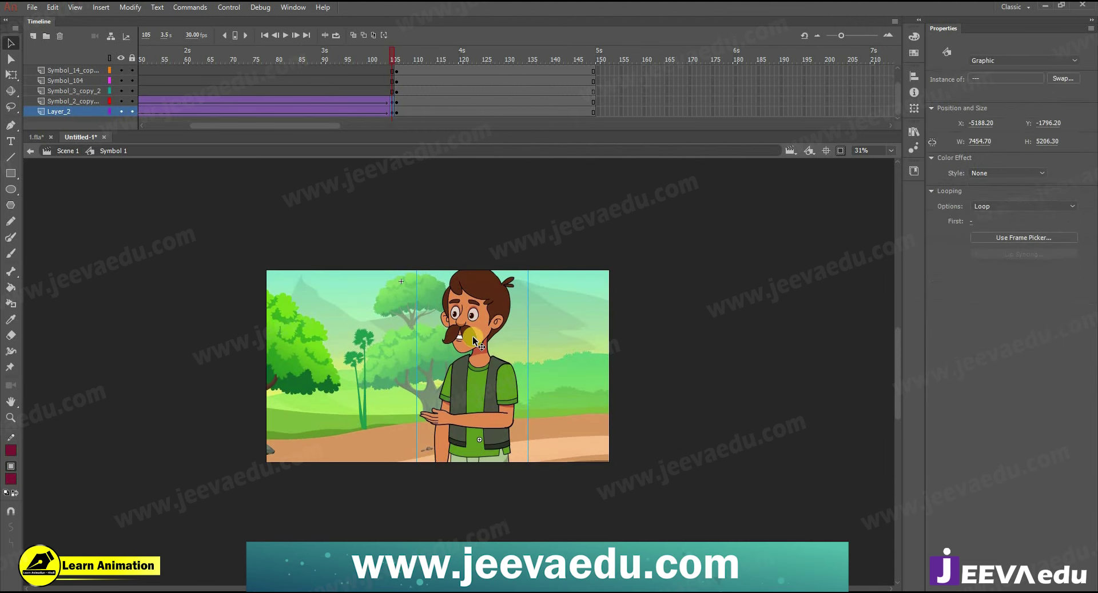
left_click_drag(430, 355, 391, 367)
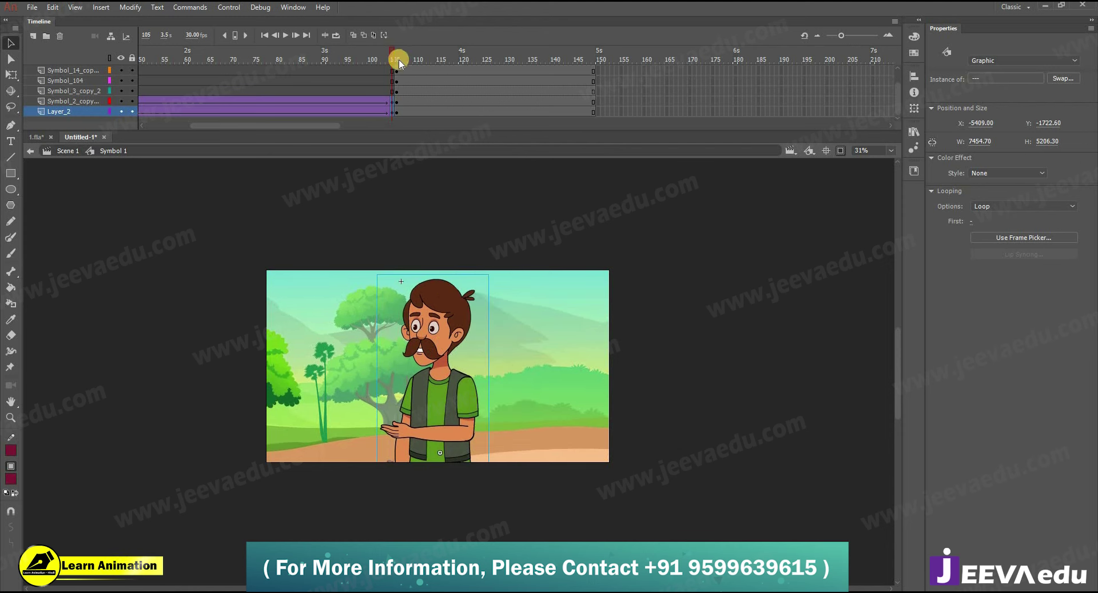
- Fine-tune the zoomed framing at frame 105 by nudging the man and the background
left_click_drag(83, 113, 556, 118)
left_click(565, 102)
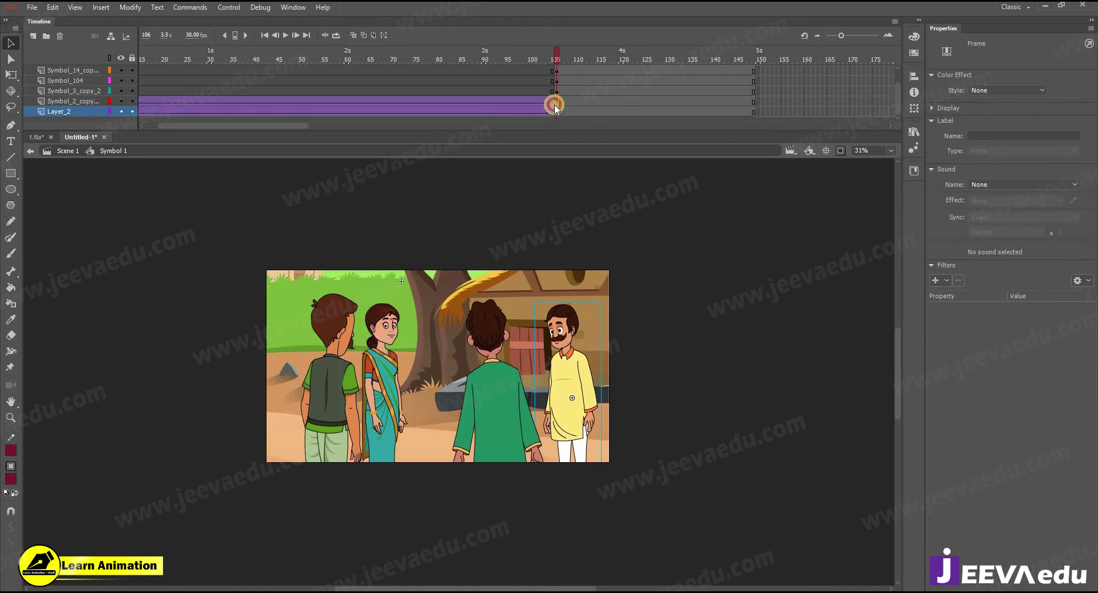
left_click(551, 111)
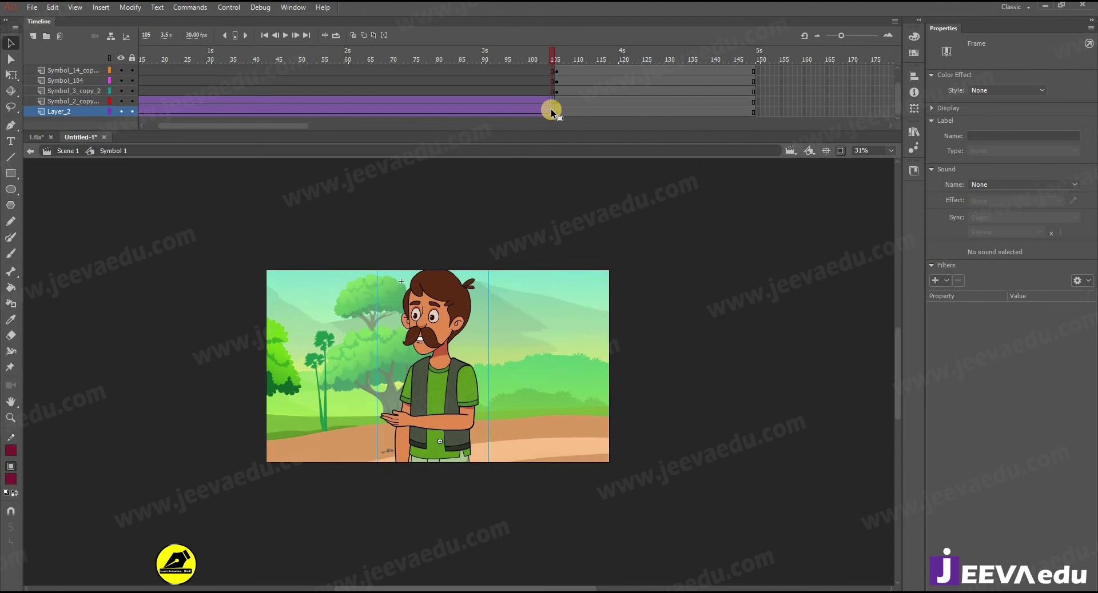
left_click(576, 59)
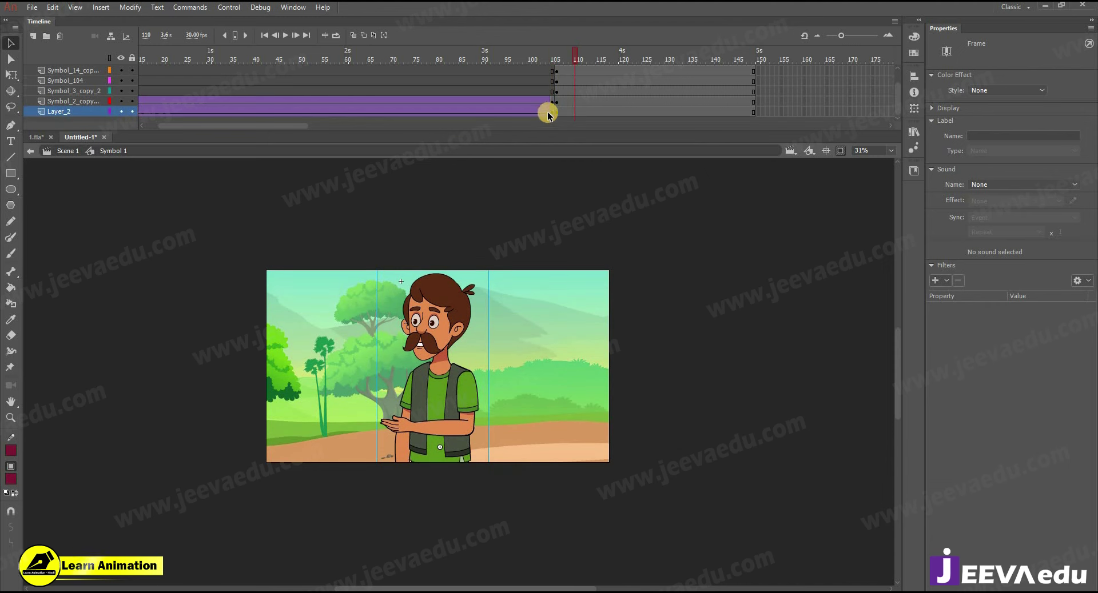
left_click(553, 112)
left_click(538, 318)
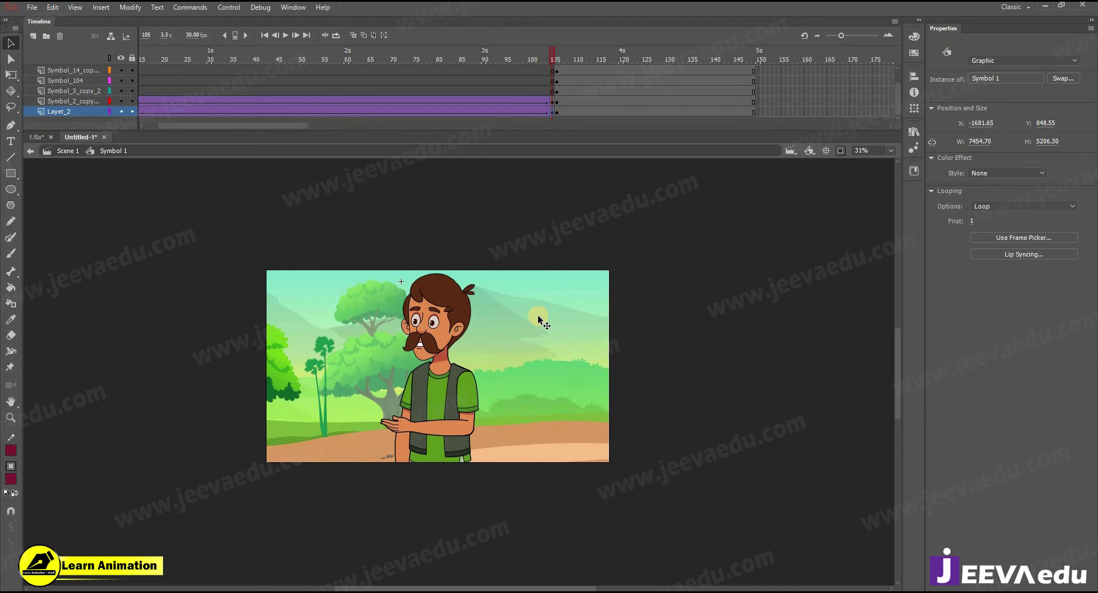
key("shift+Right")
- Show the audio layer Layer_10 and play Symbol 1 from frame 1 to the end
left_click_drag(543, 49, 544, 135)
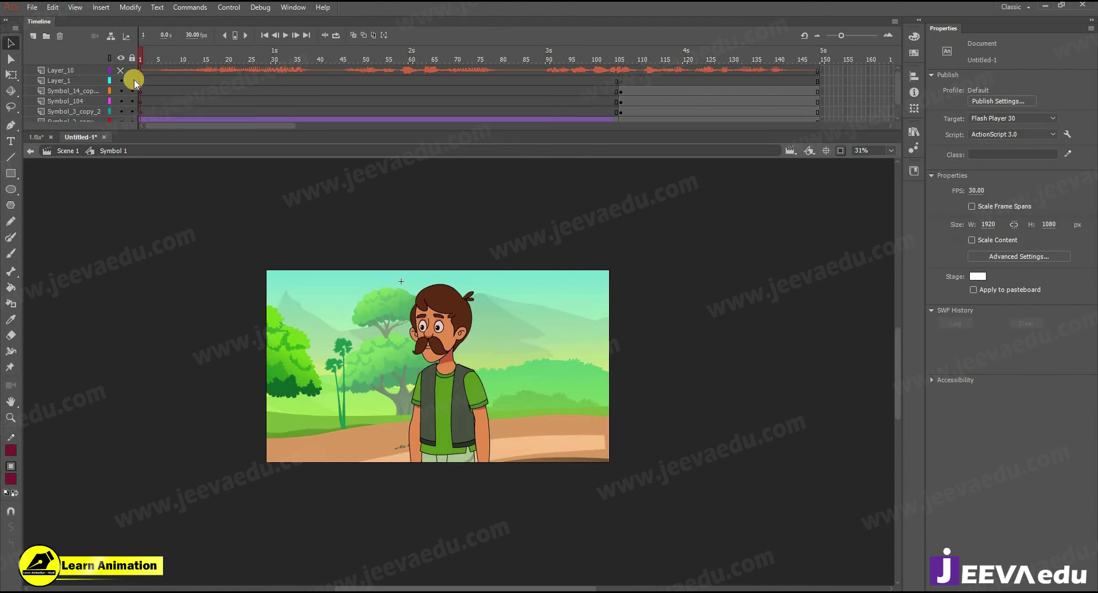
left_click(118, 73)
key("Return")
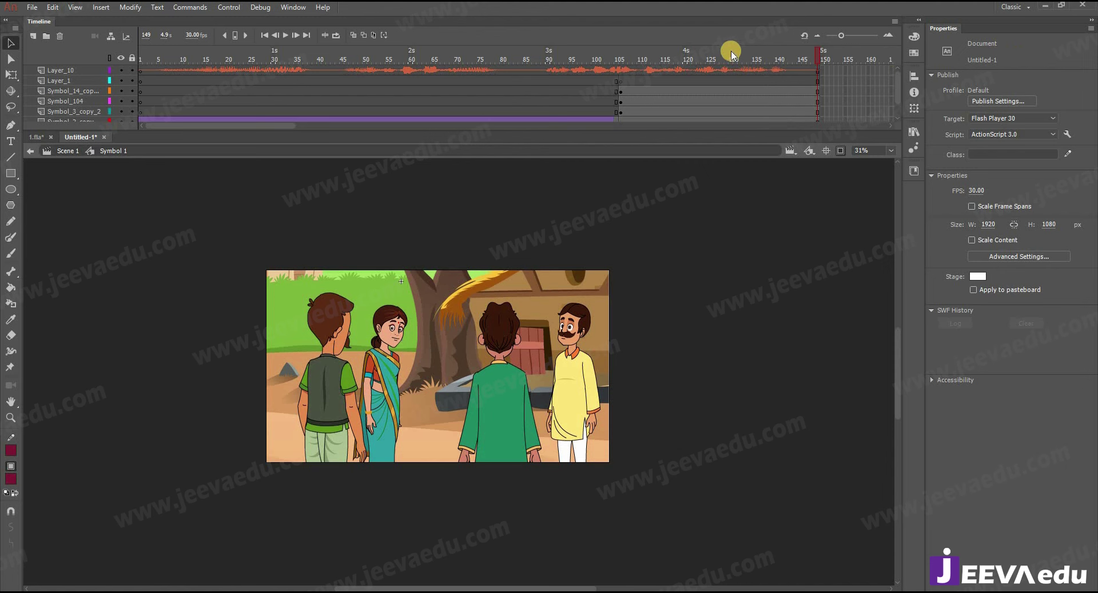
- Recheck the zoom of the single shot, hide the audio layer Layer_10 and scrub to the group shot at frame 119
left_click(572, 88)
left_click(577, 88)
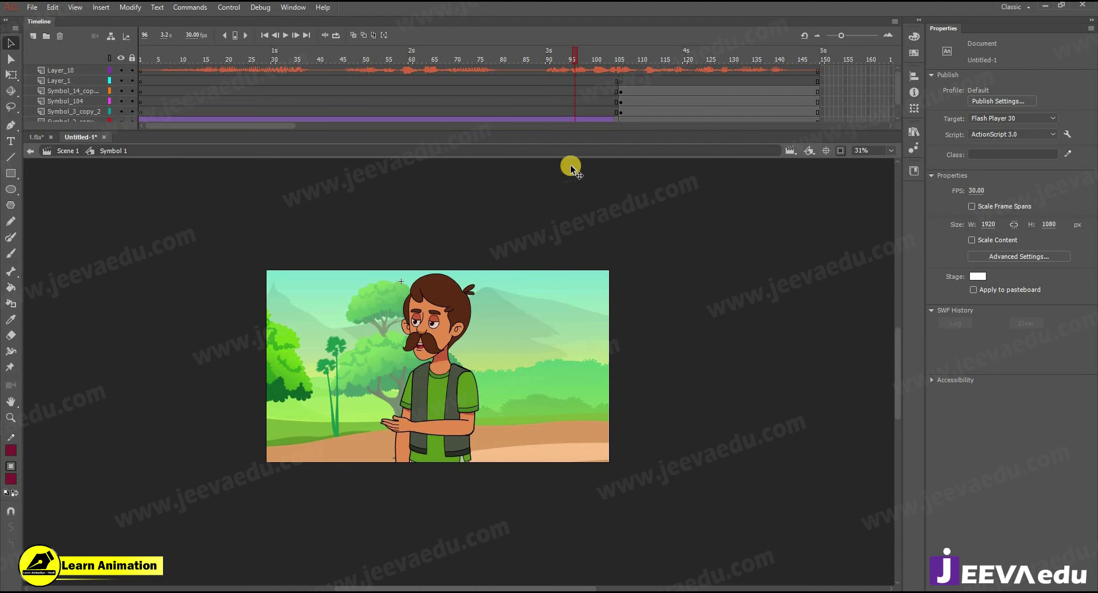
left_click(364, 73)
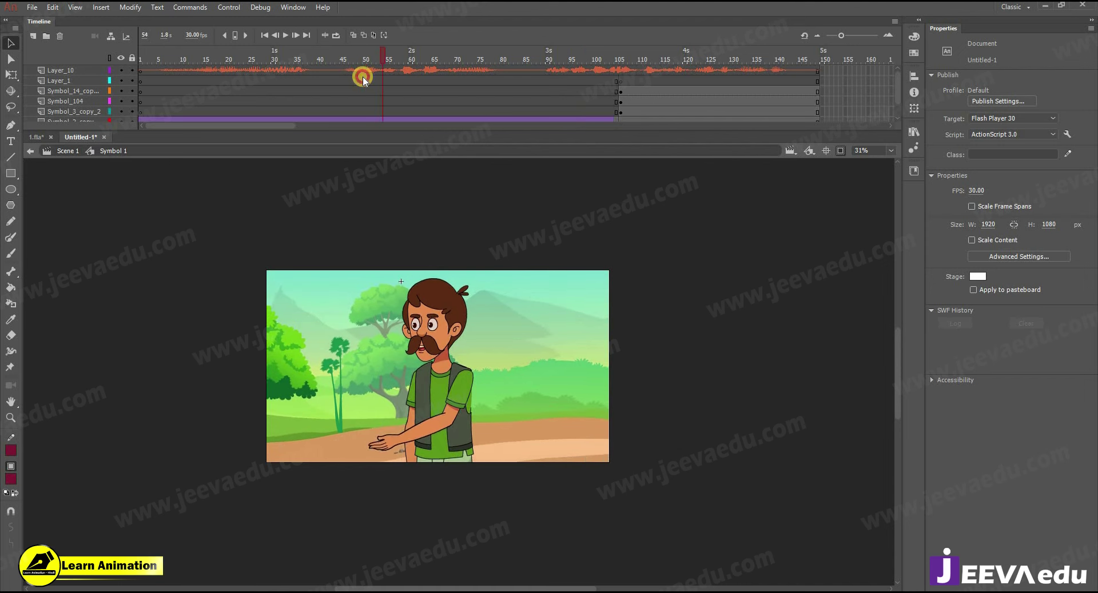
left_click(122, 69)
left_click_drag(434, 55, 683, 97)
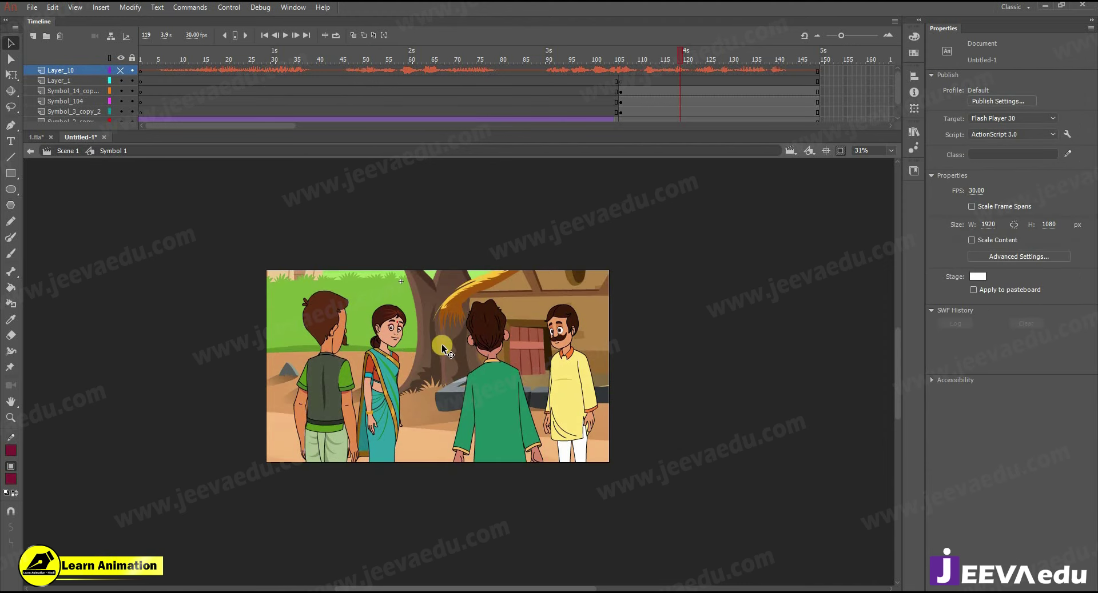